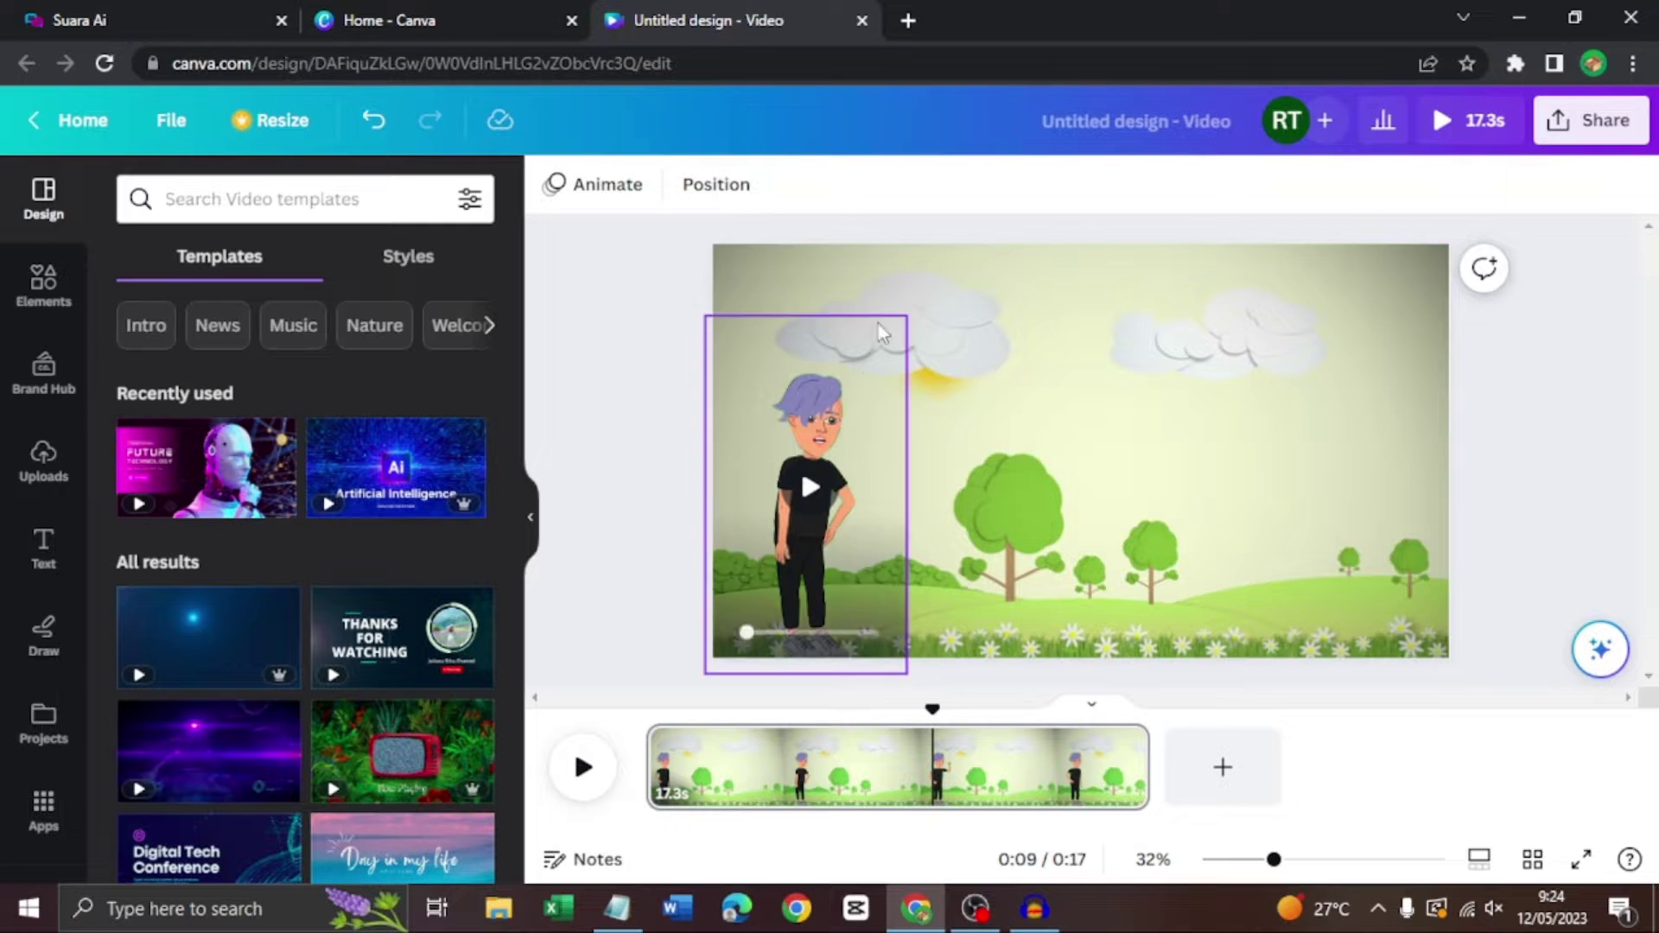
Find Adobe Express's Animate from audio page through a web search for "animate from audio" and check the signed-in account.
click(907, 20)
text(animate from audio)
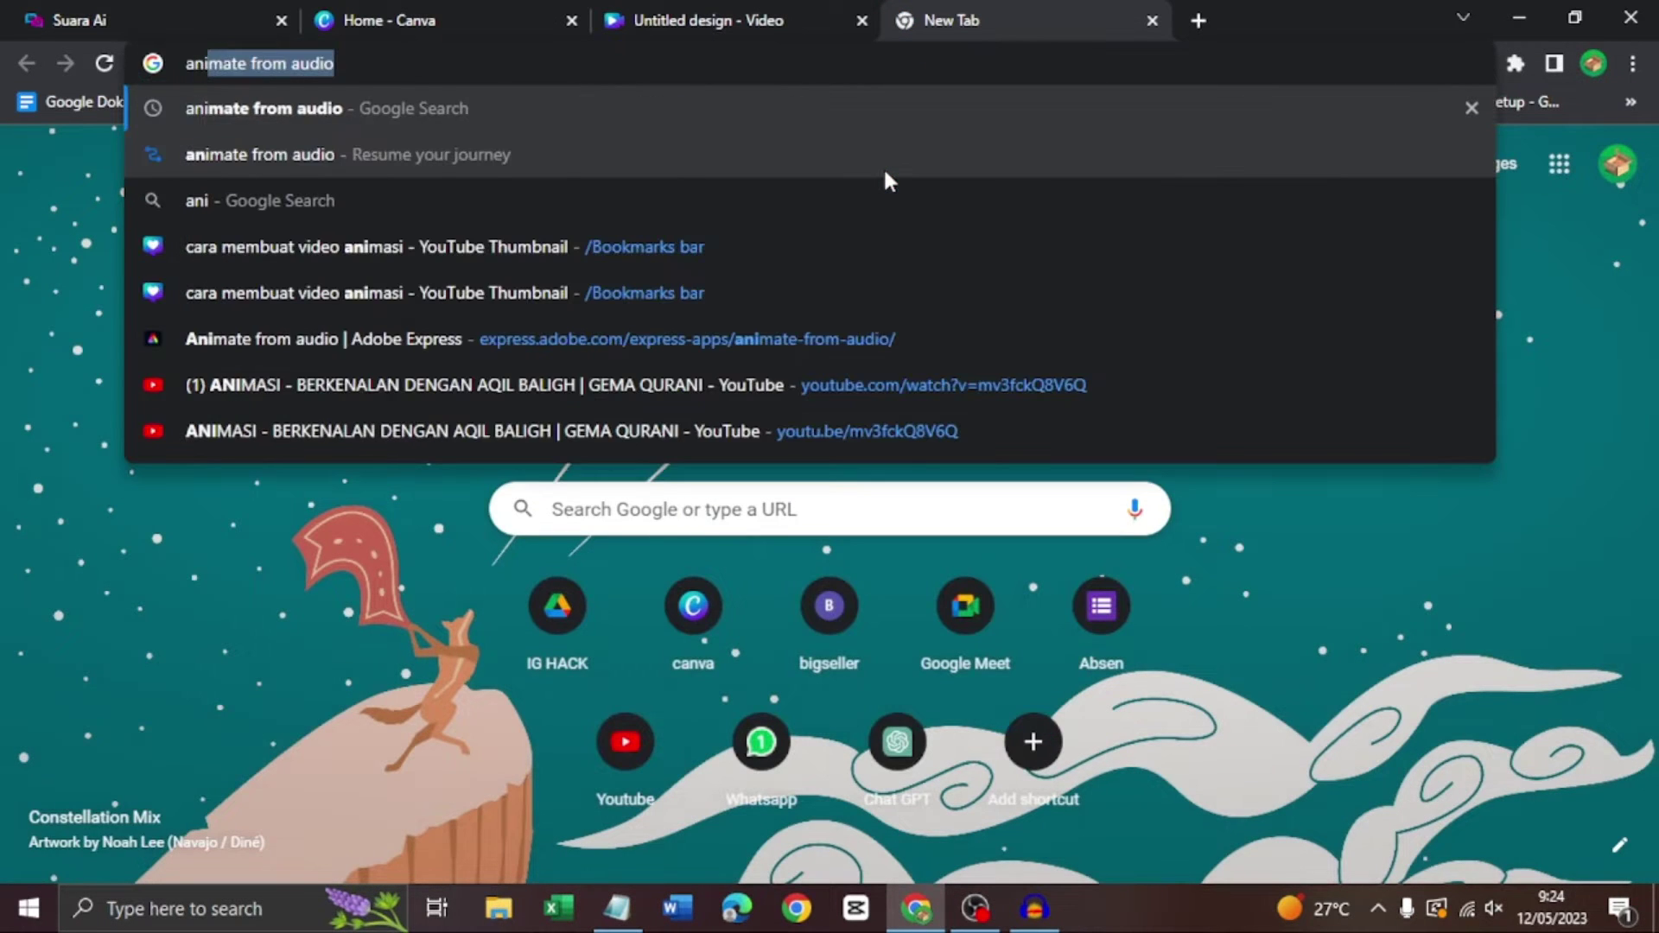
key(Return)
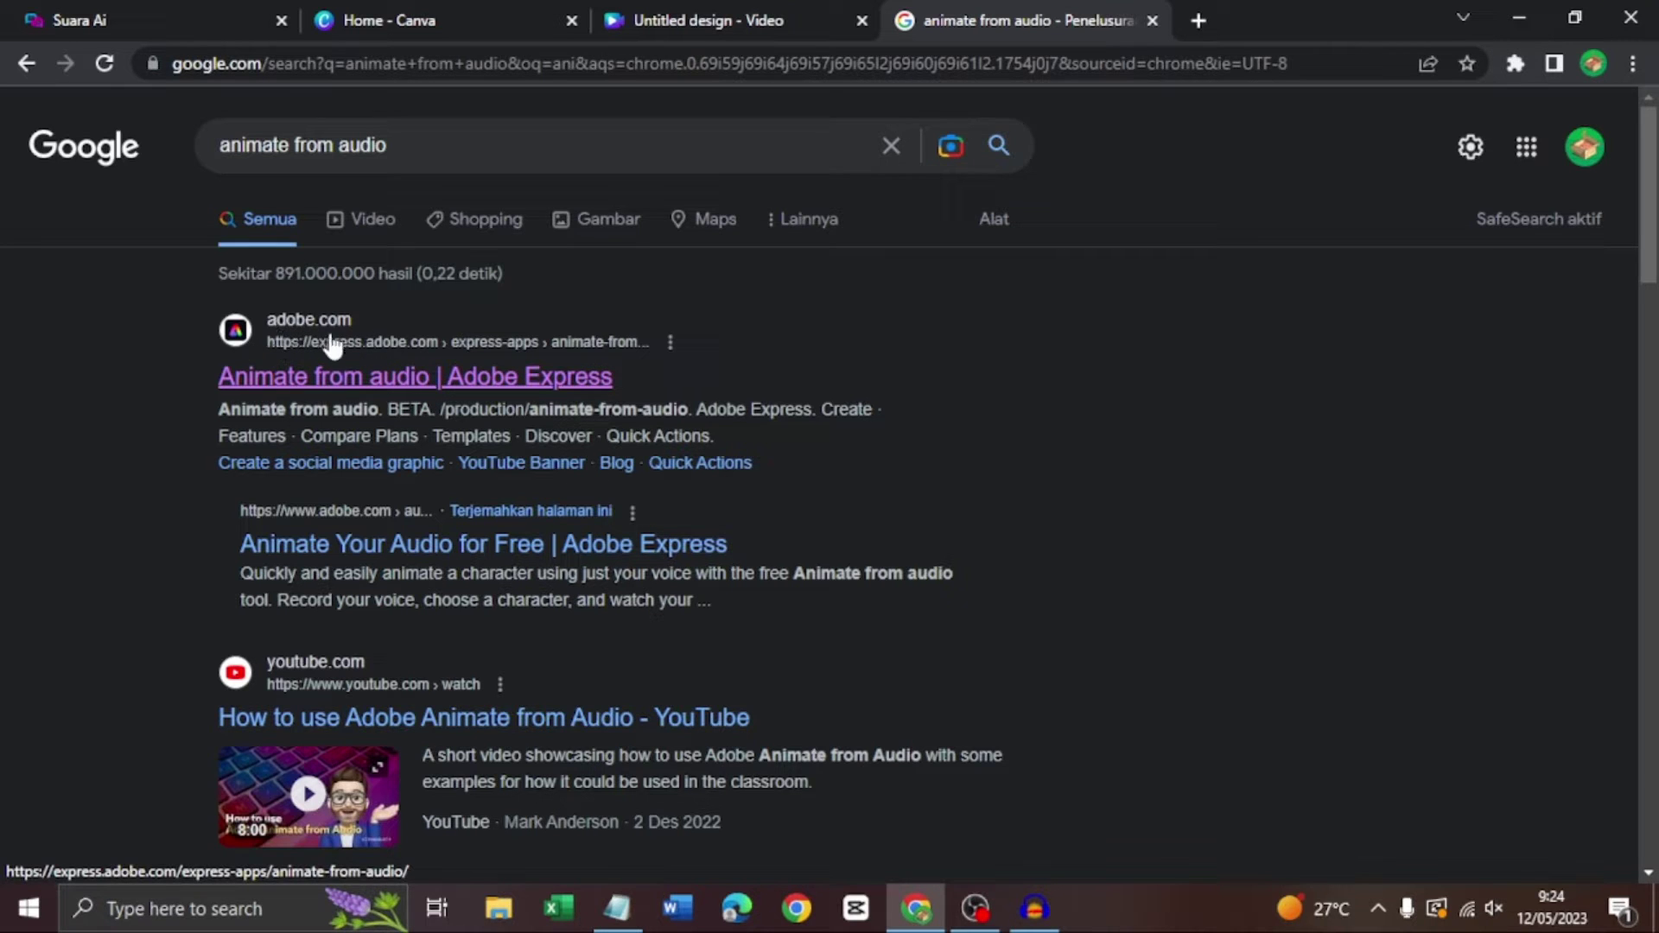
click(494, 379)
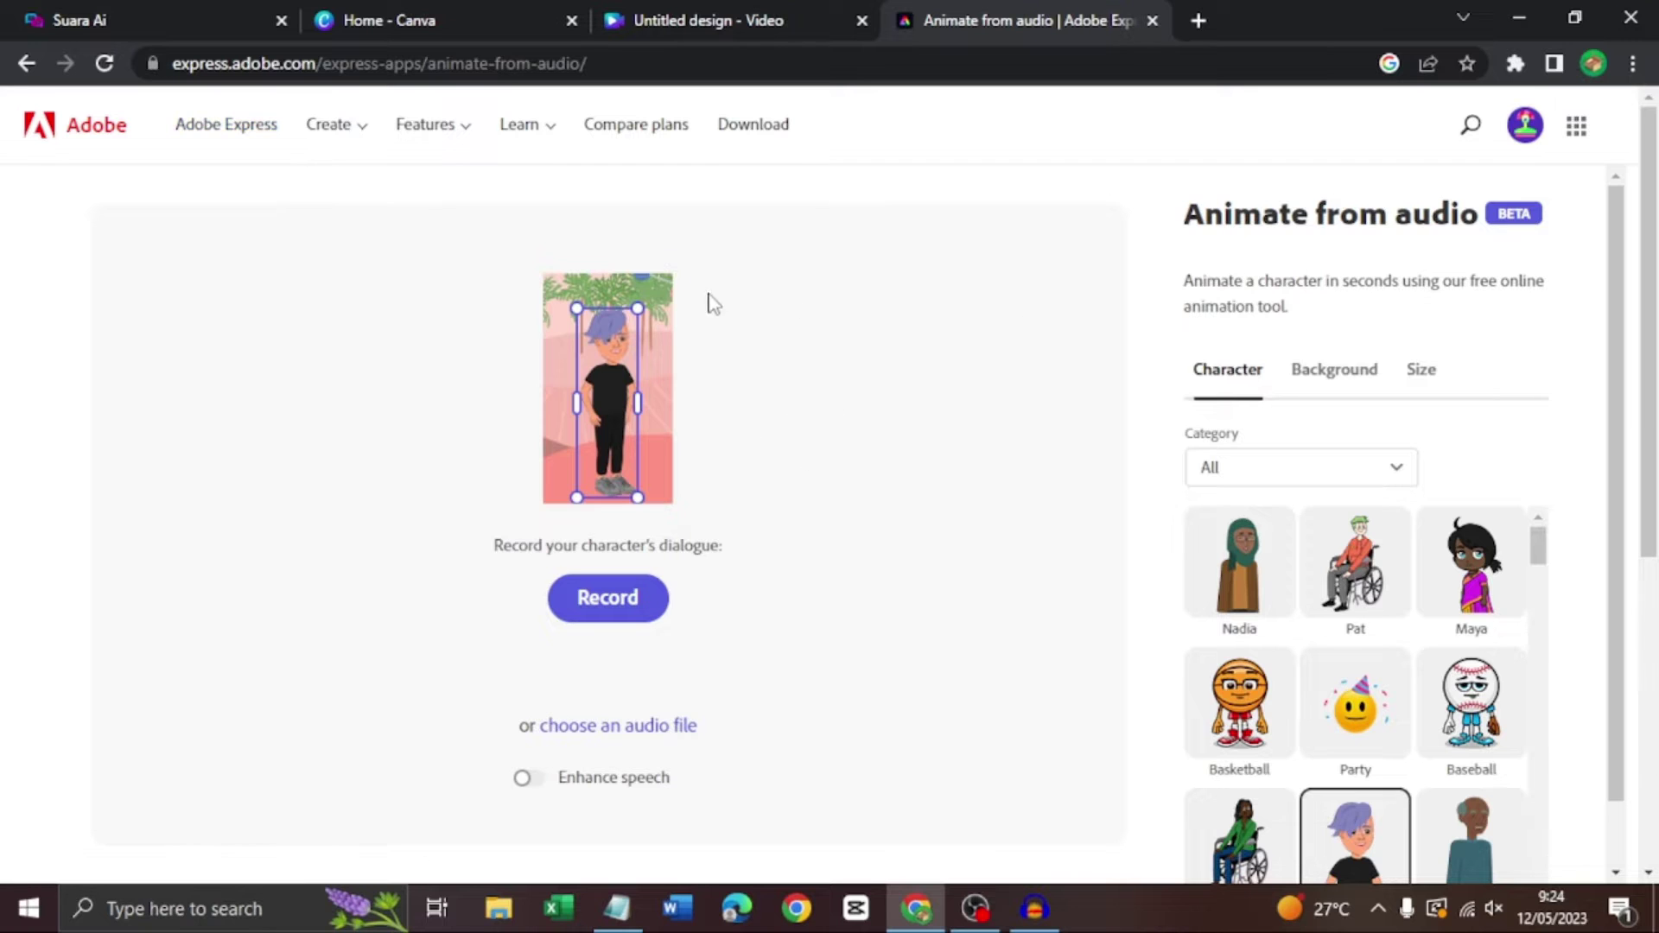
click(1514, 138)
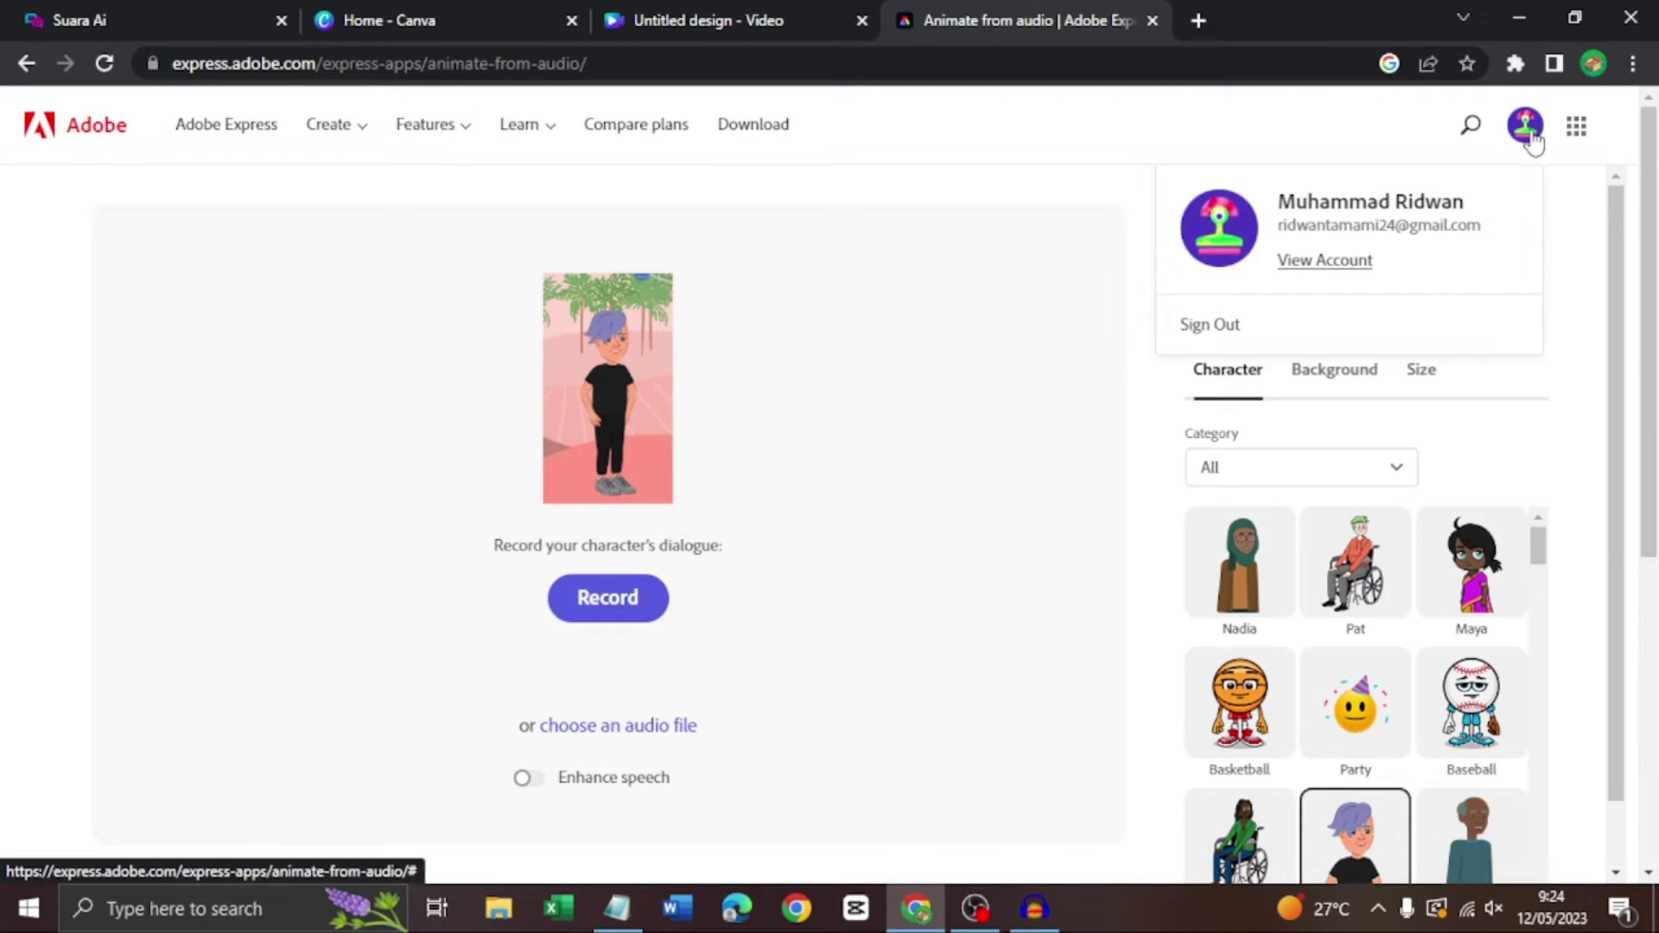
click(1528, 130)
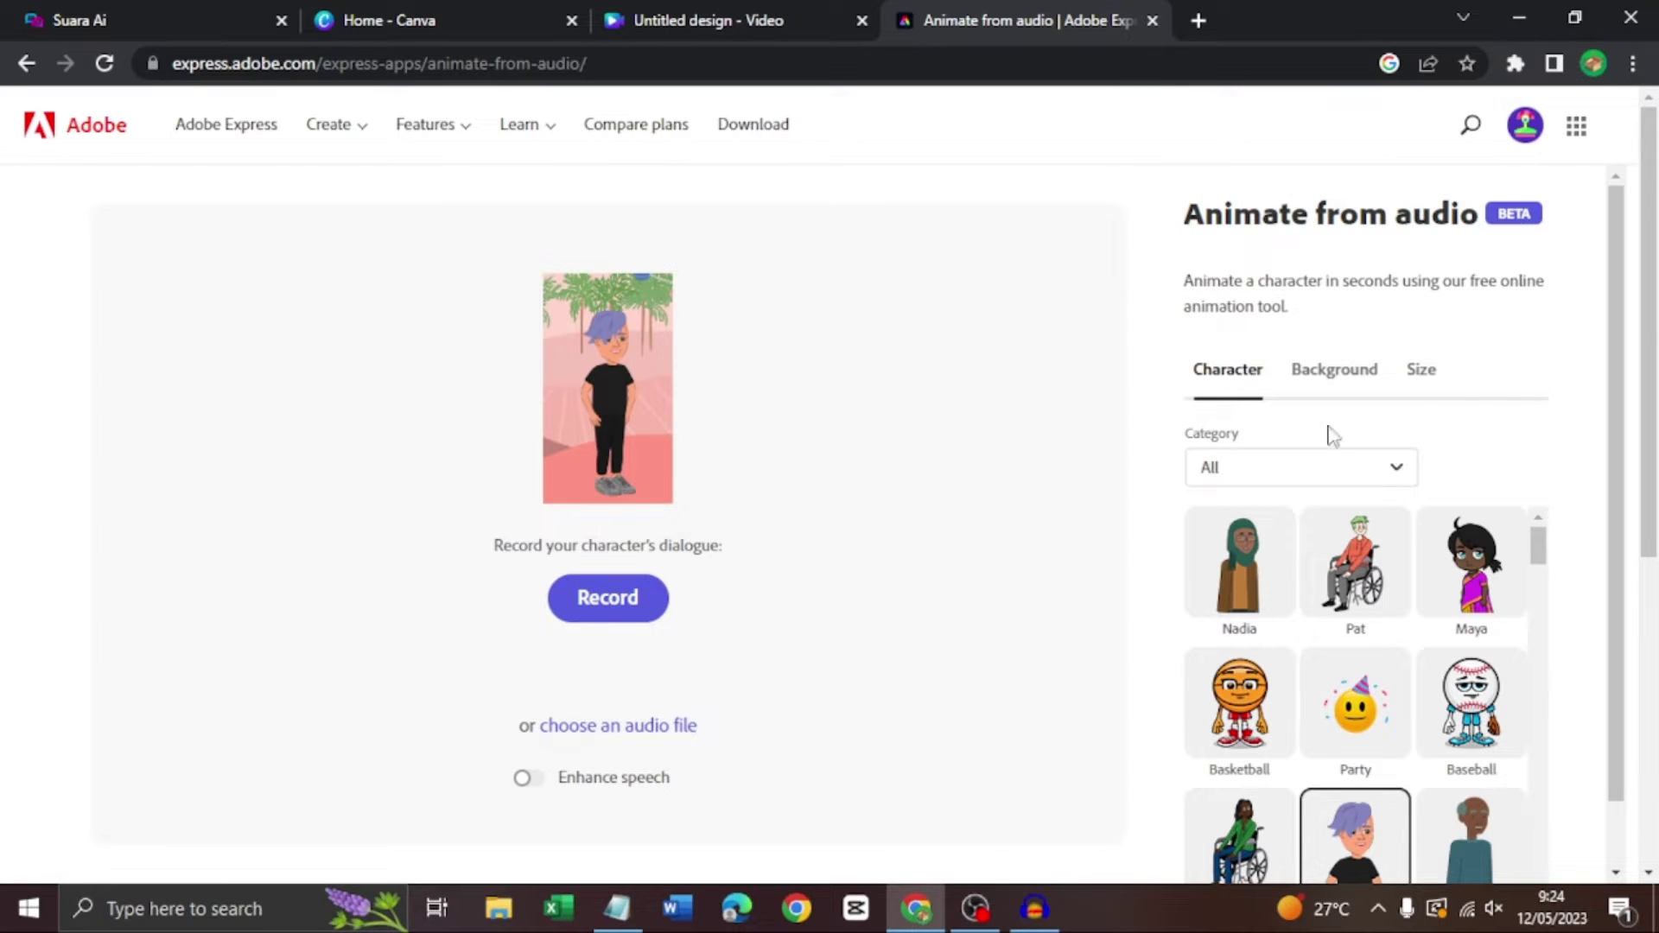
Set the animation's output size to the YouTube Landscape format, 16:9 at 1920 x 1080.
click(1419, 376)
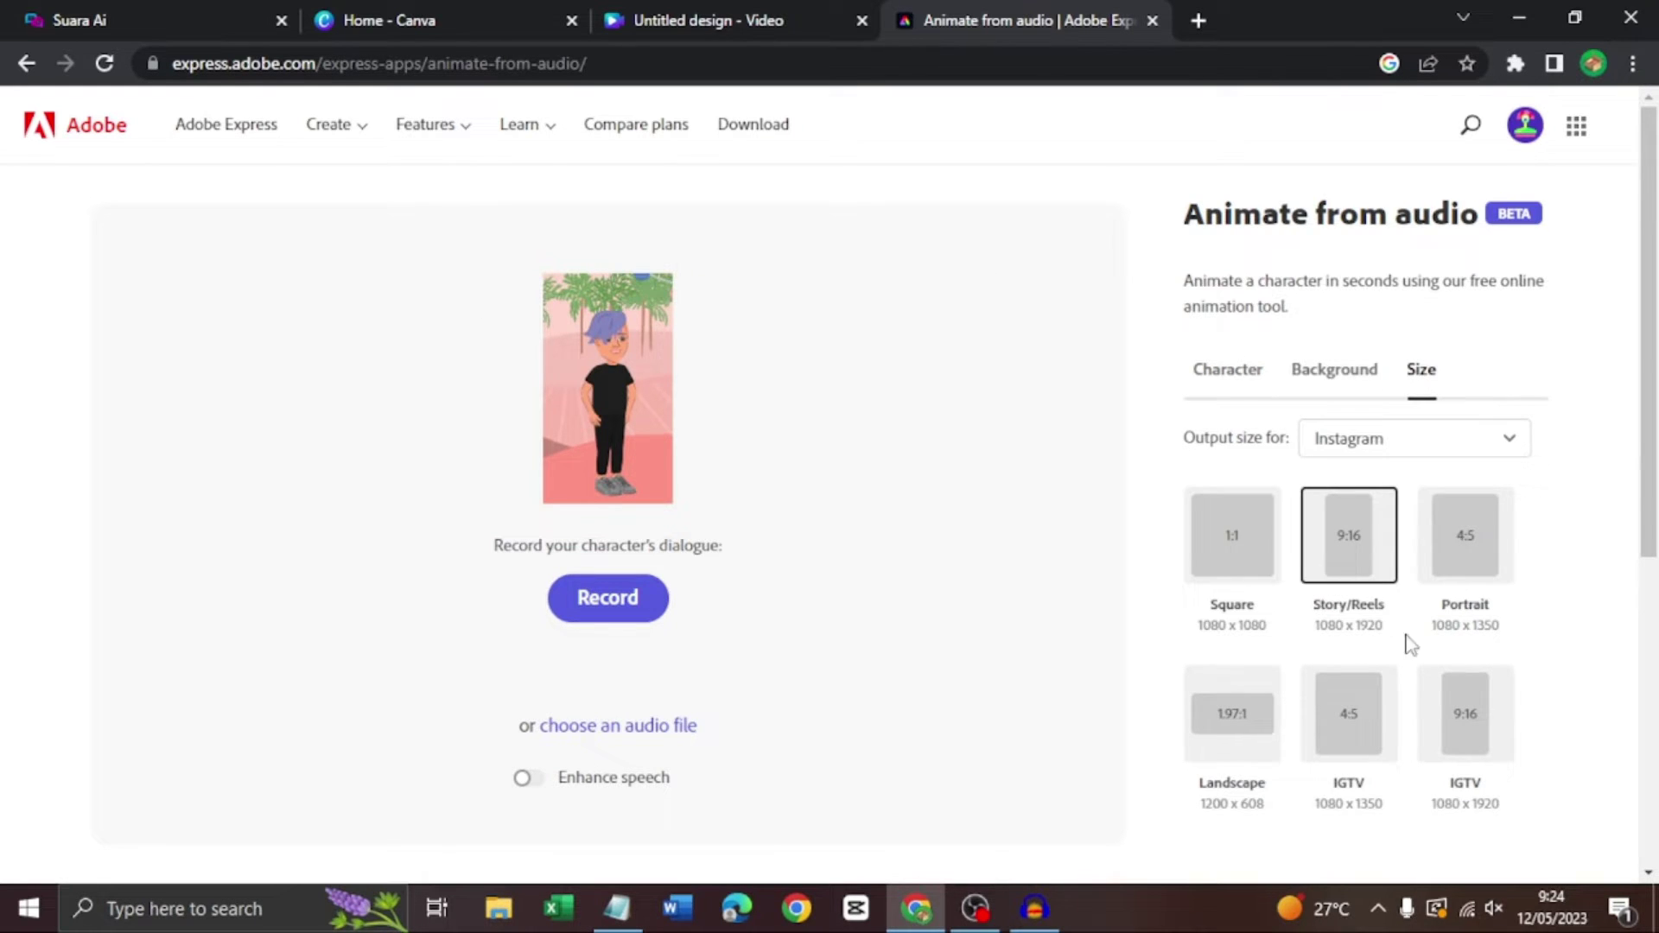
click(1242, 732)
click(1426, 455)
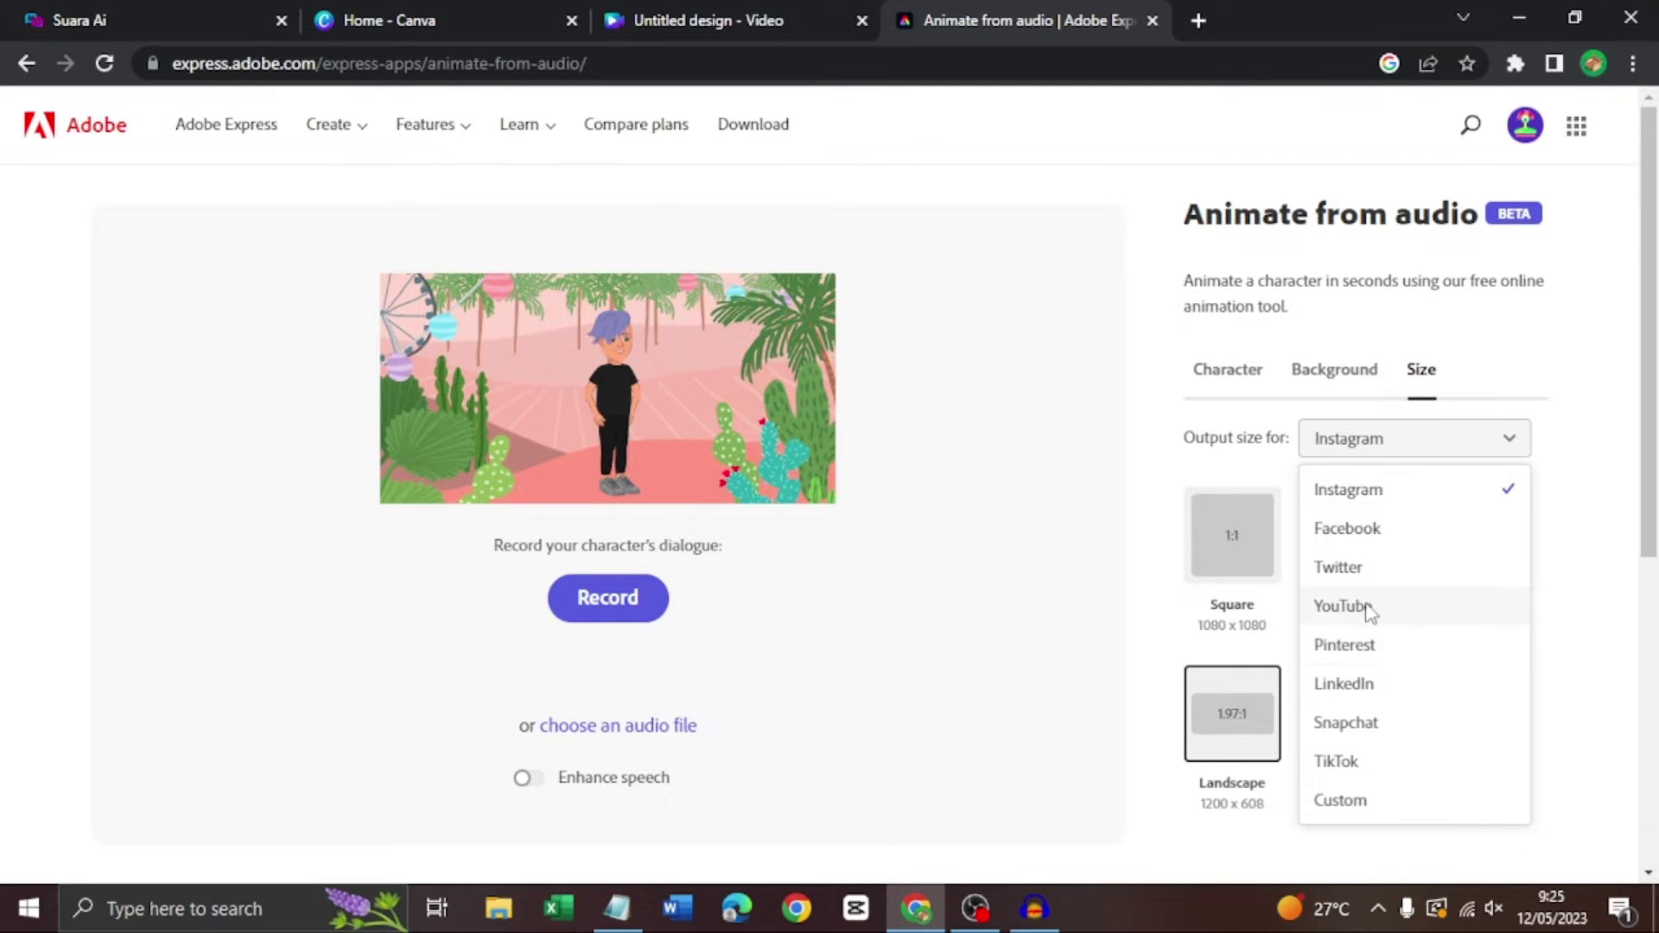
click(1368, 610)
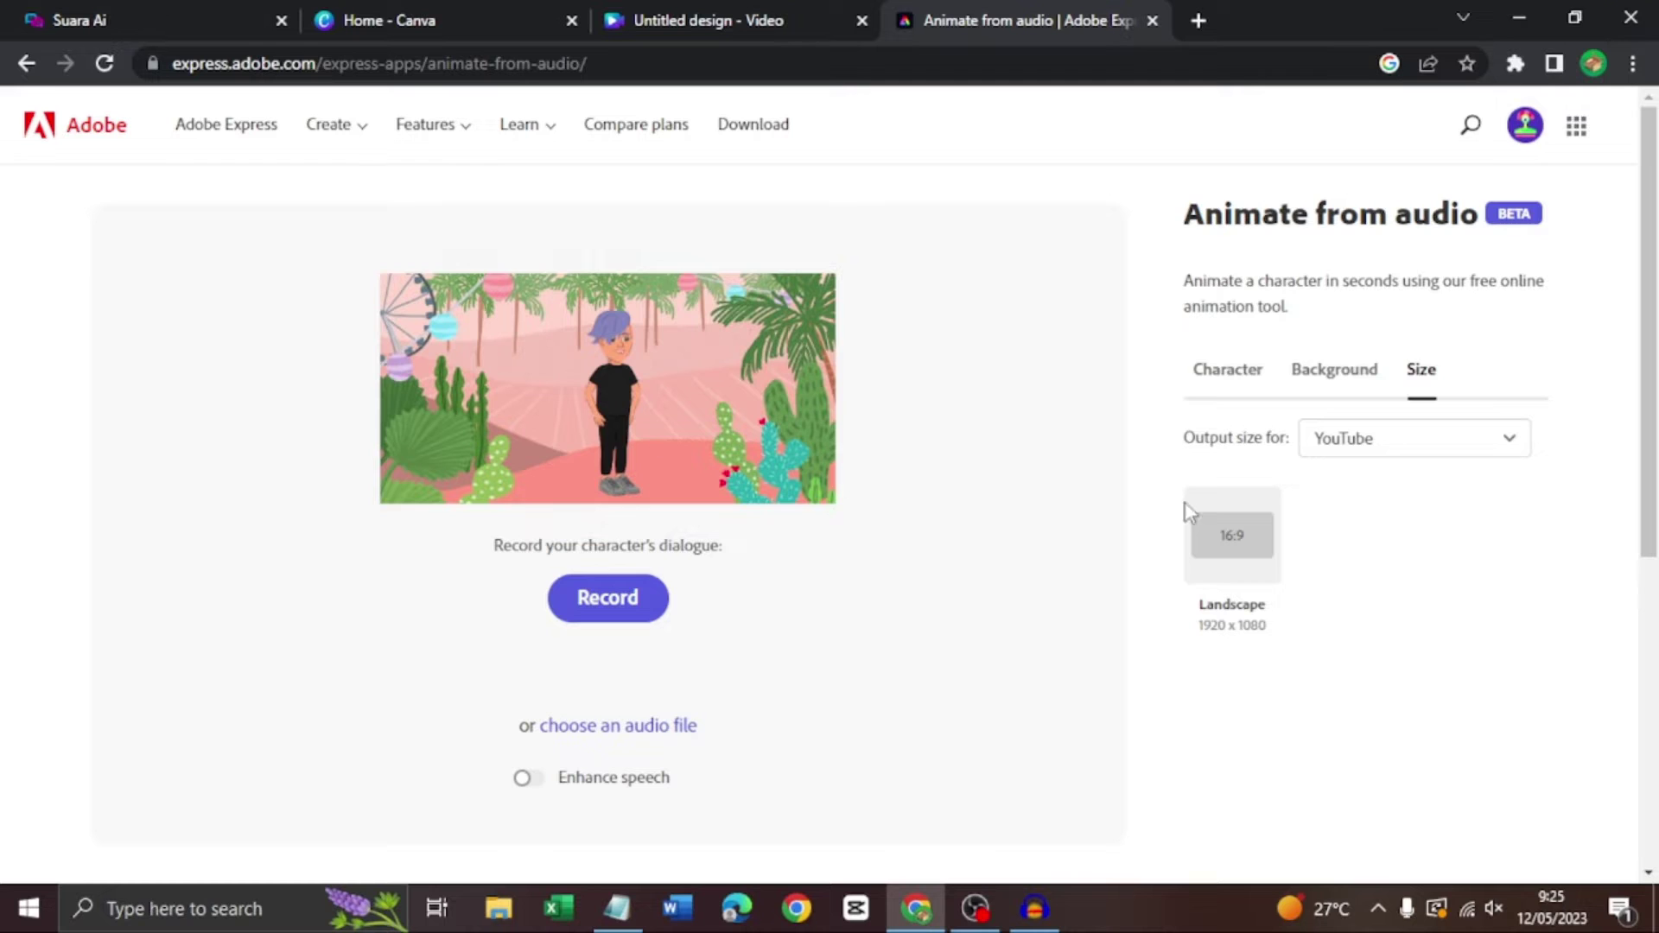
click(1236, 544)
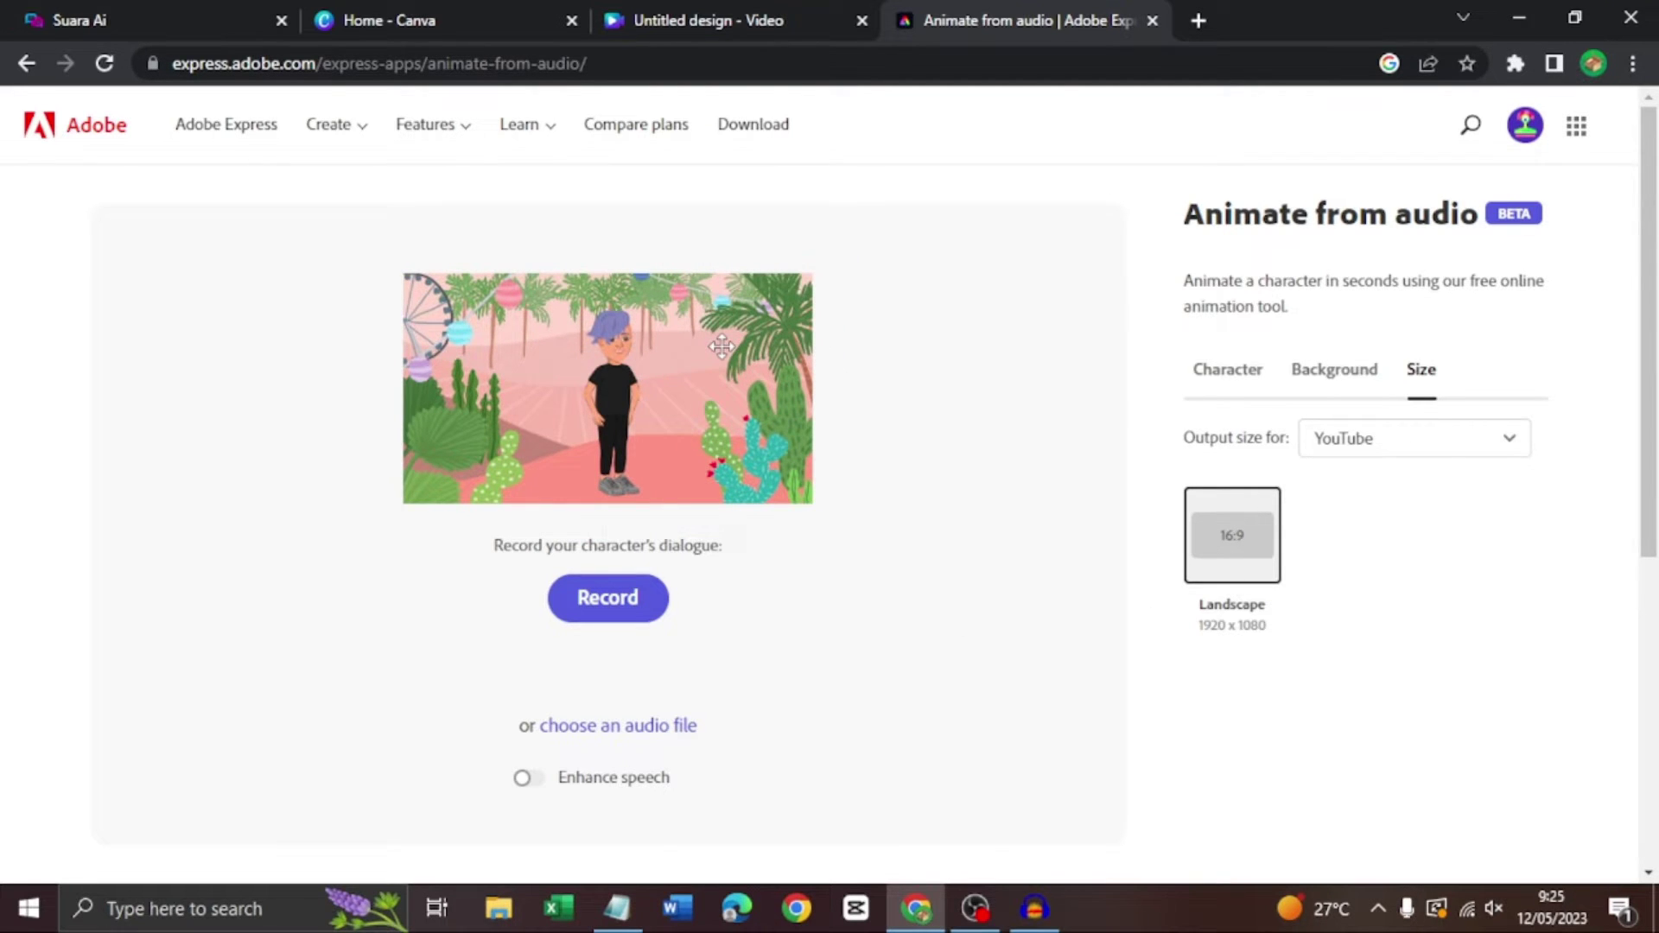
Replace the scene background with a custom bright green colour as a green screen.
click(1334, 372)
scroll(1339, 593, down, 5)
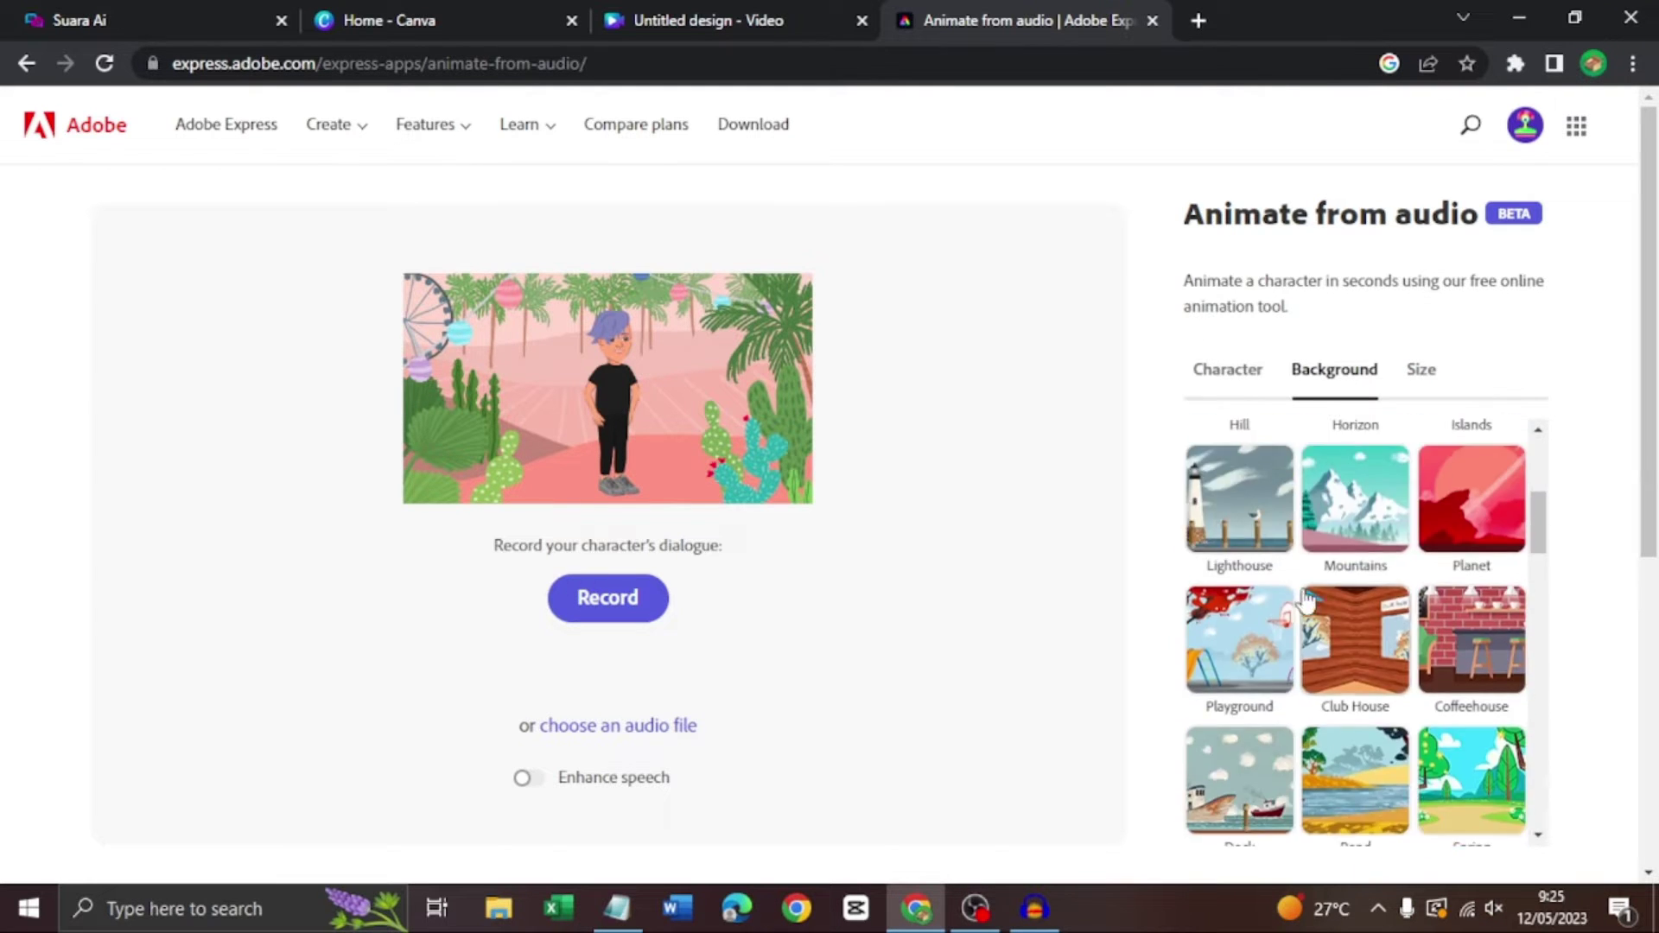
scroll(1339, 593, down, 12)
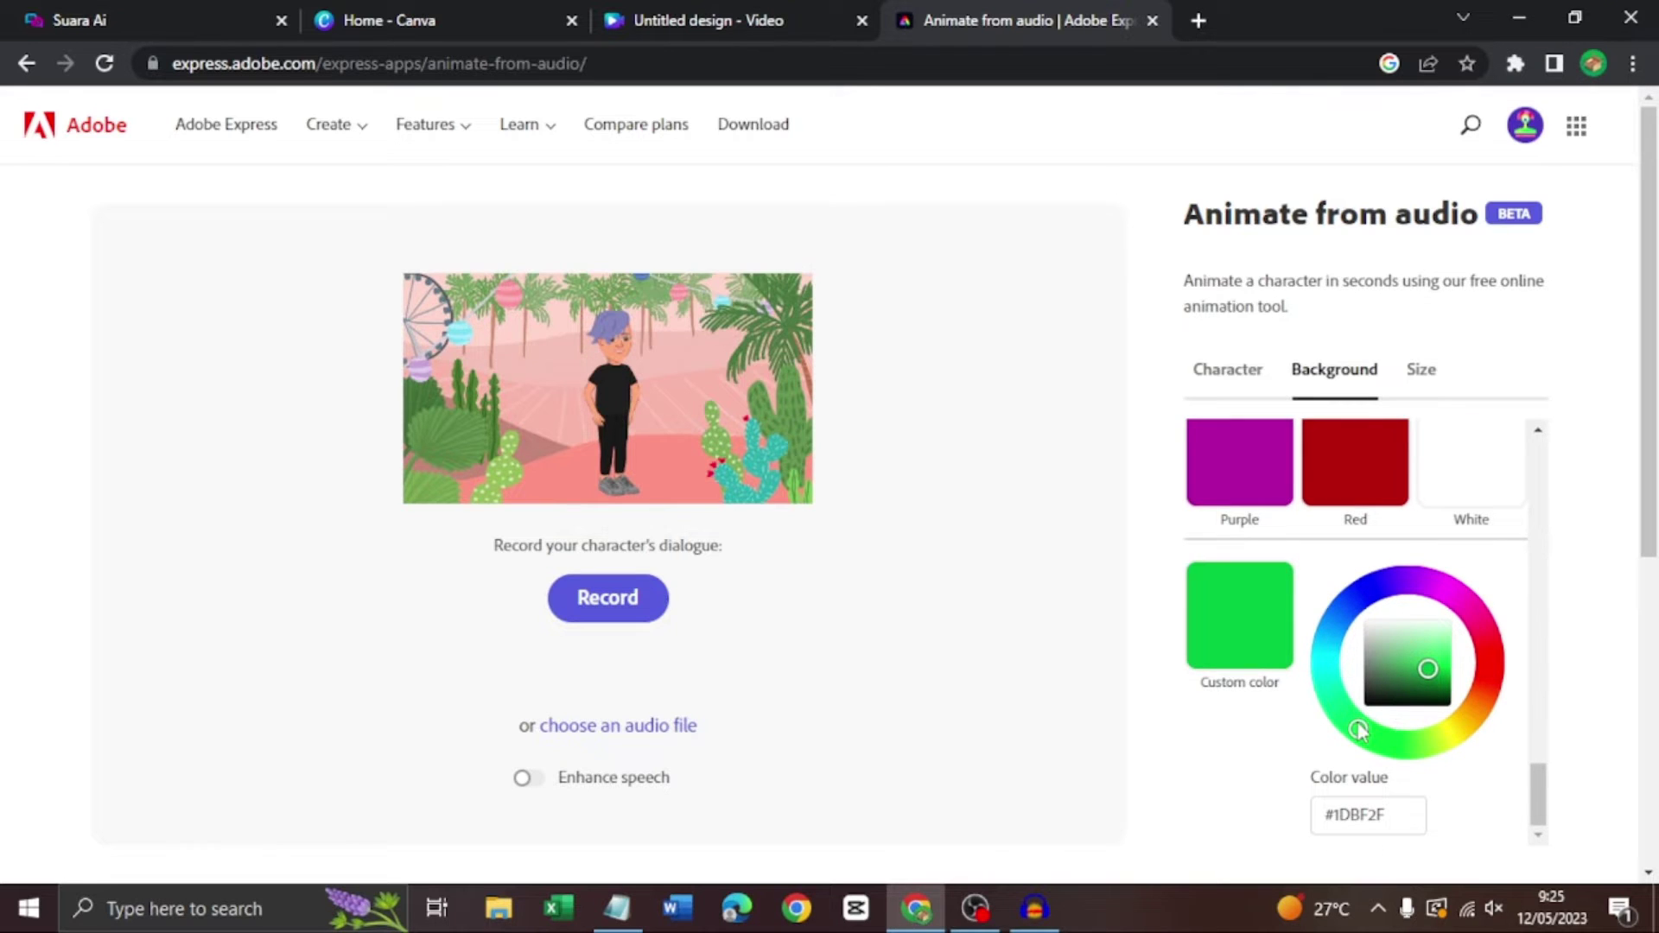
drag(1359, 730, 1379, 733)
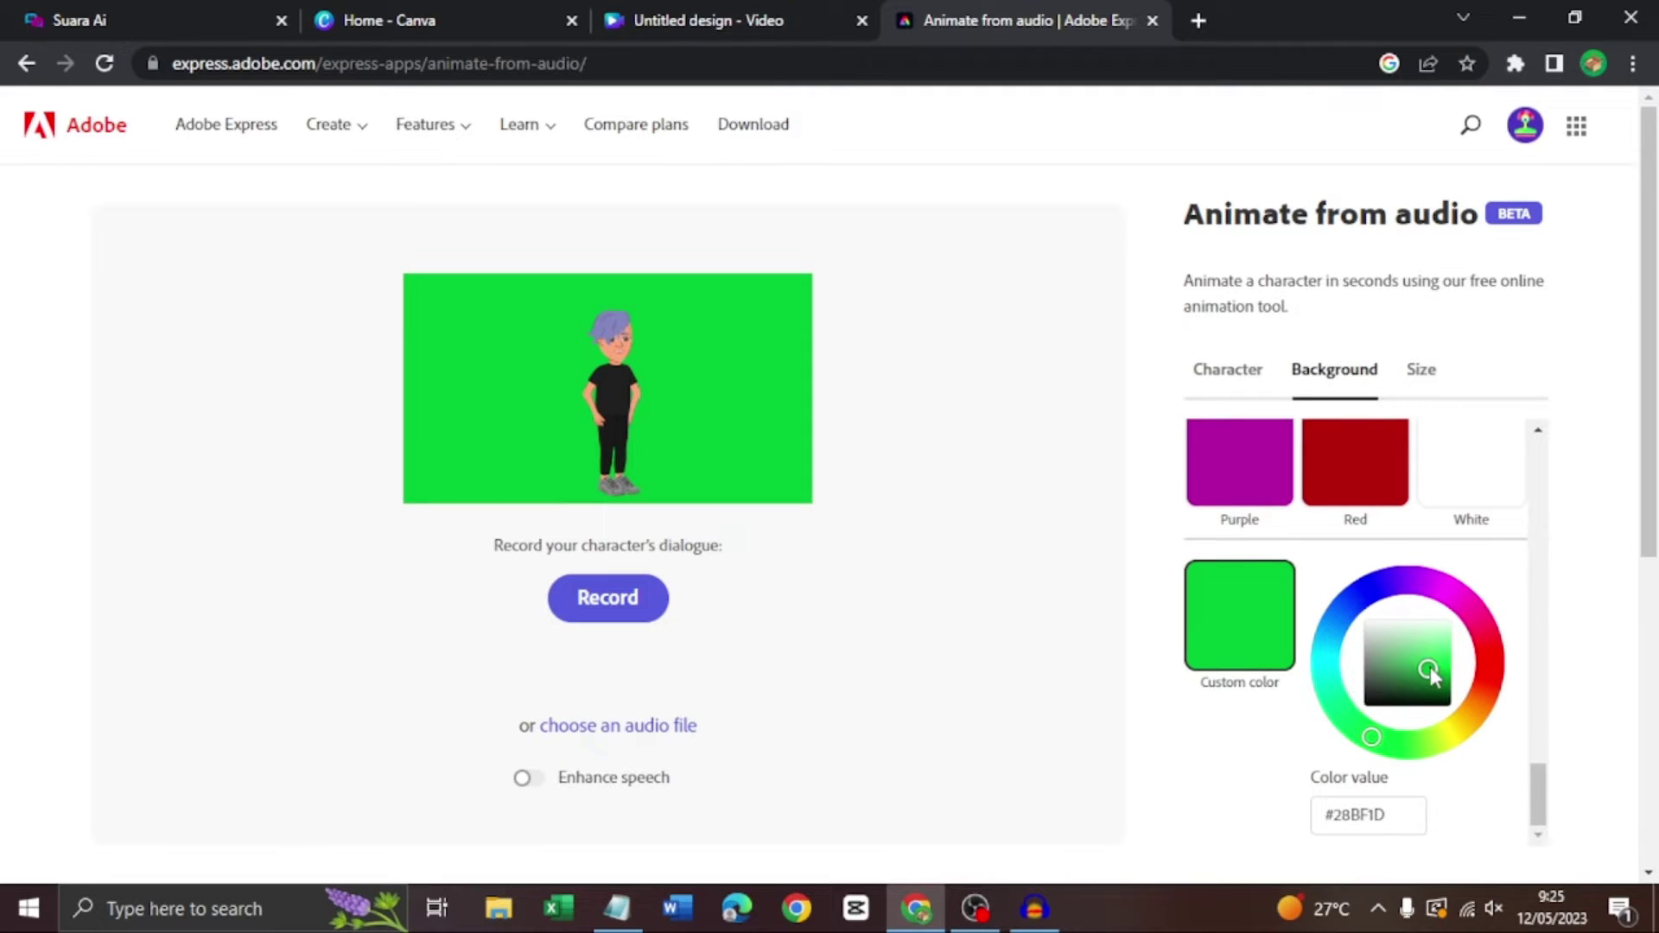
mouse_move(1431, 670)
mouse_down()
mouse_move(1426, 607)
mouse_move(1432, 669)
mouse_up()
scroll(1372, 548, up, 5)
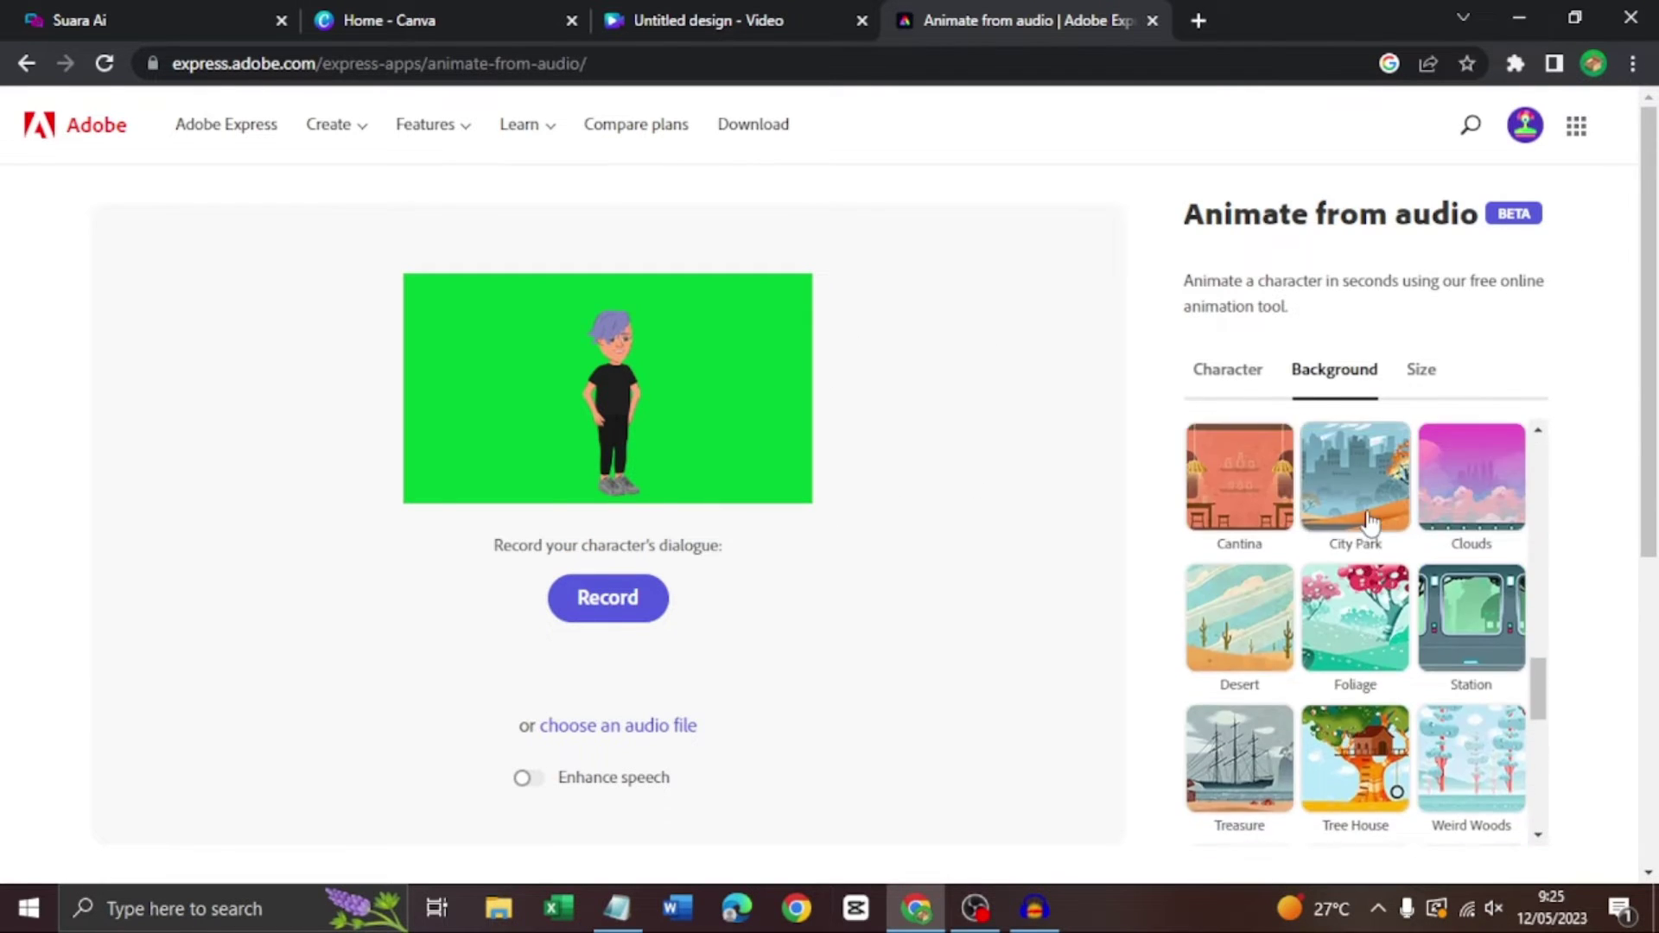
scroll(1366, 509, up, 4)
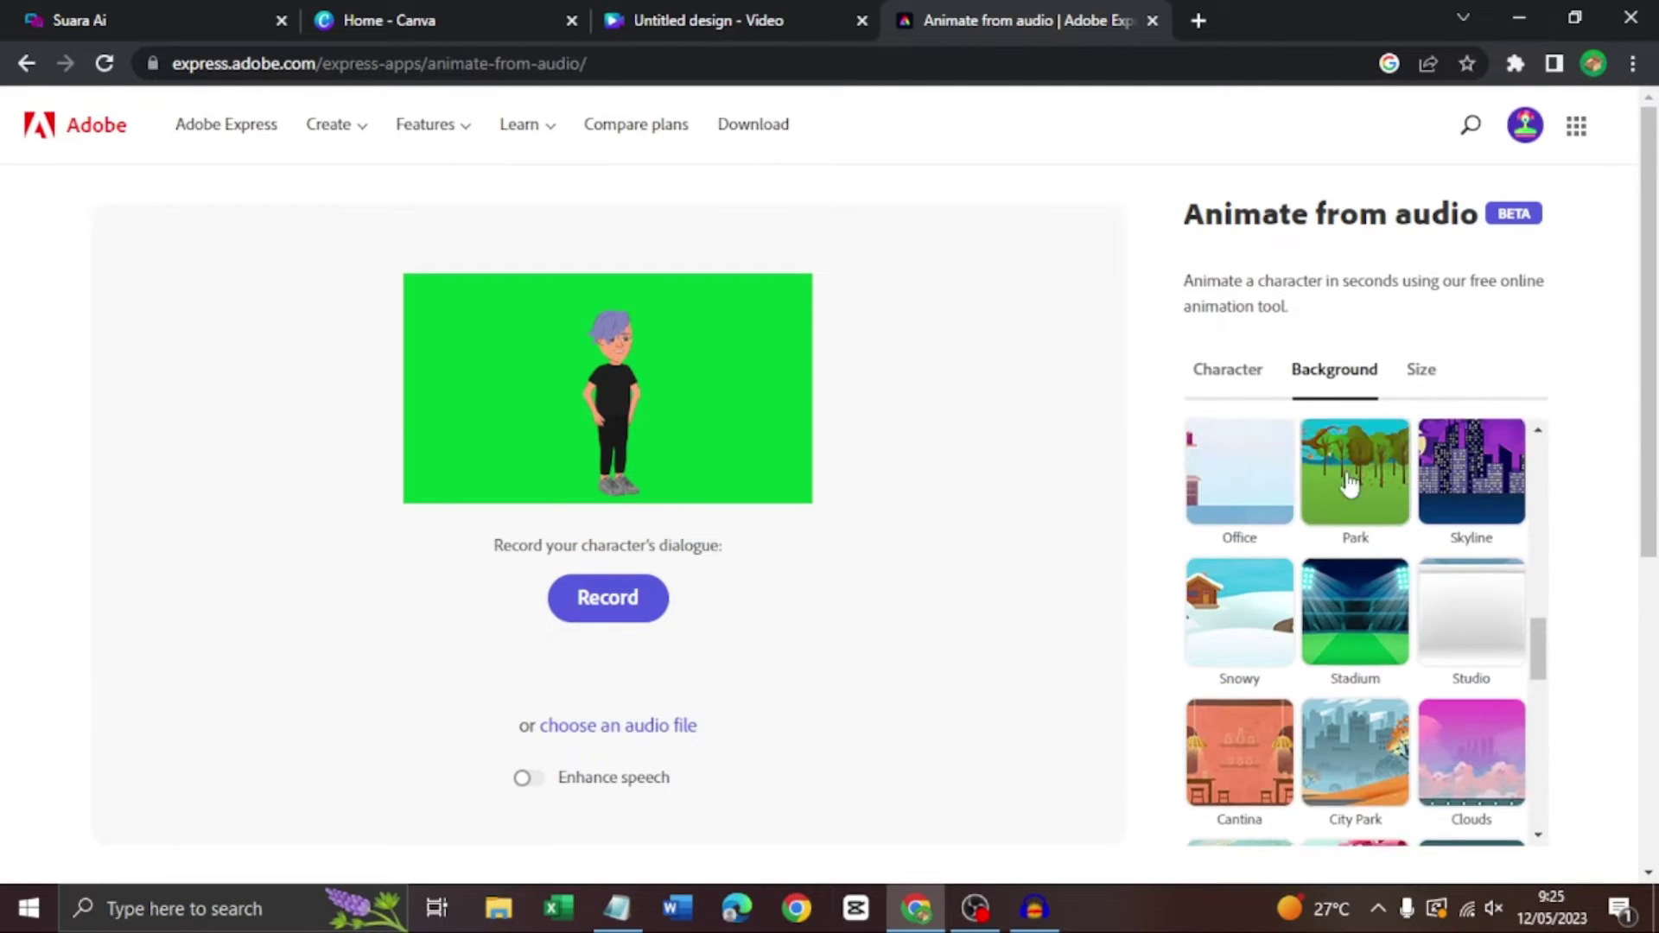
Try Maya as the character from the All category and enlarge her to nearly the full height of the green frame.
click(1255, 370)
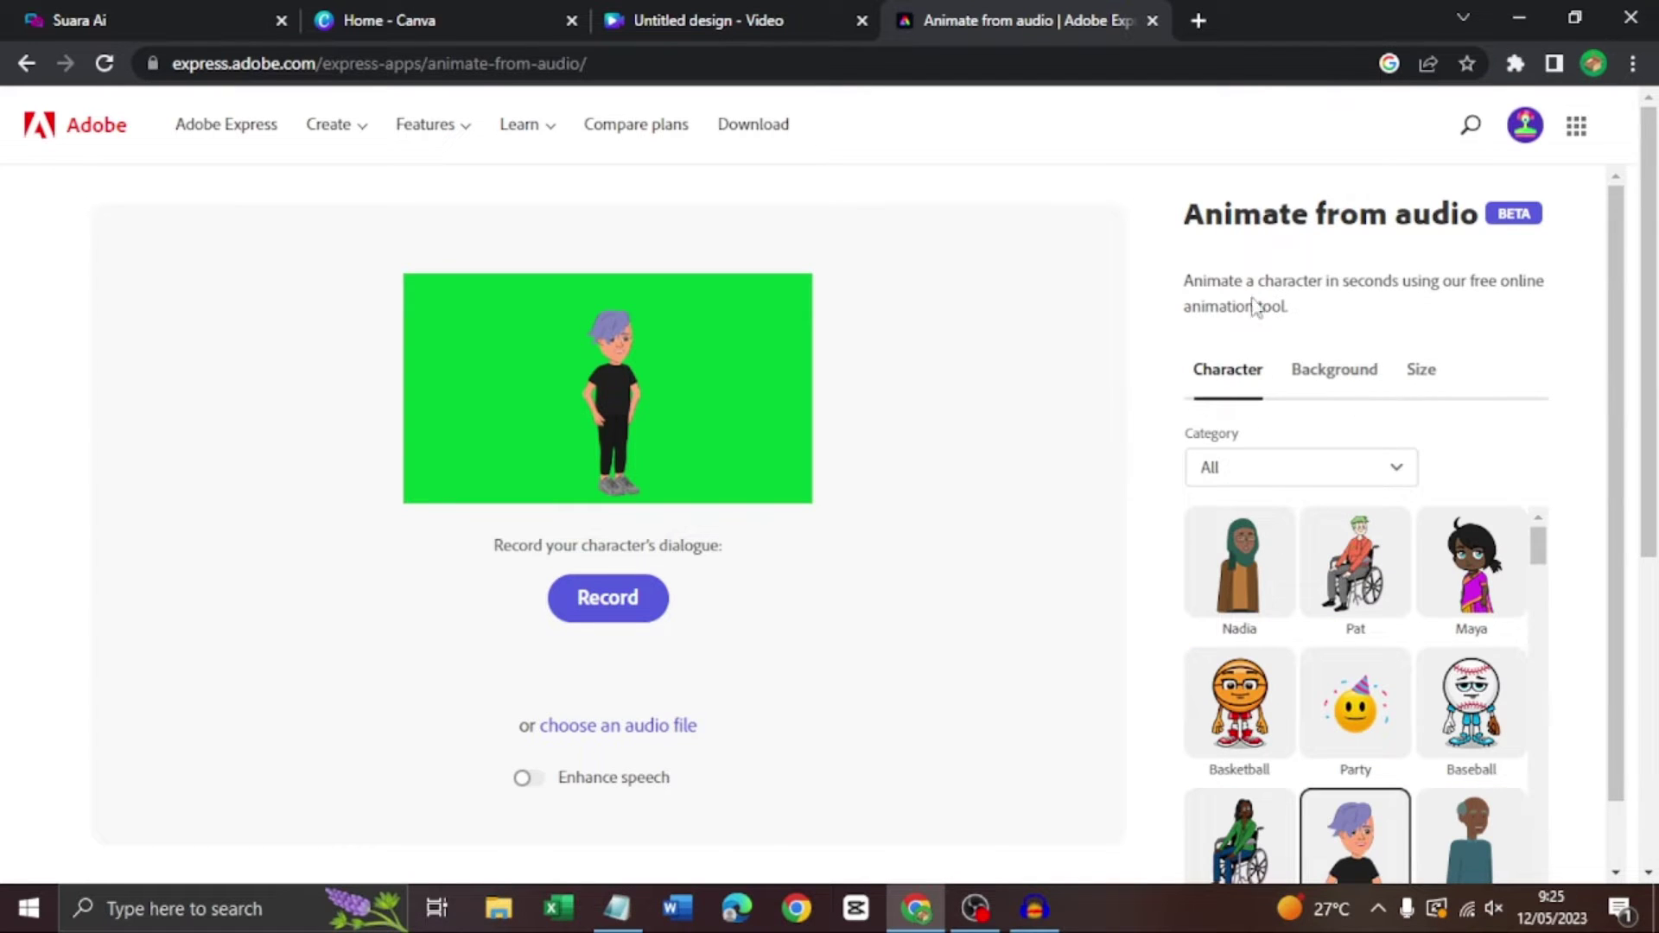
click(1304, 477)
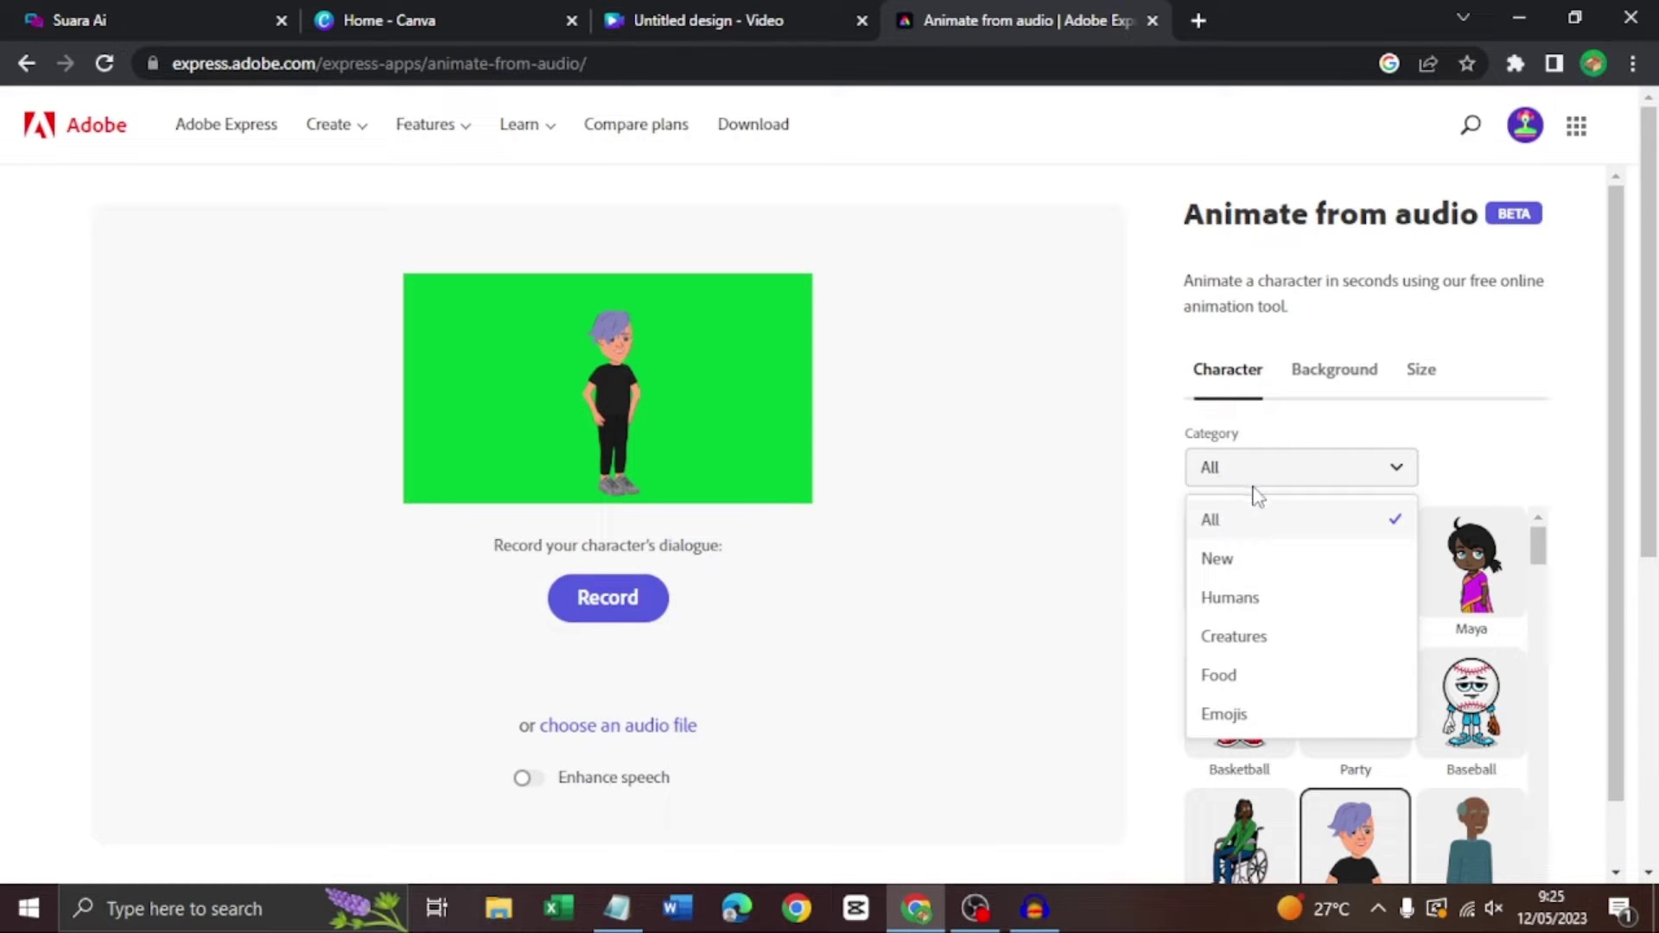
click(1476, 445)
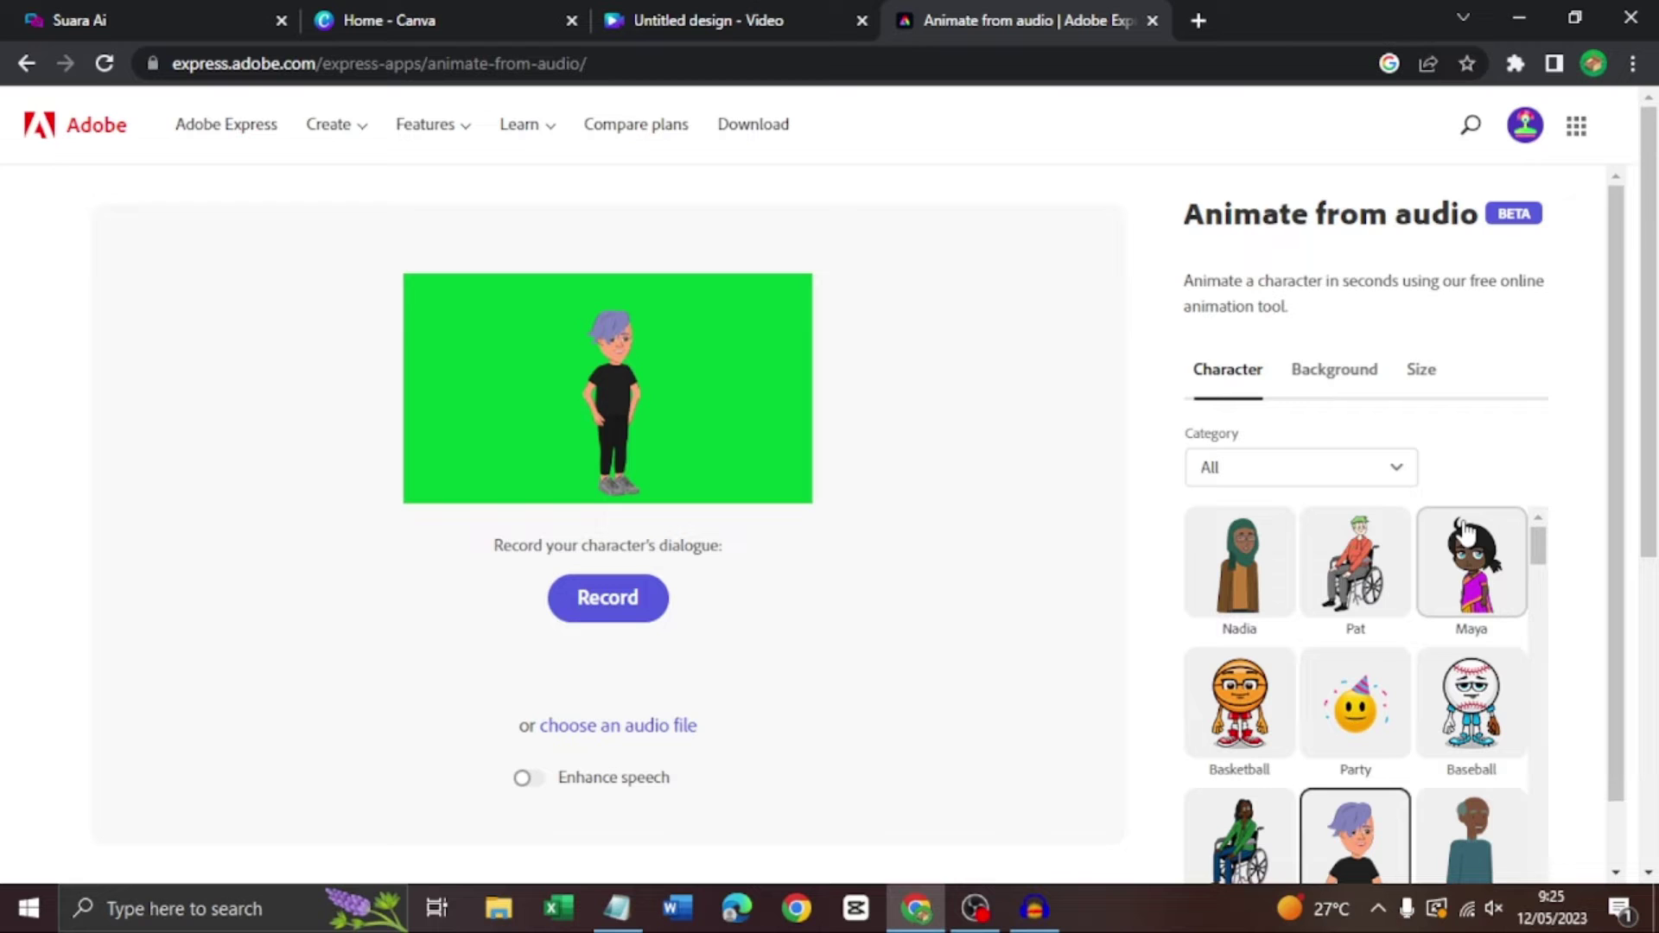
click(1481, 562)
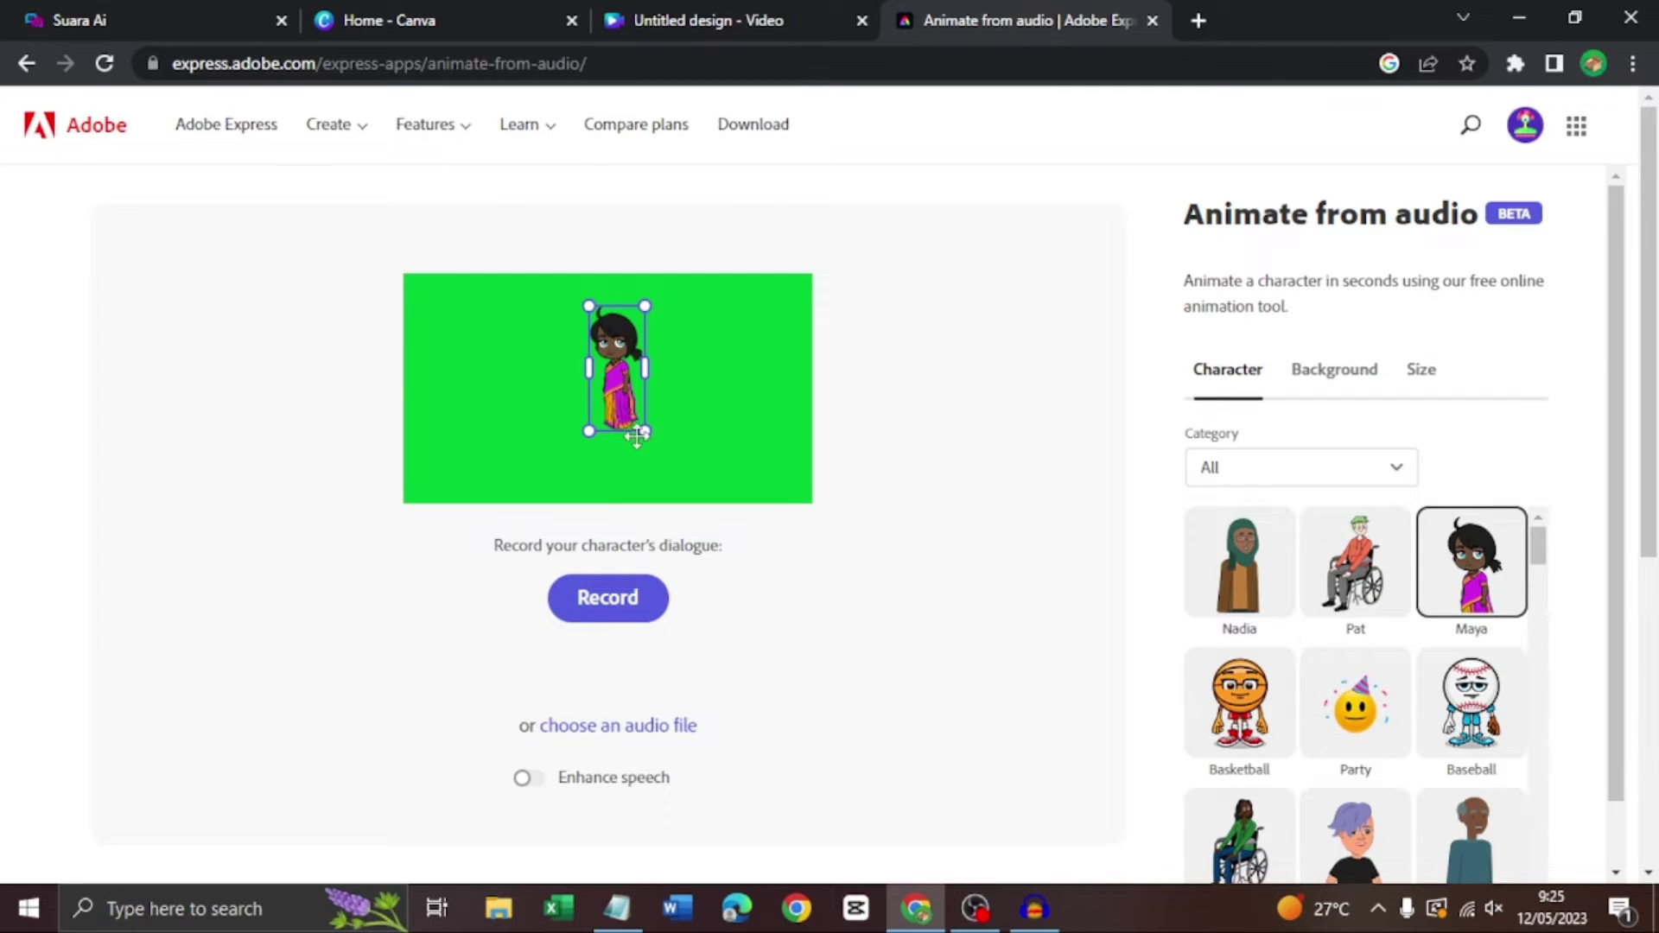
drag(637, 437, 665, 501)
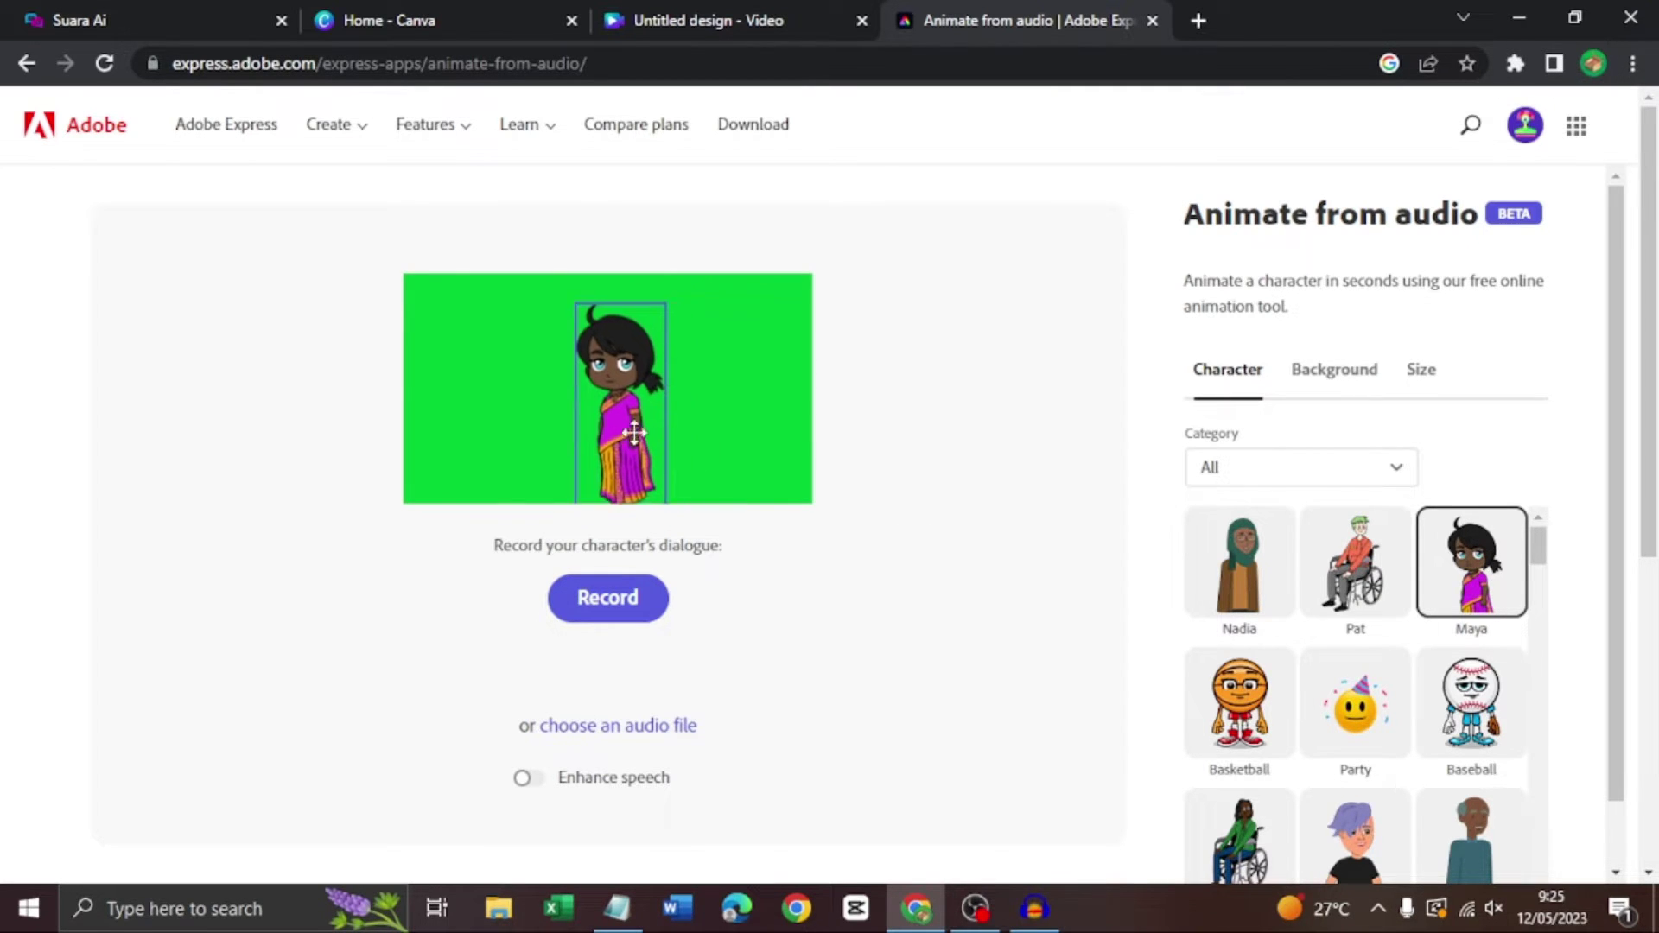
Try Nadia as the character and shrink her so that her whole figure fits inside the green frame.
click(1258, 596)
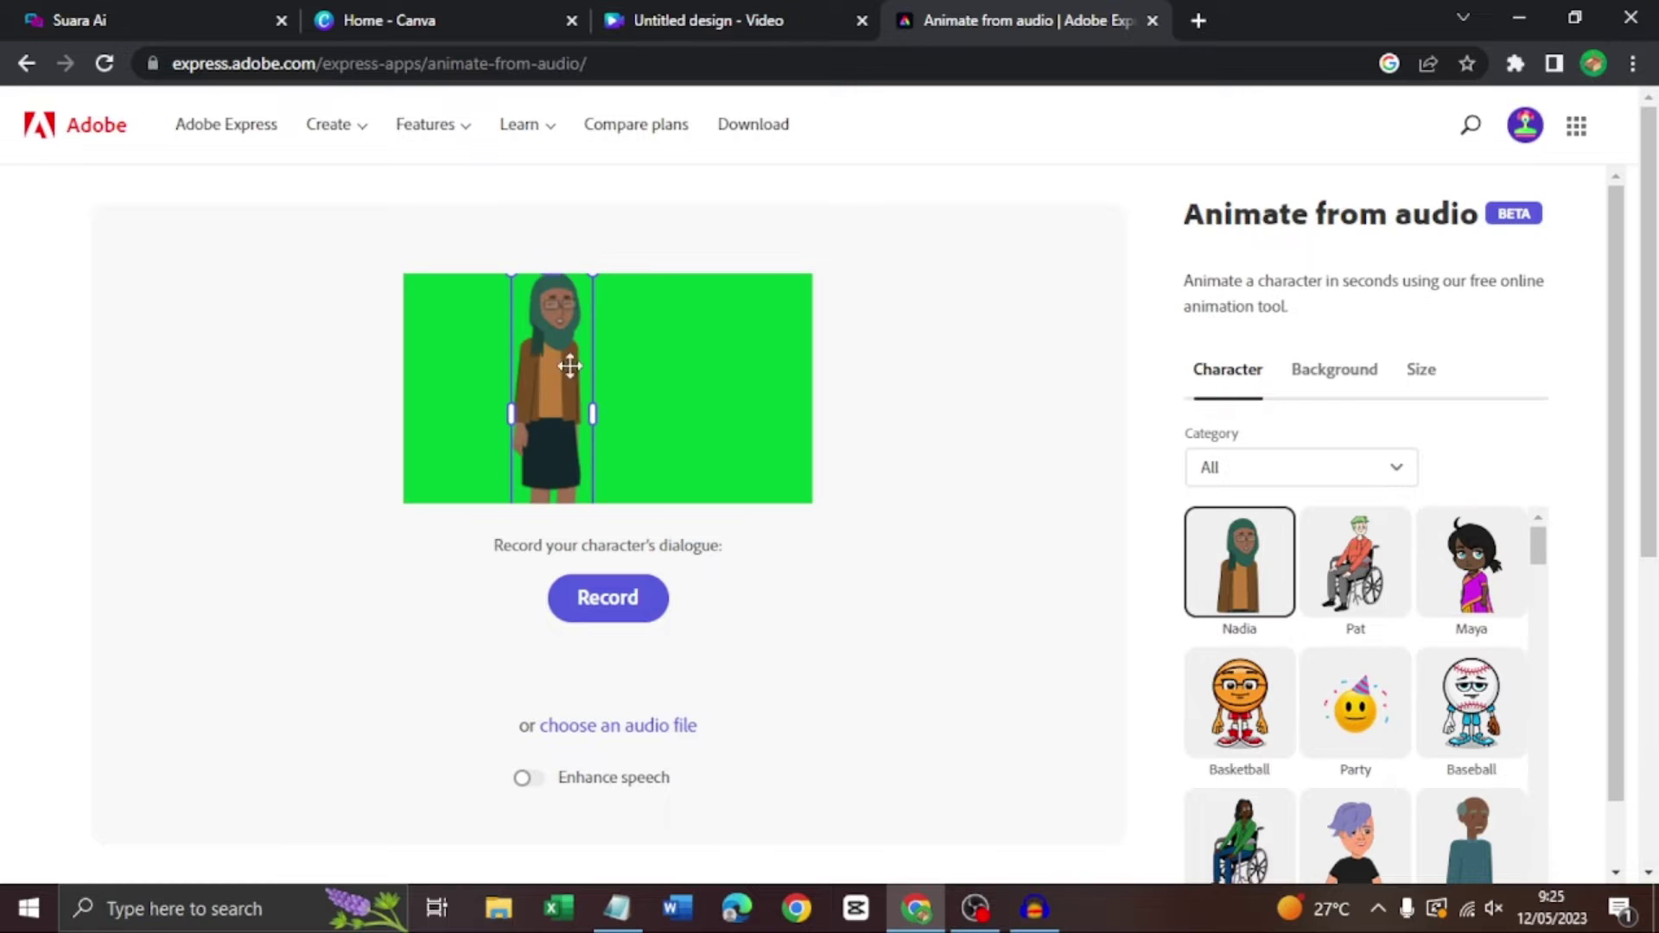
drag(569, 367, 598, 376)
drag(619, 285, 556, 295)
Try Sticky as the character in place of Nadia.
scroll(1376, 650, down, 1)
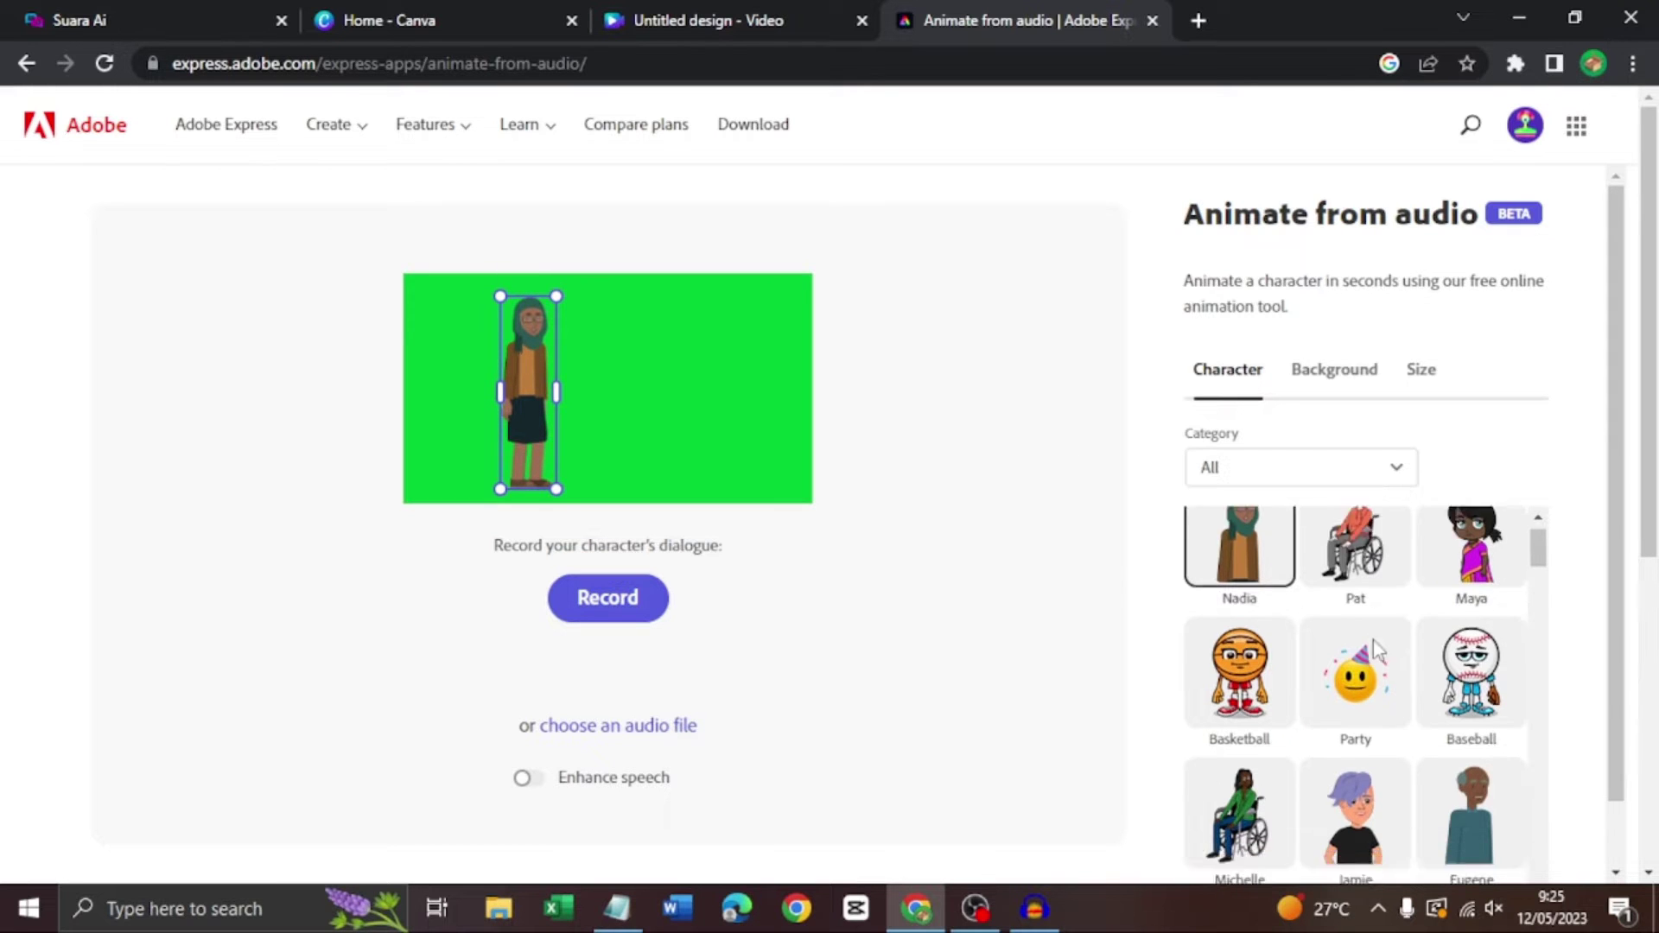
scroll(1375, 650, down, 1)
scroll(1357, 596, down, 2)
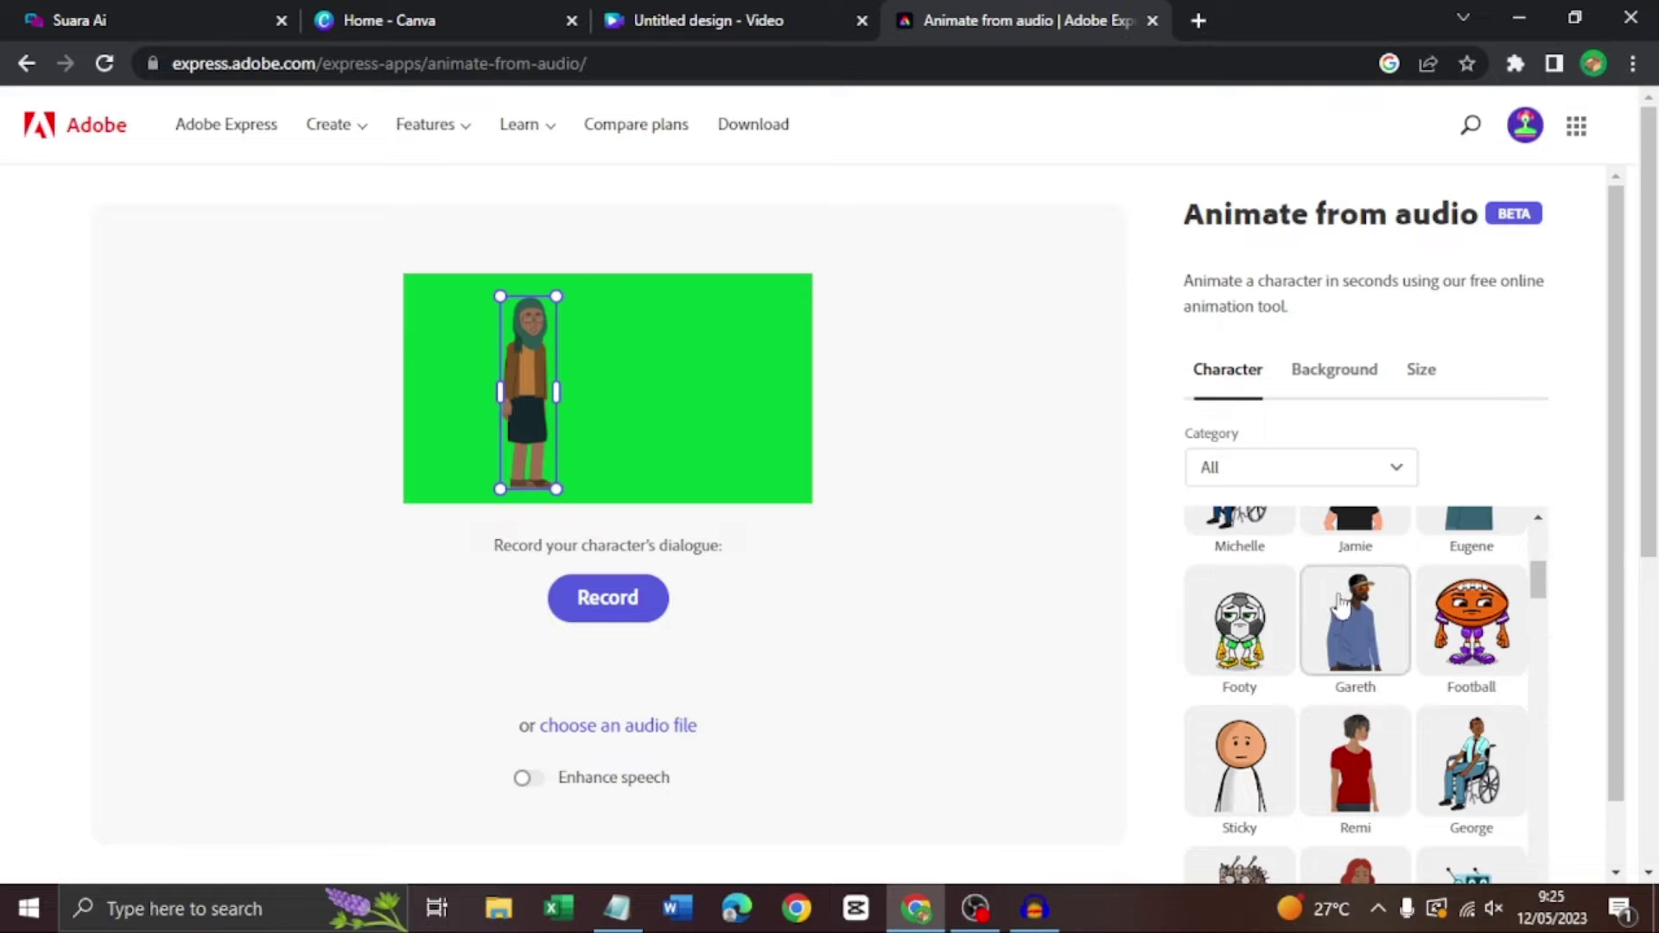
click(1276, 786)
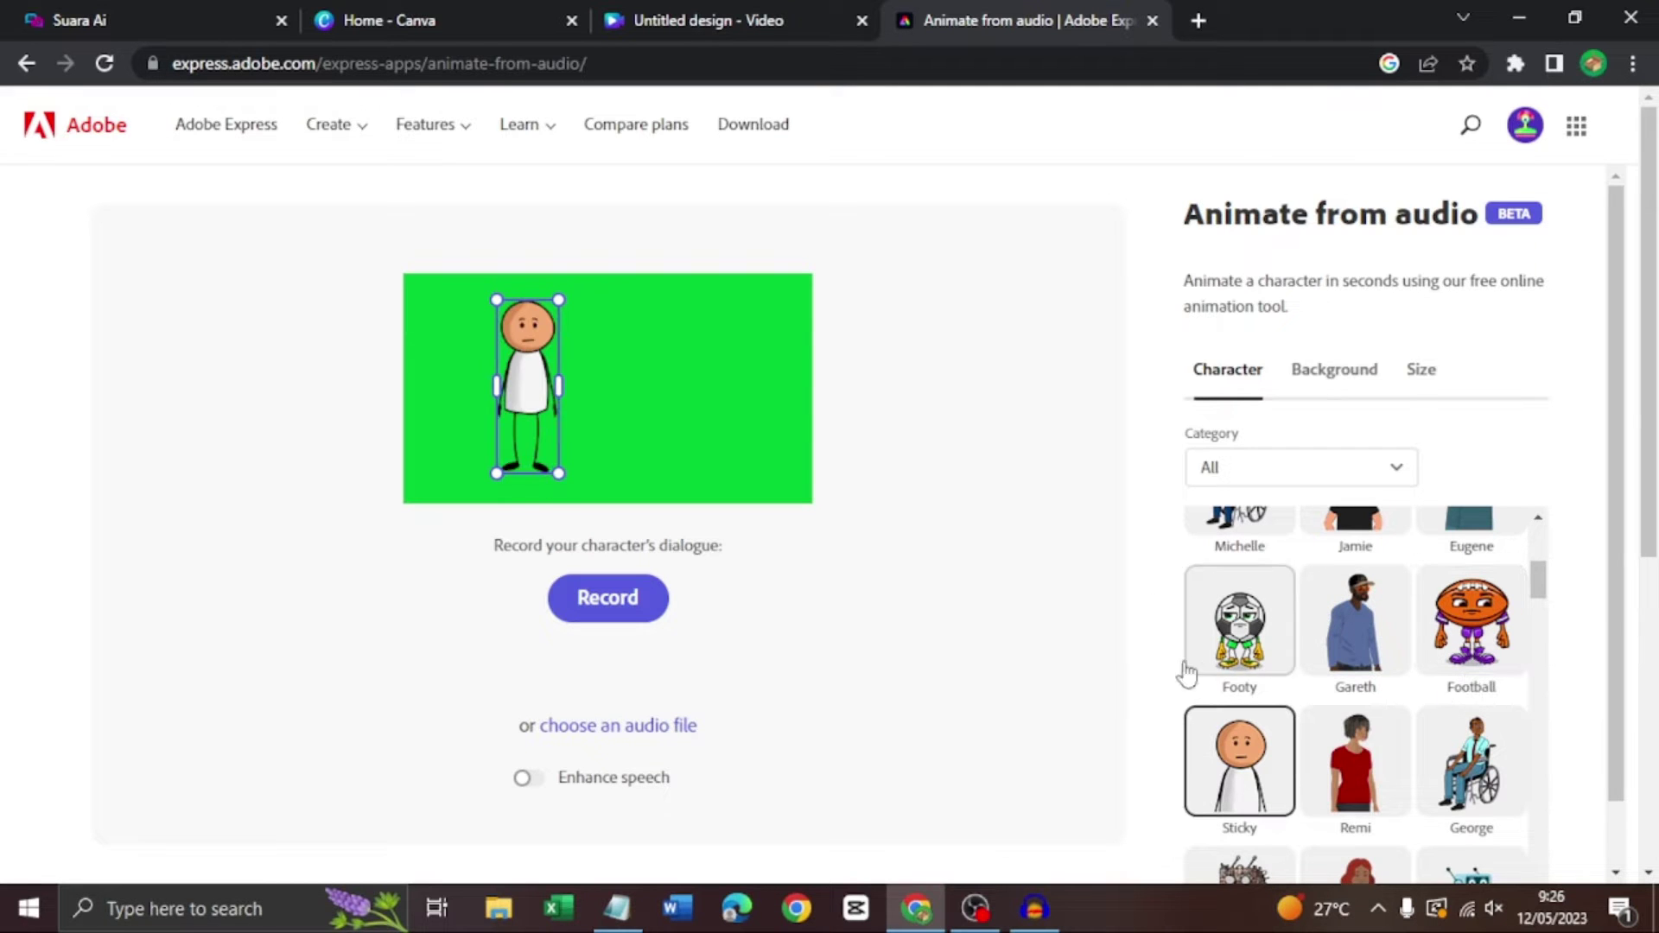
Choose Zuma as the character, scale her down to fit the frame and place her in the middle of the green background.
scroll(1437, 622, down, 3)
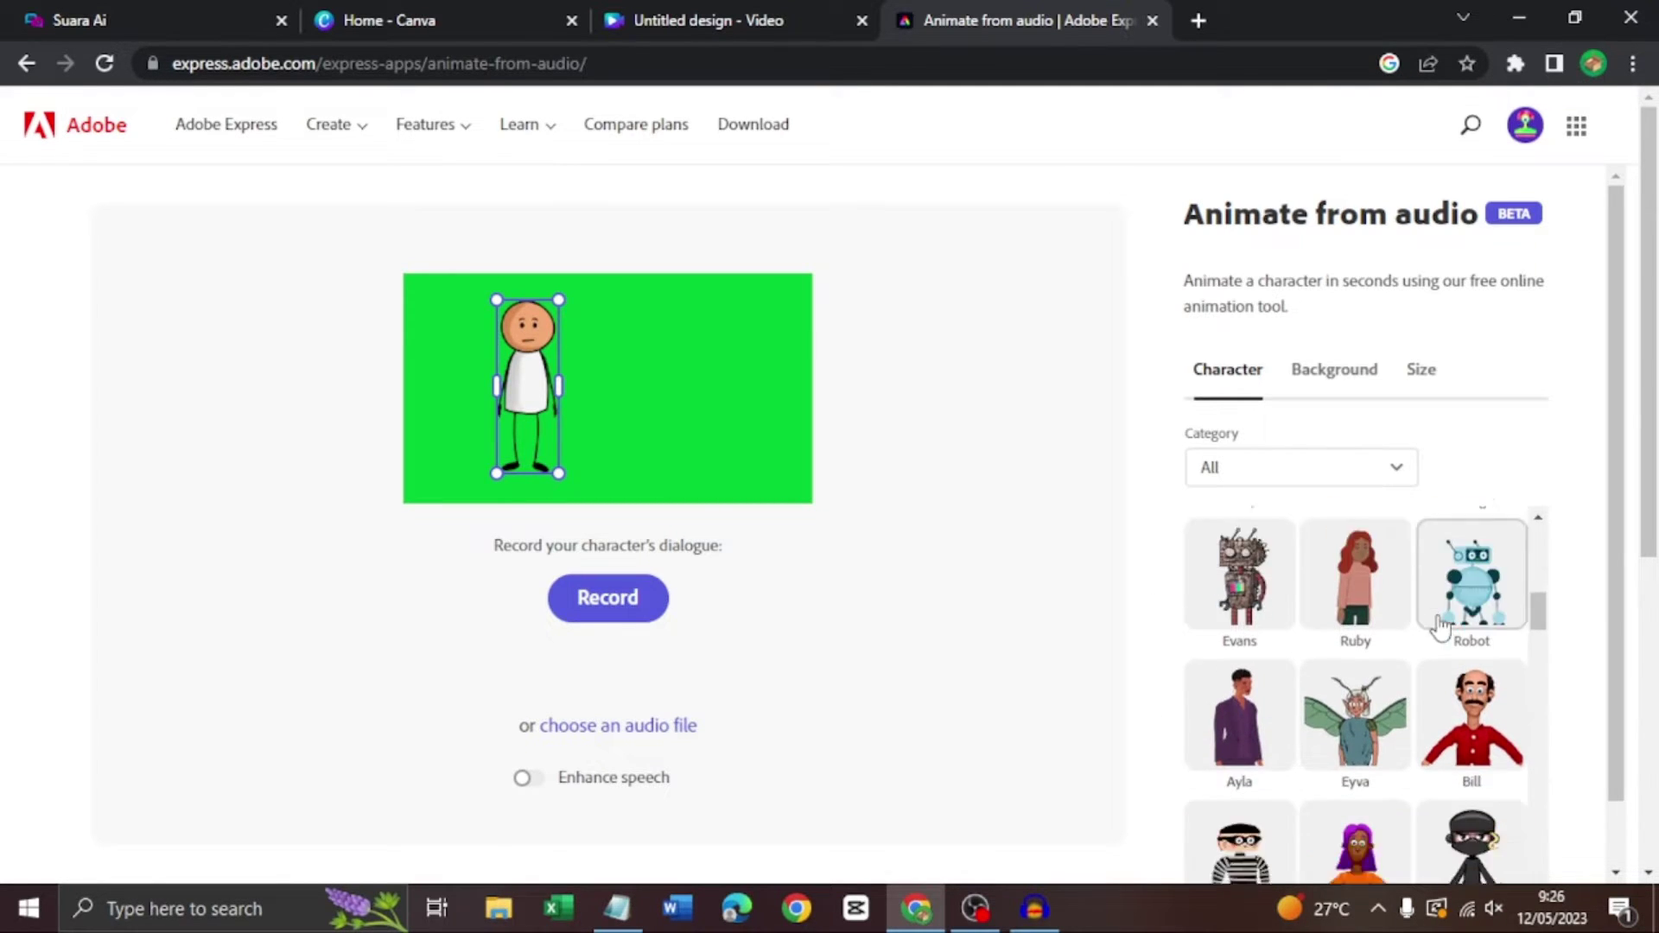
scroll(1441, 624, down, 5)
scroll(1397, 655, down, 2)
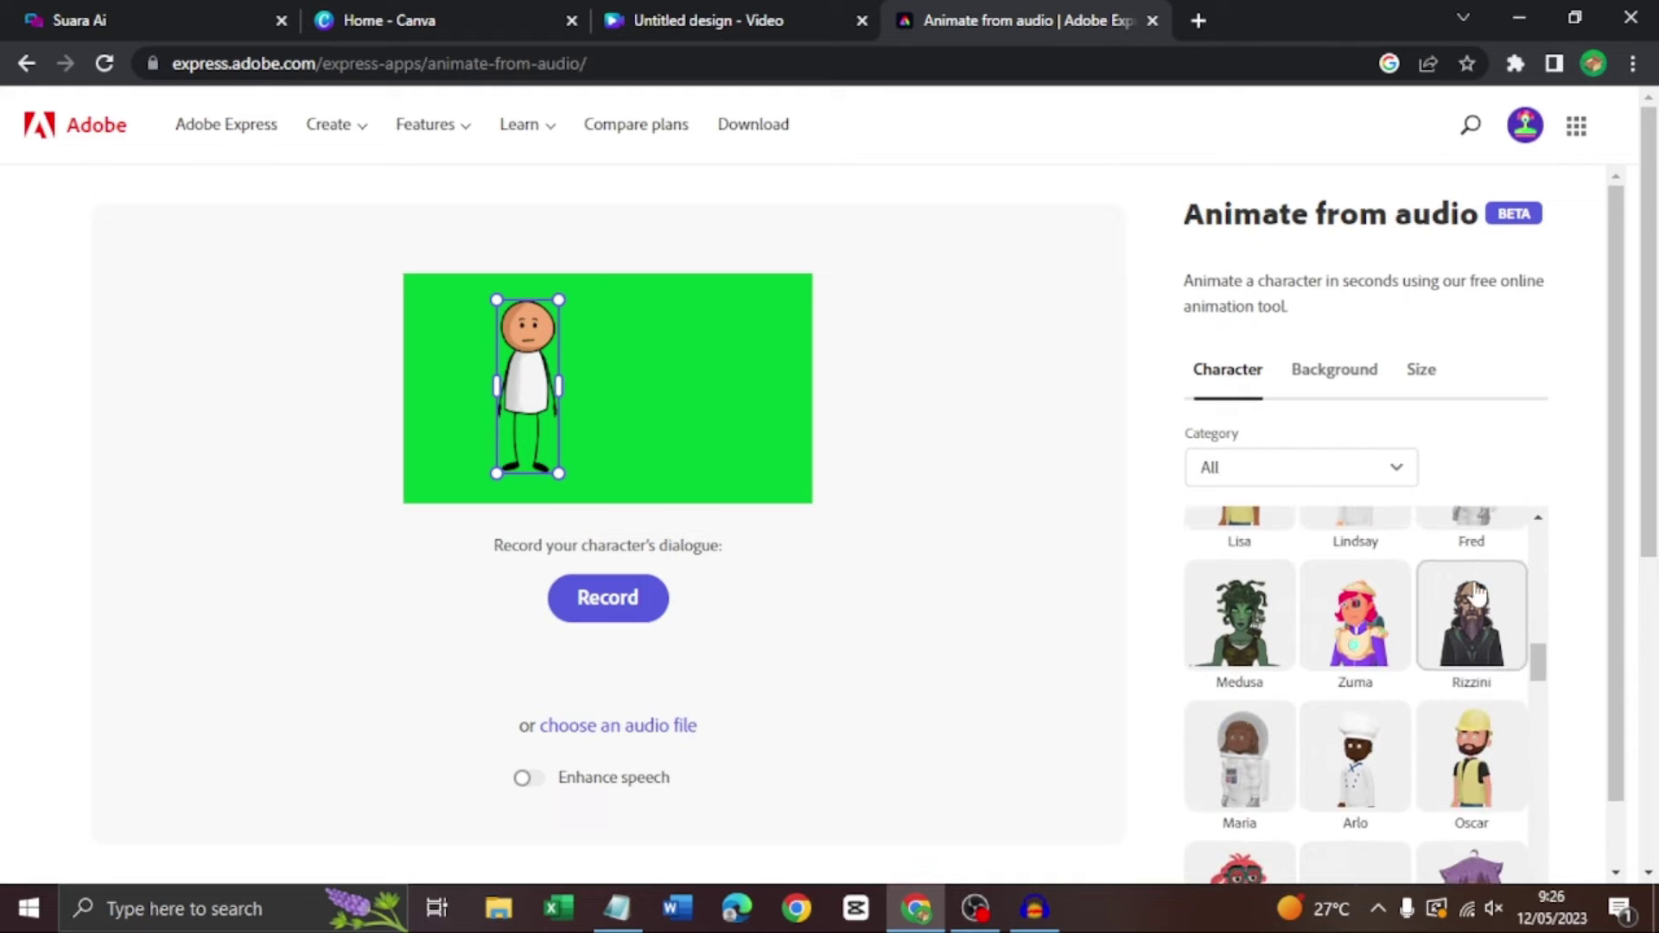
click(1375, 636)
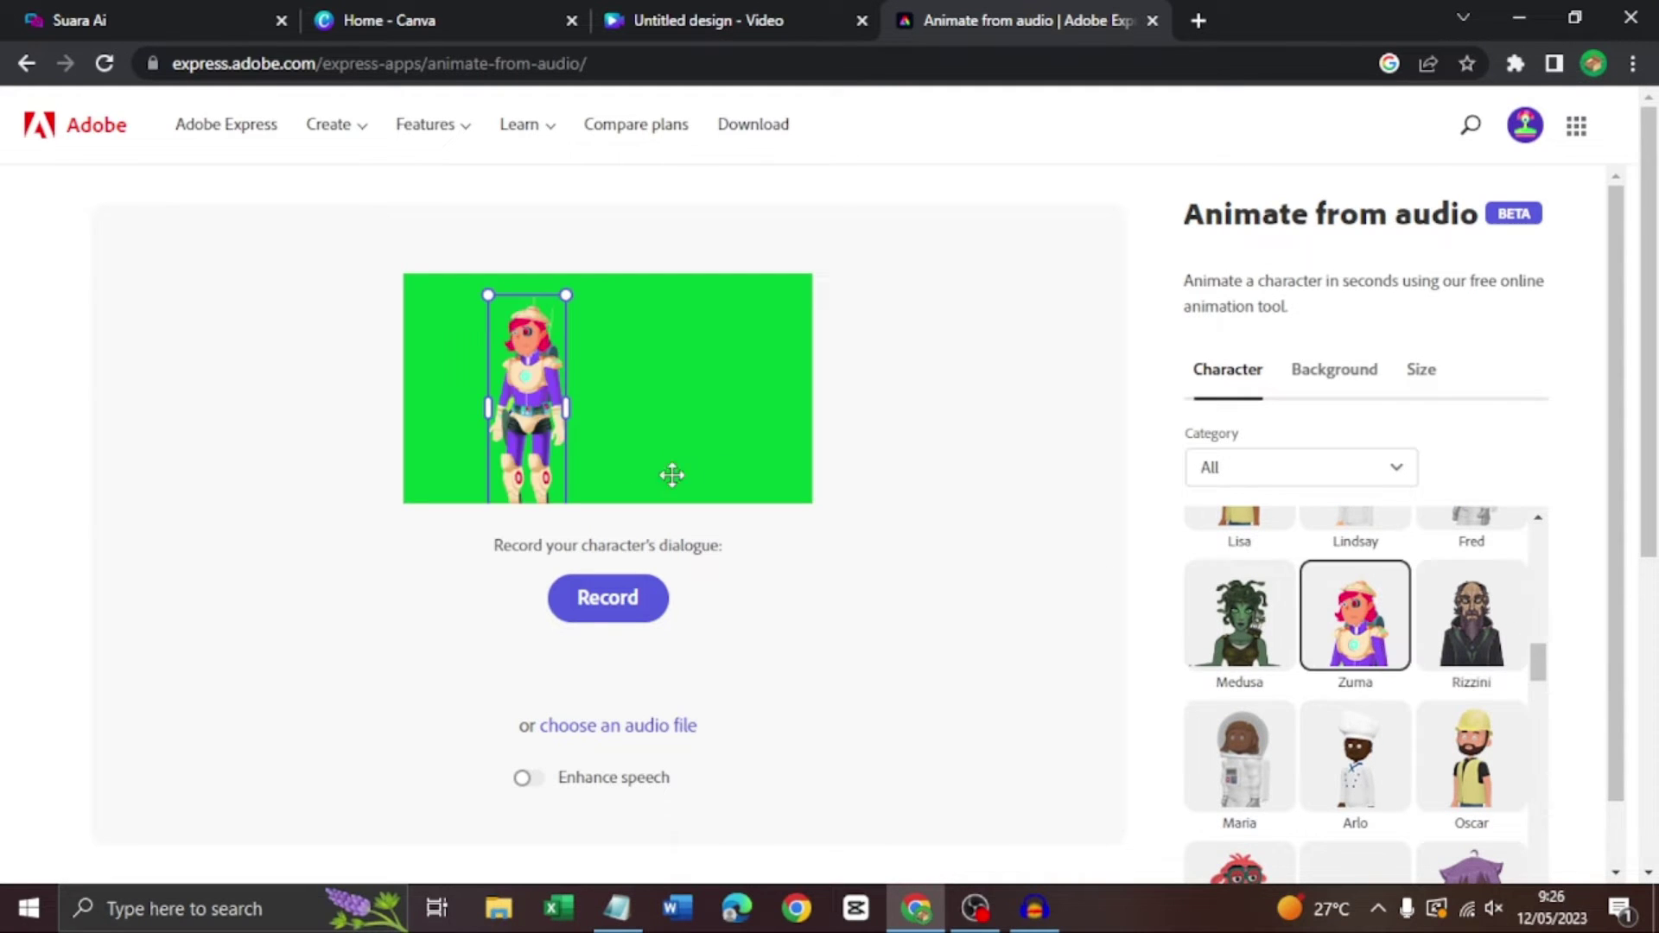
drag(553, 436, 627, 427)
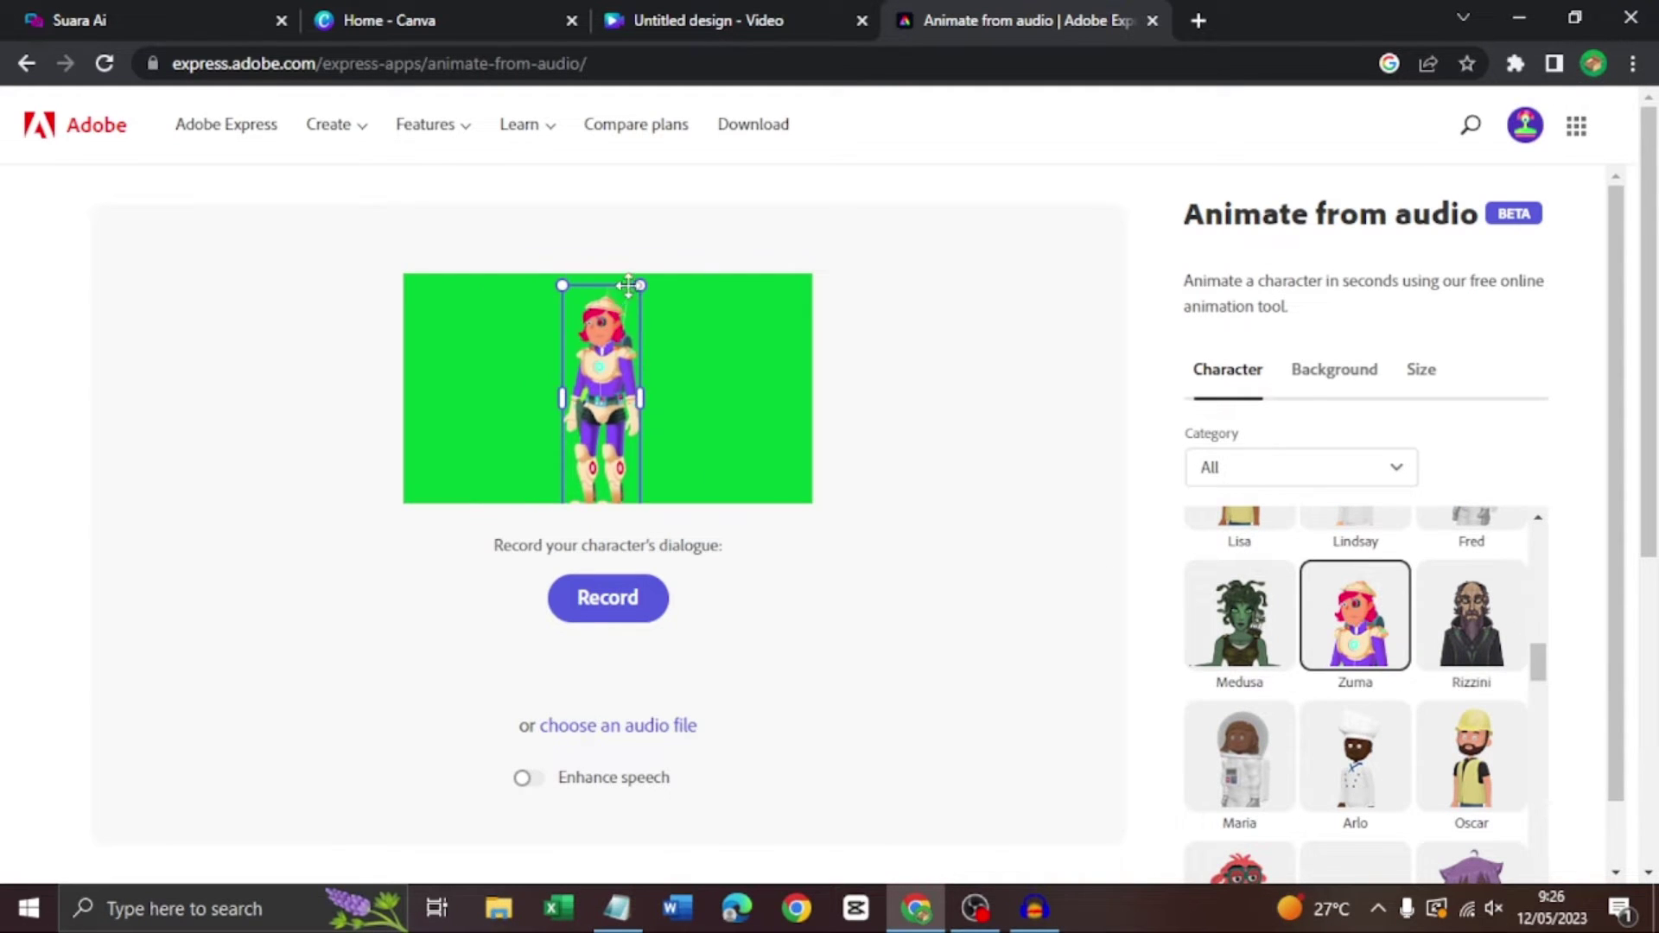
mouse_move(638, 288)
mouse_down()
mouse_move(623, 328)
mouse_move(648, 287)
mouse_move(663, 306)
mouse_up()
drag(586, 369, 591, 381)
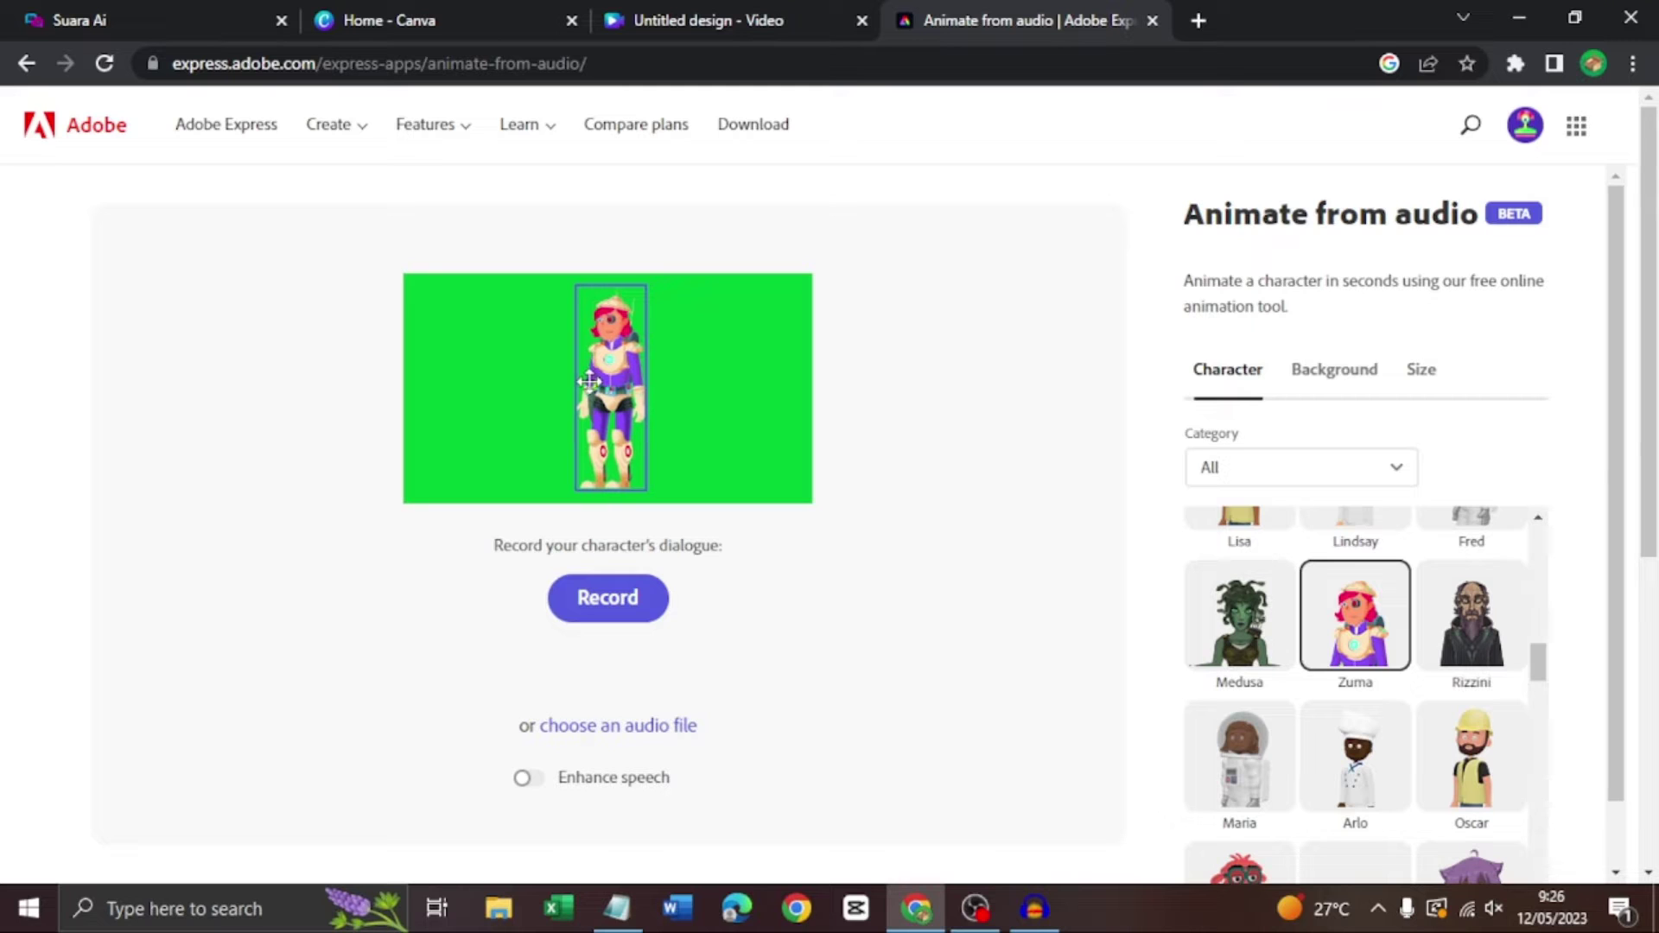
click(1085, 645)
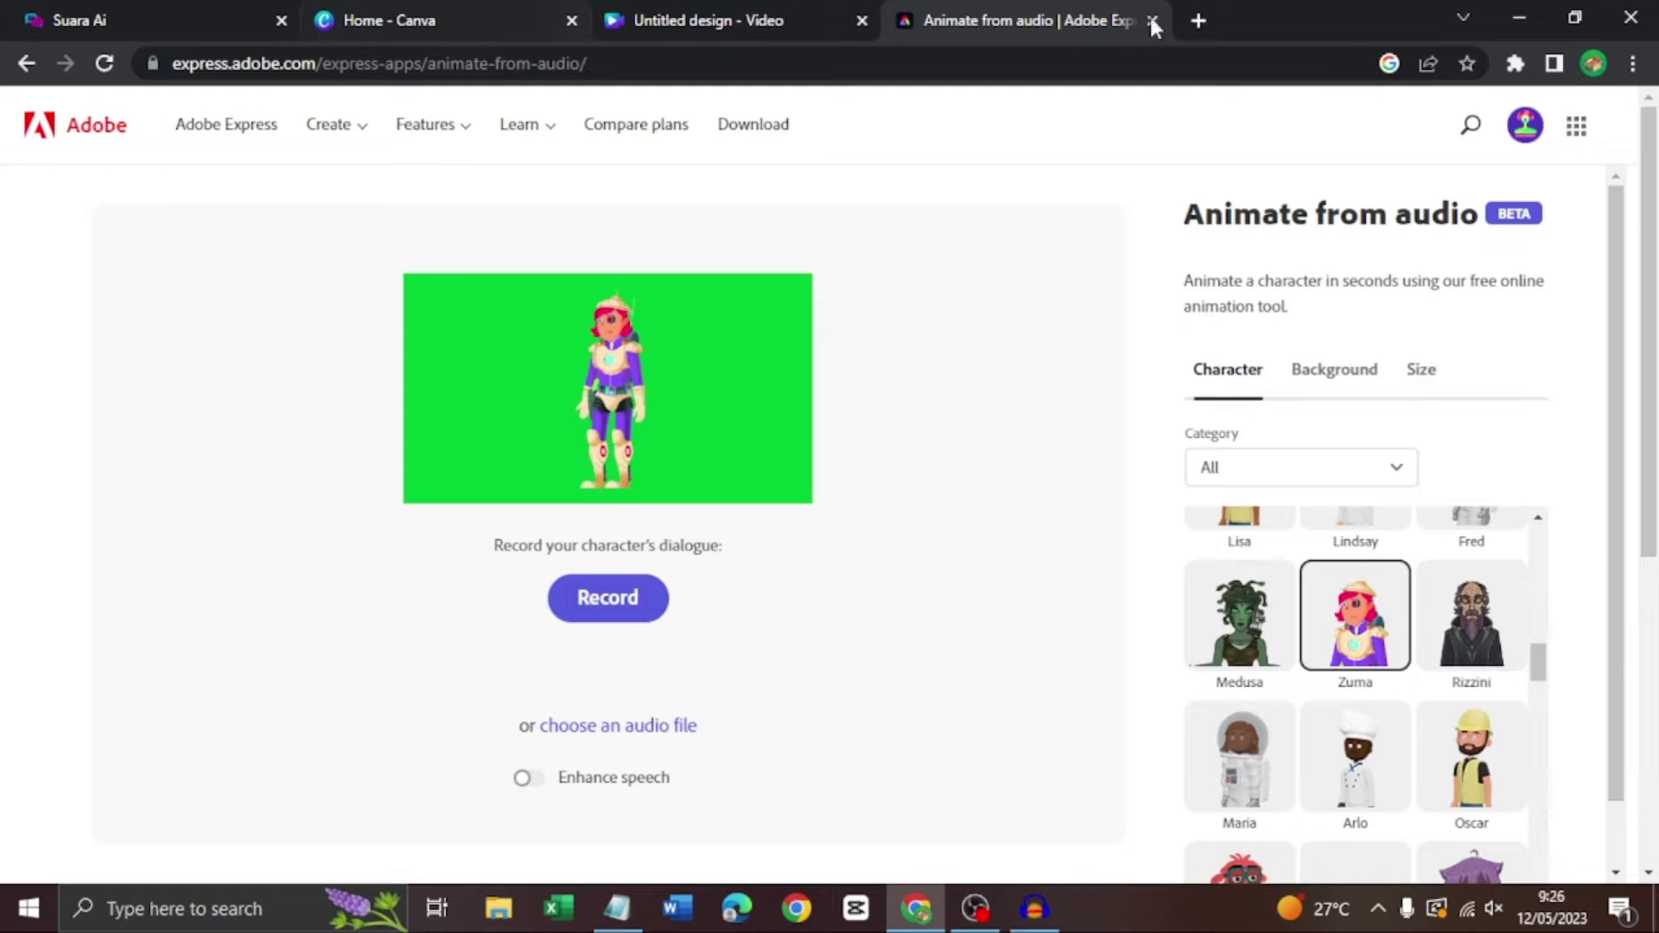
Switch to Suara AI, filter its templates by the Video category and open the Video Scripts template.
click(96, 10)
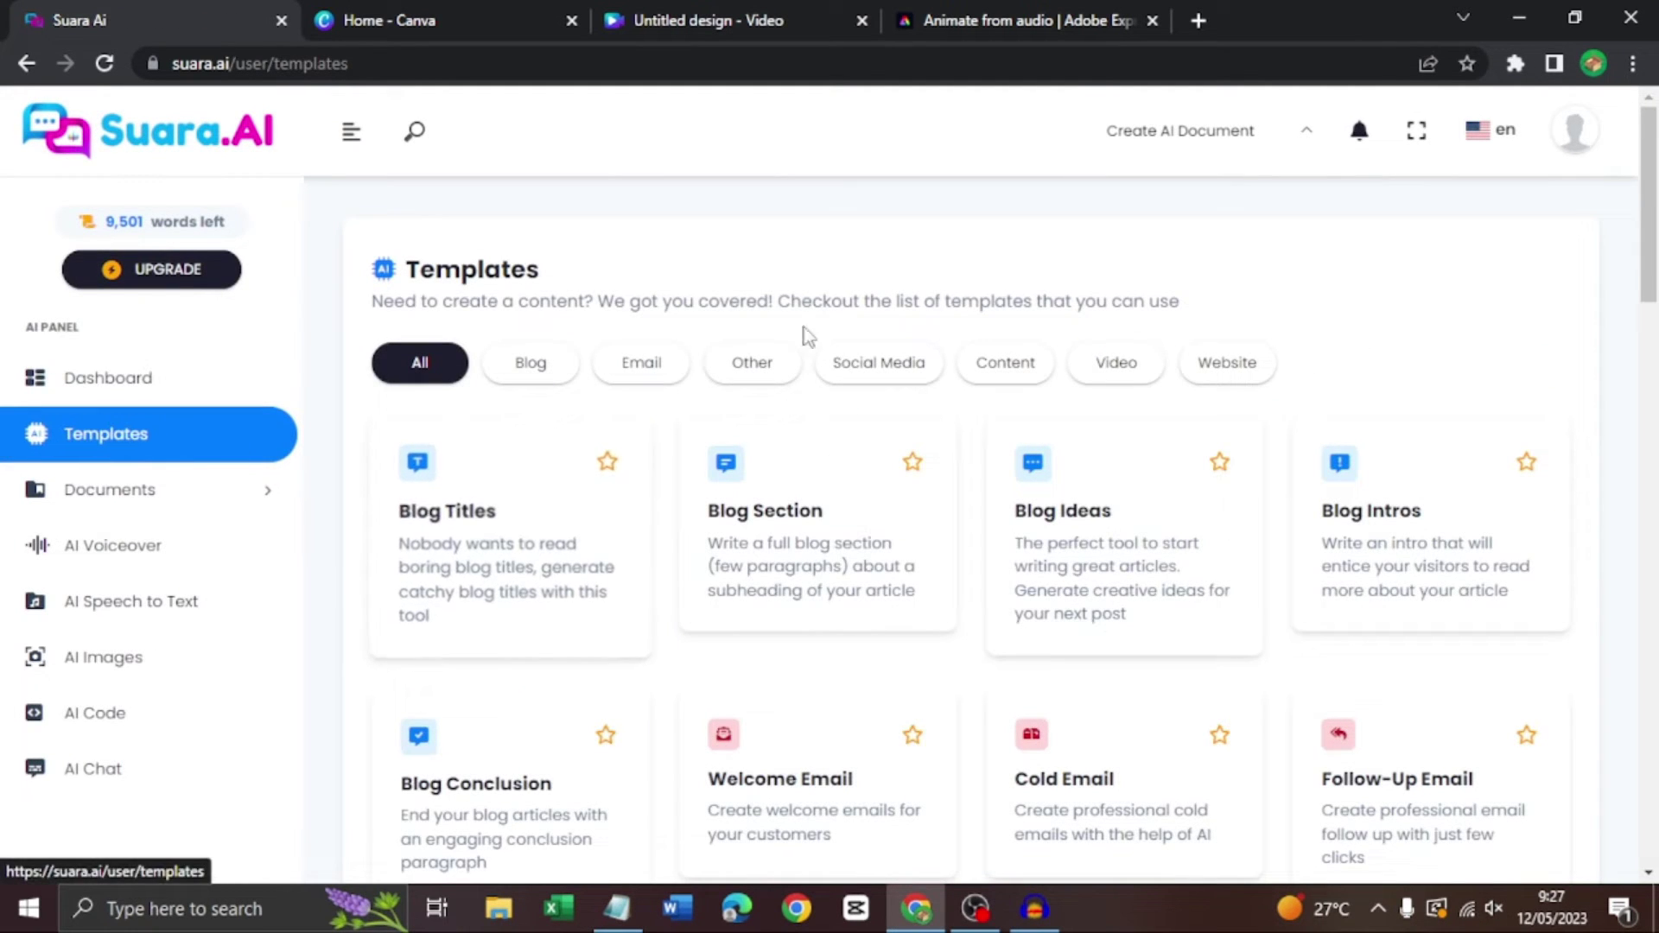
scroll(516, 428, down, 1)
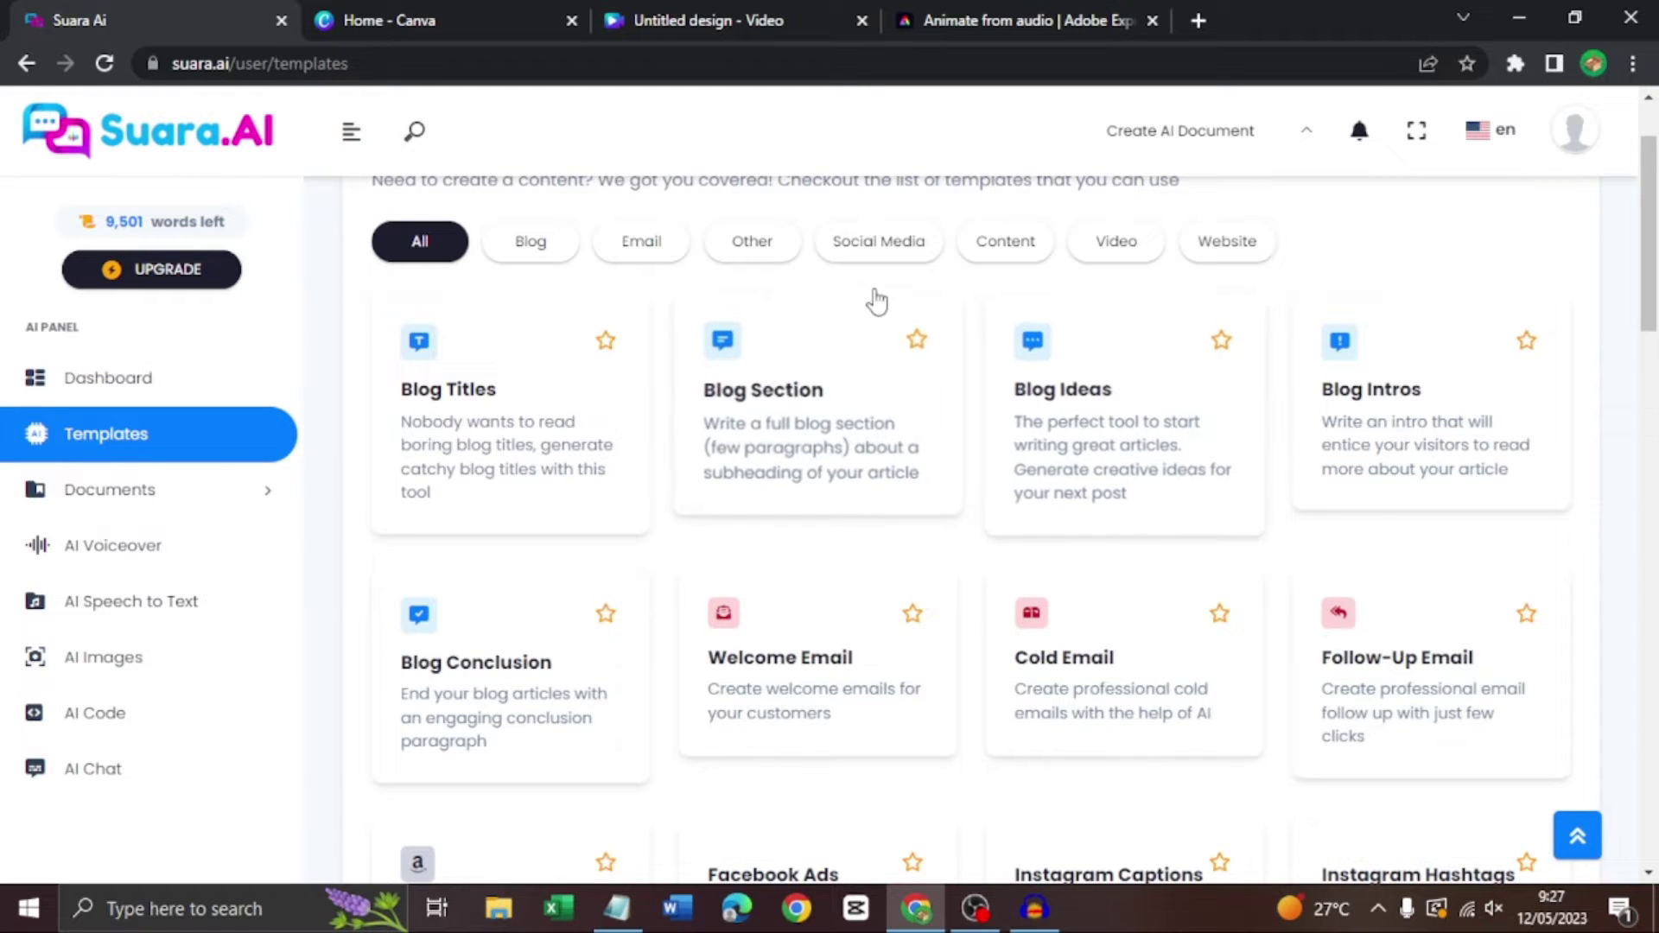
click(879, 243)
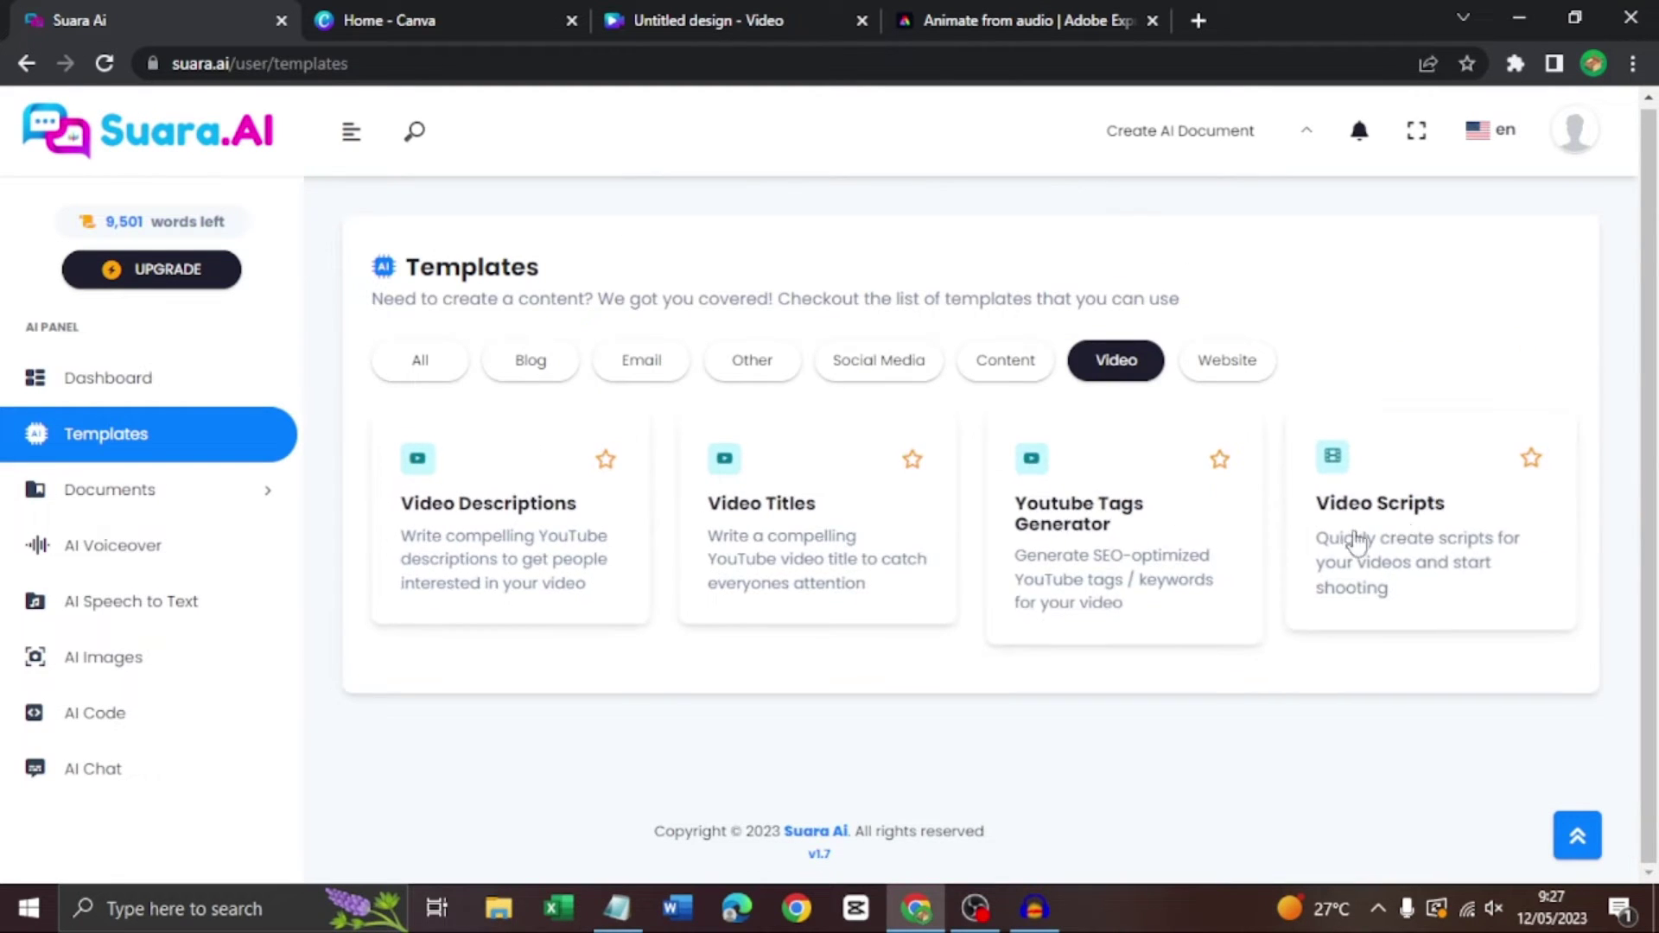
click(1400, 536)
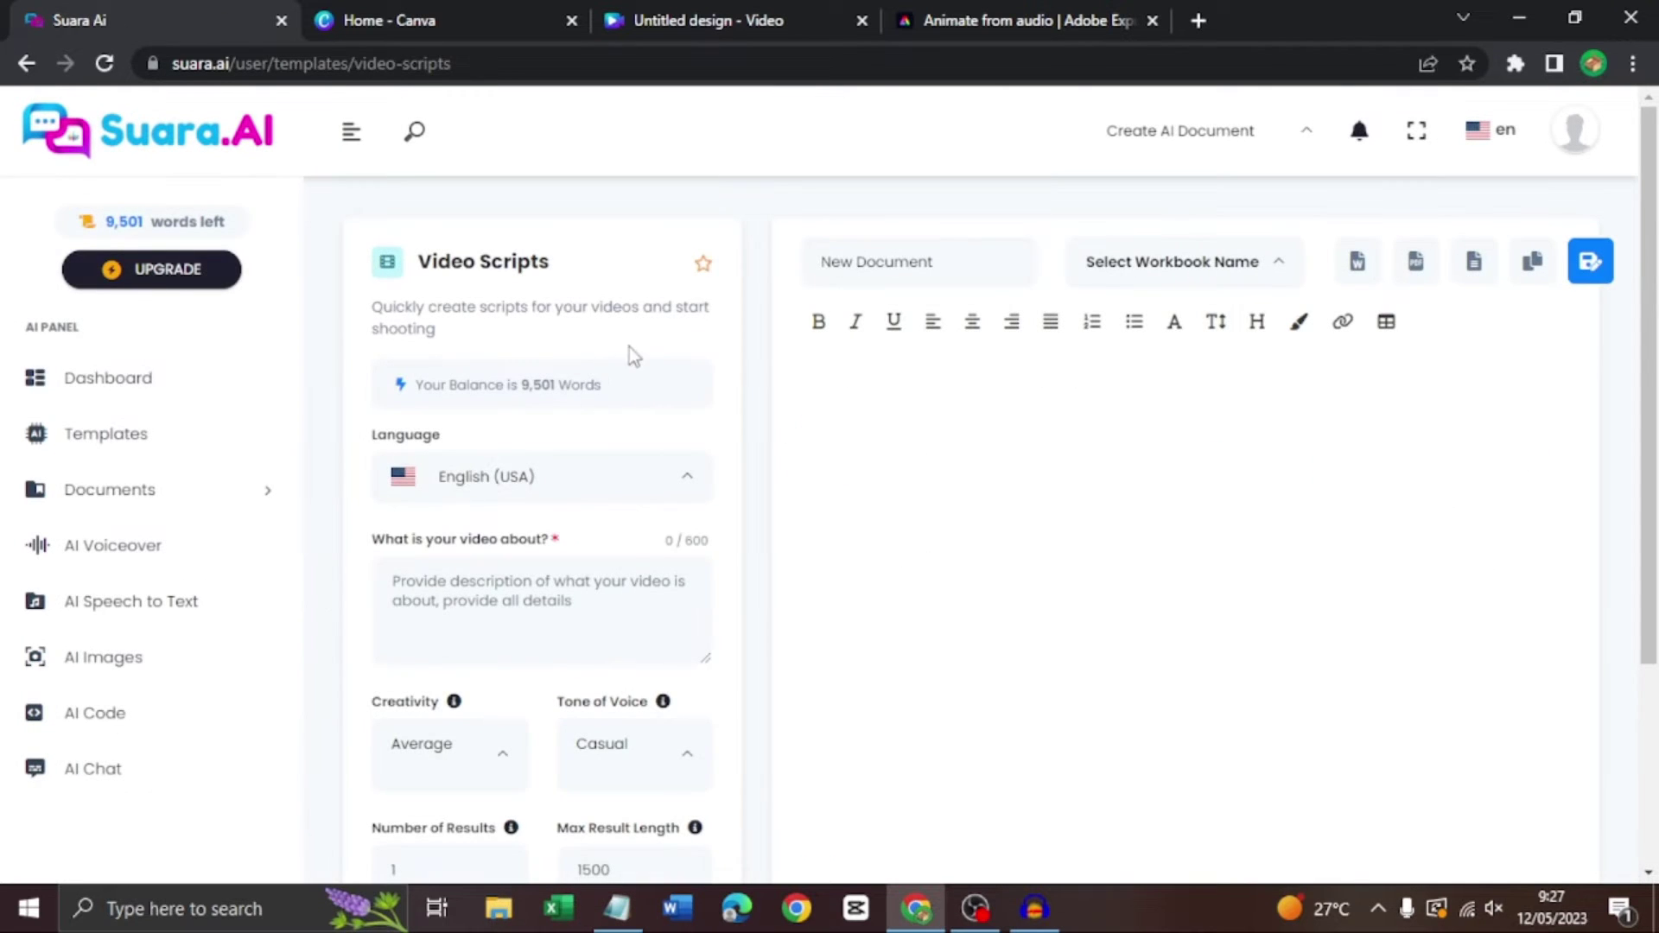
Set the language of the video script to Indonesian (Indonesia).
click(637, 486)
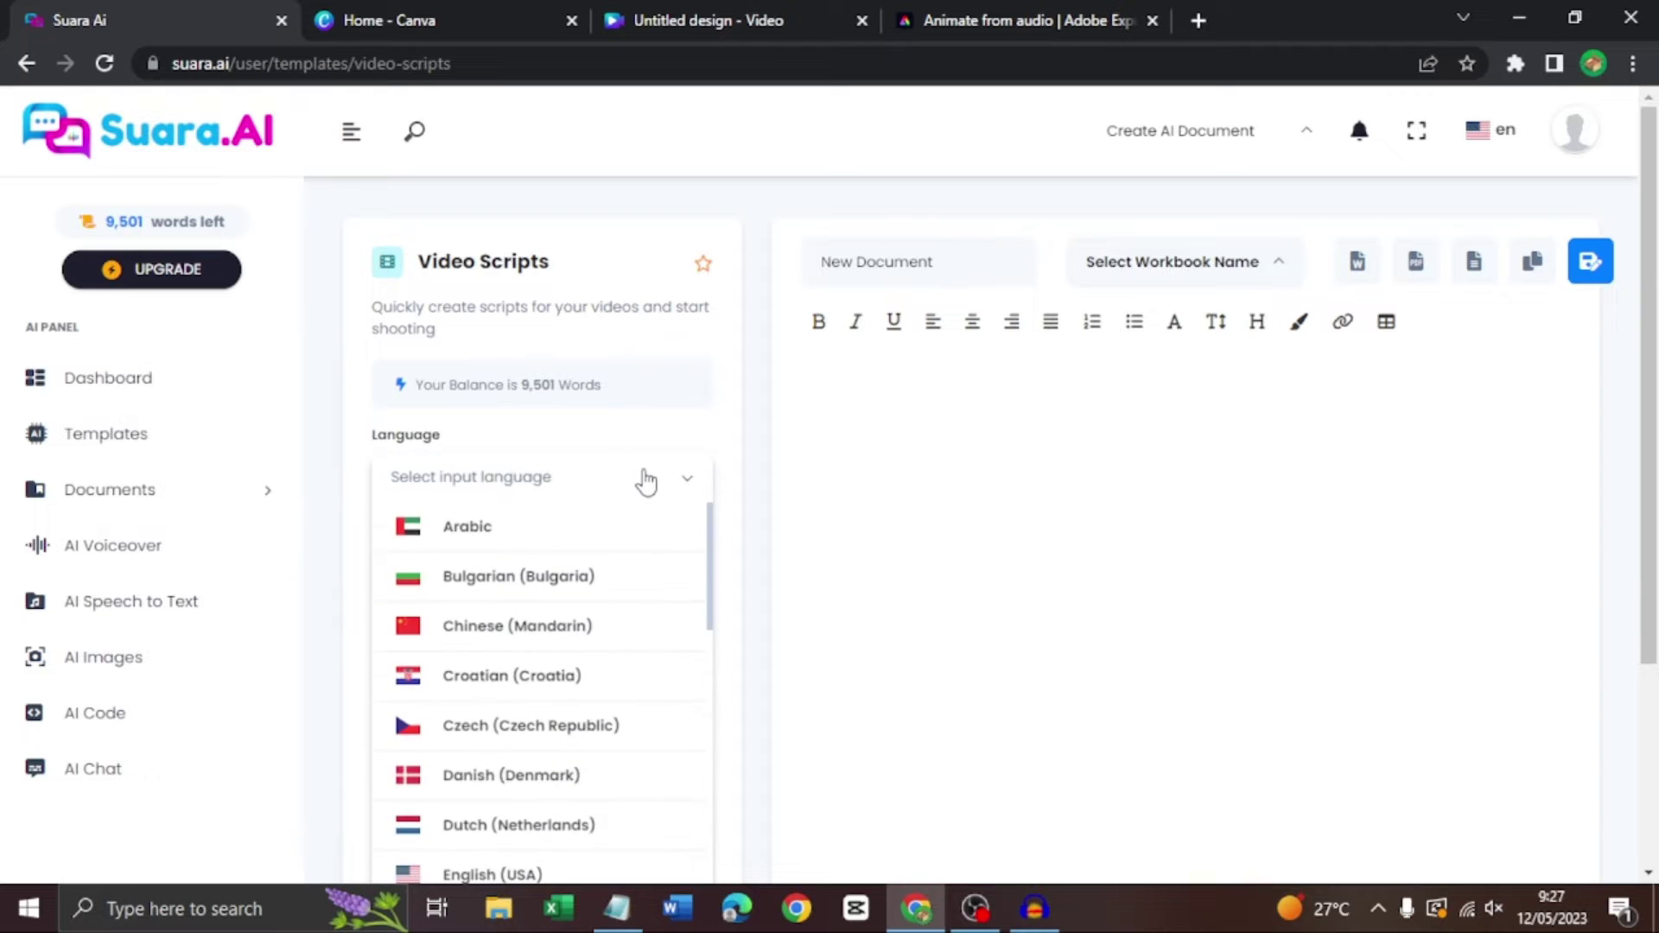
scroll(560, 631, down, 3)
scroll(562, 631, down, 8)
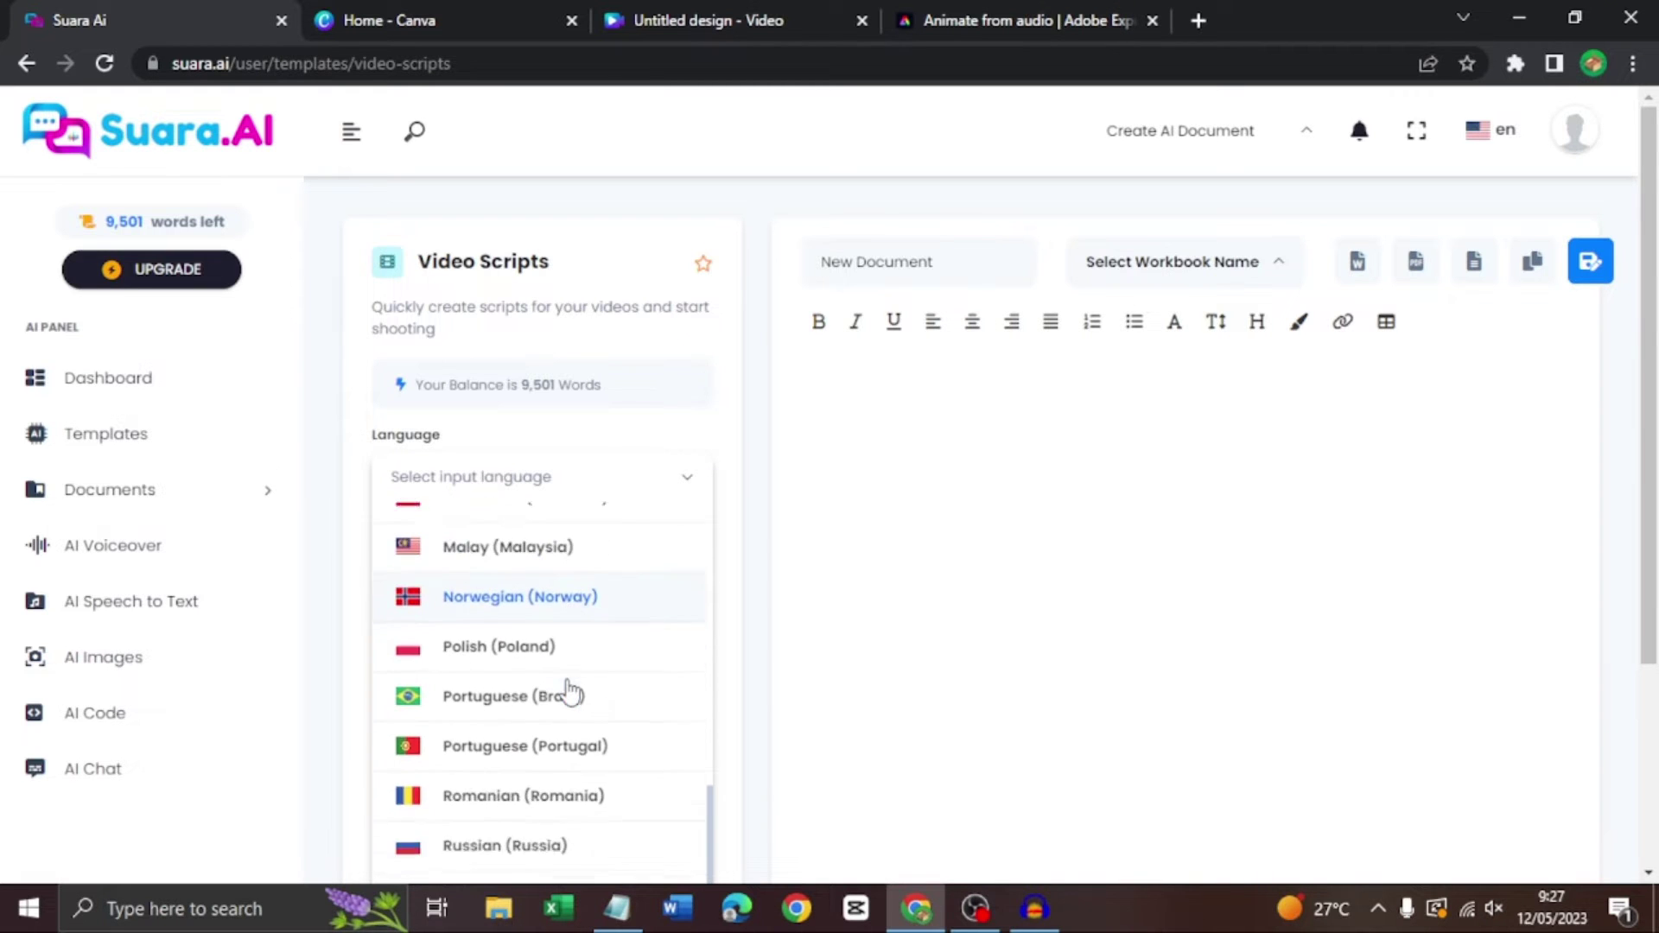
scroll(568, 692, down, 3)
scroll(568, 696, up, 5)
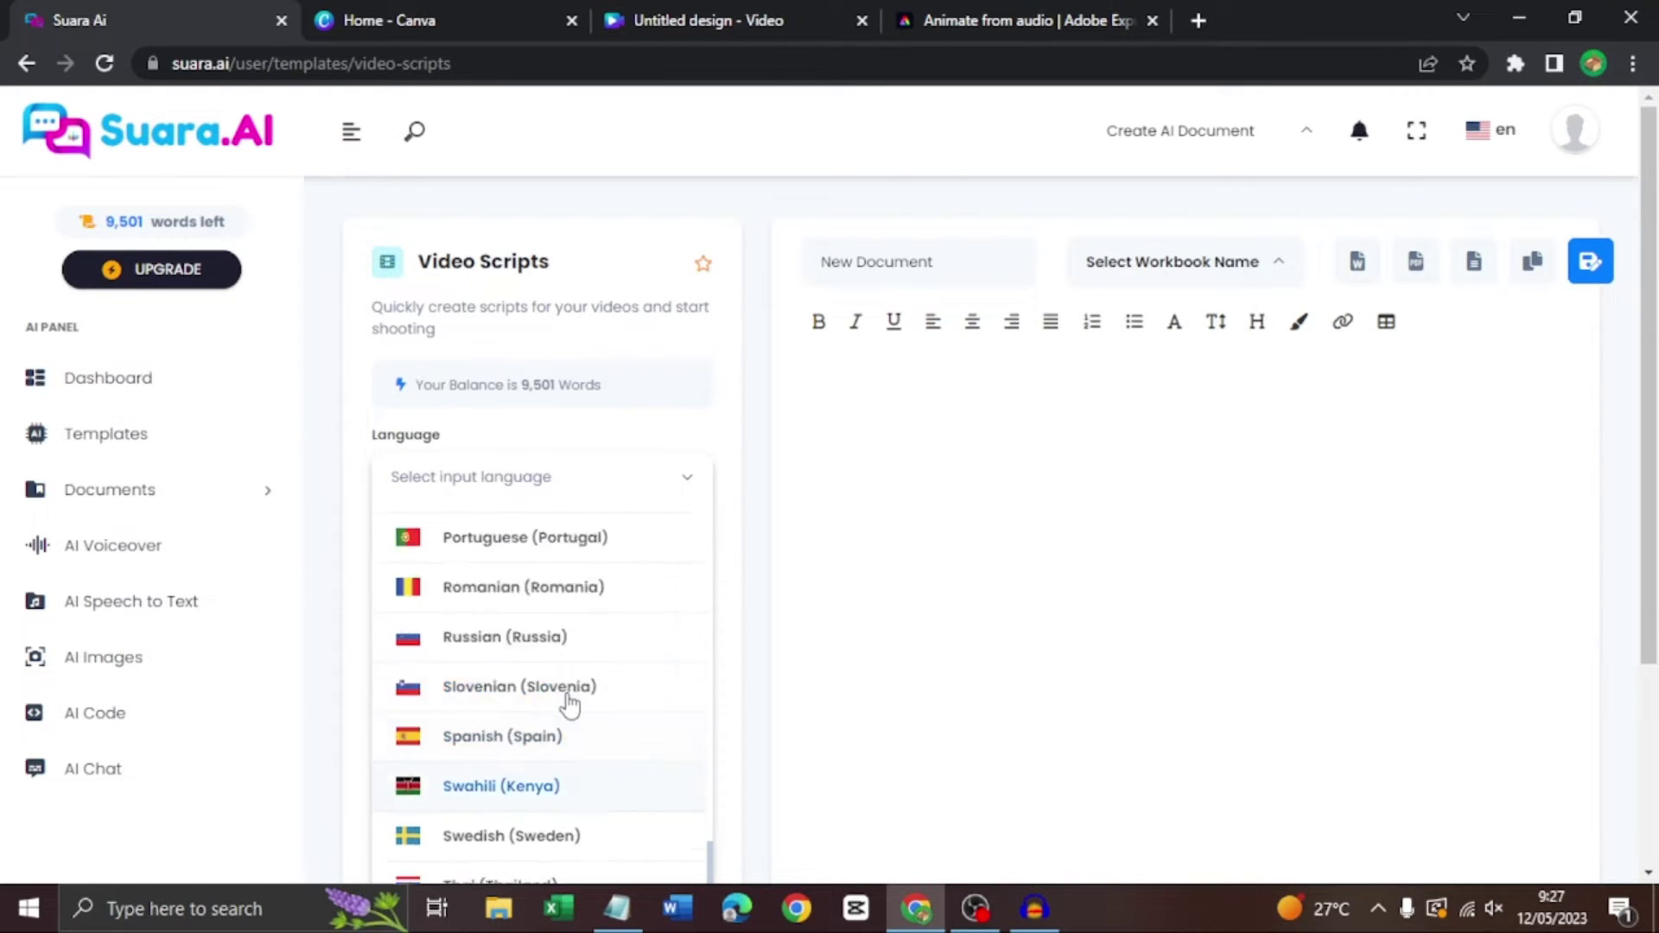
scroll(568, 705, up, 2)
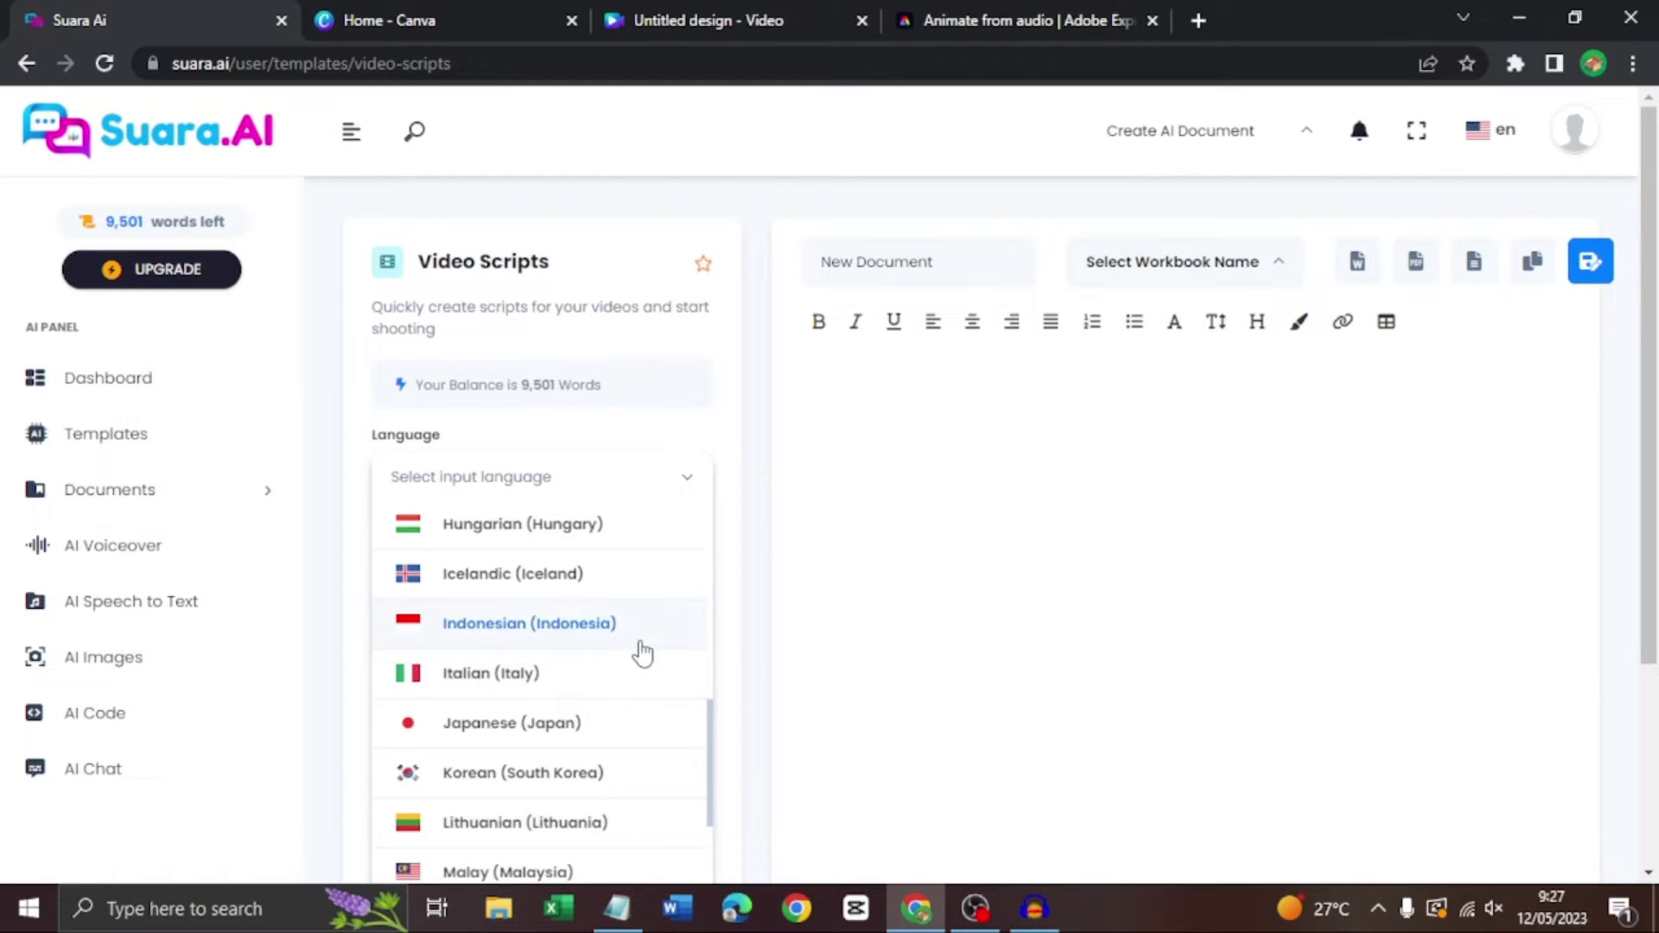
scroll(619, 626, down, 2)
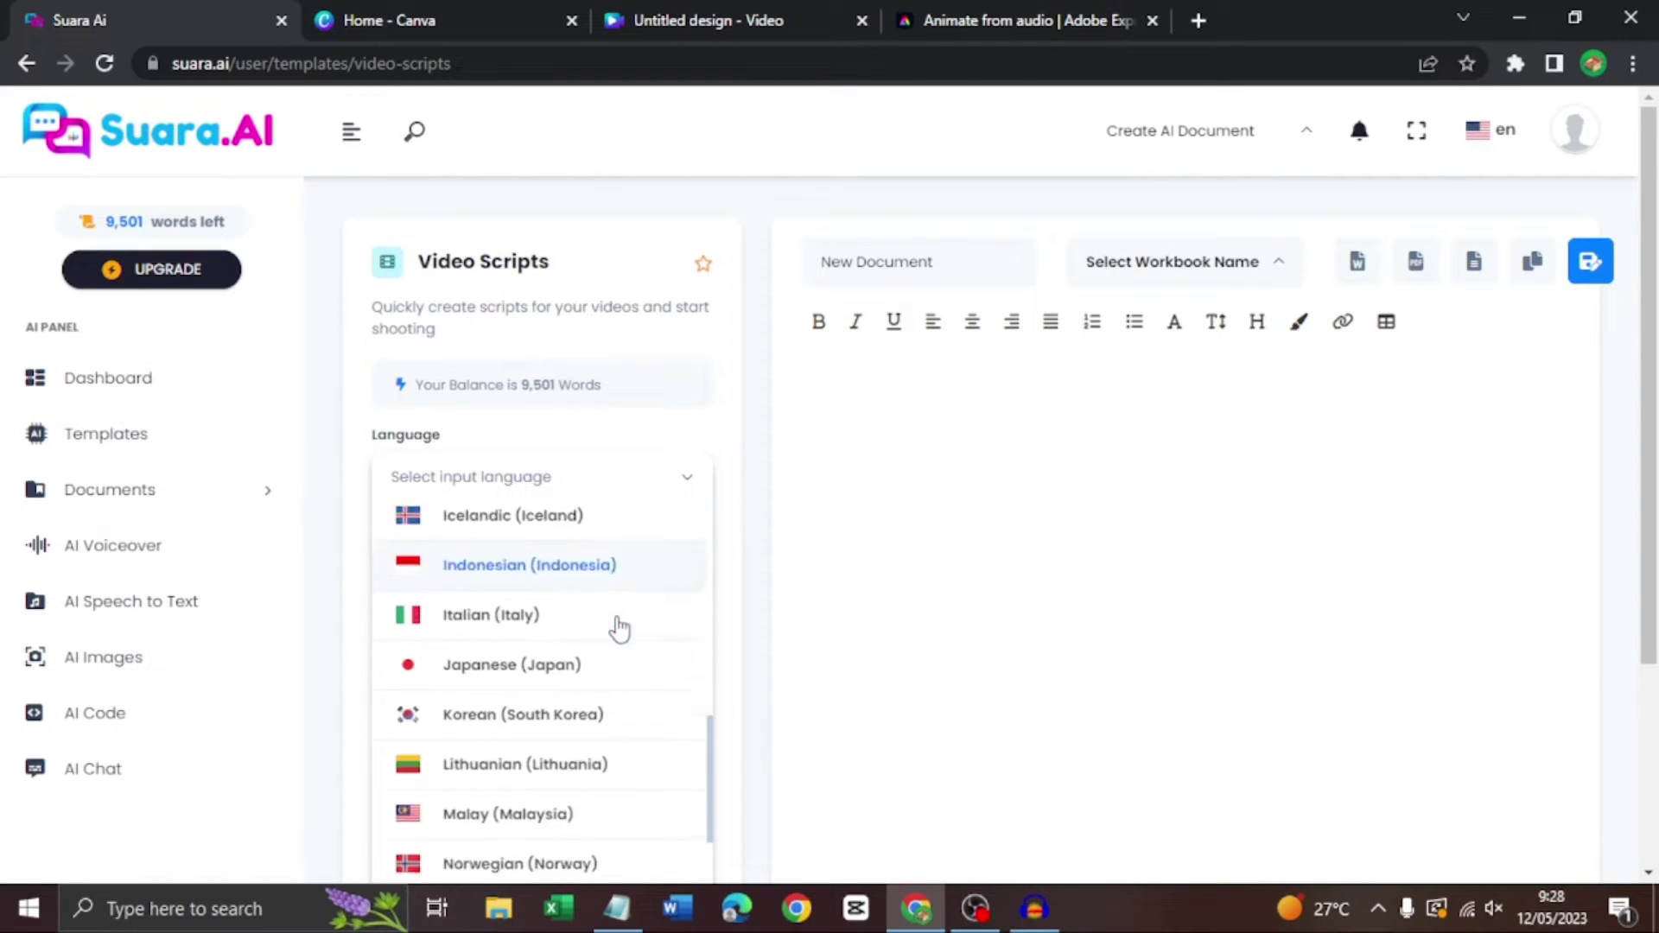
scroll(616, 627, down, 2)
scroll(614, 630, up, 4)
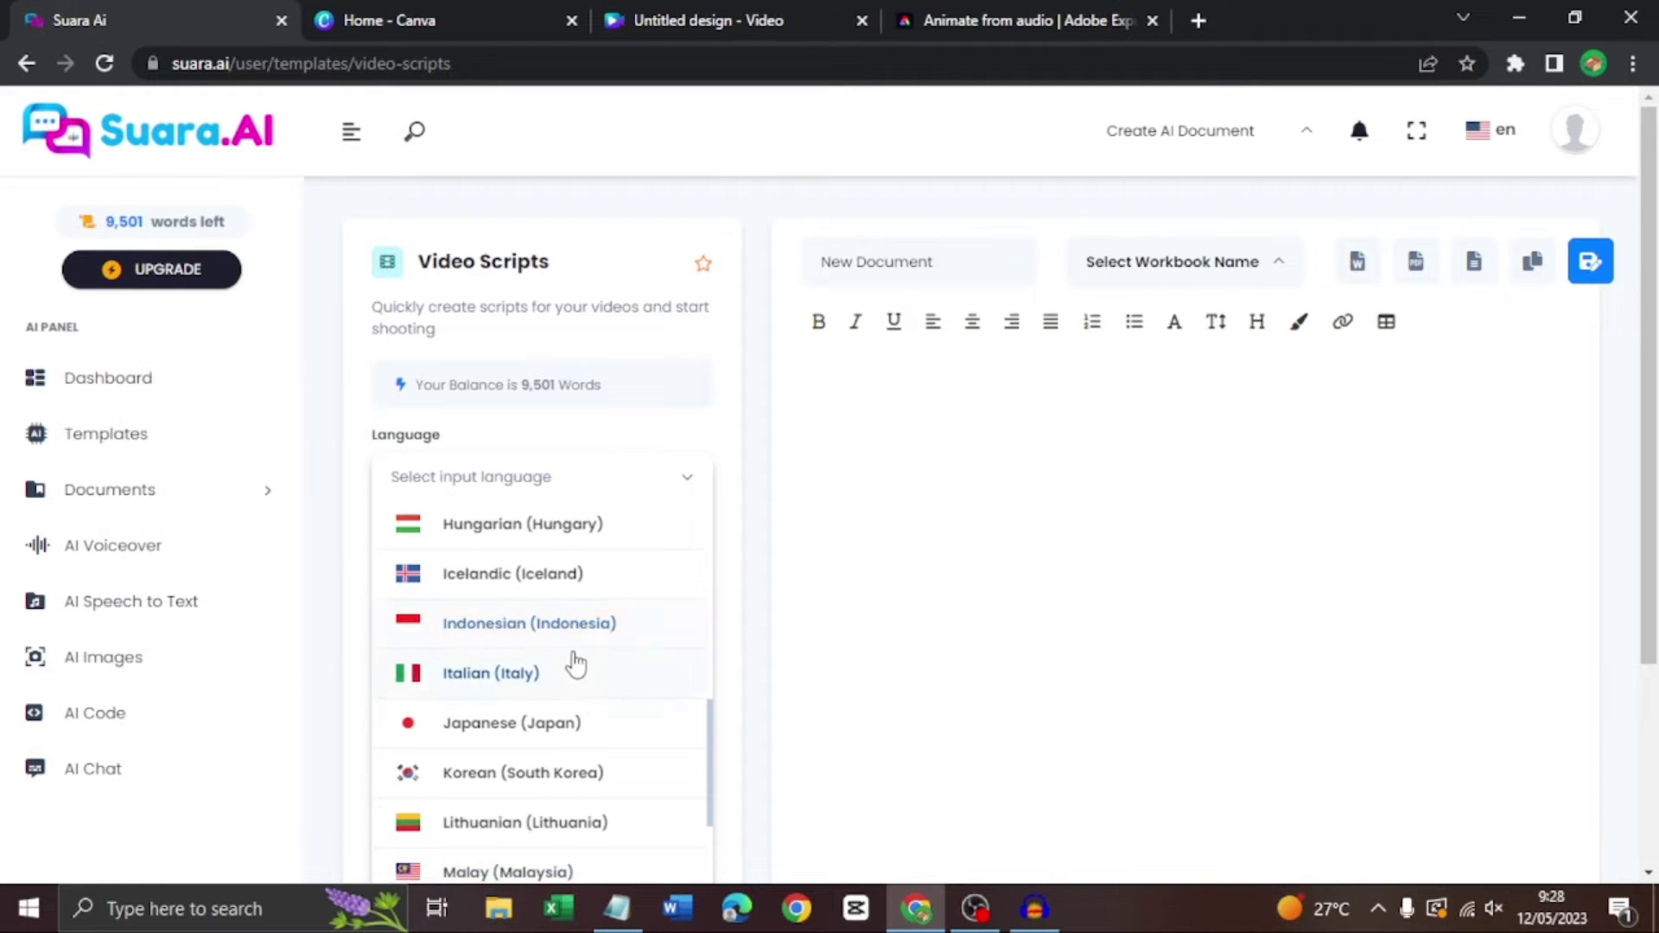
scroll(596, 652, up, 2)
scroll(609, 646, up, 5)
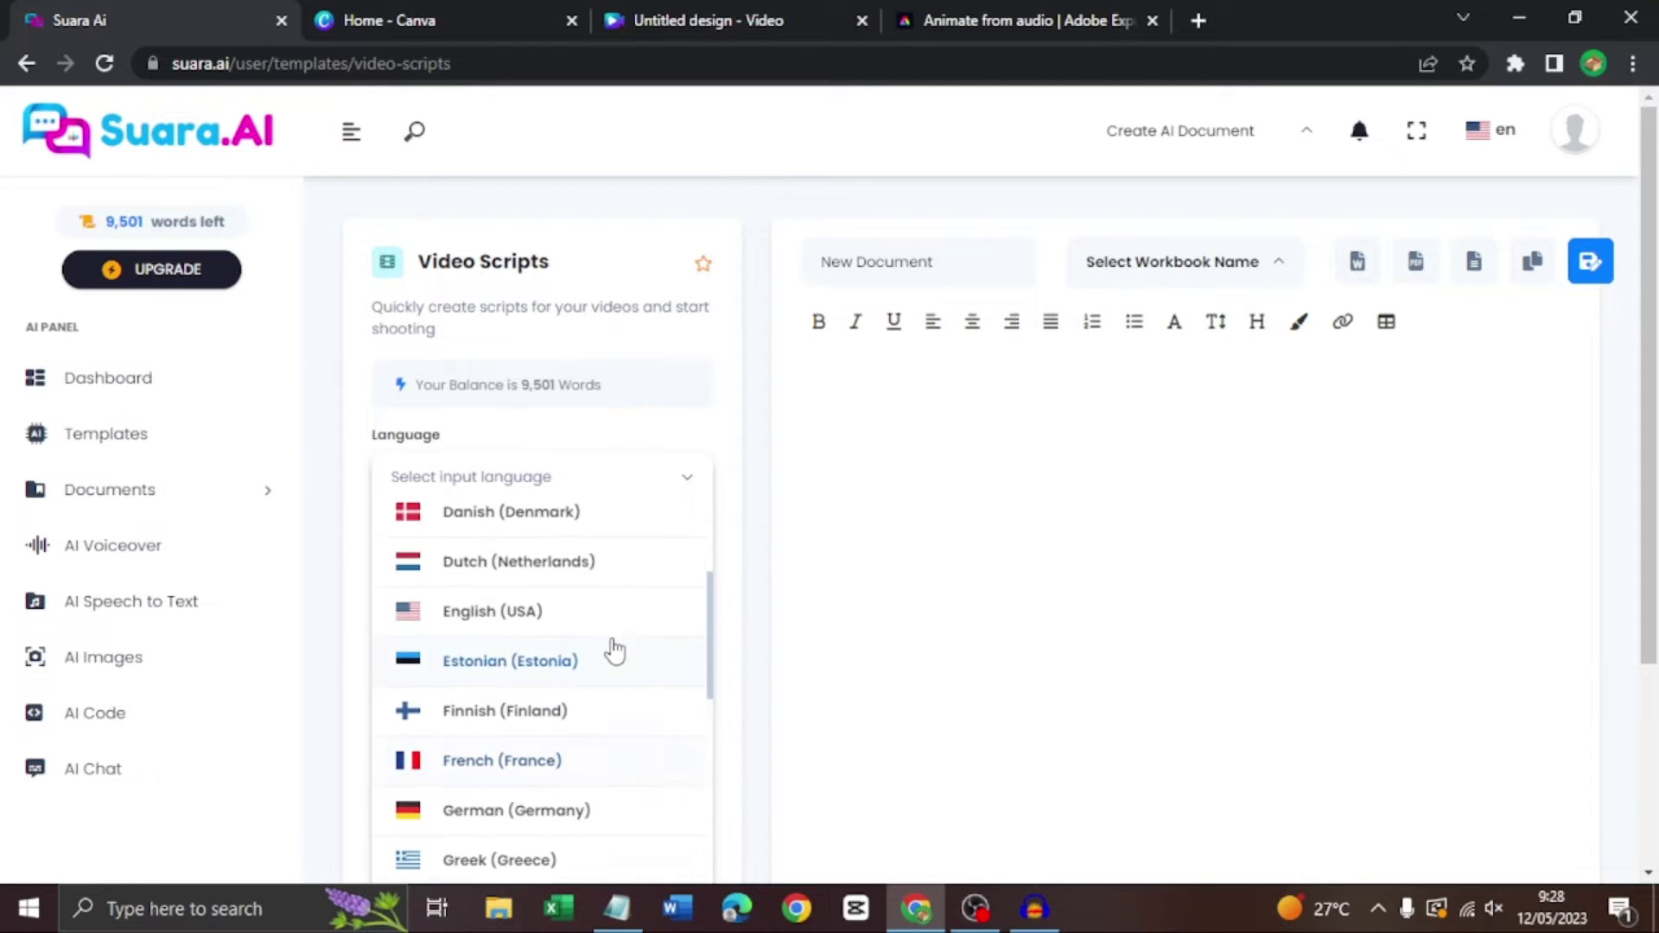
scroll(614, 651, up, 1)
scroll(615, 649, down, 6)
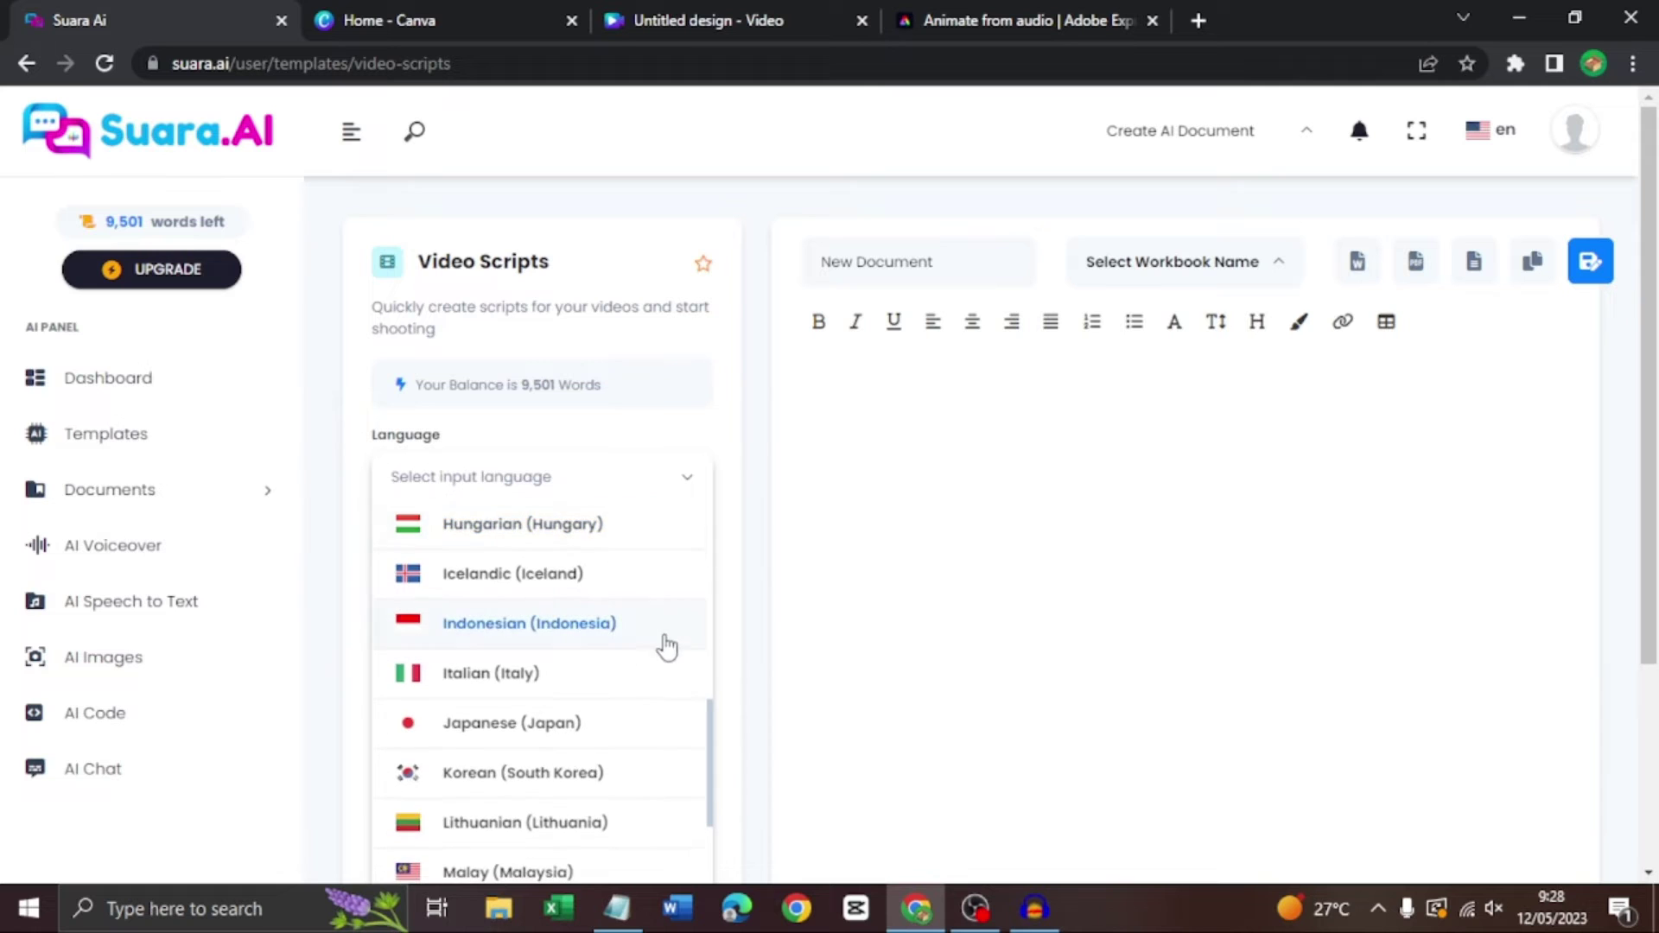
scroll(605, 652, down, 2)
scroll(610, 651, up, 2)
click(595, 637)
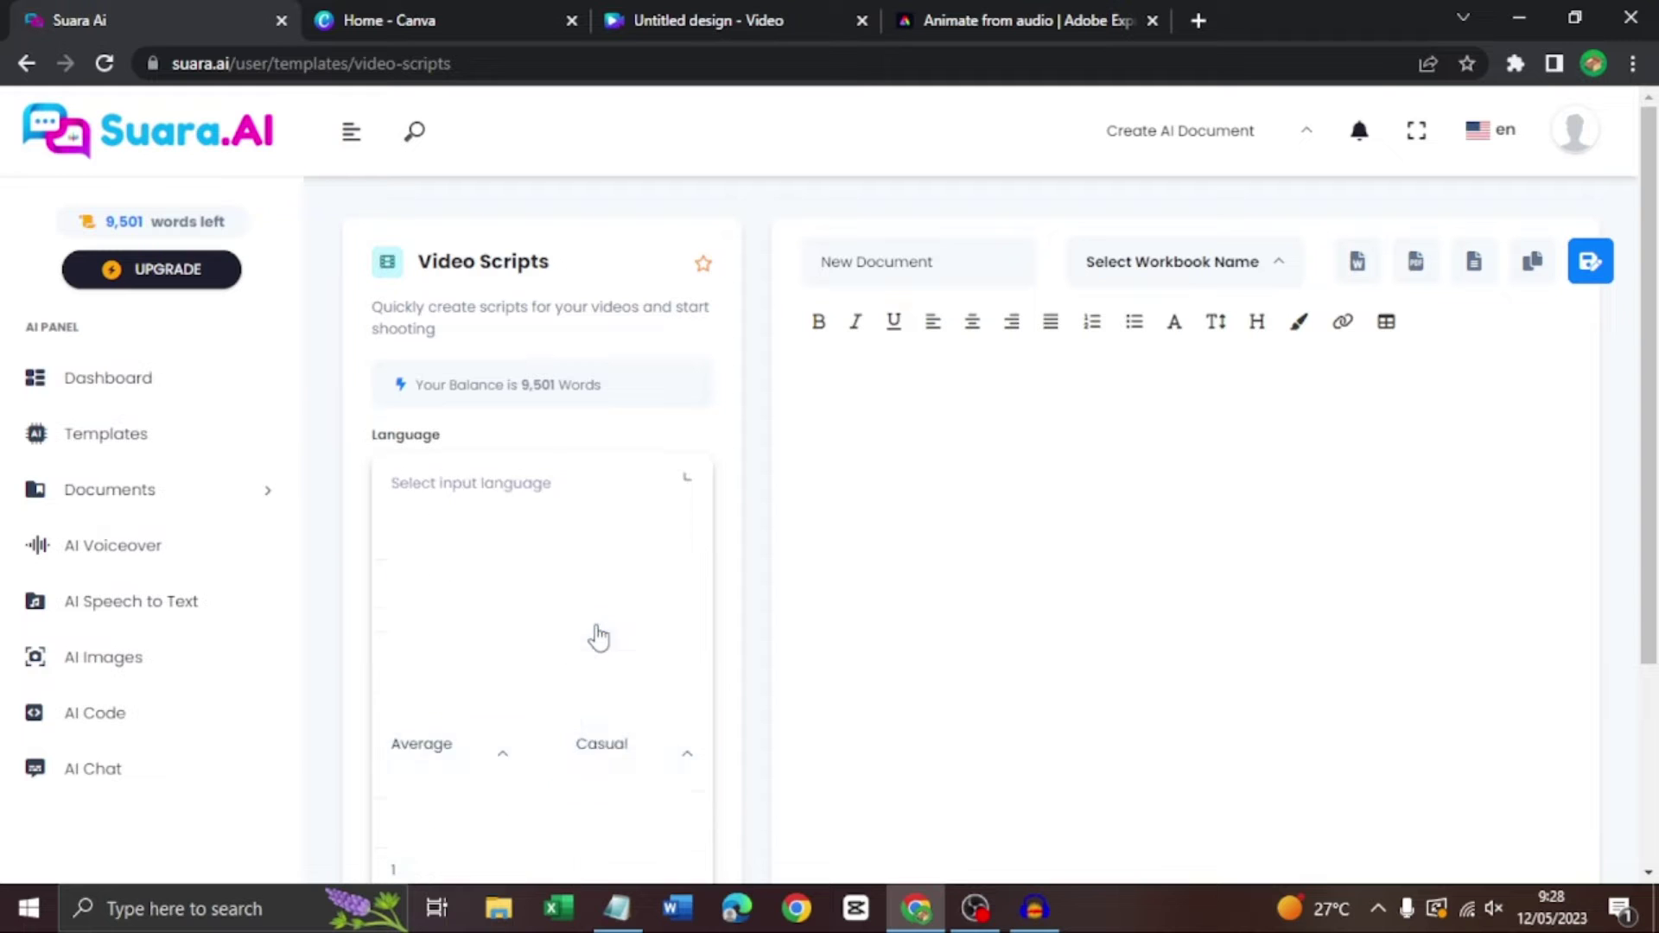
Enter "buatkan skrip intro youtube" as the description of what the video is about.
scroll(544, 363, down, 1)
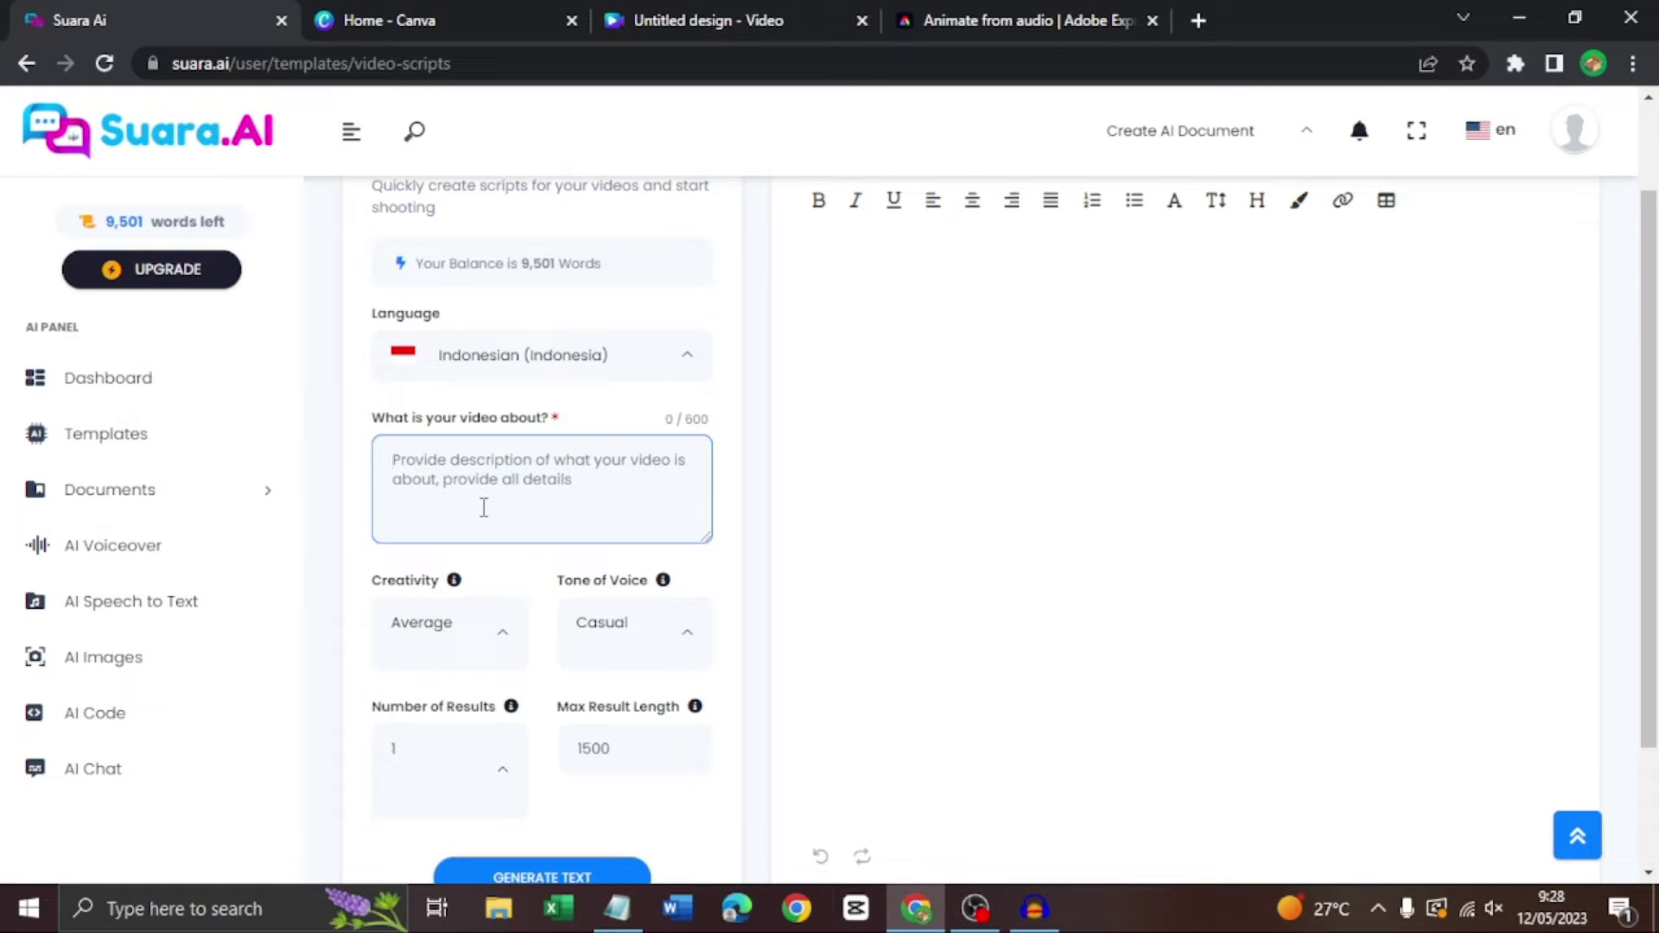
text(buatkan sk)
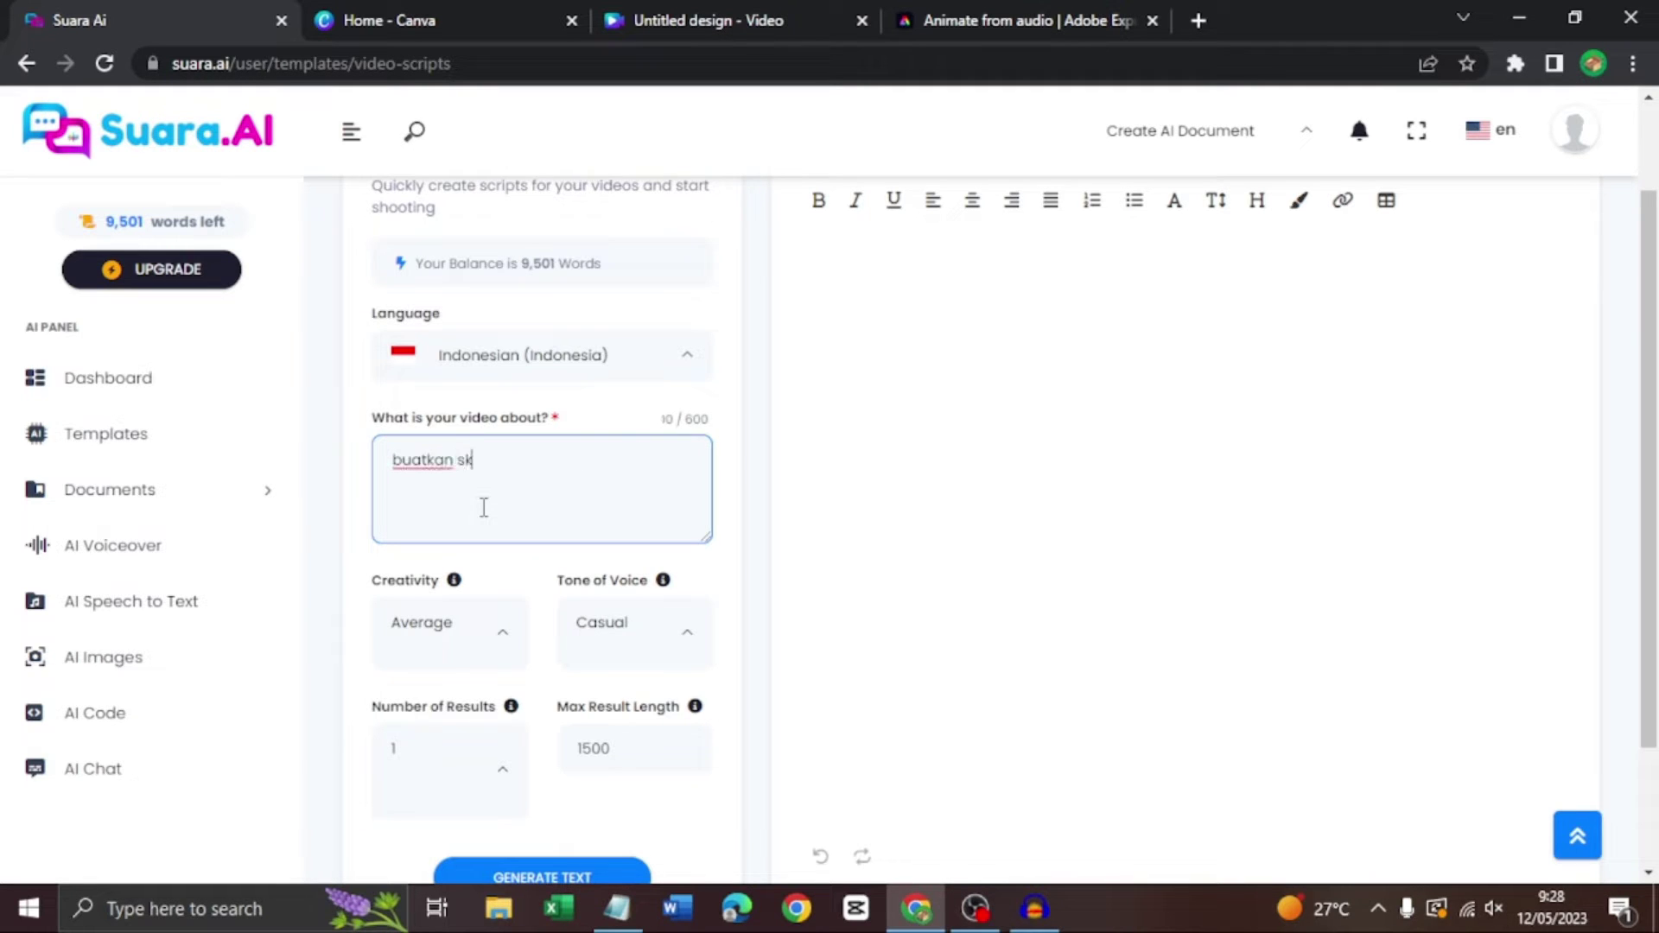
text(rip intro youtube)
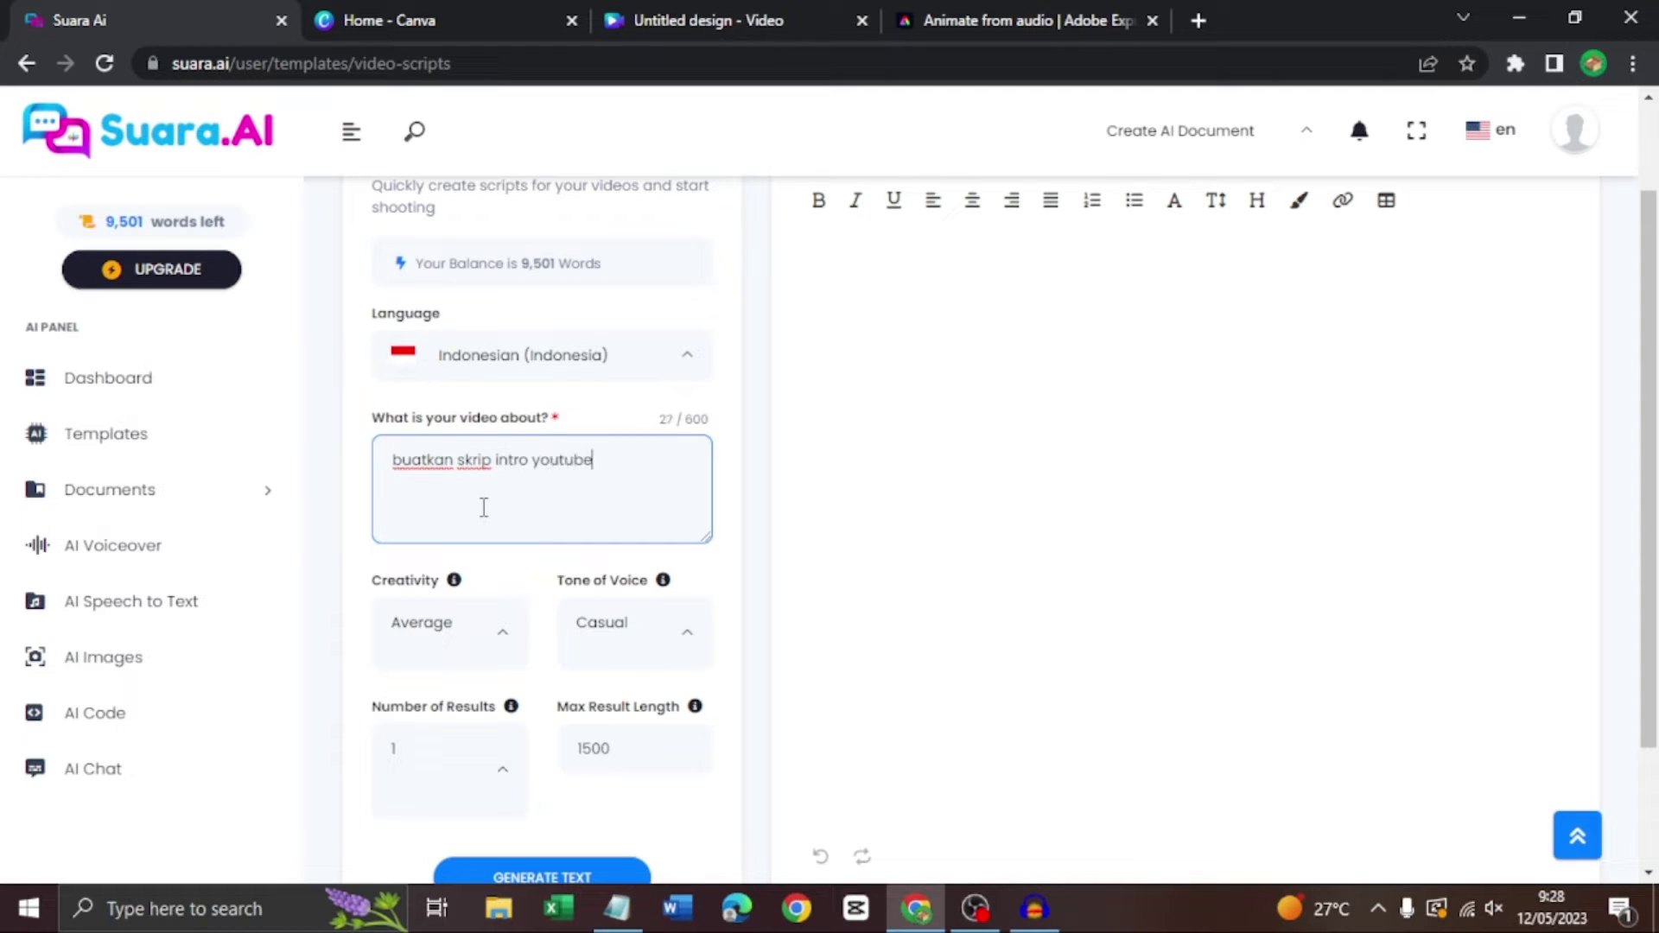
Replace everything after "buatkan" in the video description with "cerita anak singkat yang menarik dan lucu".
key(BackSpace)
key(BackSpace)
key(BackSpace)
key(BackSpace)
key(BackSpace)
key(BackSpace)
key(BackSpace)
key(BackSpace)
key(BackSpace)
key(BackSpace)
key(BackSpace)
key(BackSpace)
key(BackSpace)
key(BackSpace)
key(BackSpace)
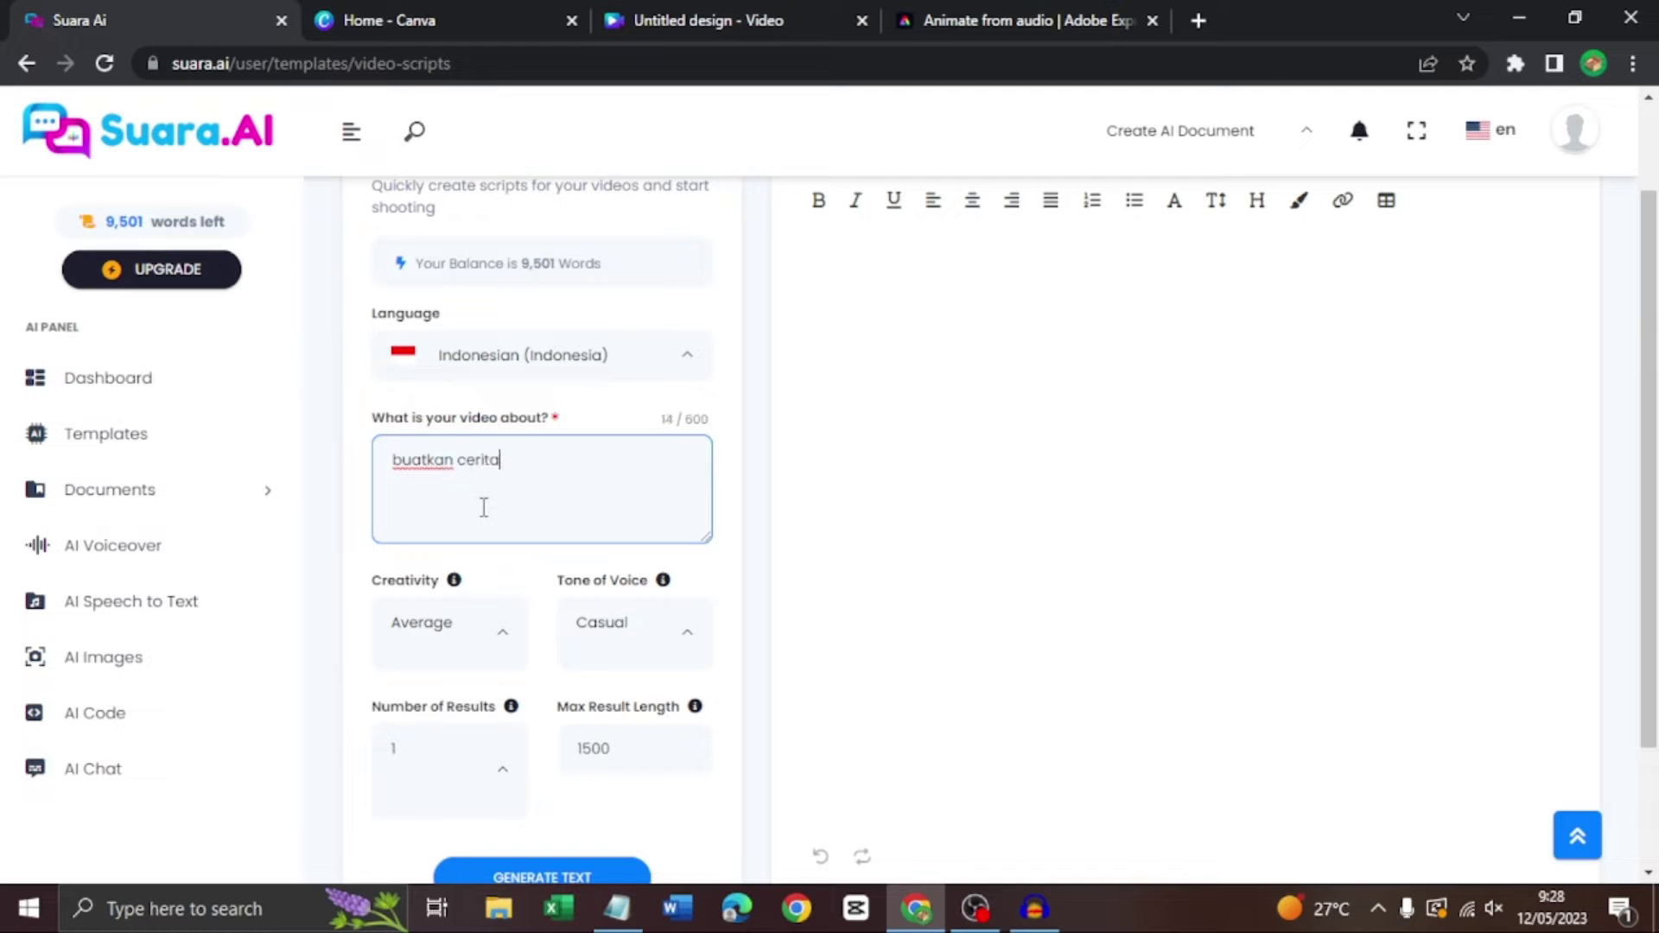
text(cerita anak singkat)
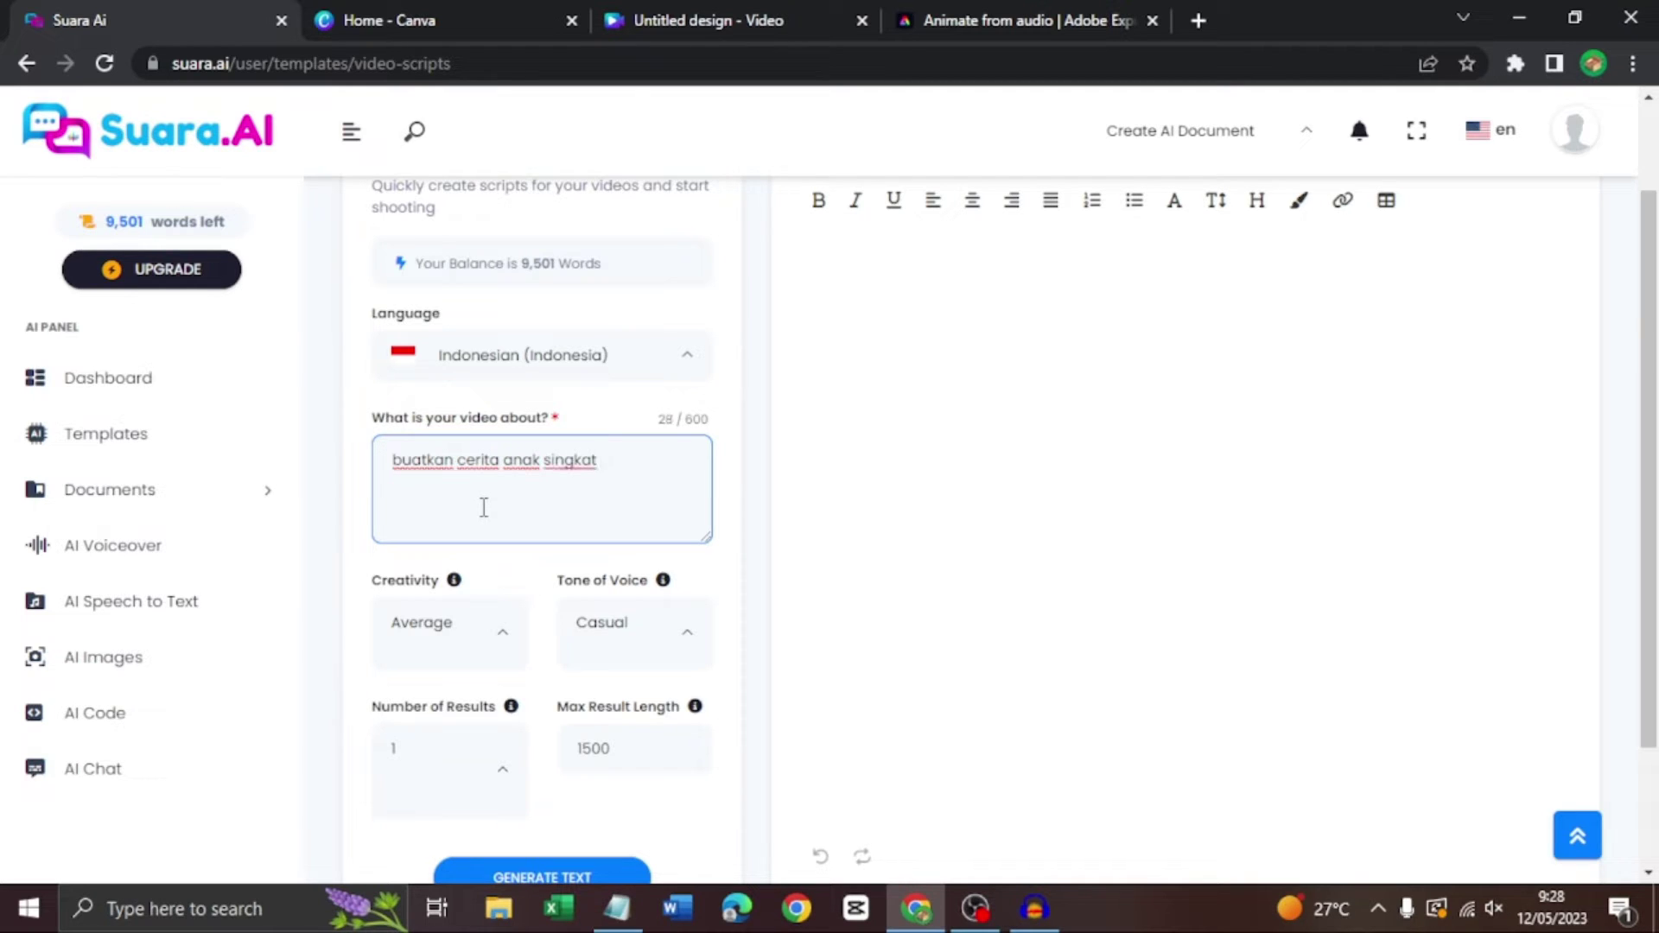
text( yang menarik dan lucu)
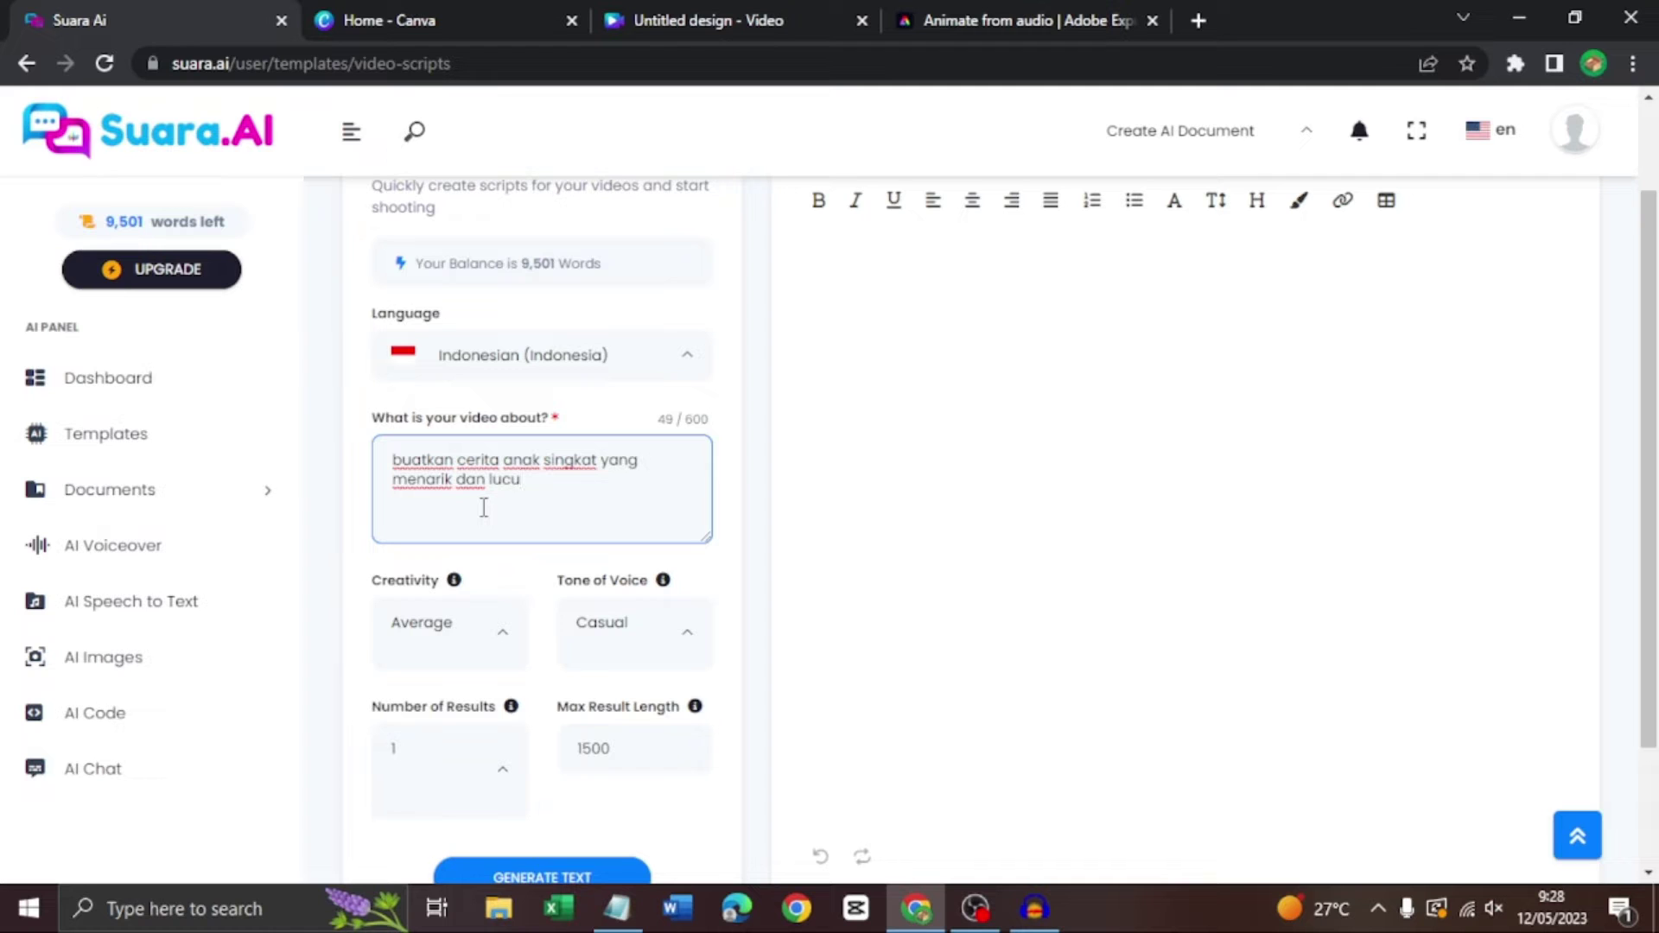
Choose Average as the creativity level and Casual as the tone of voice.
scroll(466, 493, down, 2)
mouse_move(453, 467)
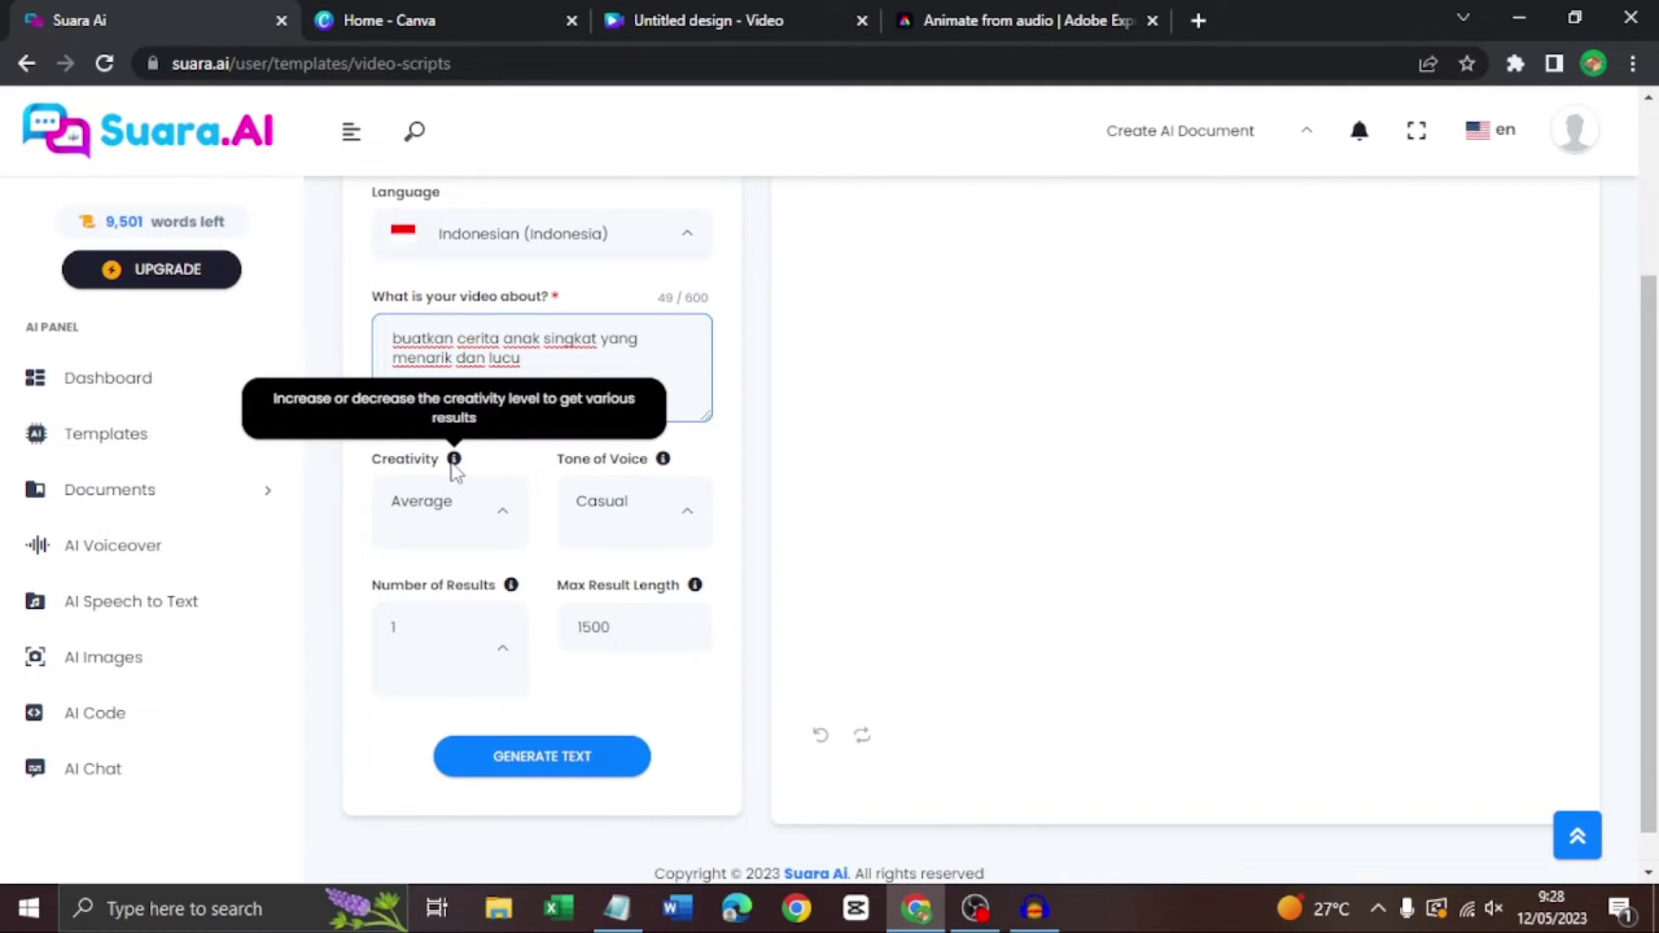
click(488, 519)
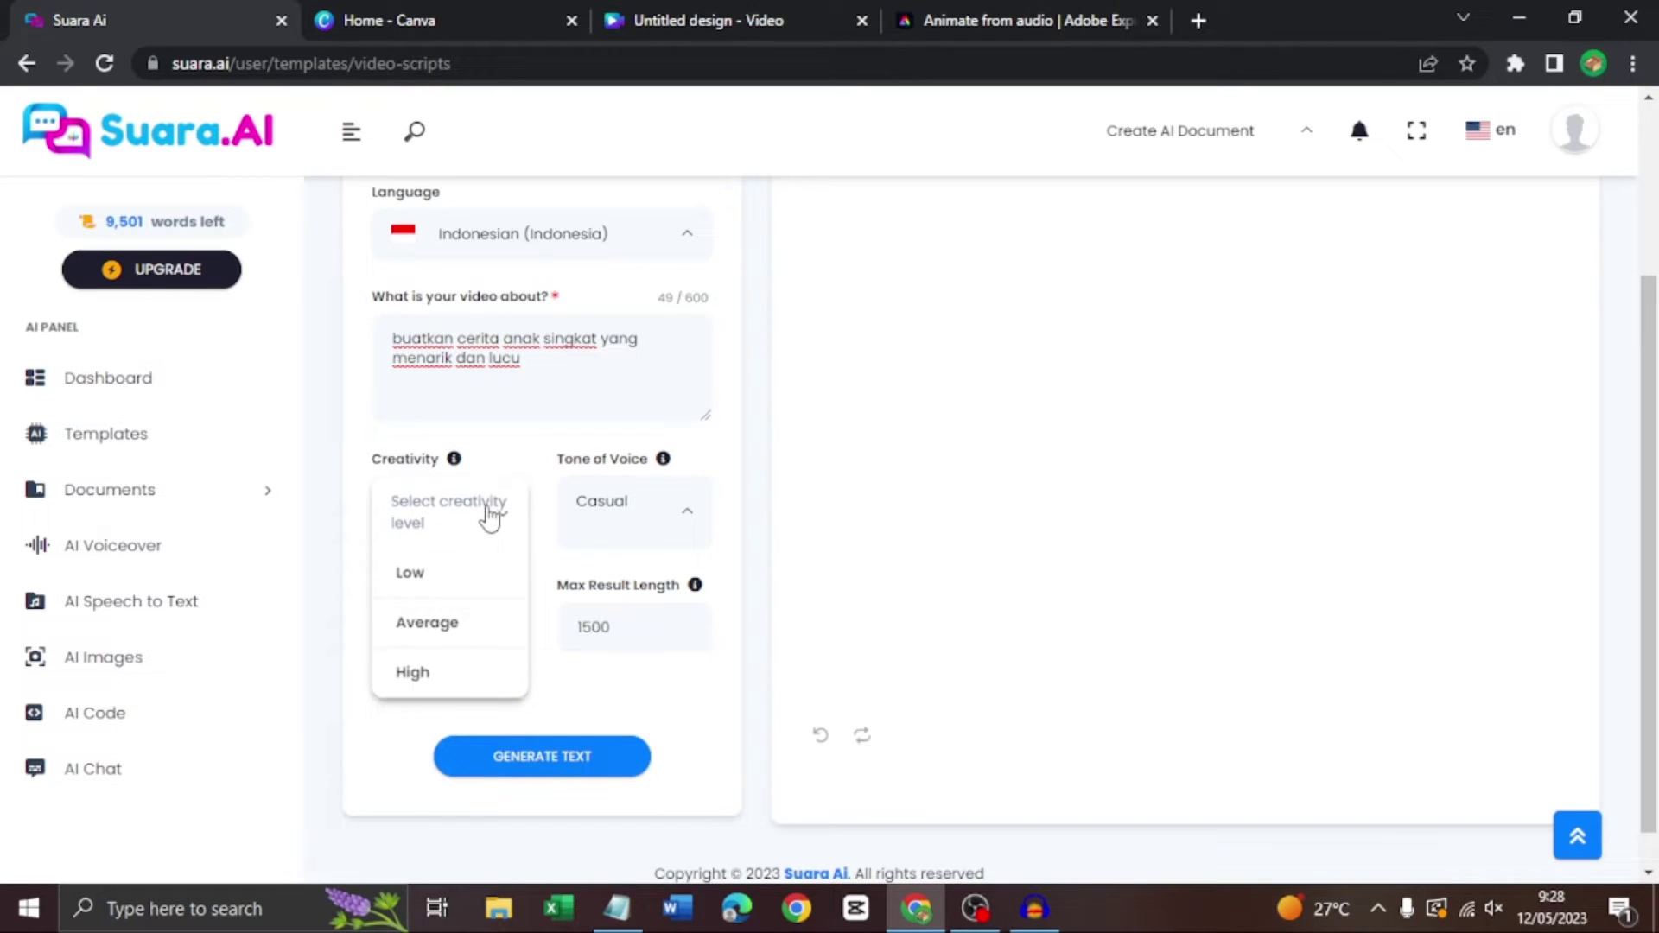
click(465, 636)
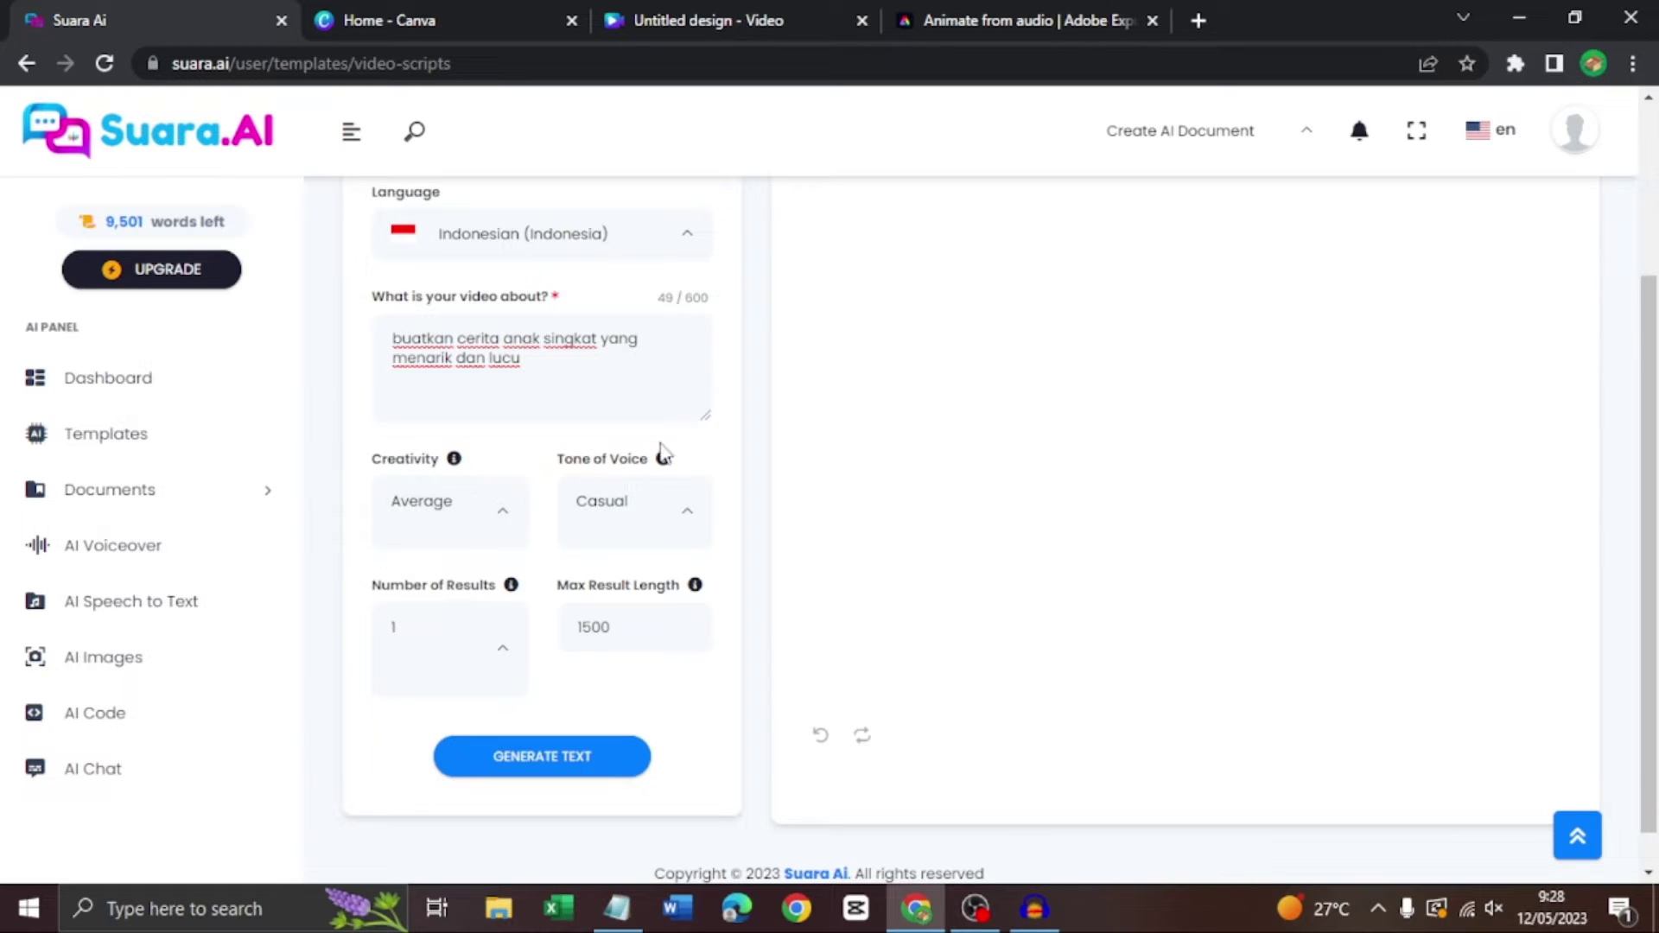
click(647, 508)
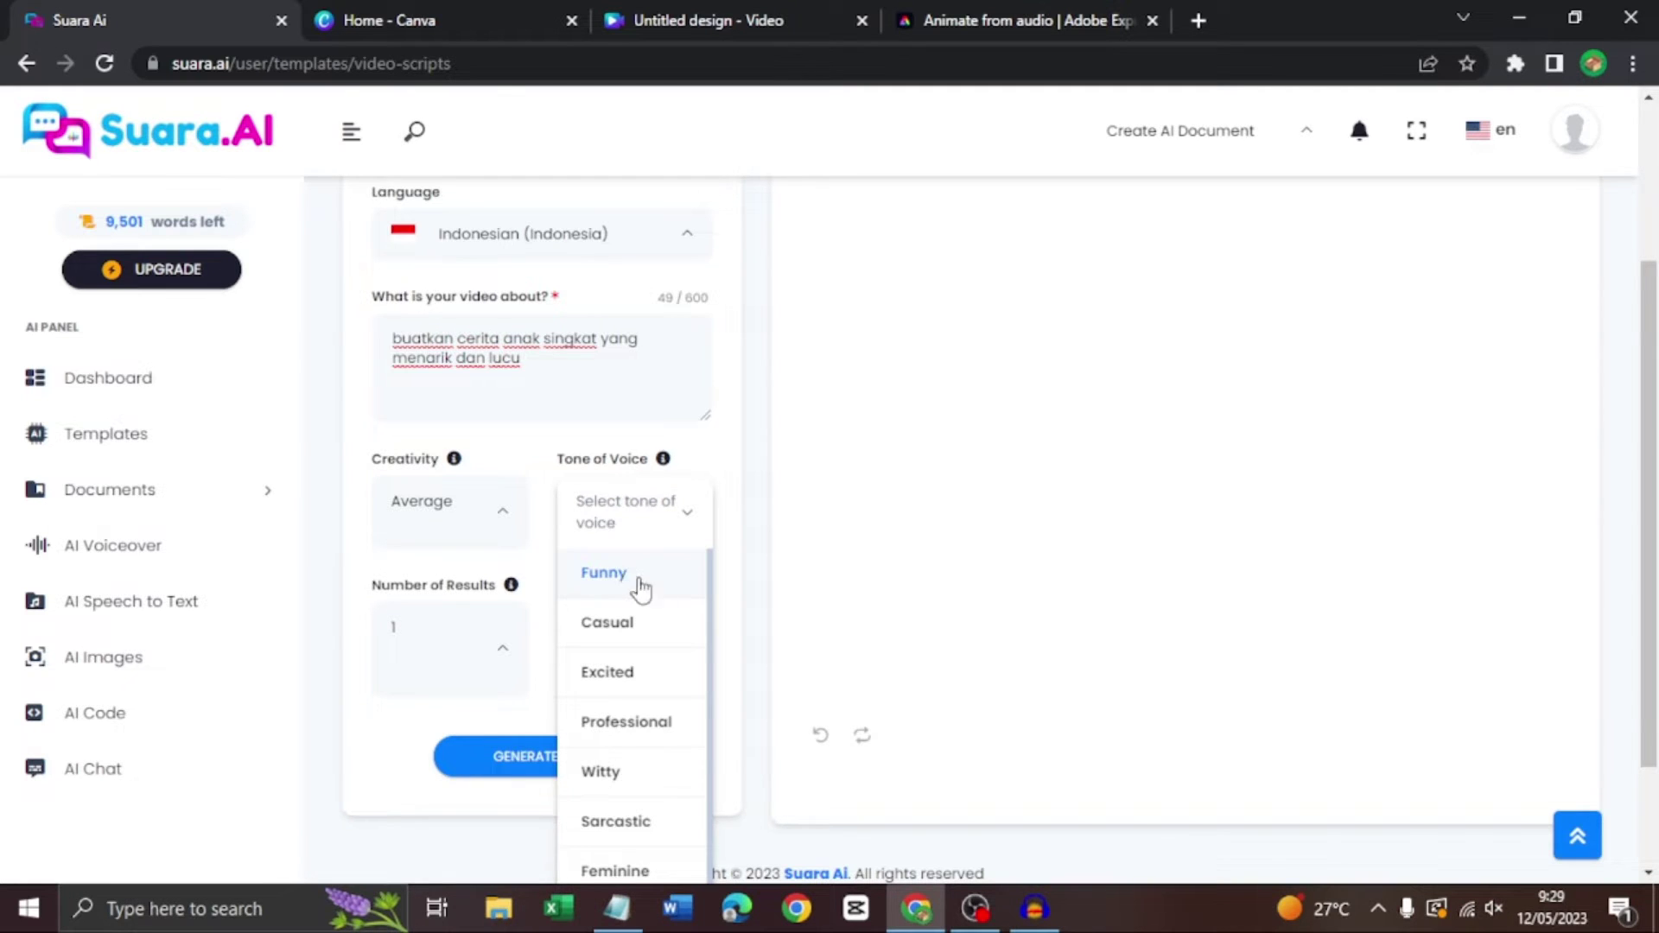
click(639, 578)
click(666, 527)
click(627, 637)
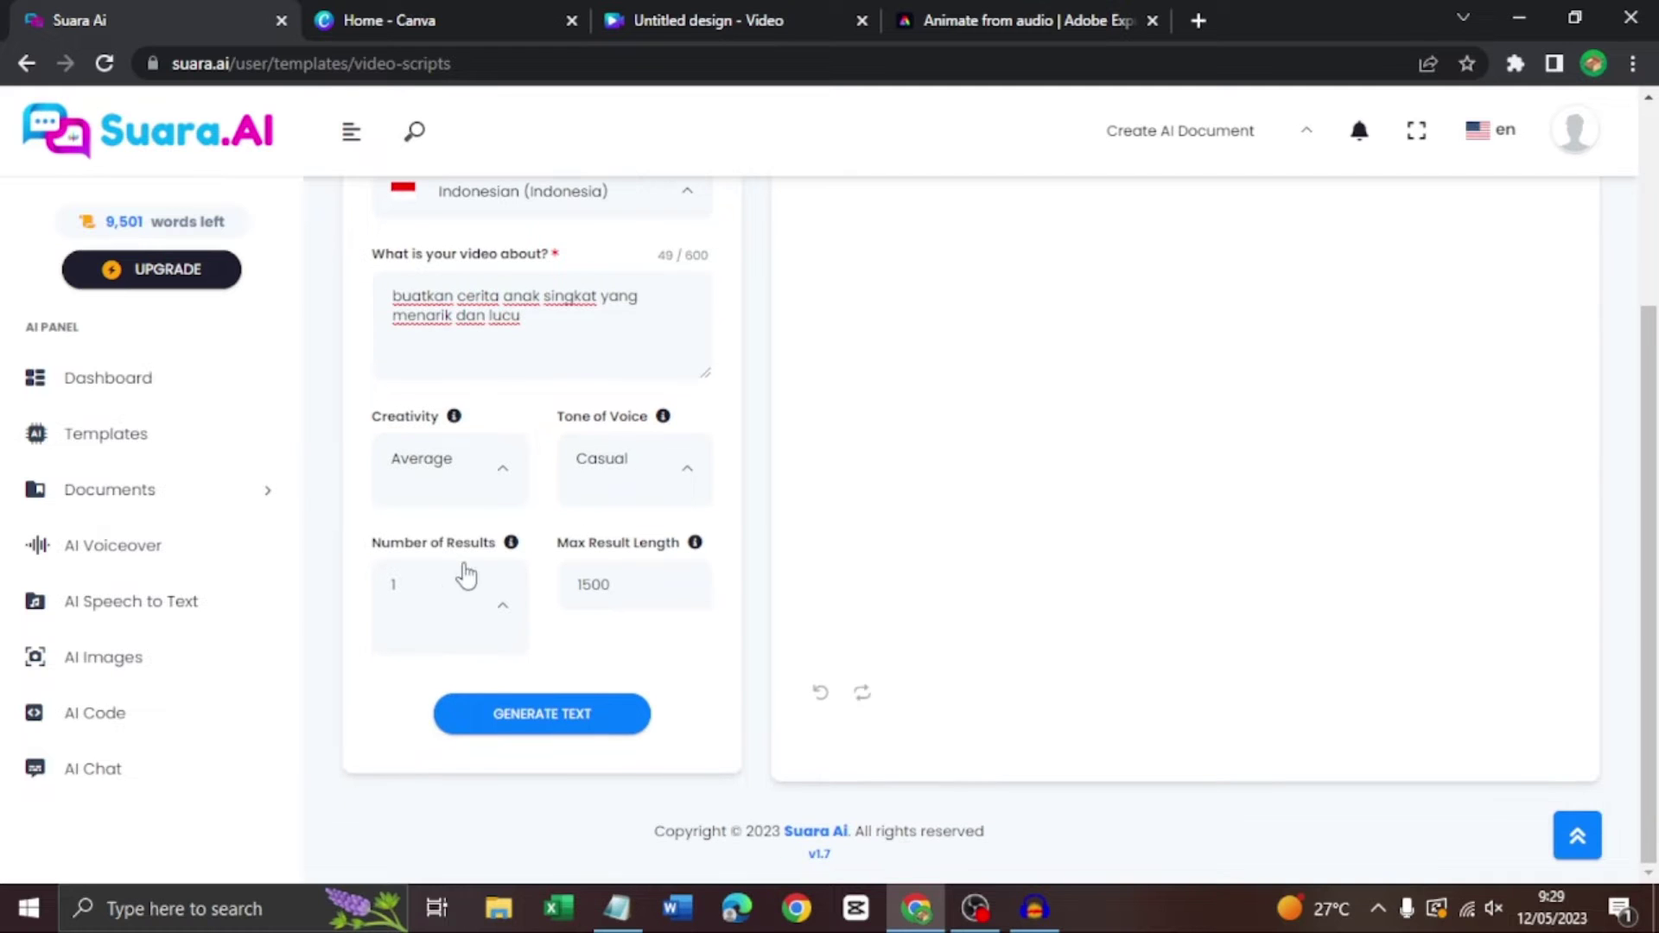
Set the number of results to 1.
click(487, 620)
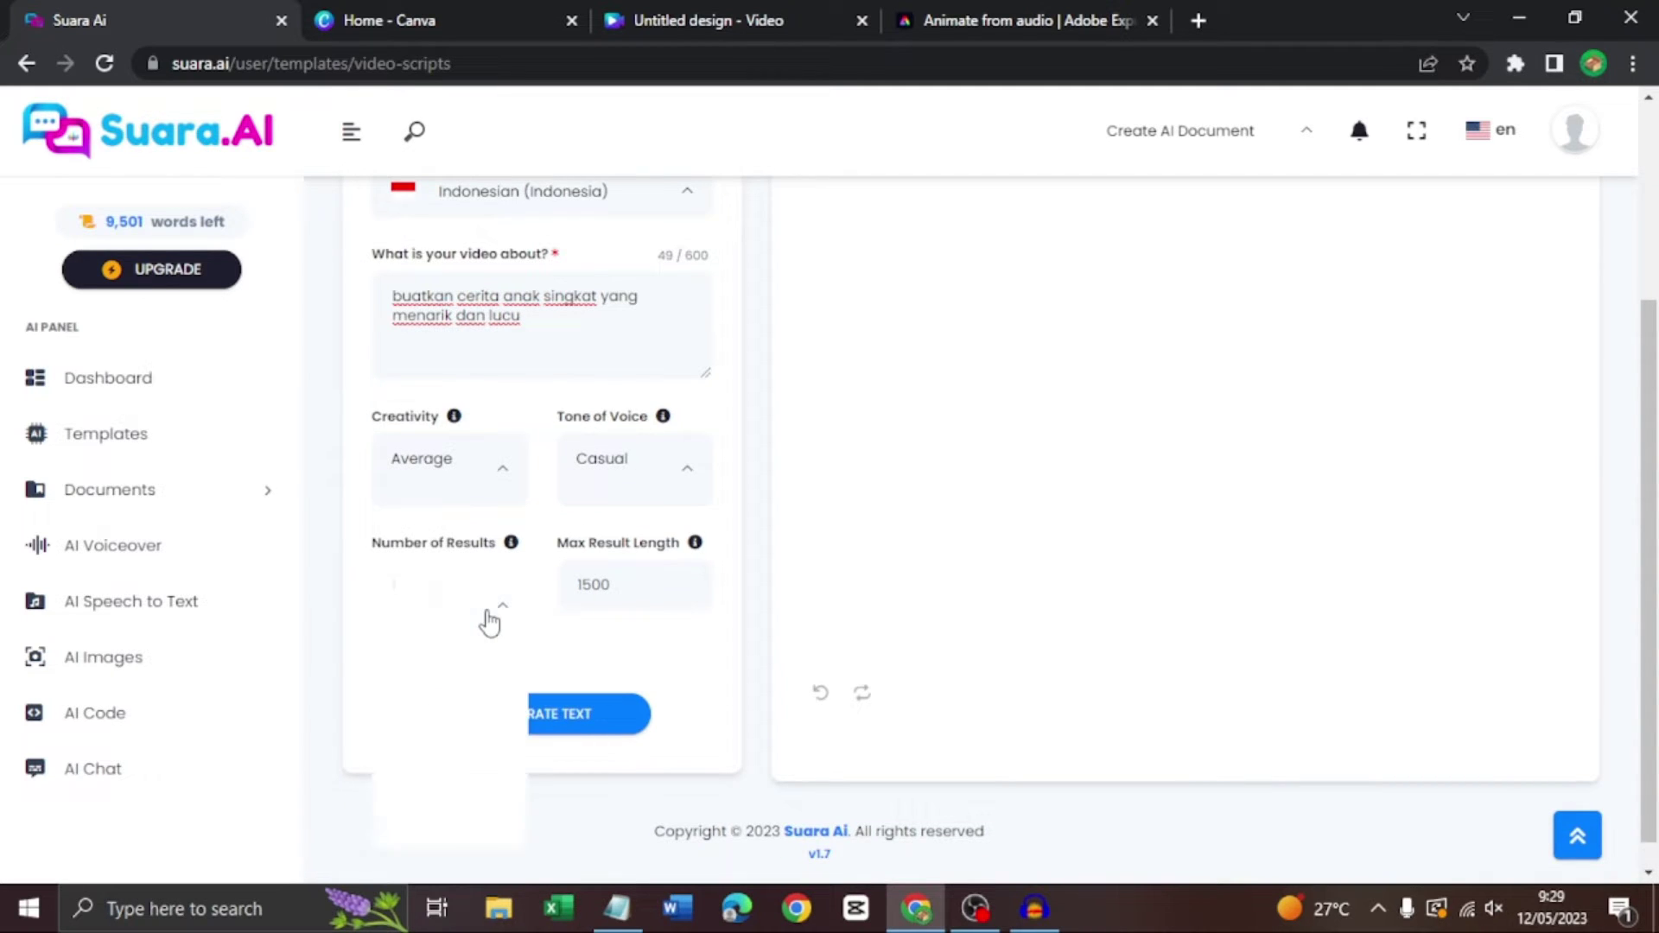
click(486, 621)
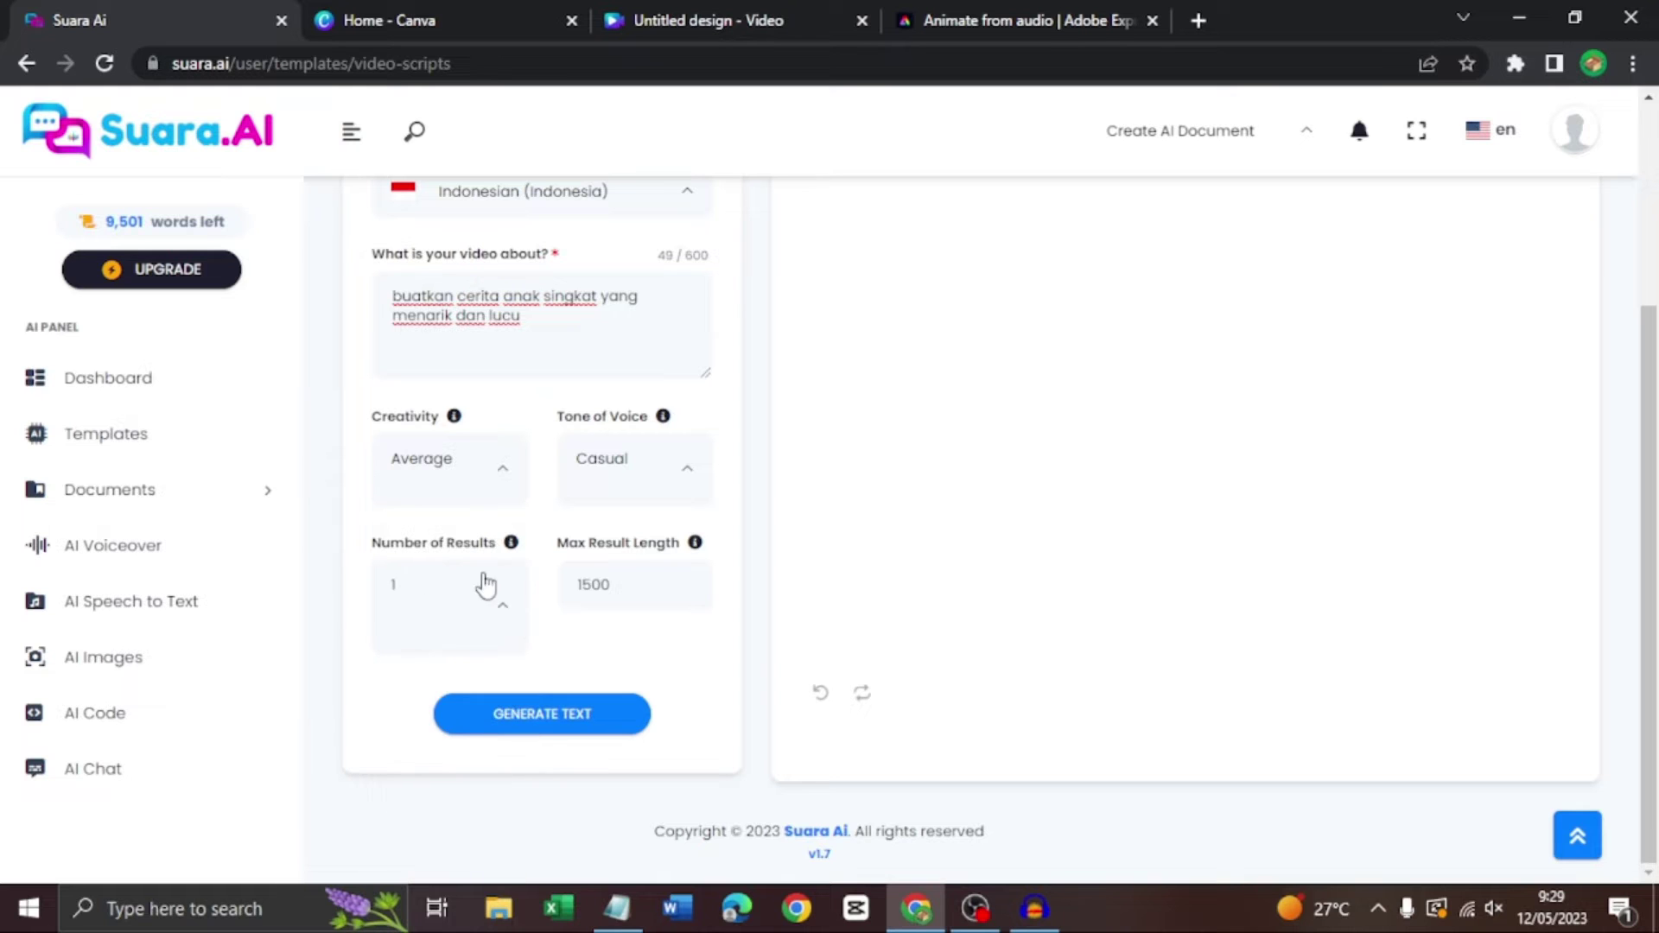
click(463, 637)
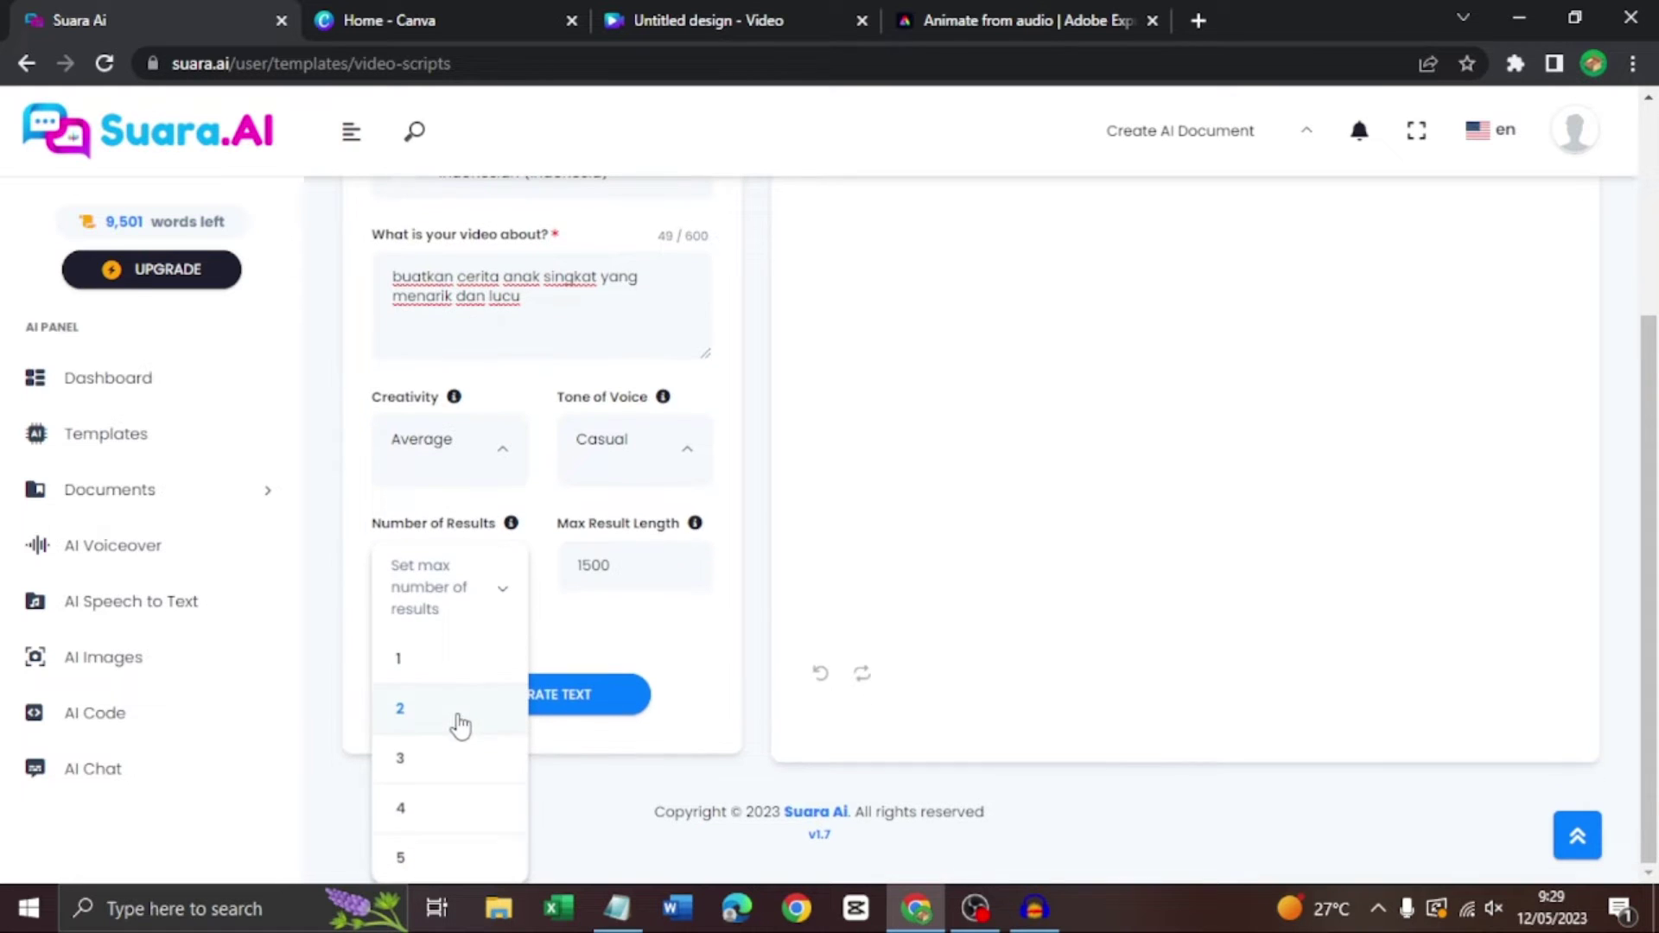
click(463, 658)
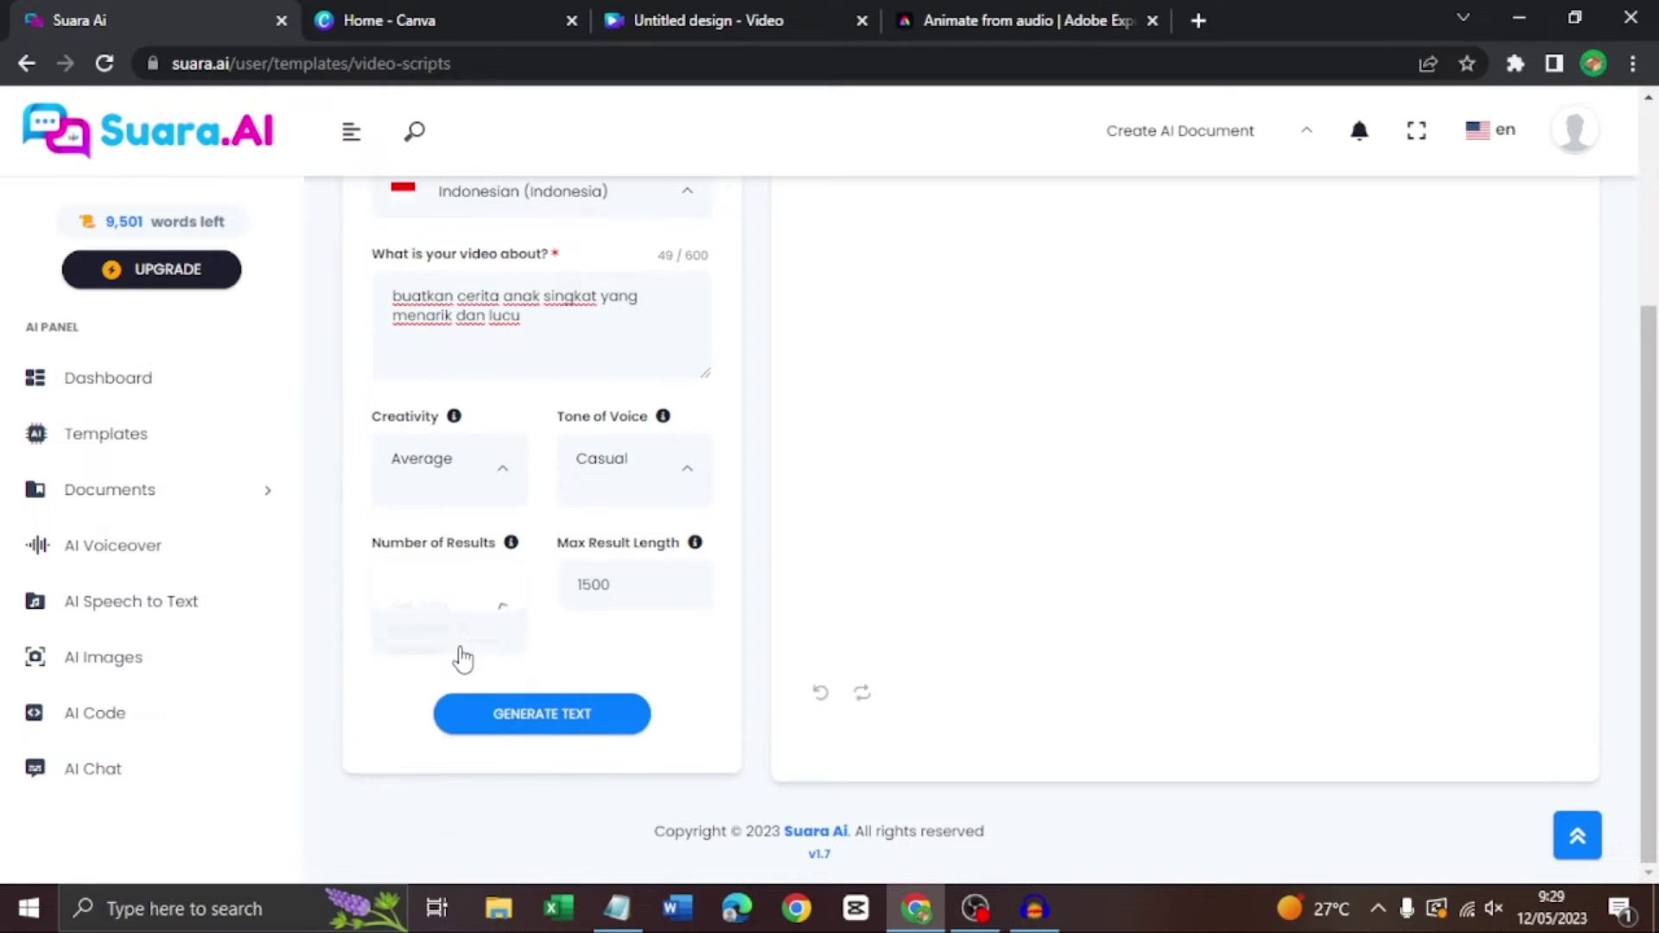
Set the maximum result length to 500.
click(619, 567)
click(575, 552)
click(628, 586)
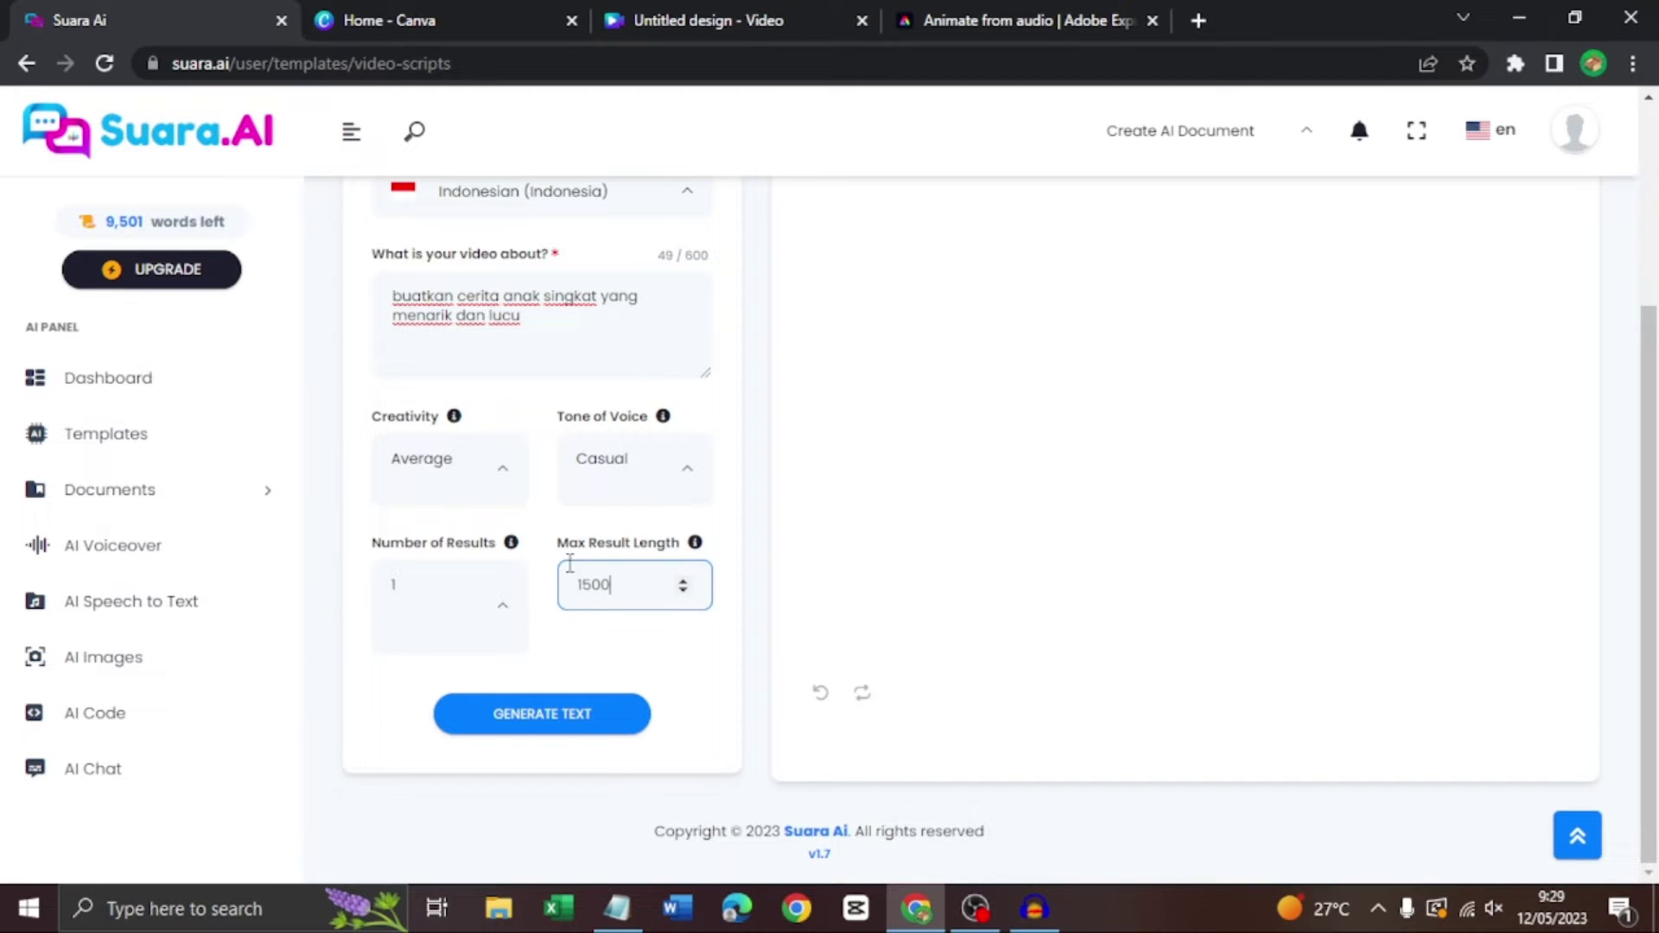
drag(638, 575, 499, 581)
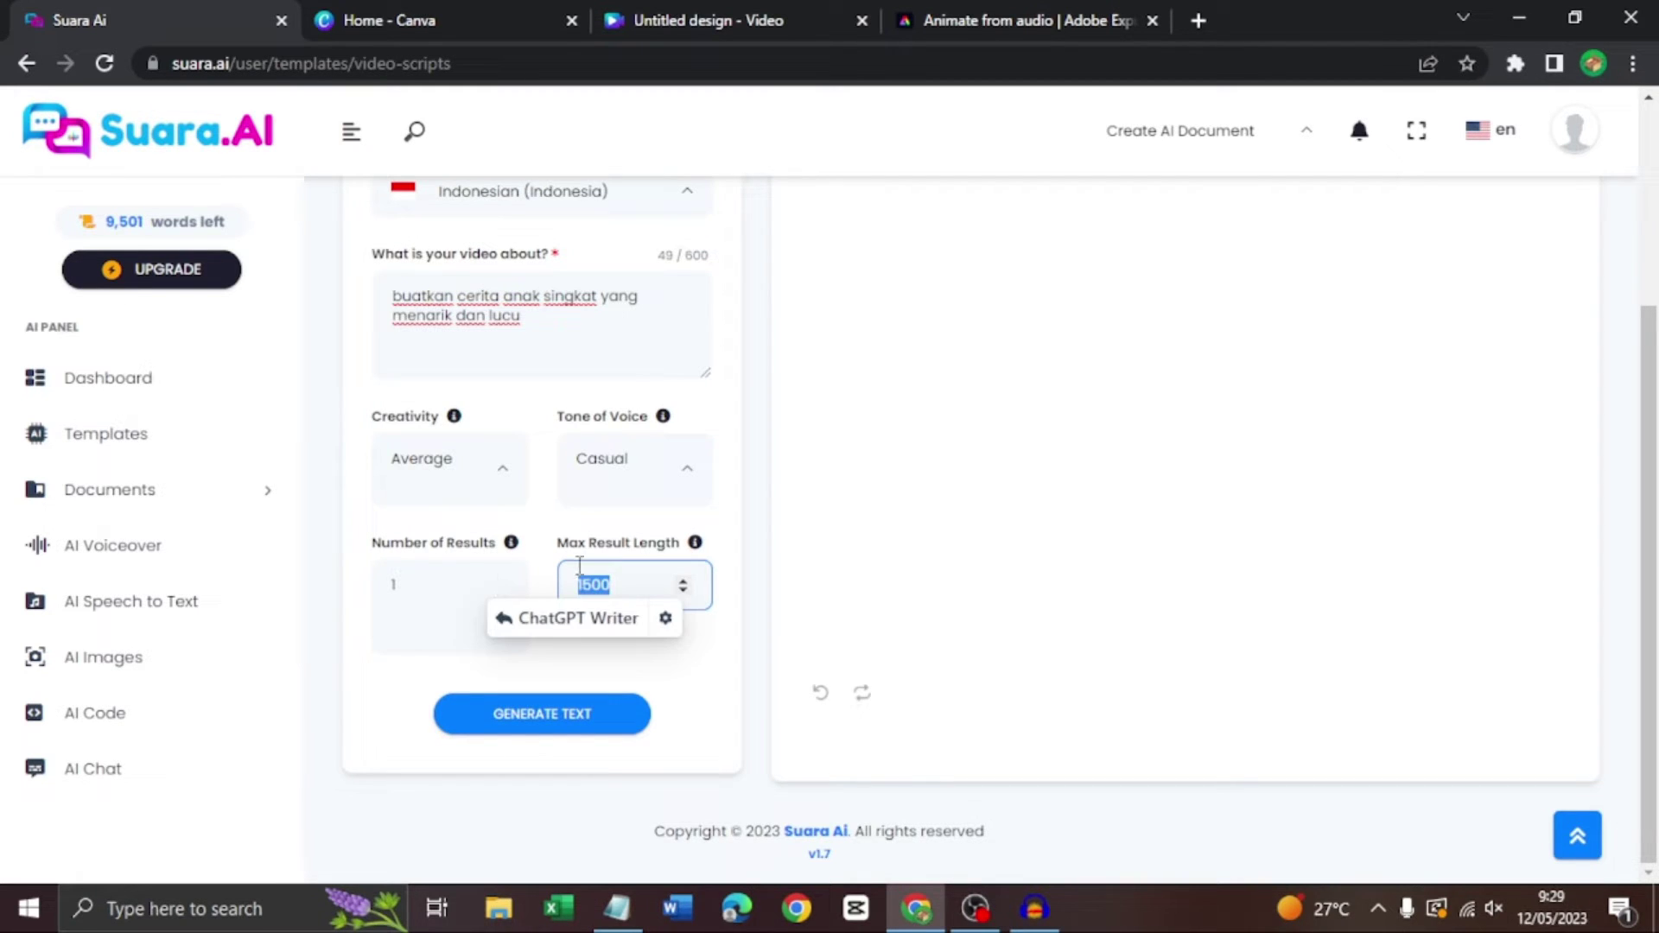
text(500)
Name the new document "Cerita 1" and check the workbook choices without selecting one.
scroll(1214, 359, up, 3)
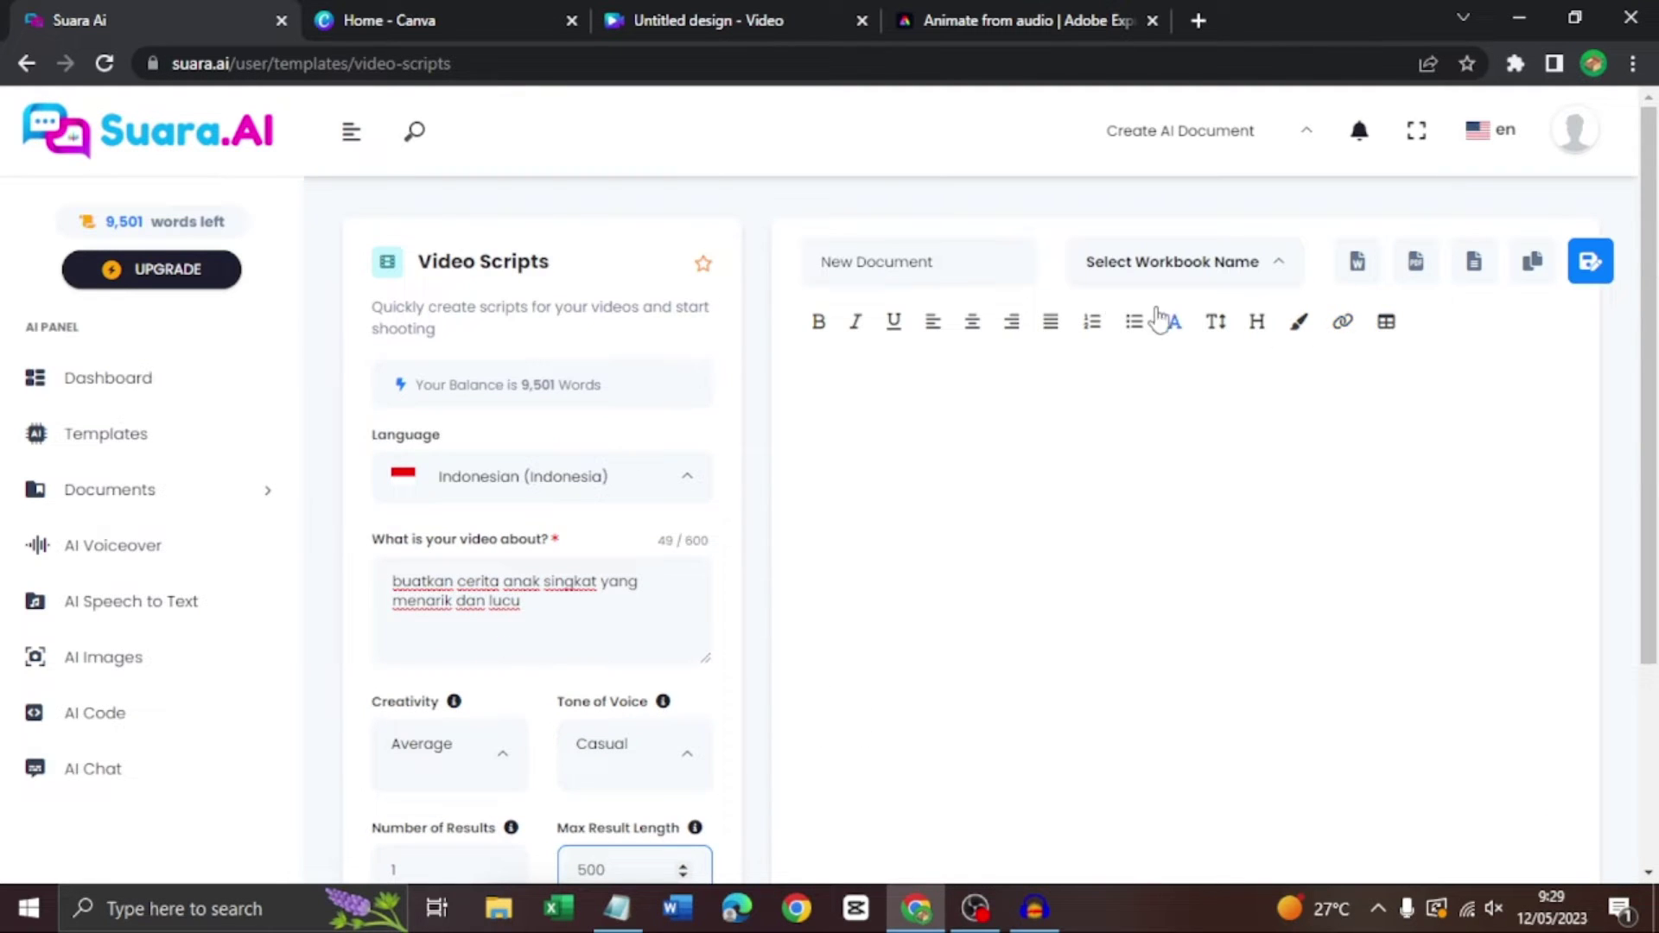
drag(945, 259, 826, 253)
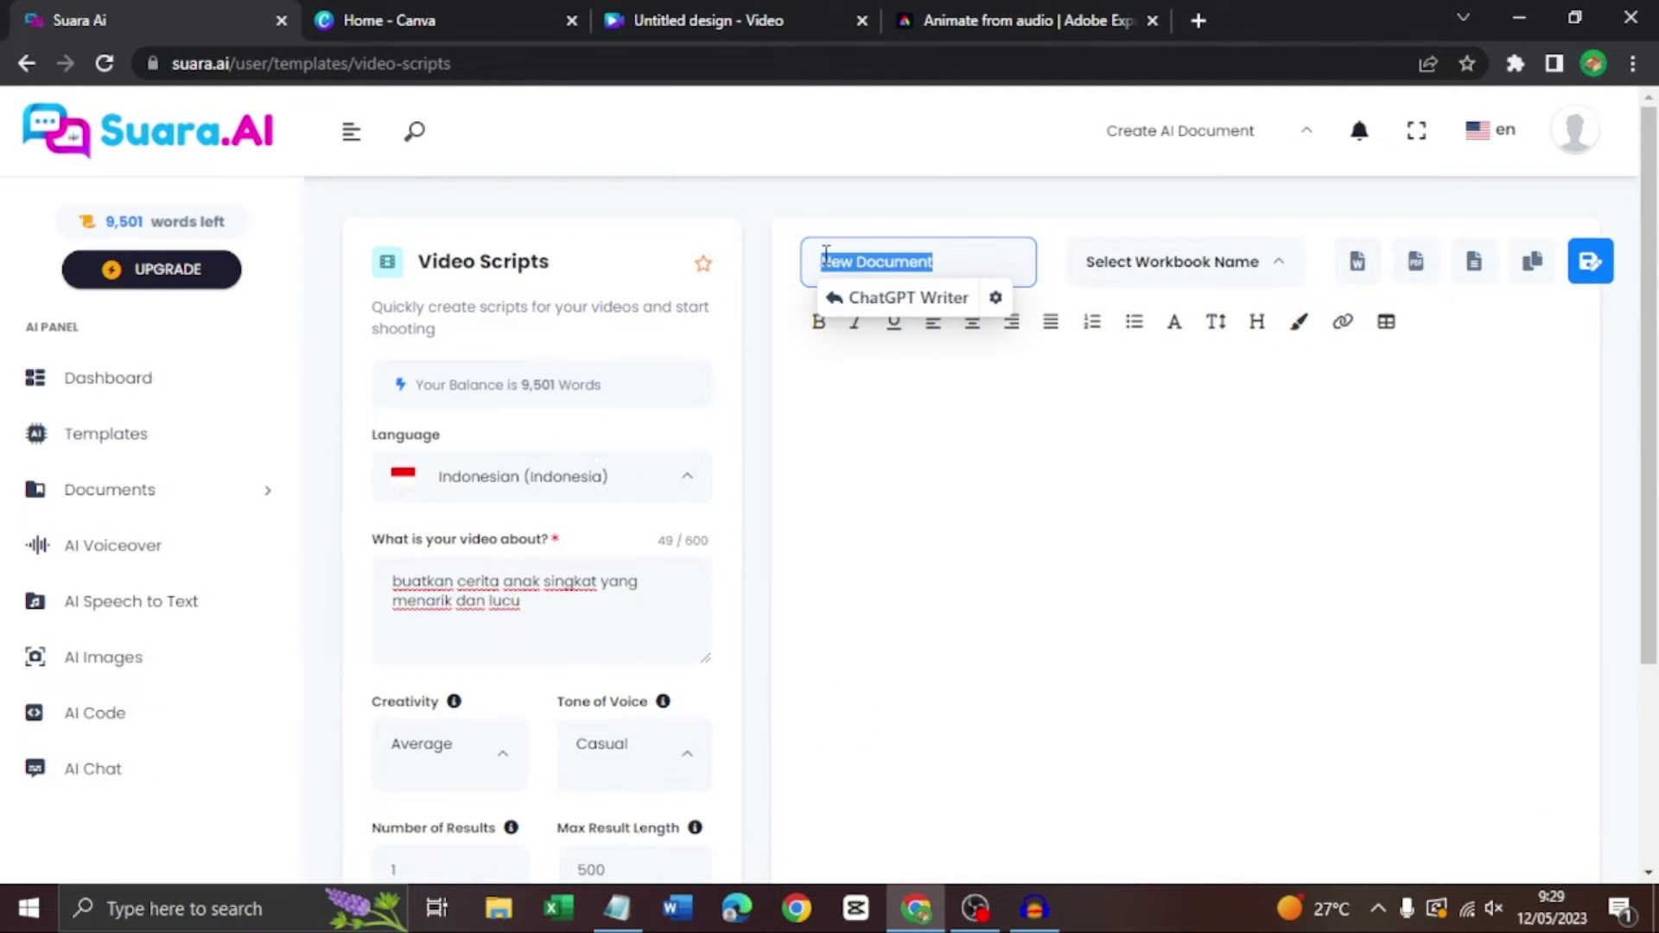
text(Cerita 1)
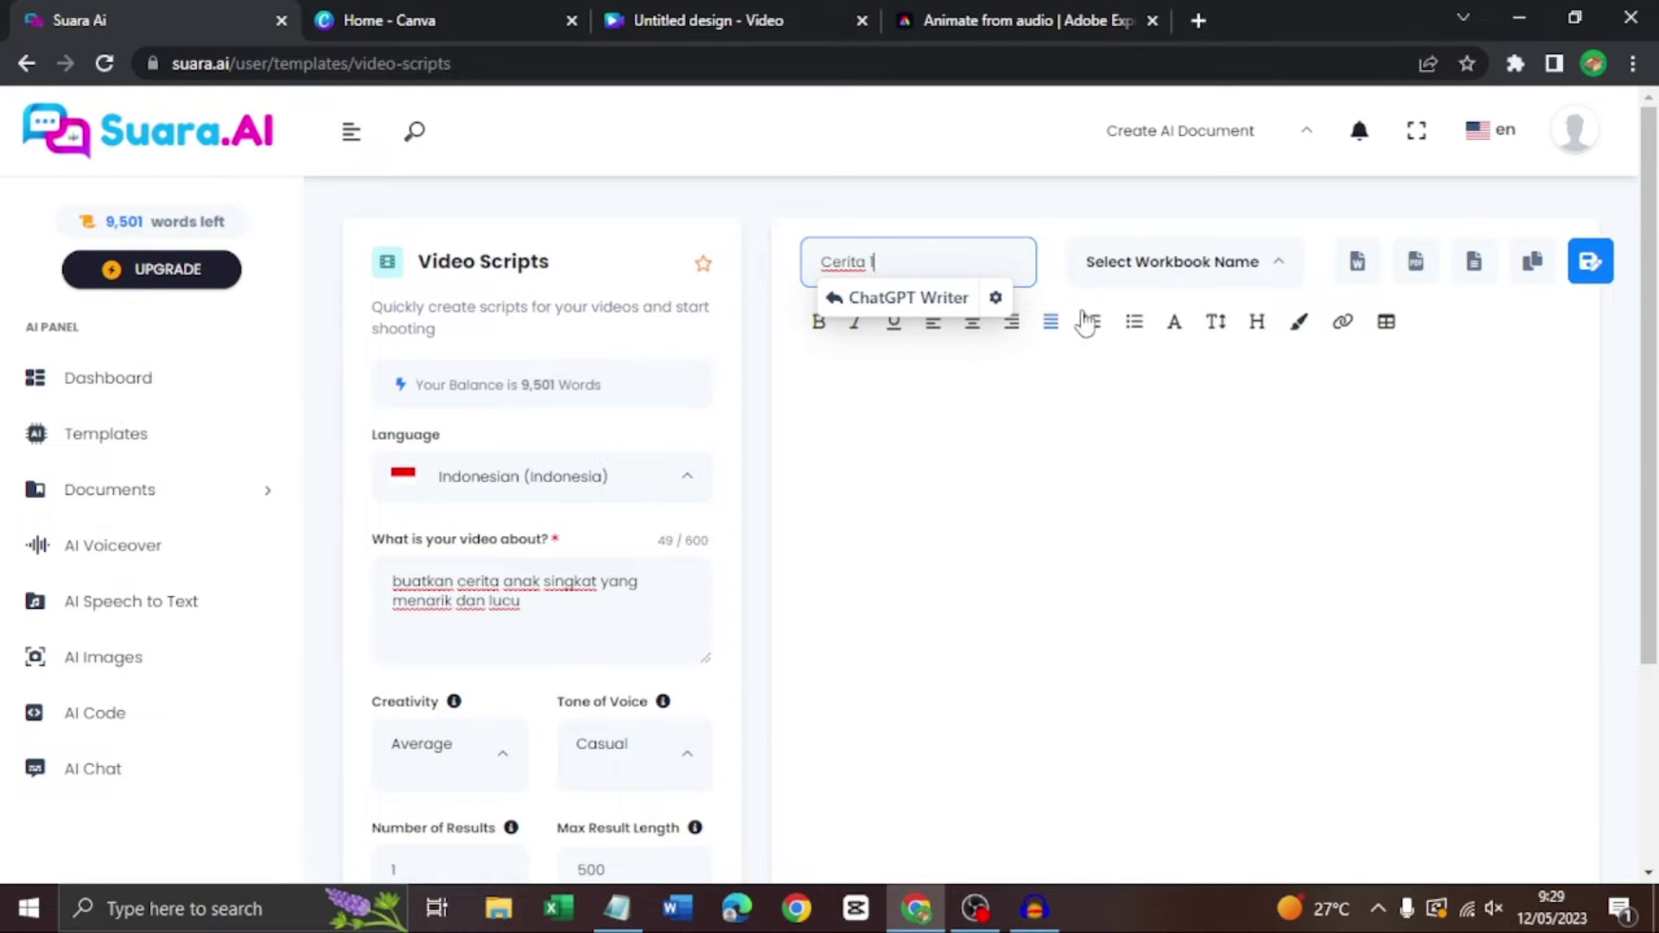
click(1186, 264)
click(1193, 274)
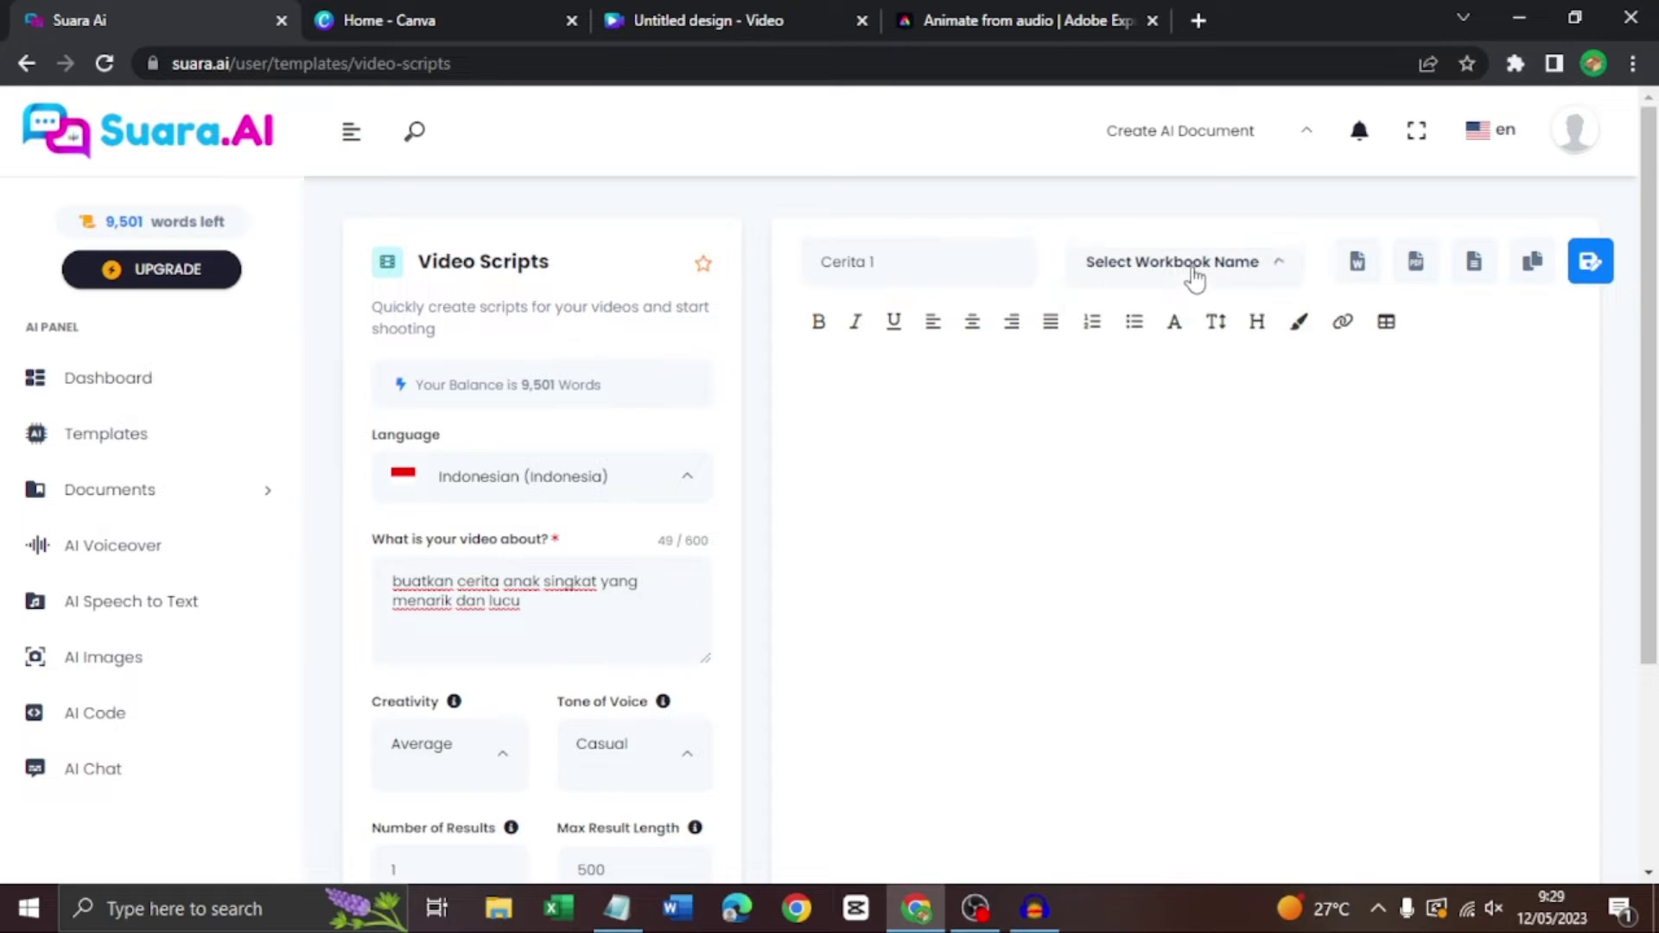
Review the Video Scripts settings and generate the script text.
scroll(1077, 367, down, 1)
scroll(1077, 366, down, 2)
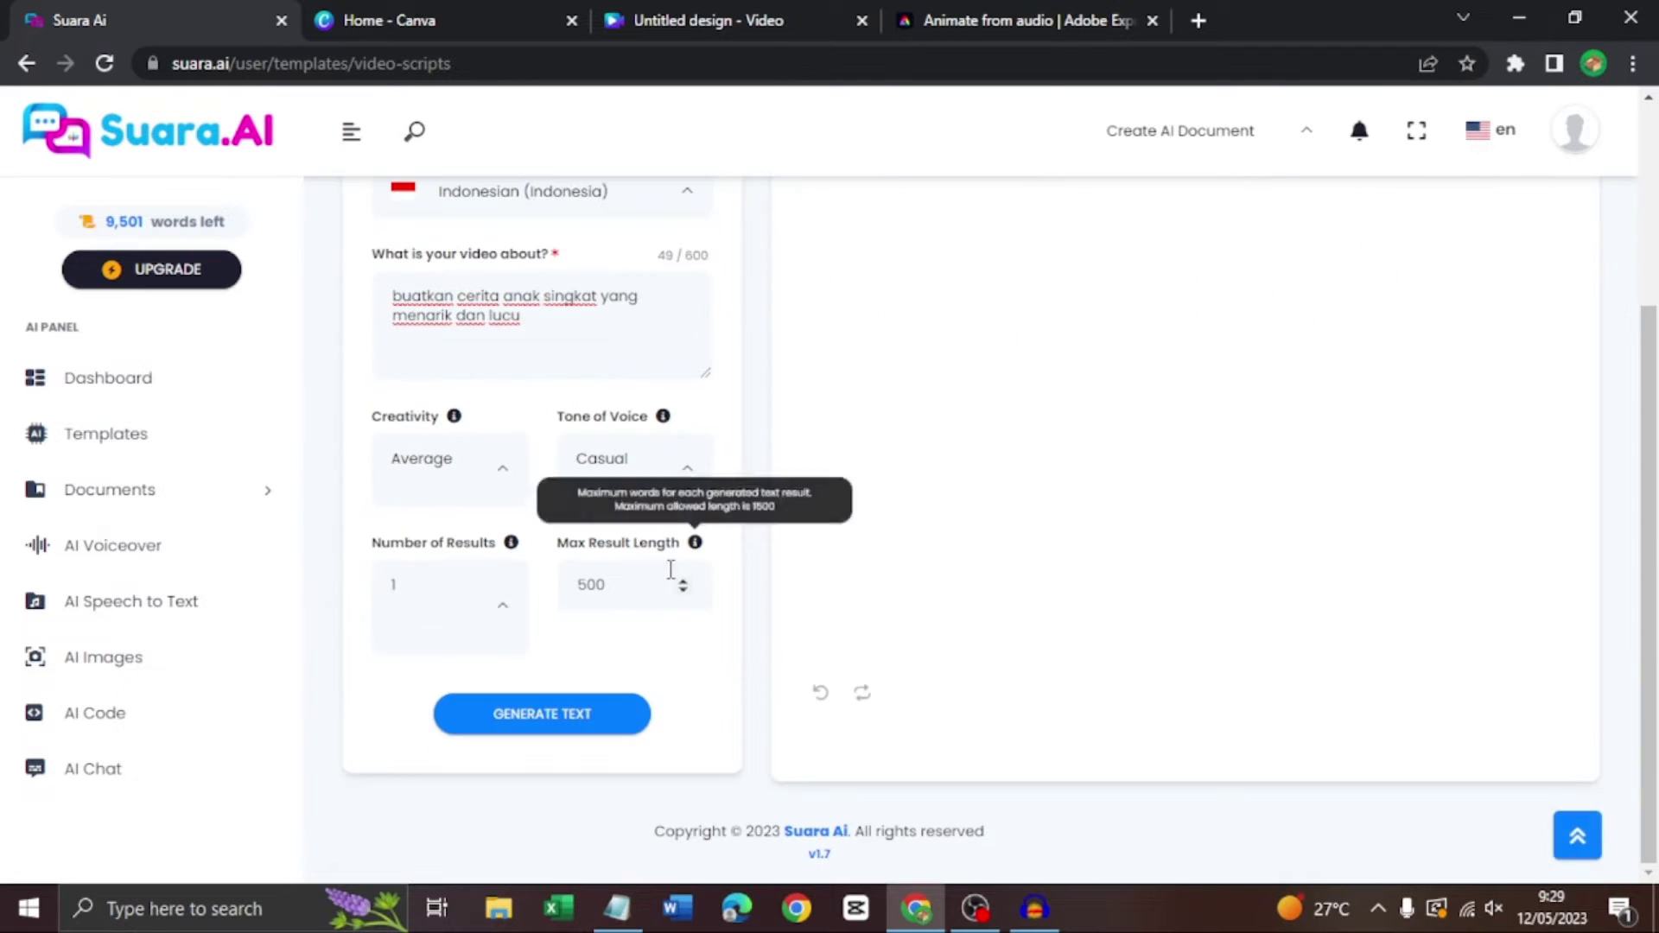
scroll(1315, 230, up, 3)
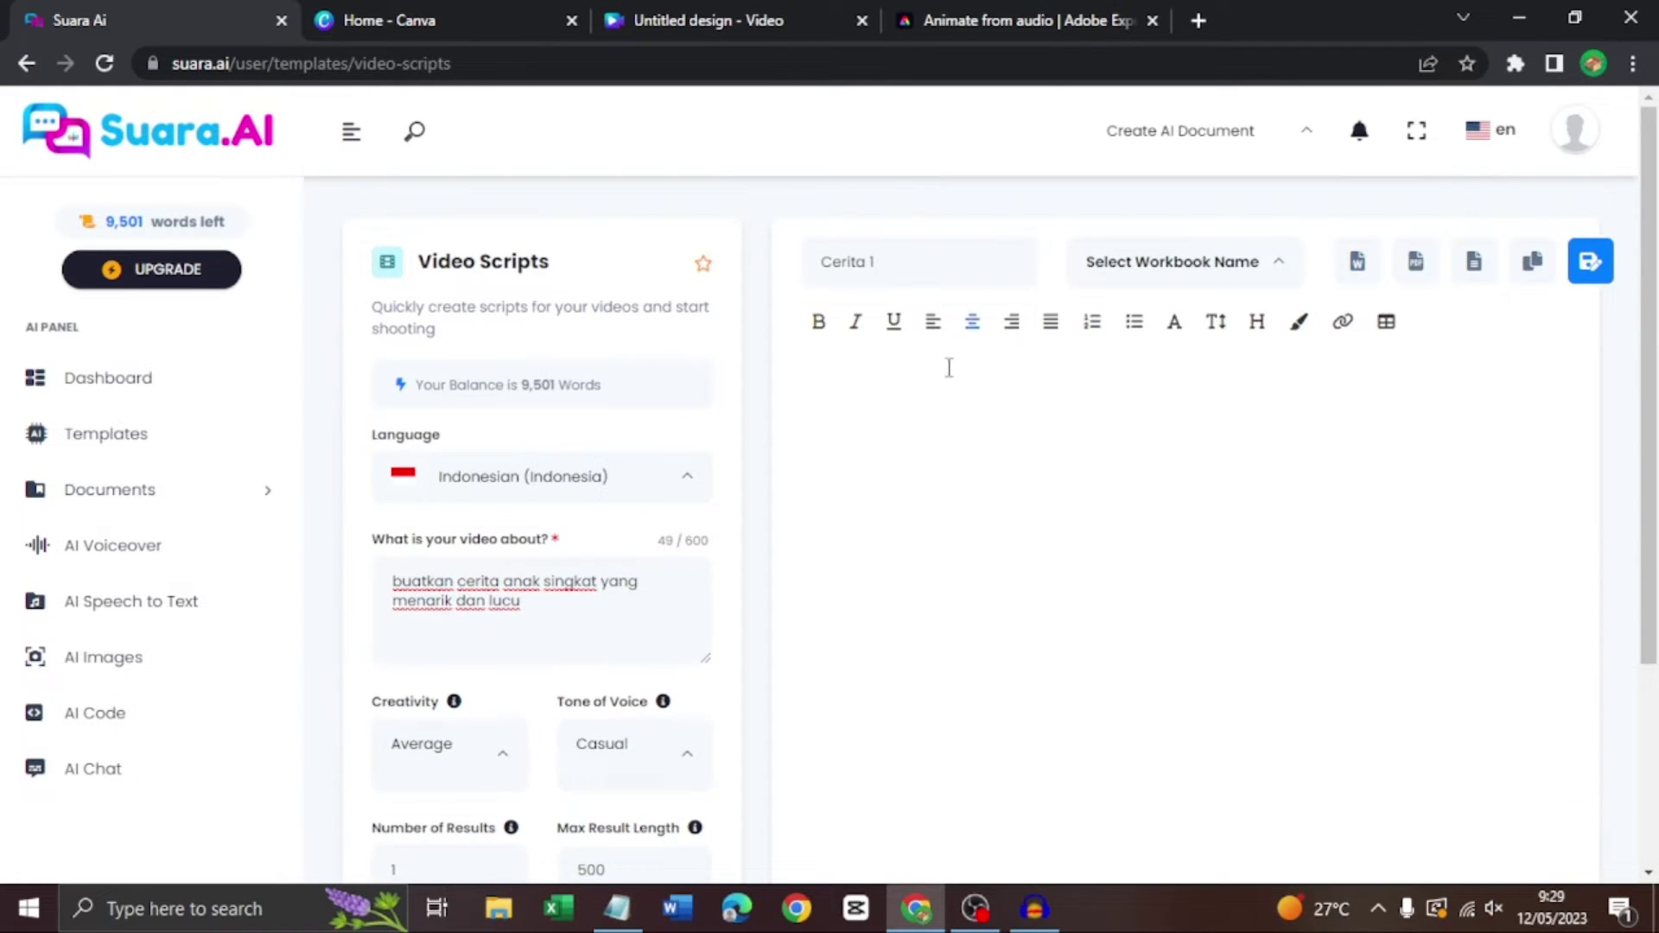
scroll(951, 366, down, 3)
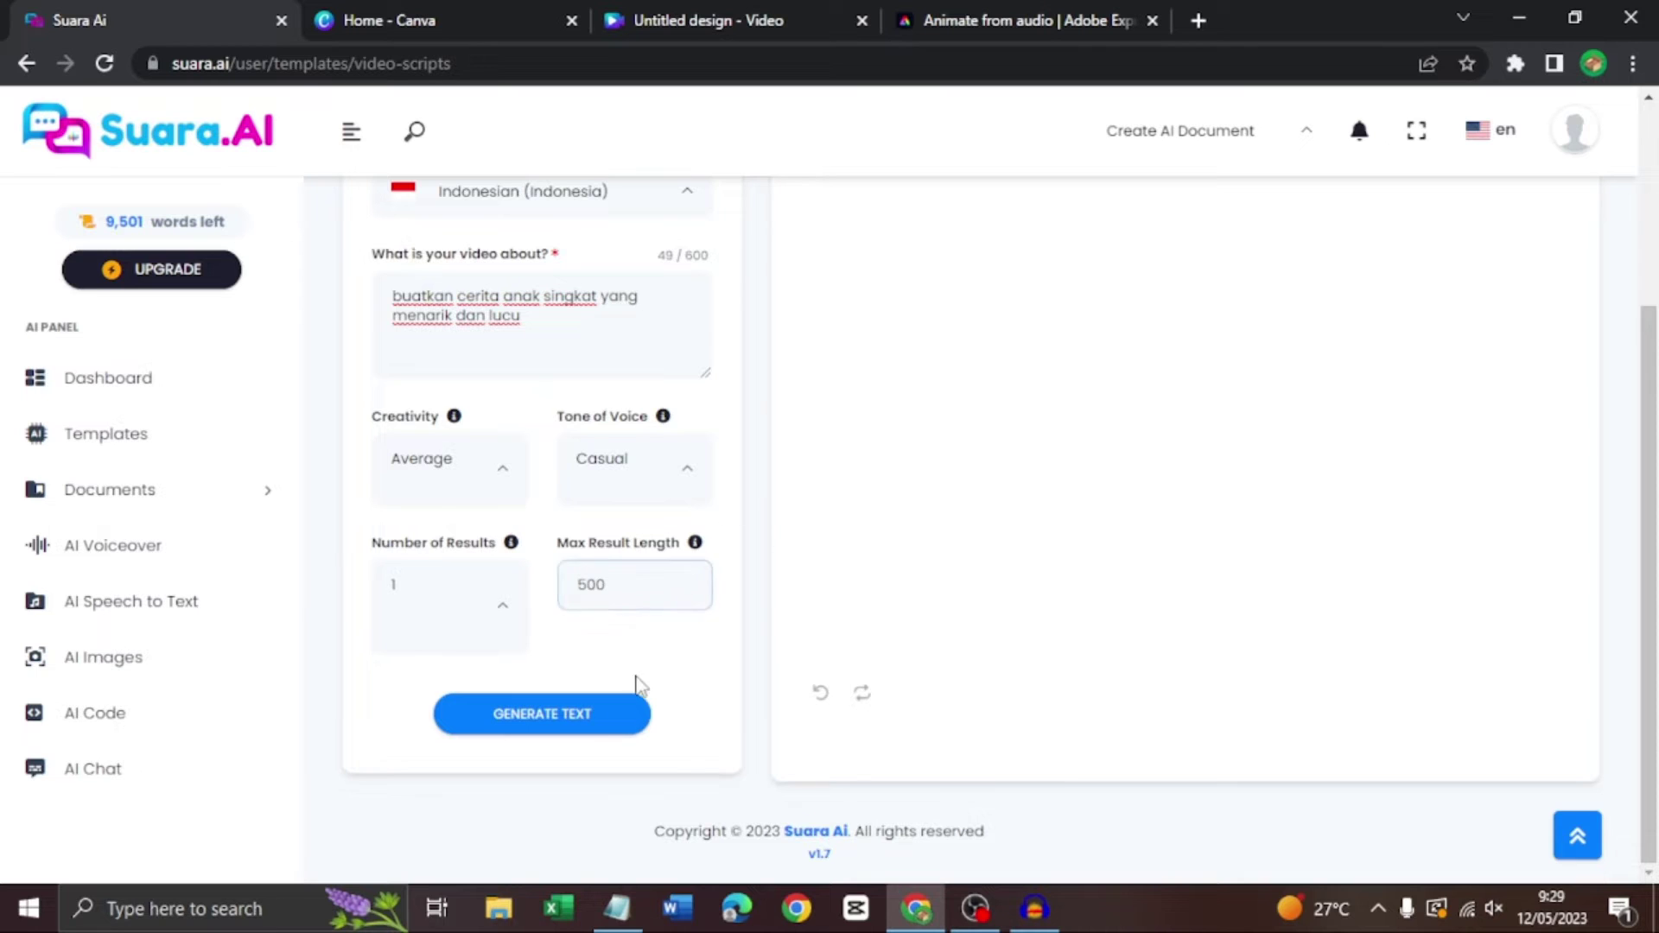
click(605, 716)
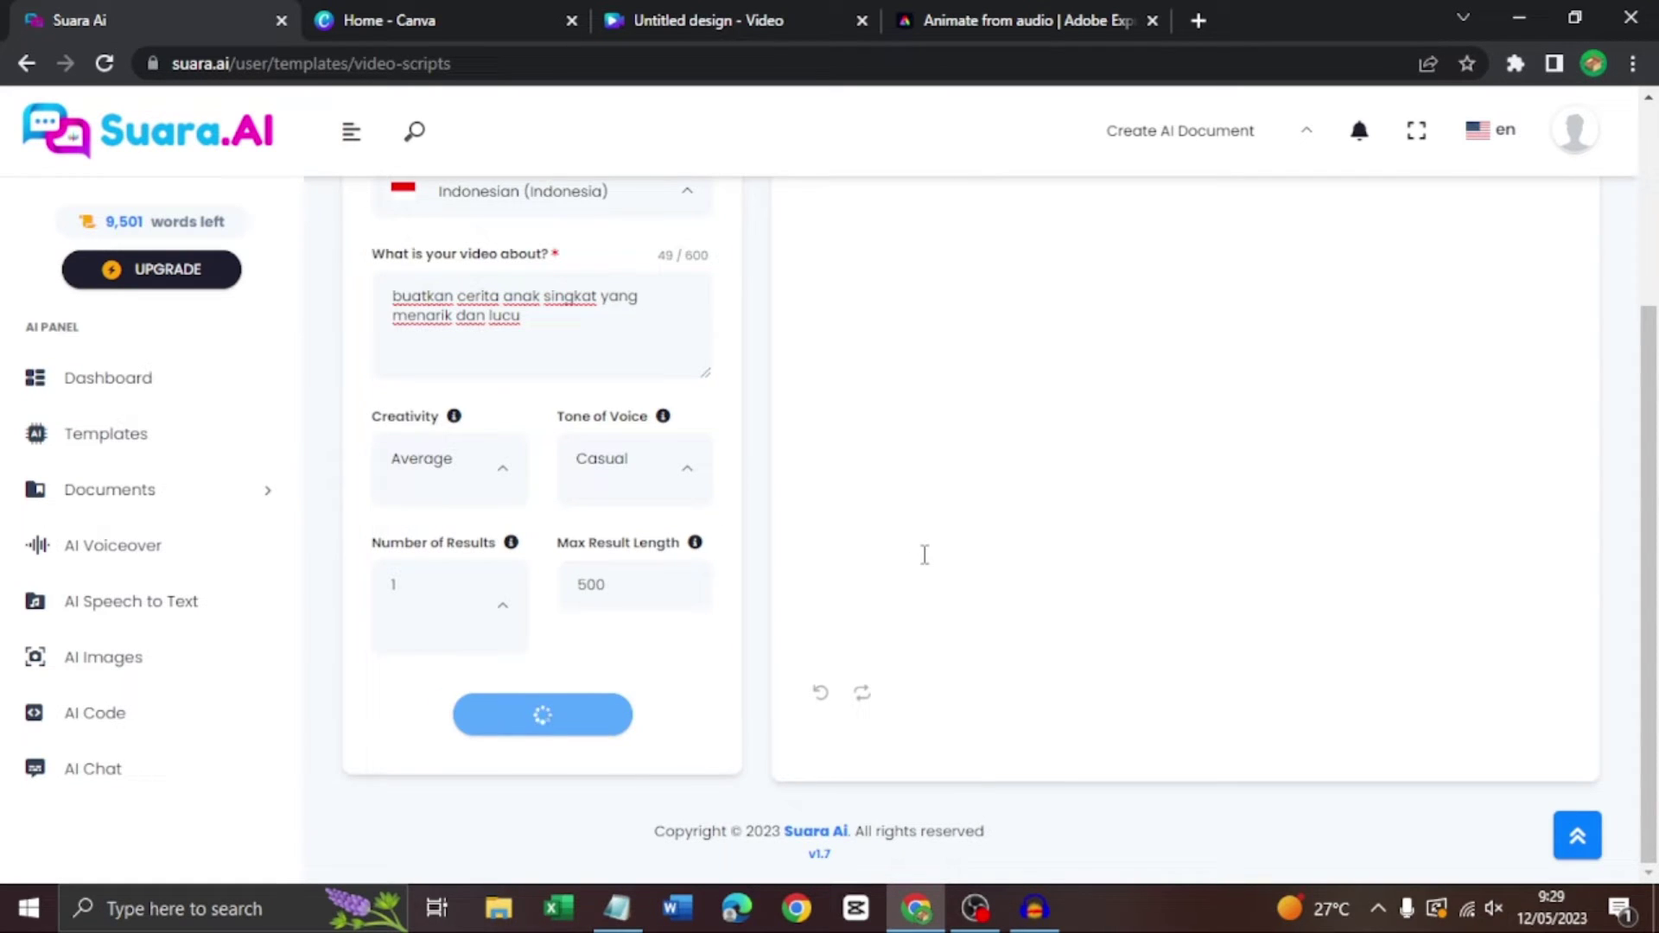
scroll(1097, 434, up, 3)
scroll(804, 478, down, 1)
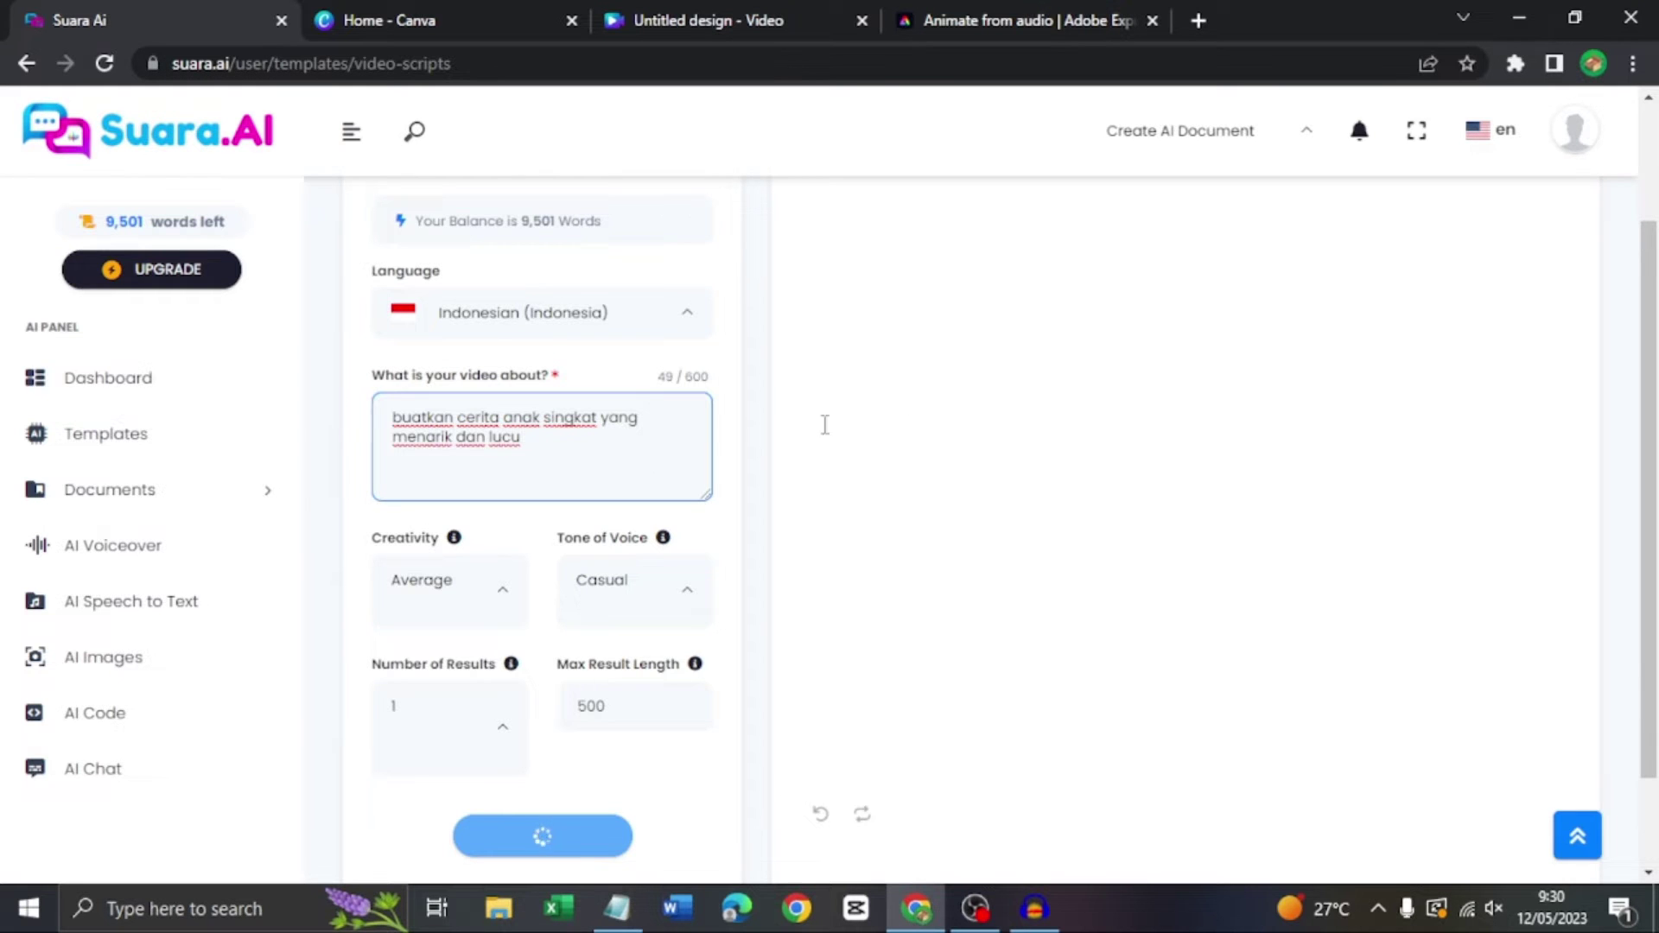
Read through the generated Indonesian children's story script from its title to the closing narrator line.
scroll(951, 415, up, 2)
scroll(996, 407, down, 4)
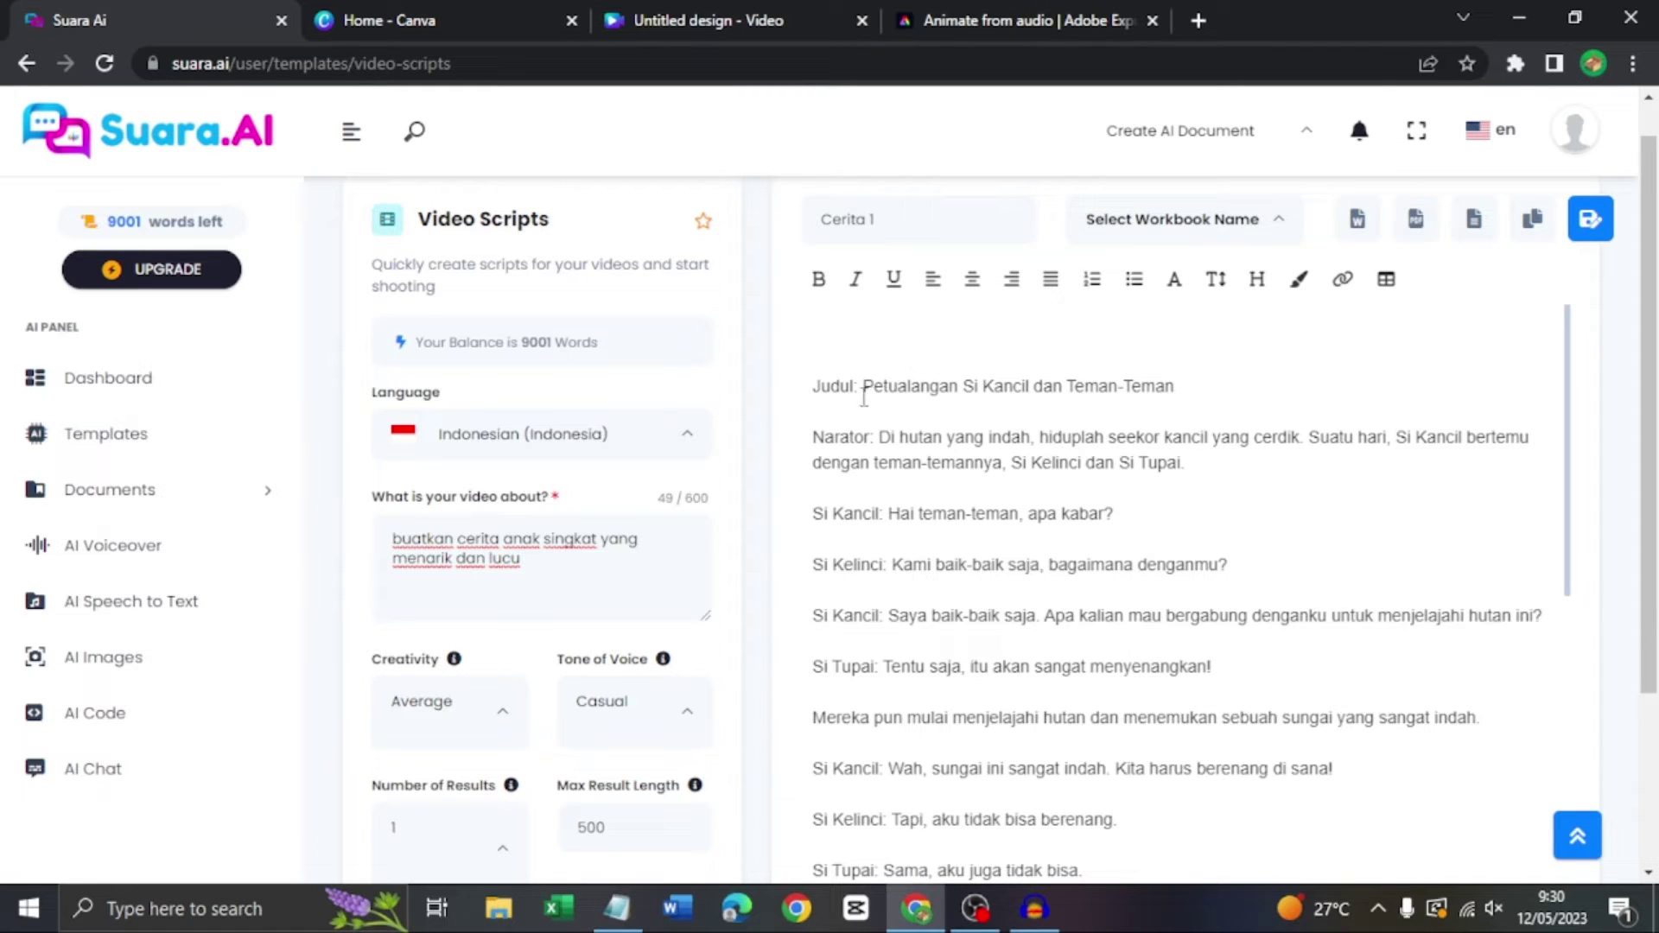
drag(863, 383, 1152, 378)
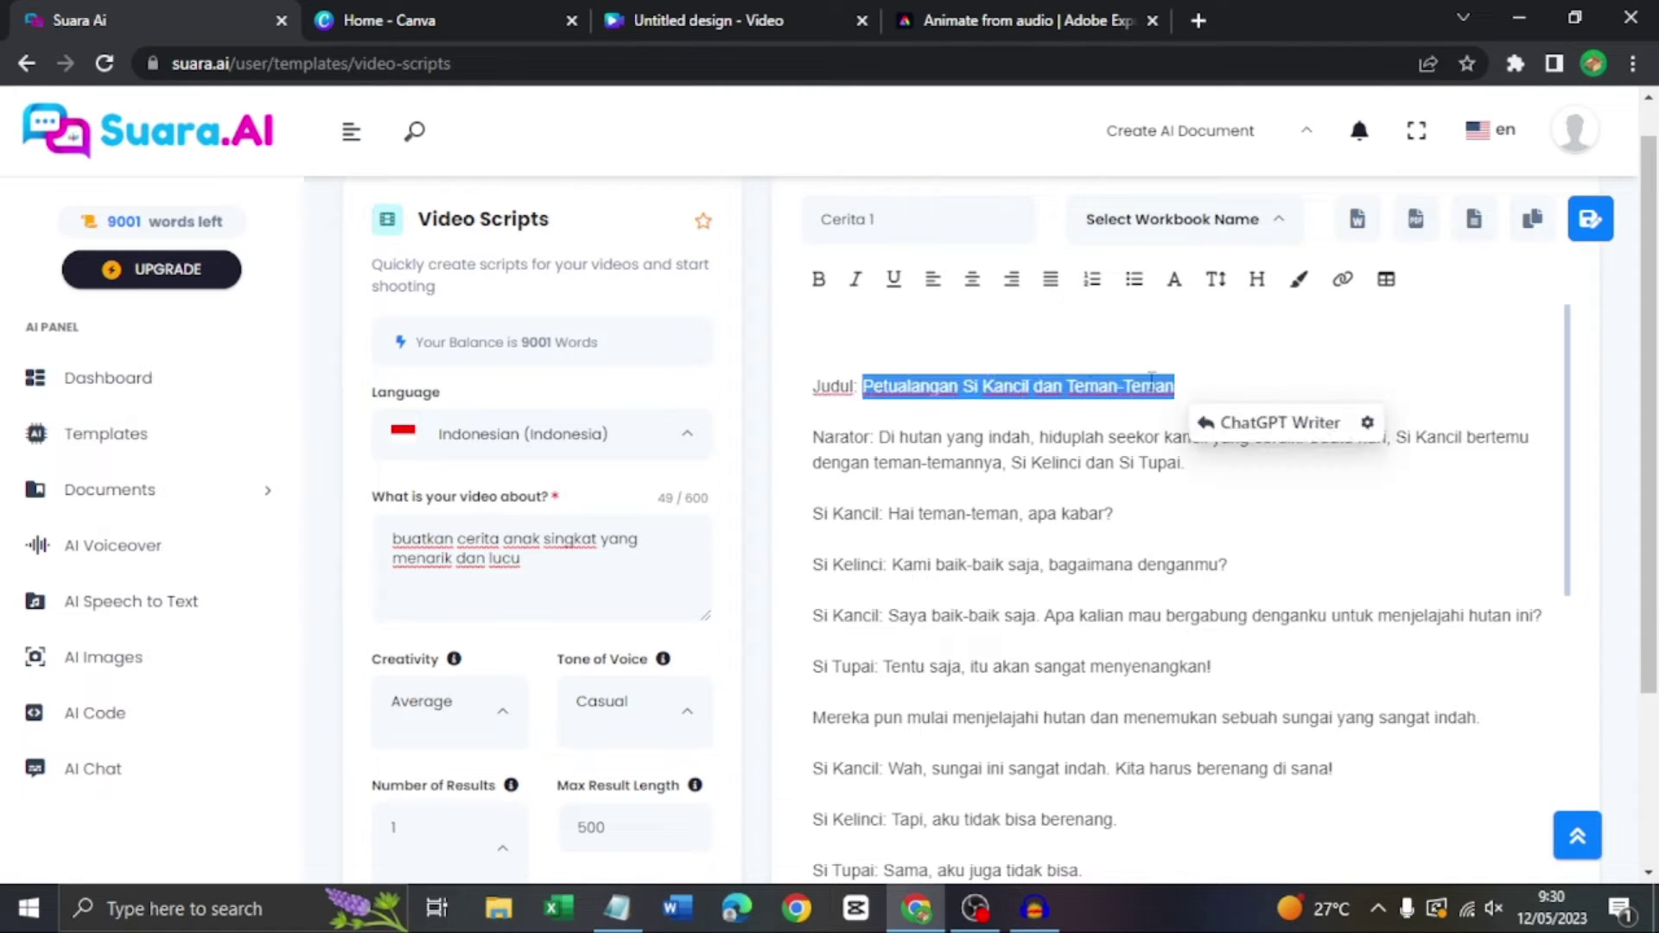
scroll(1126, 373, down, 2)
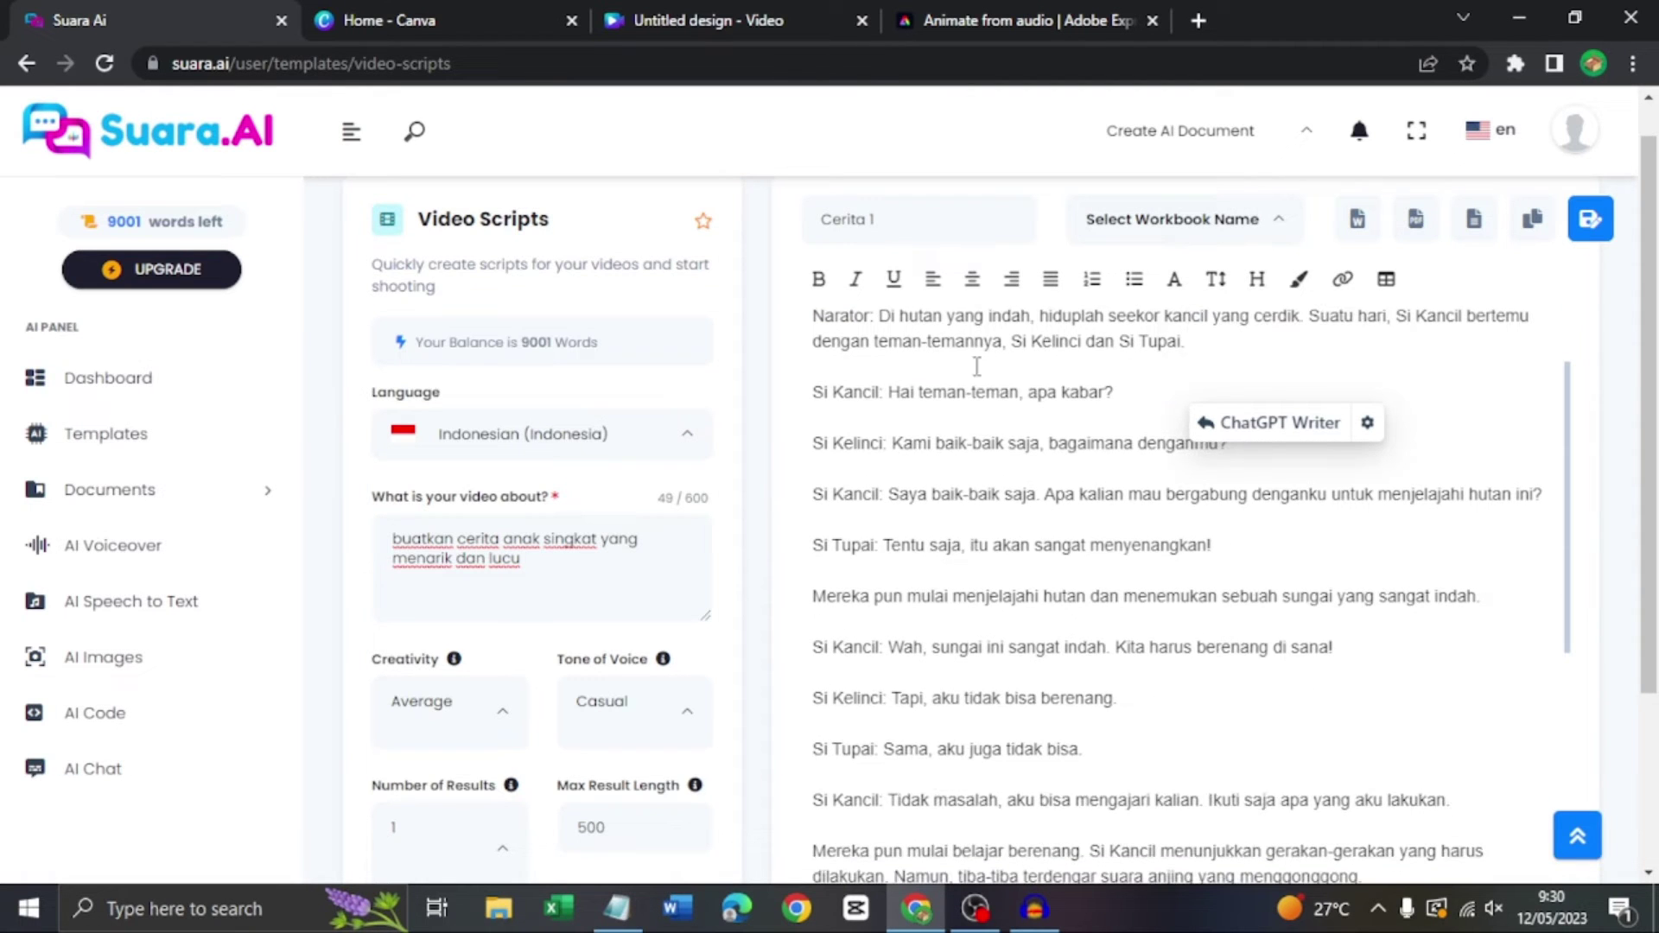
click(935, 350)
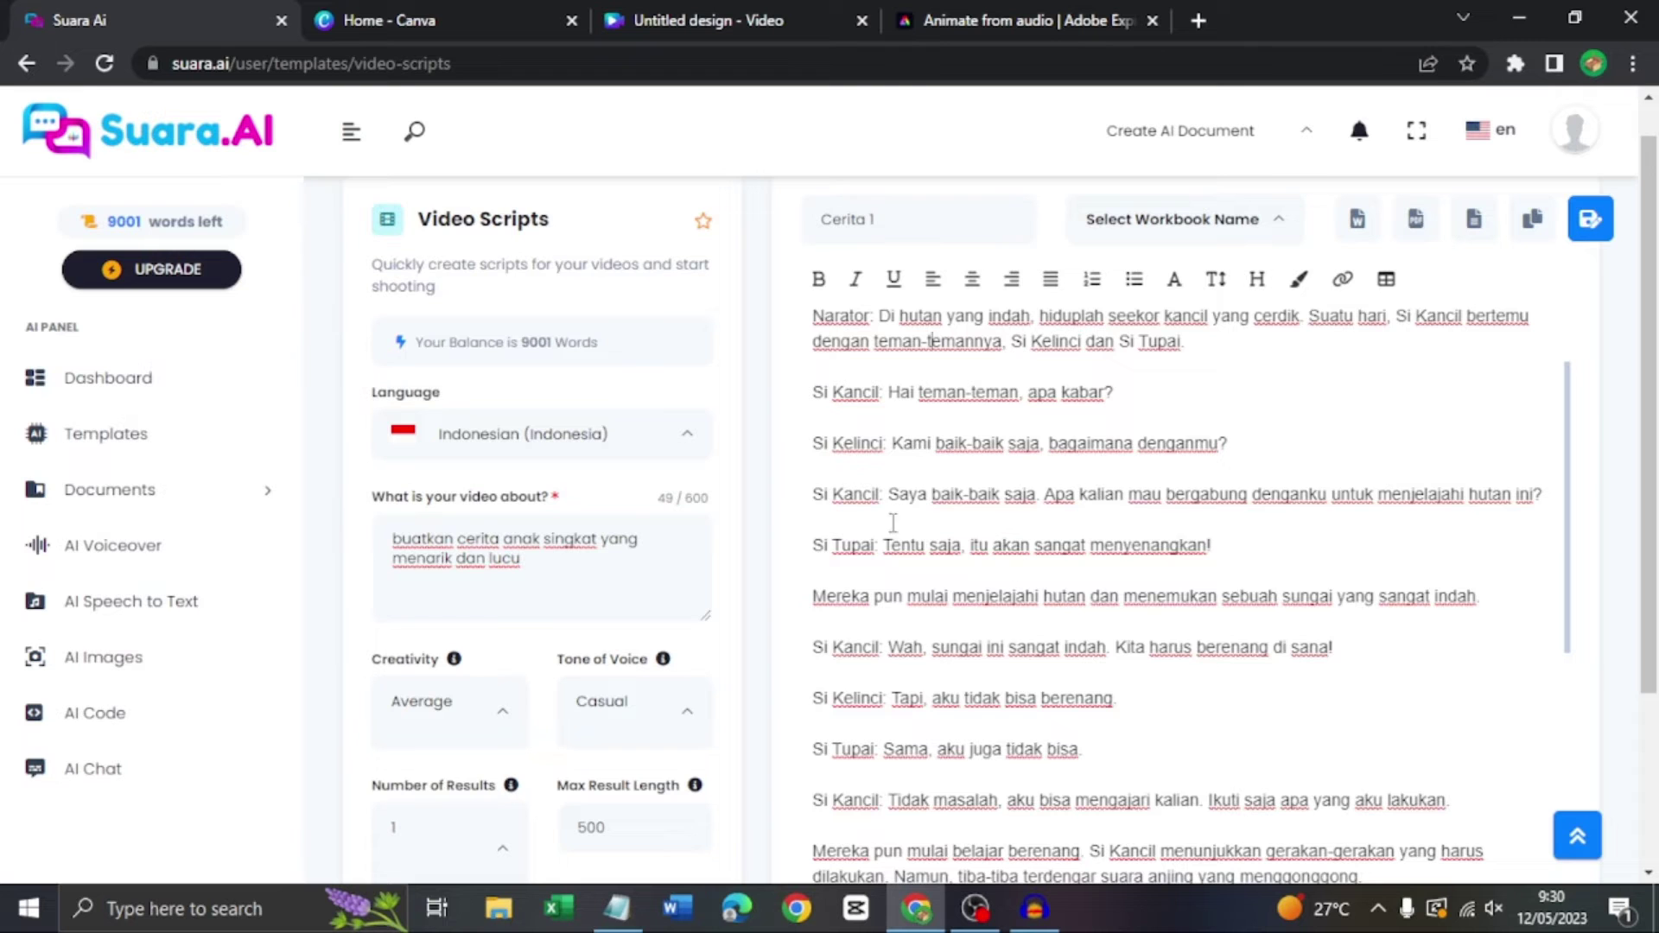
scroll(893, 523, down, 10)
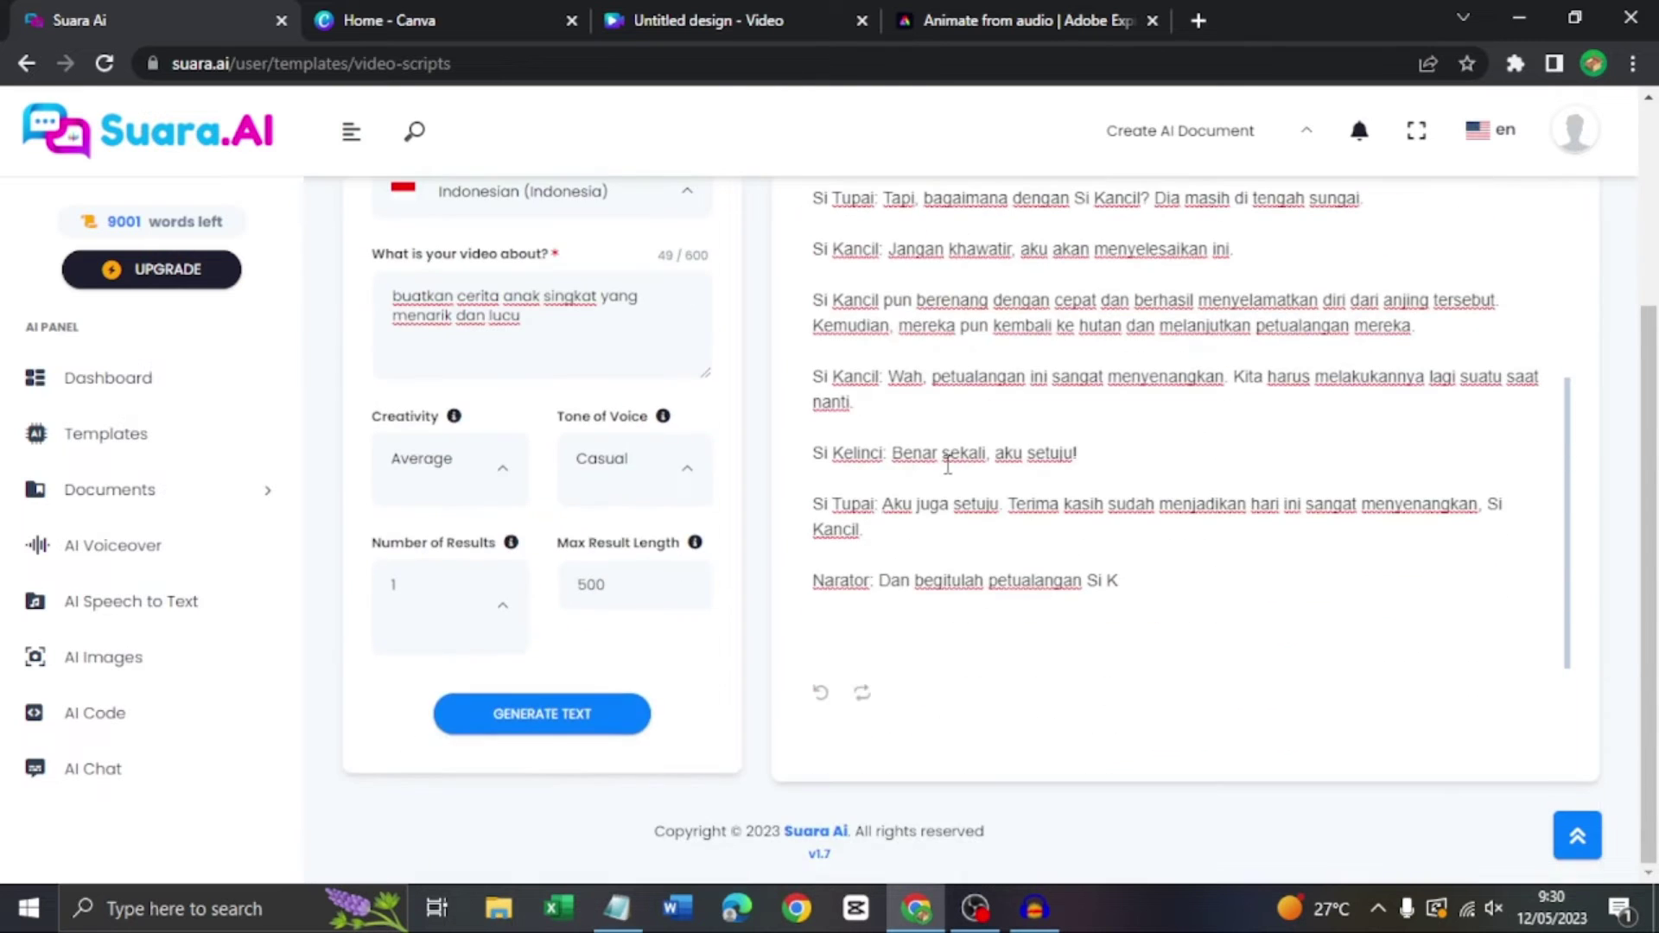
scroll(926, 458, up, 10)
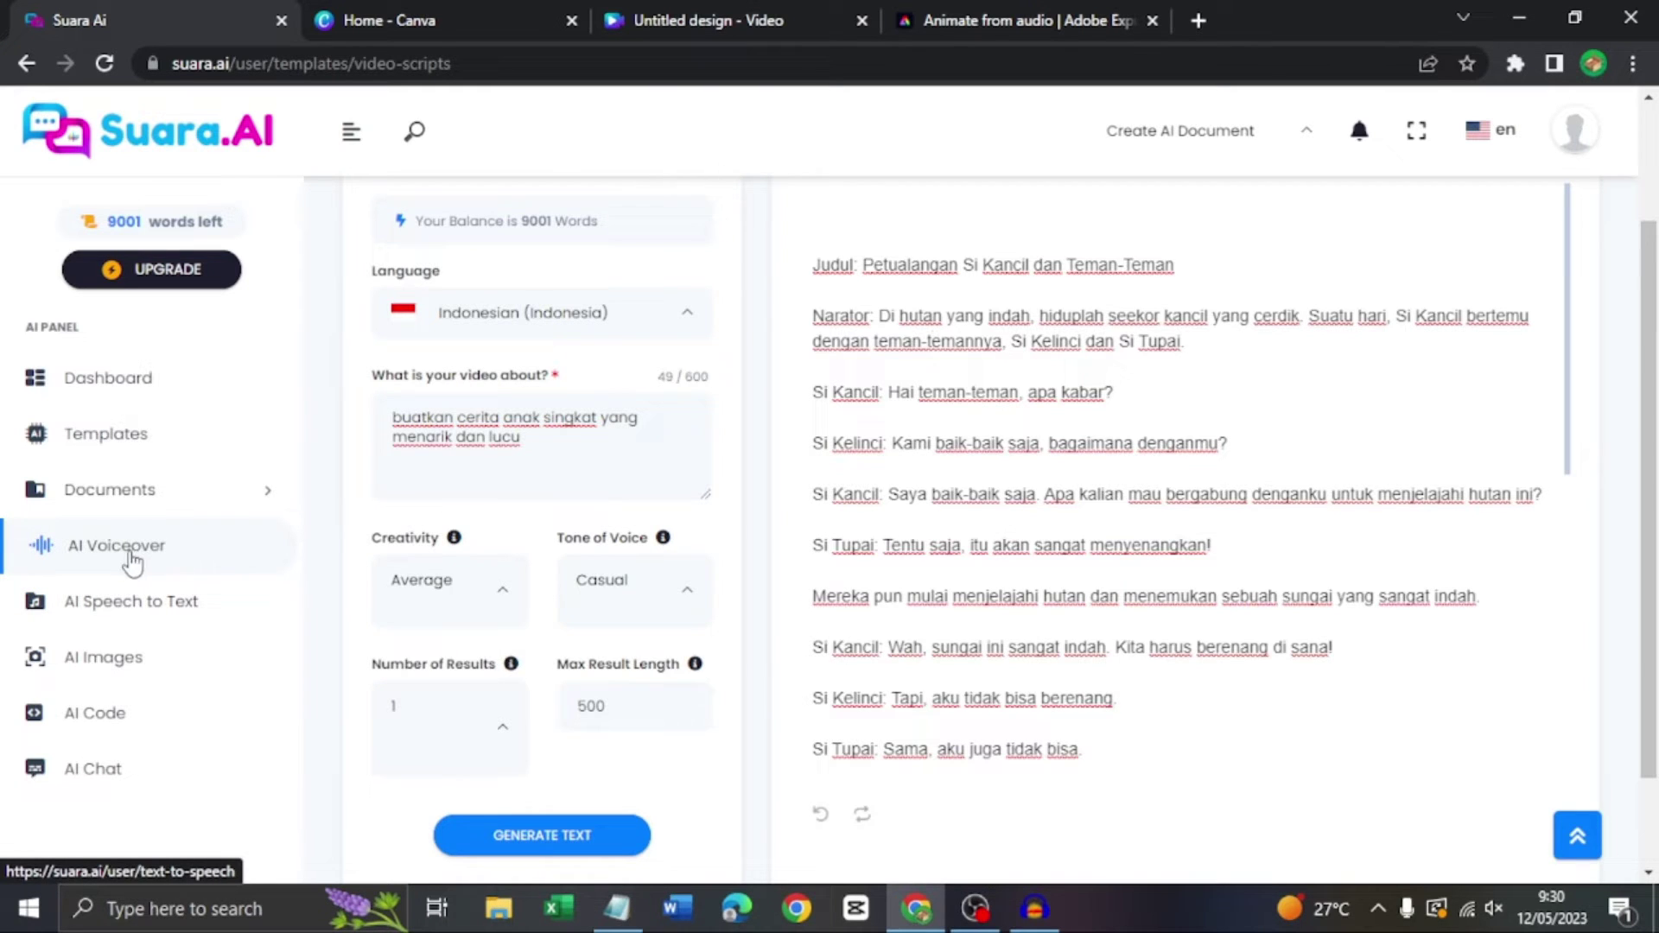
Open AI Voiceover in a separate browser tab and switch to it, keeping the script page open.
right_click(156, 553)
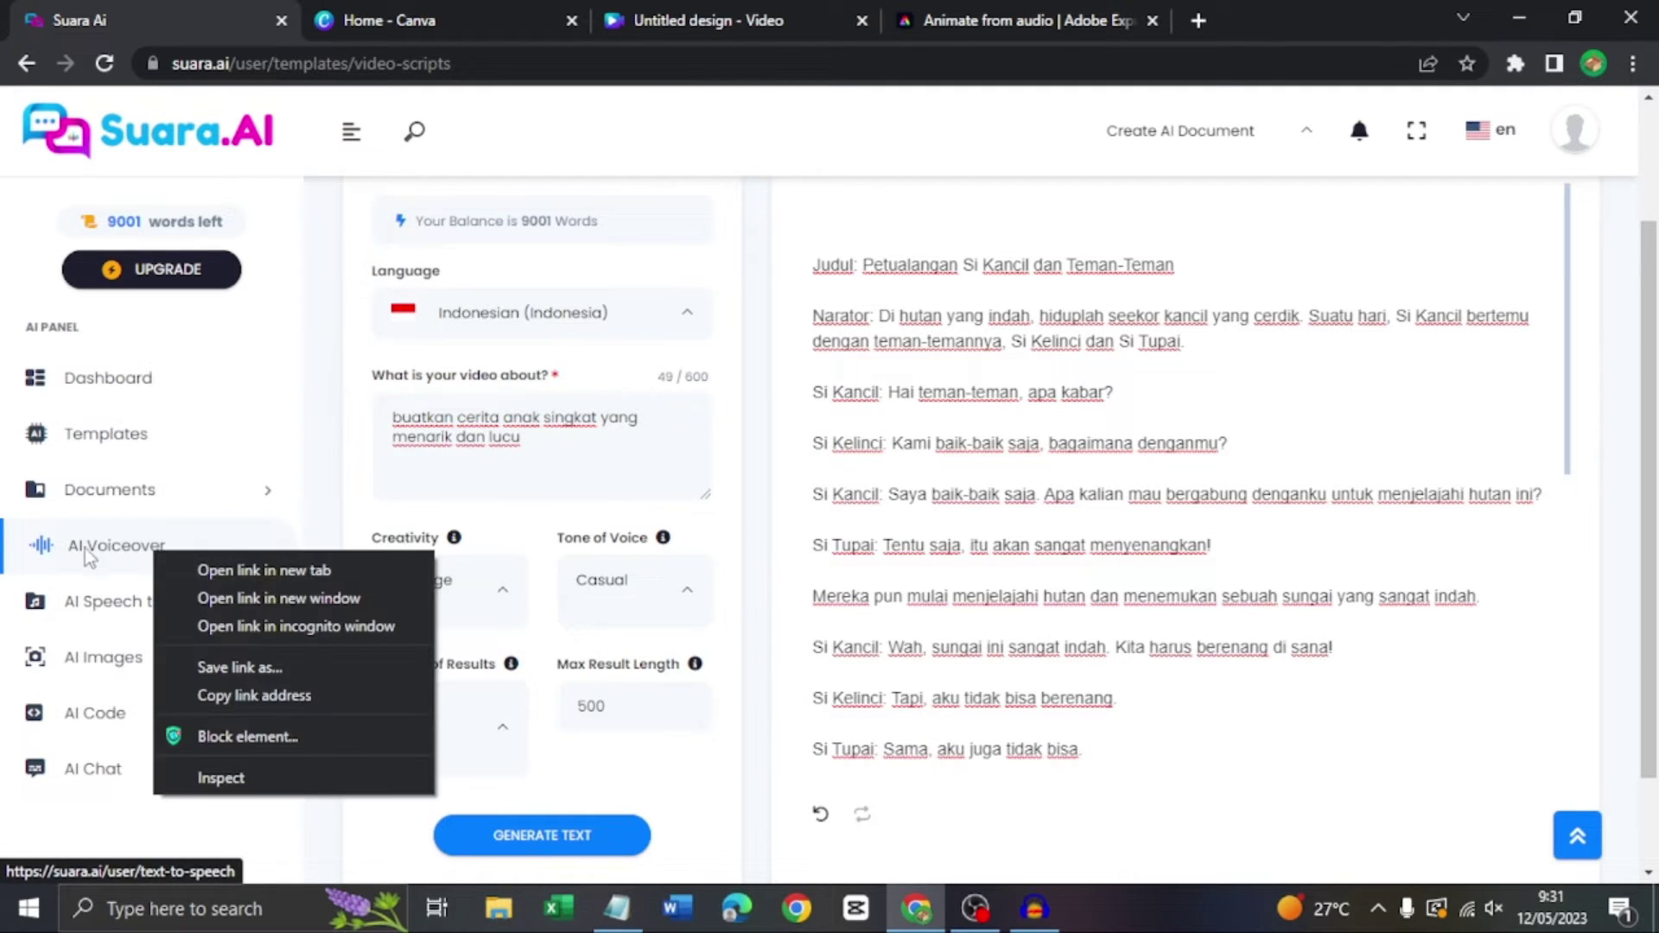
click(208, 570)
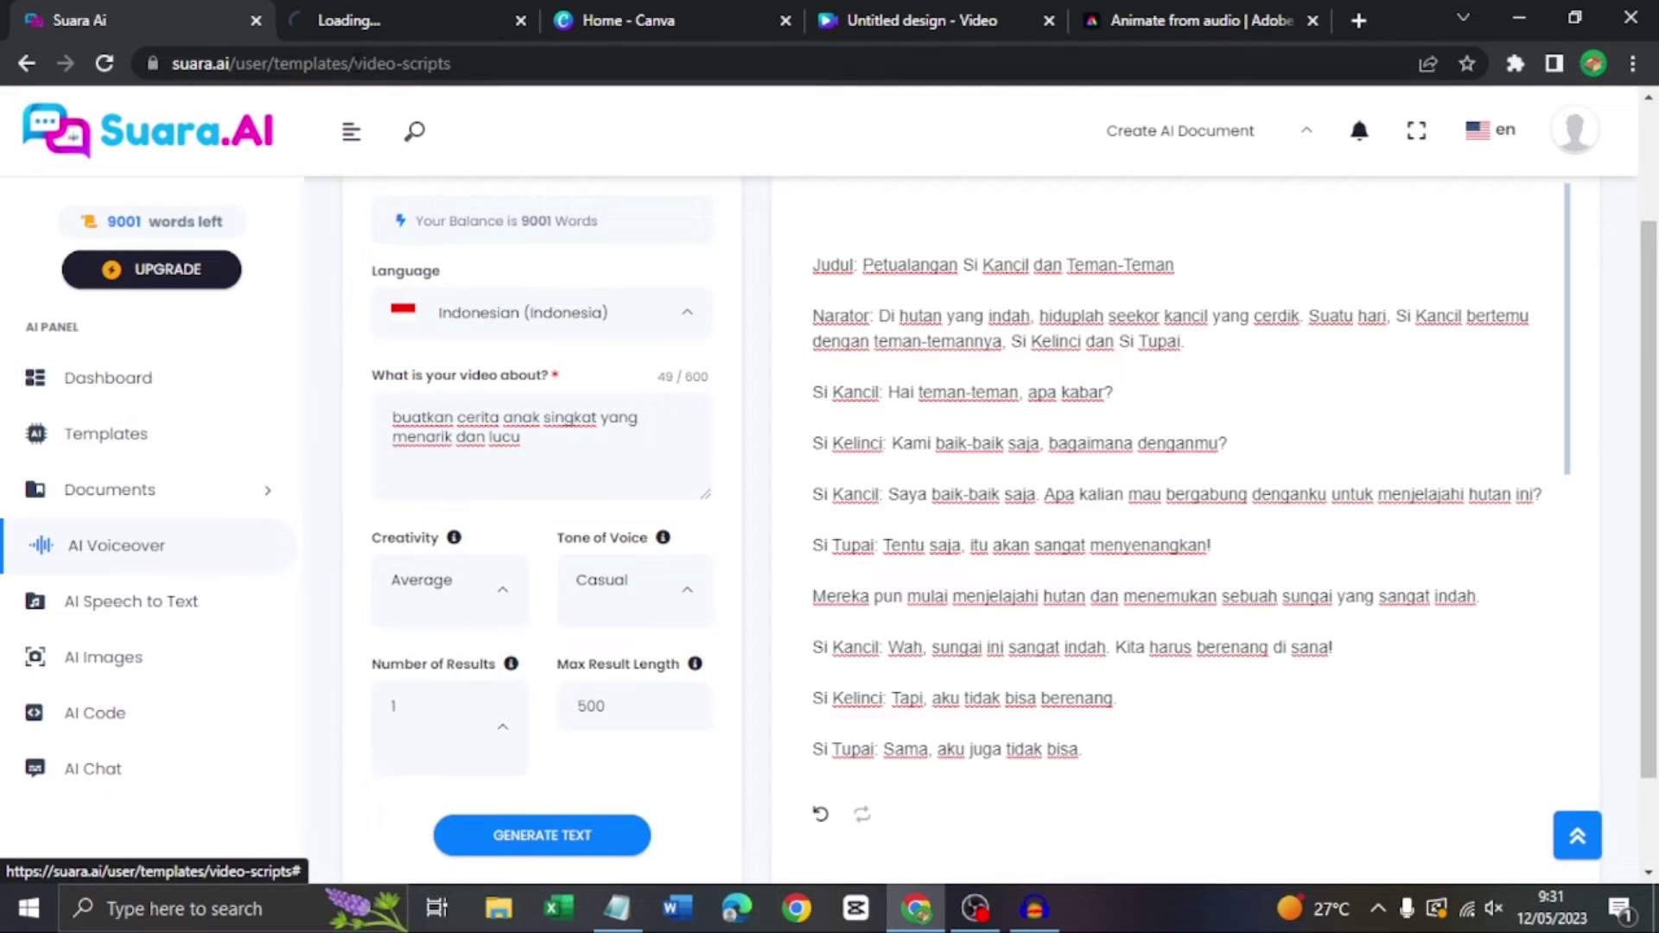
click(386, 10)
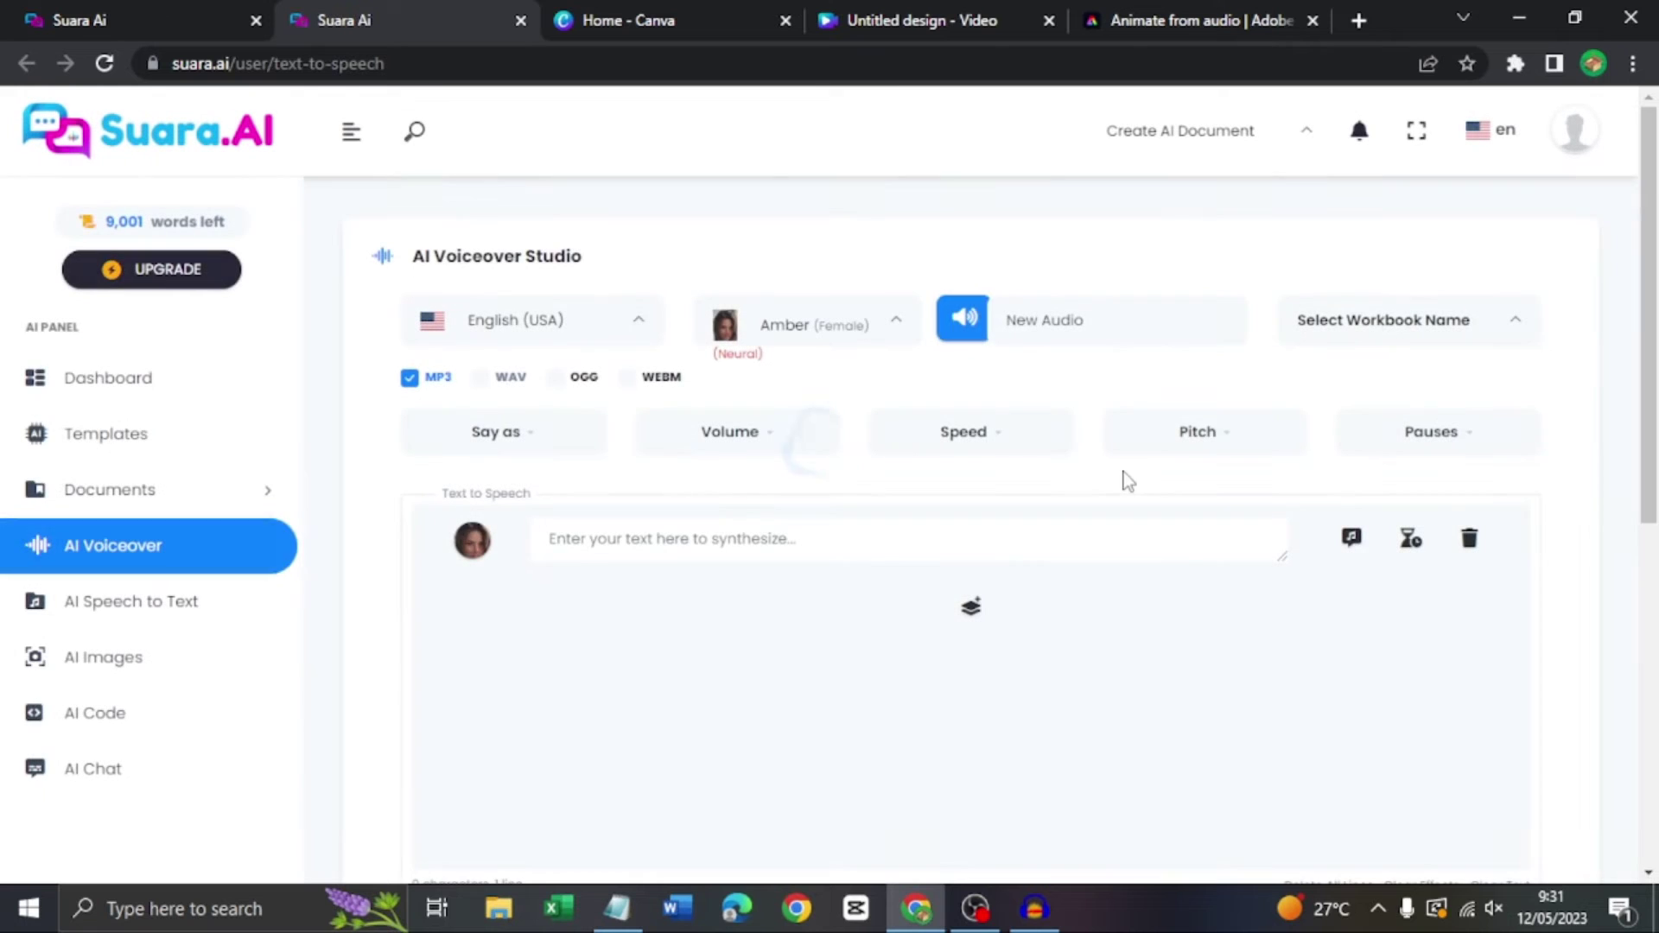
Set the voiceover language to Indonesian (Indonesia).
click(567, 323)
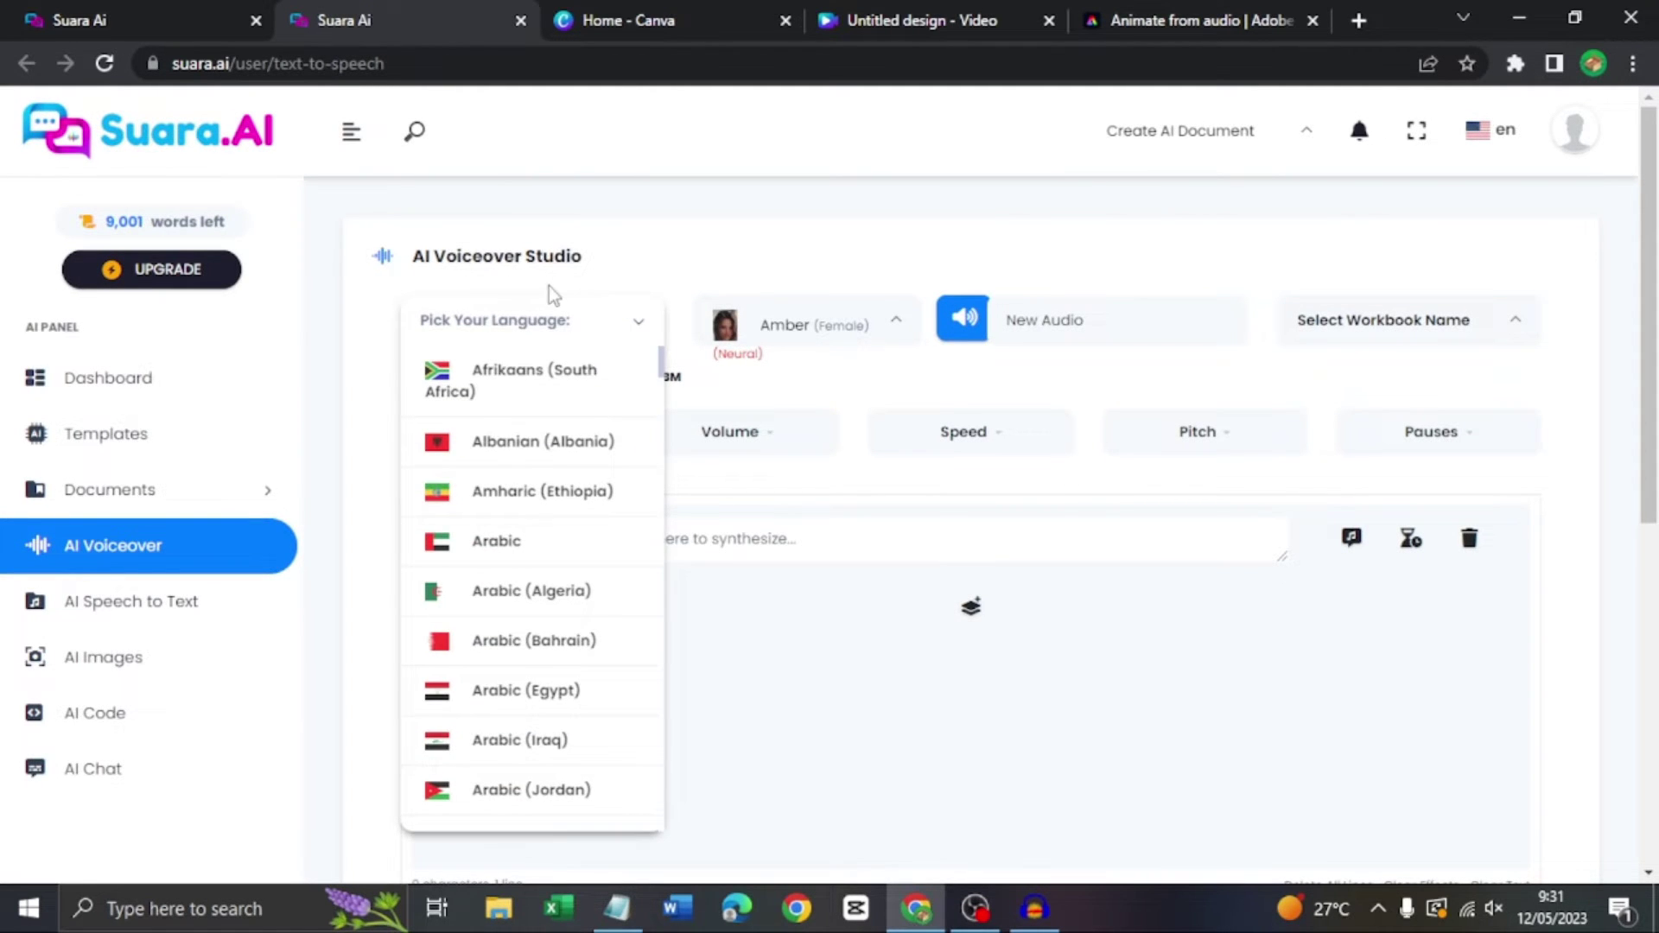
scroll(557, 519, down, 12)
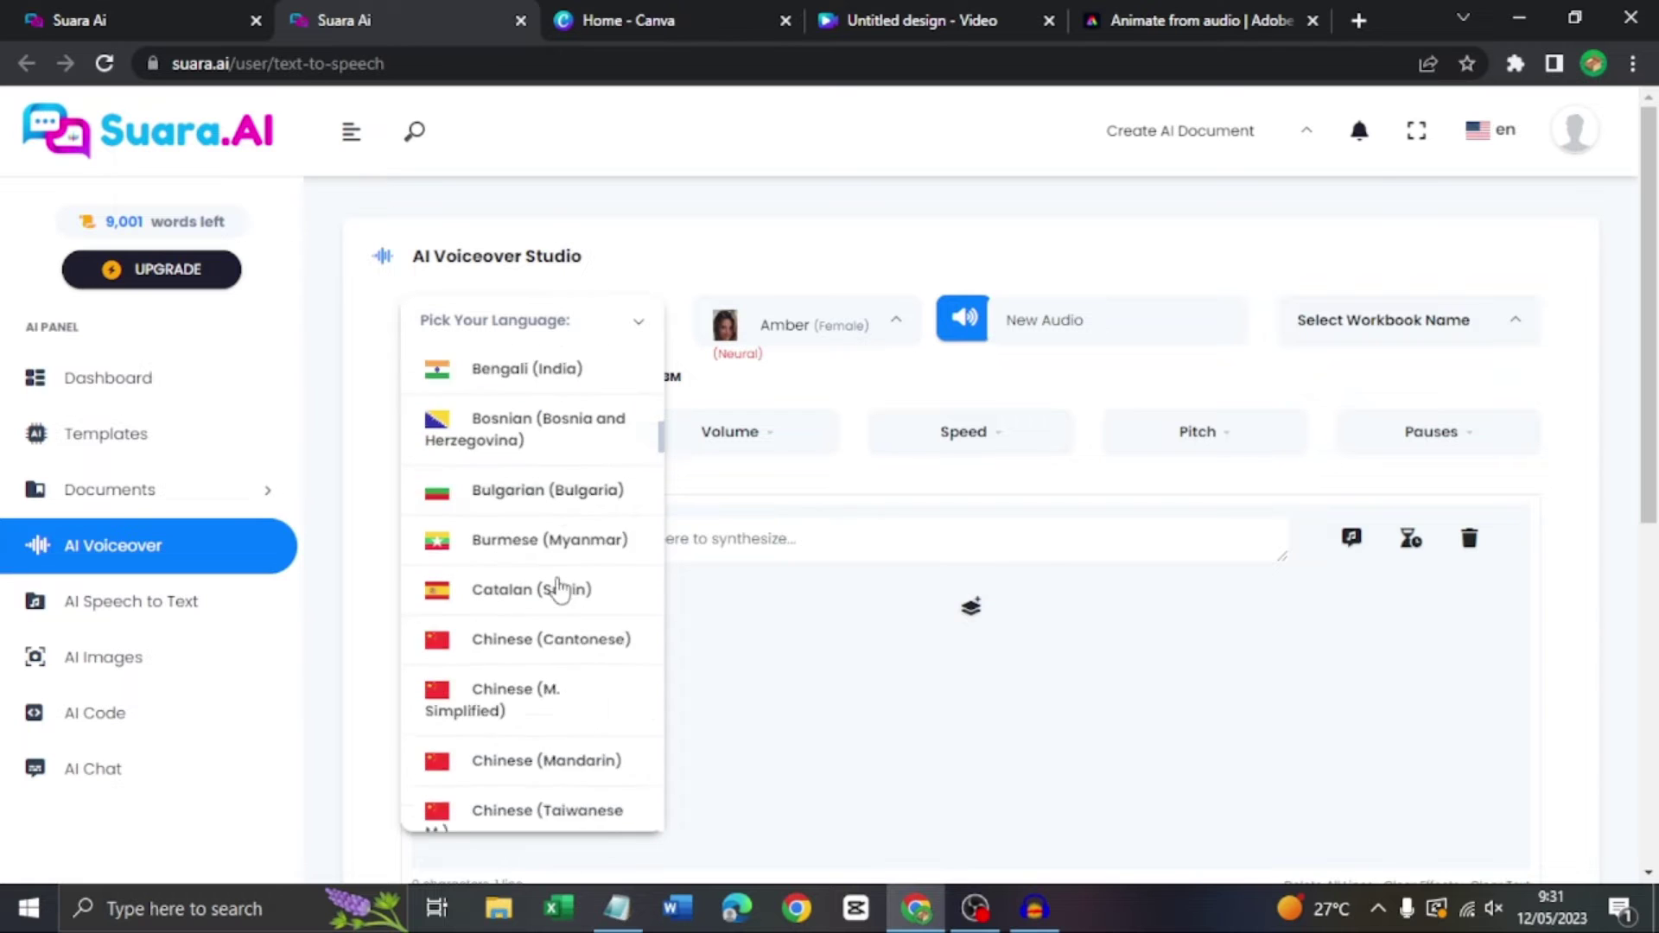
scroll(560, 605, down, 10)
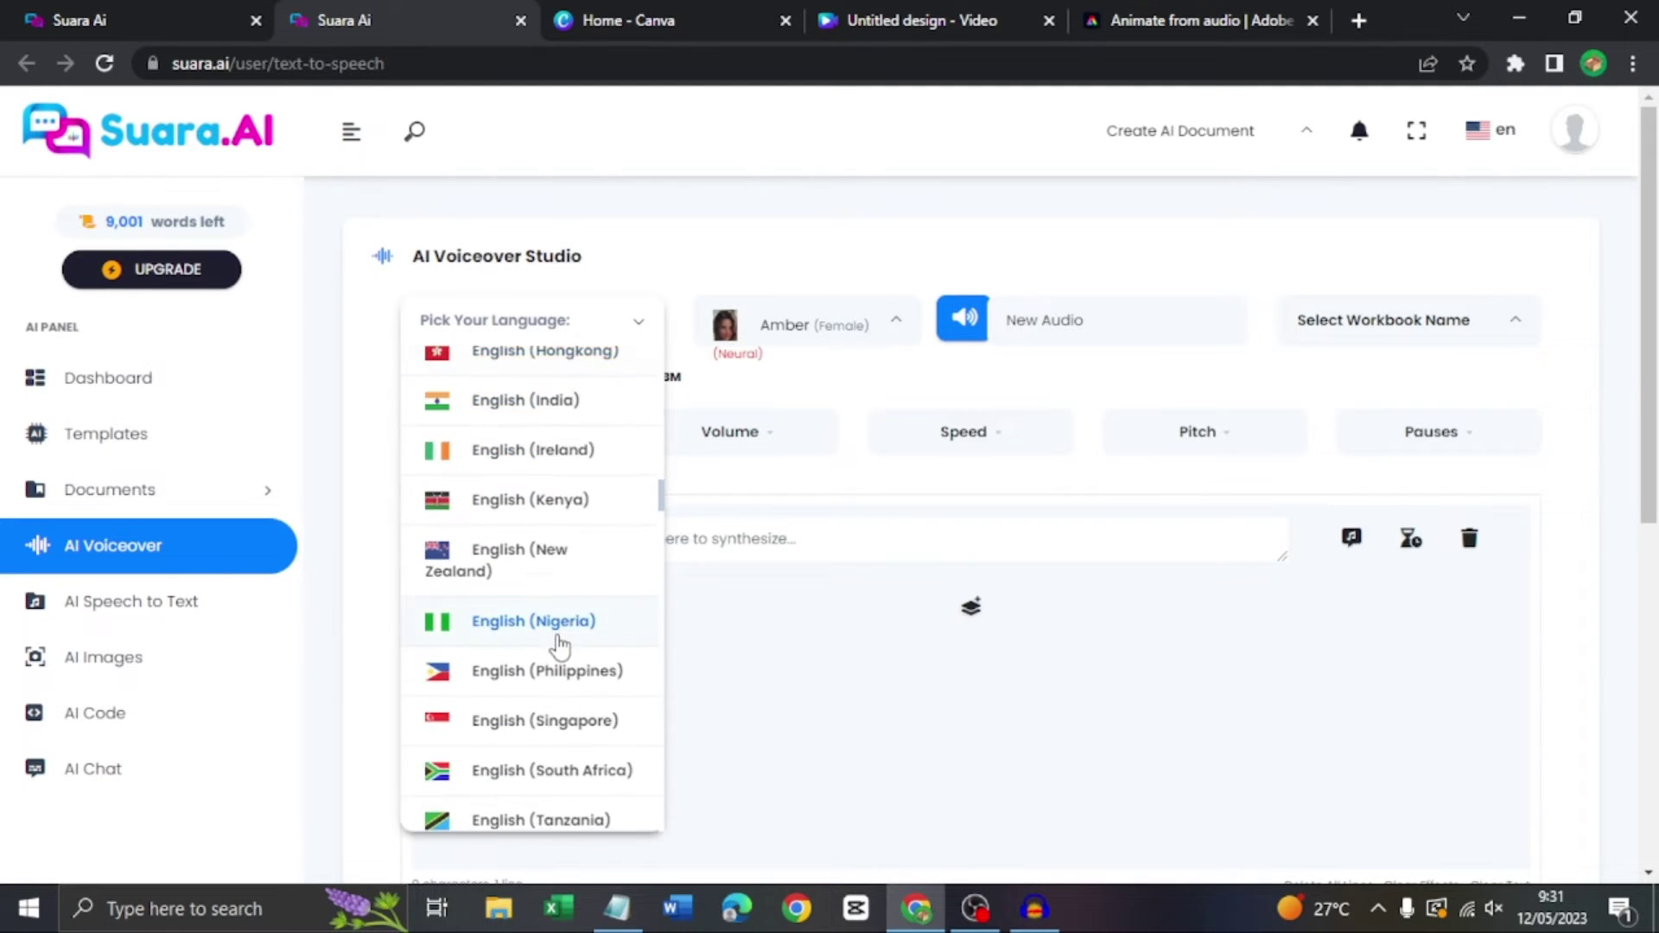
scroll(560, 644, down, 10)
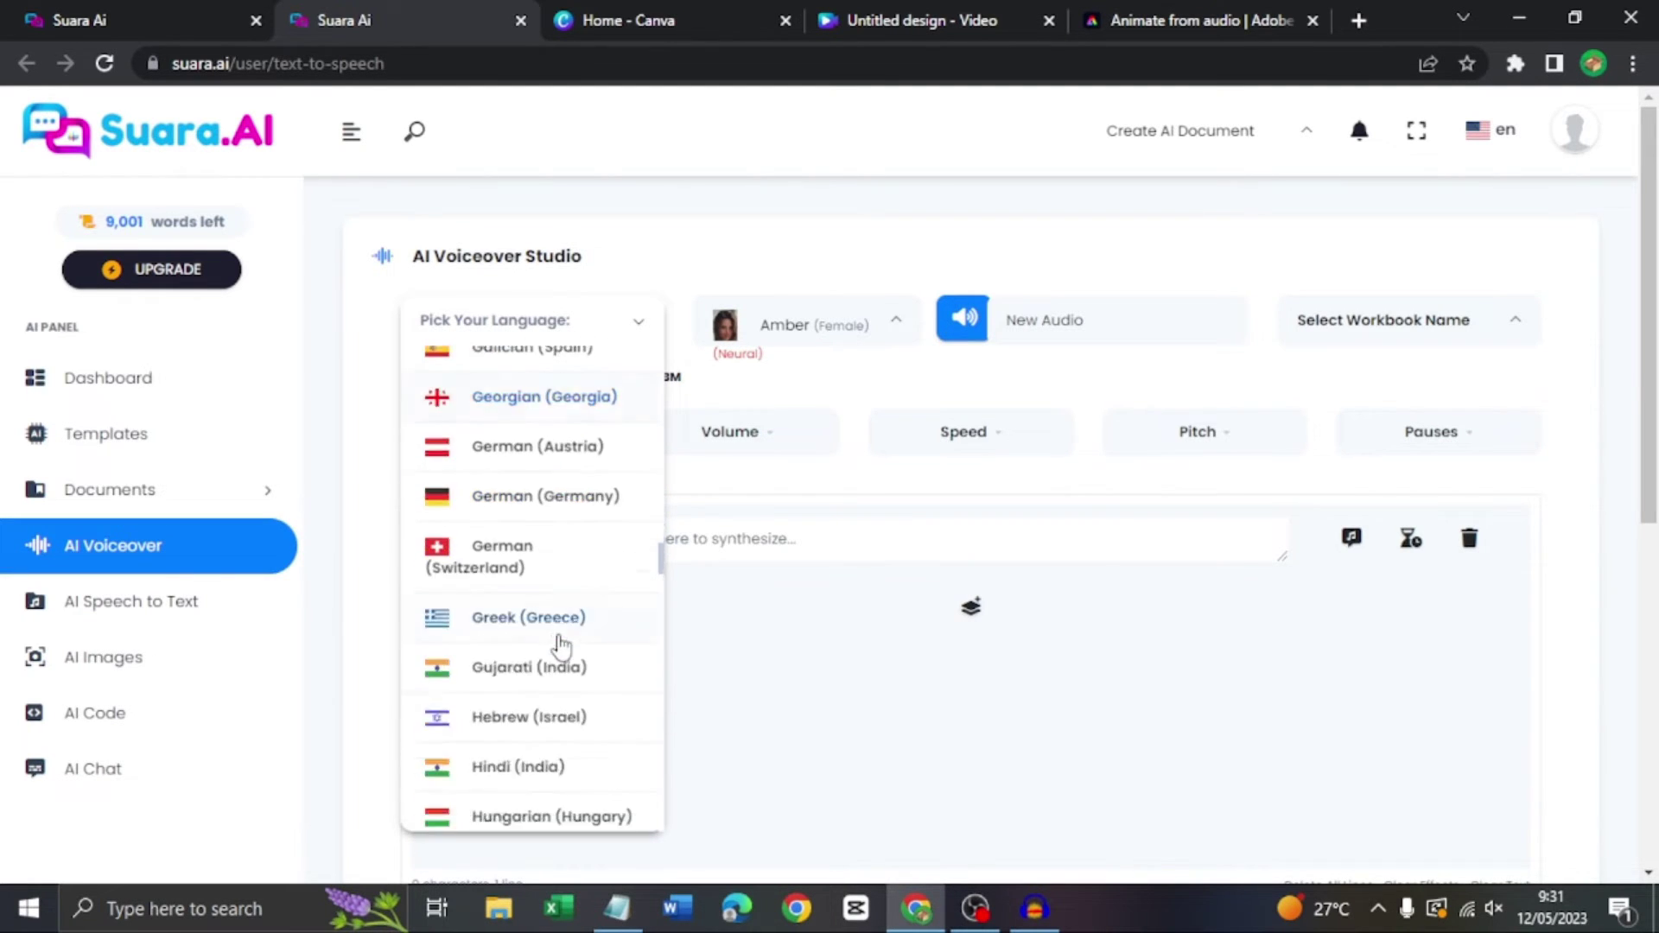
scroll(560, 644, down, 5)
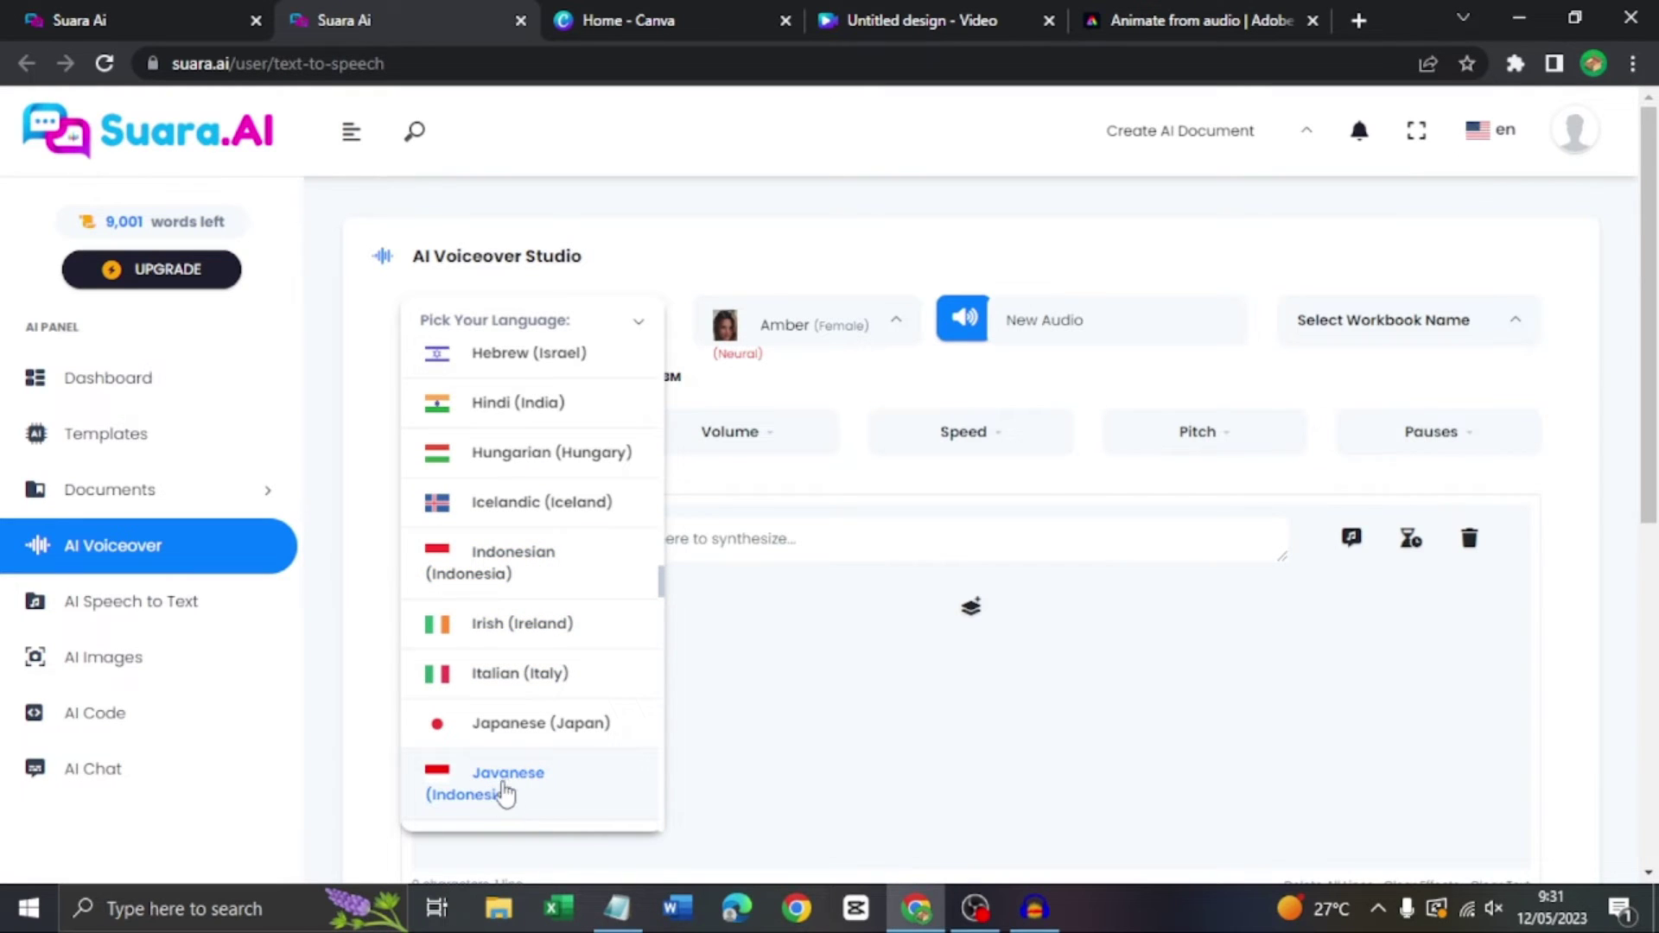
scroll(510, 788, down, 2)
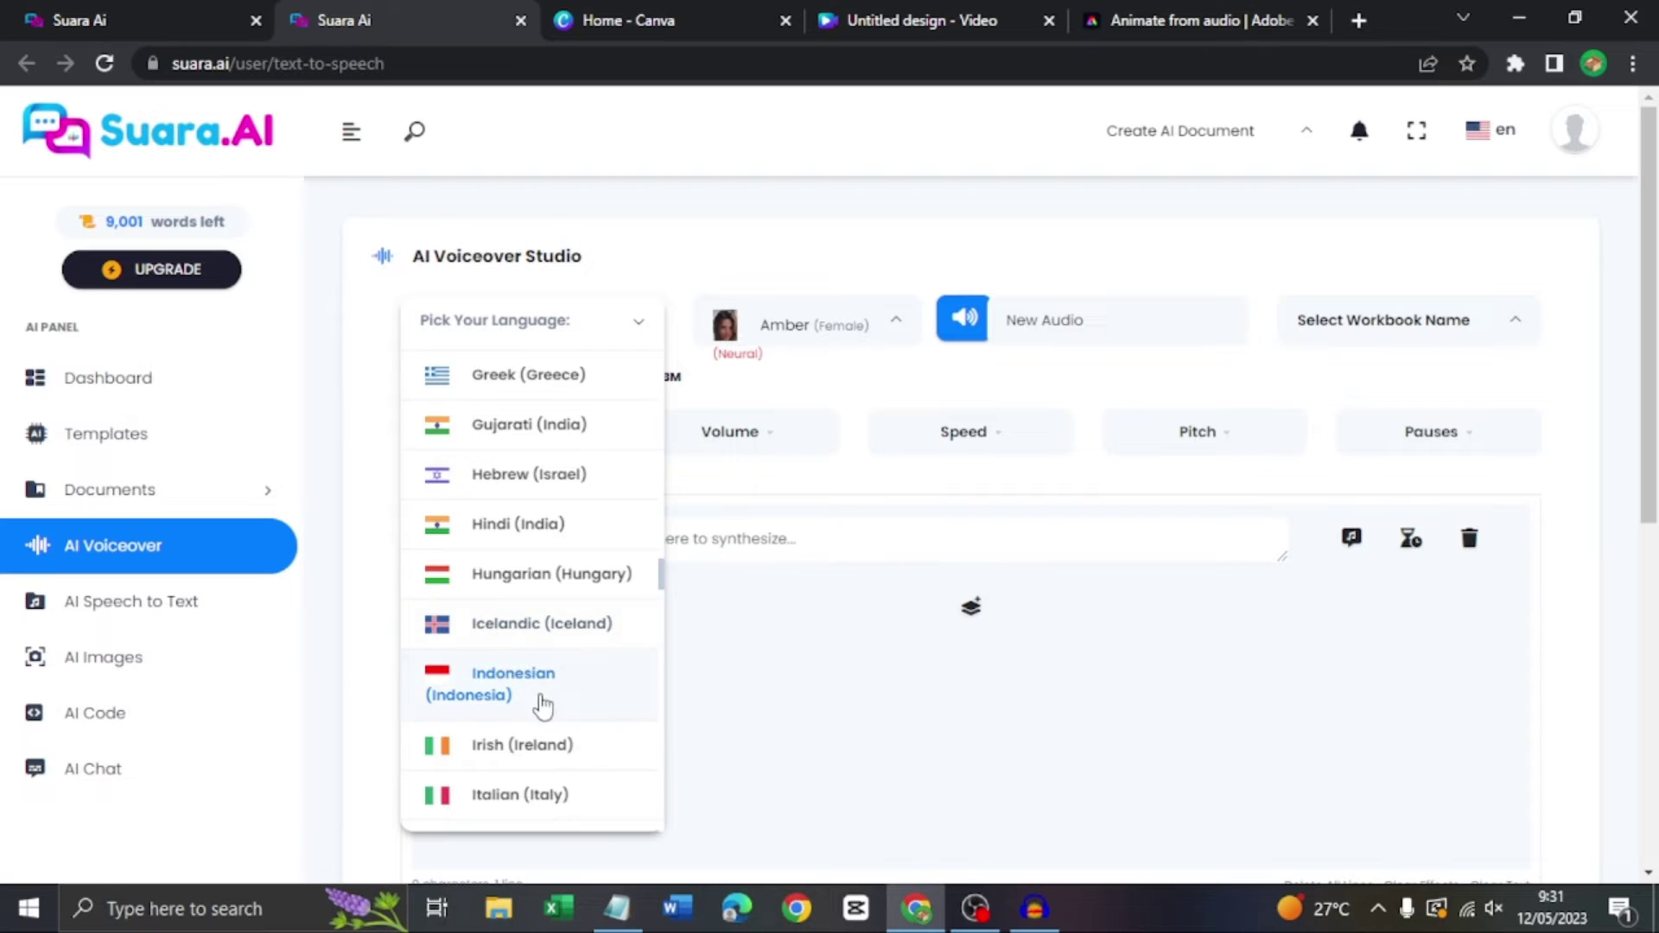
click(548, 691)
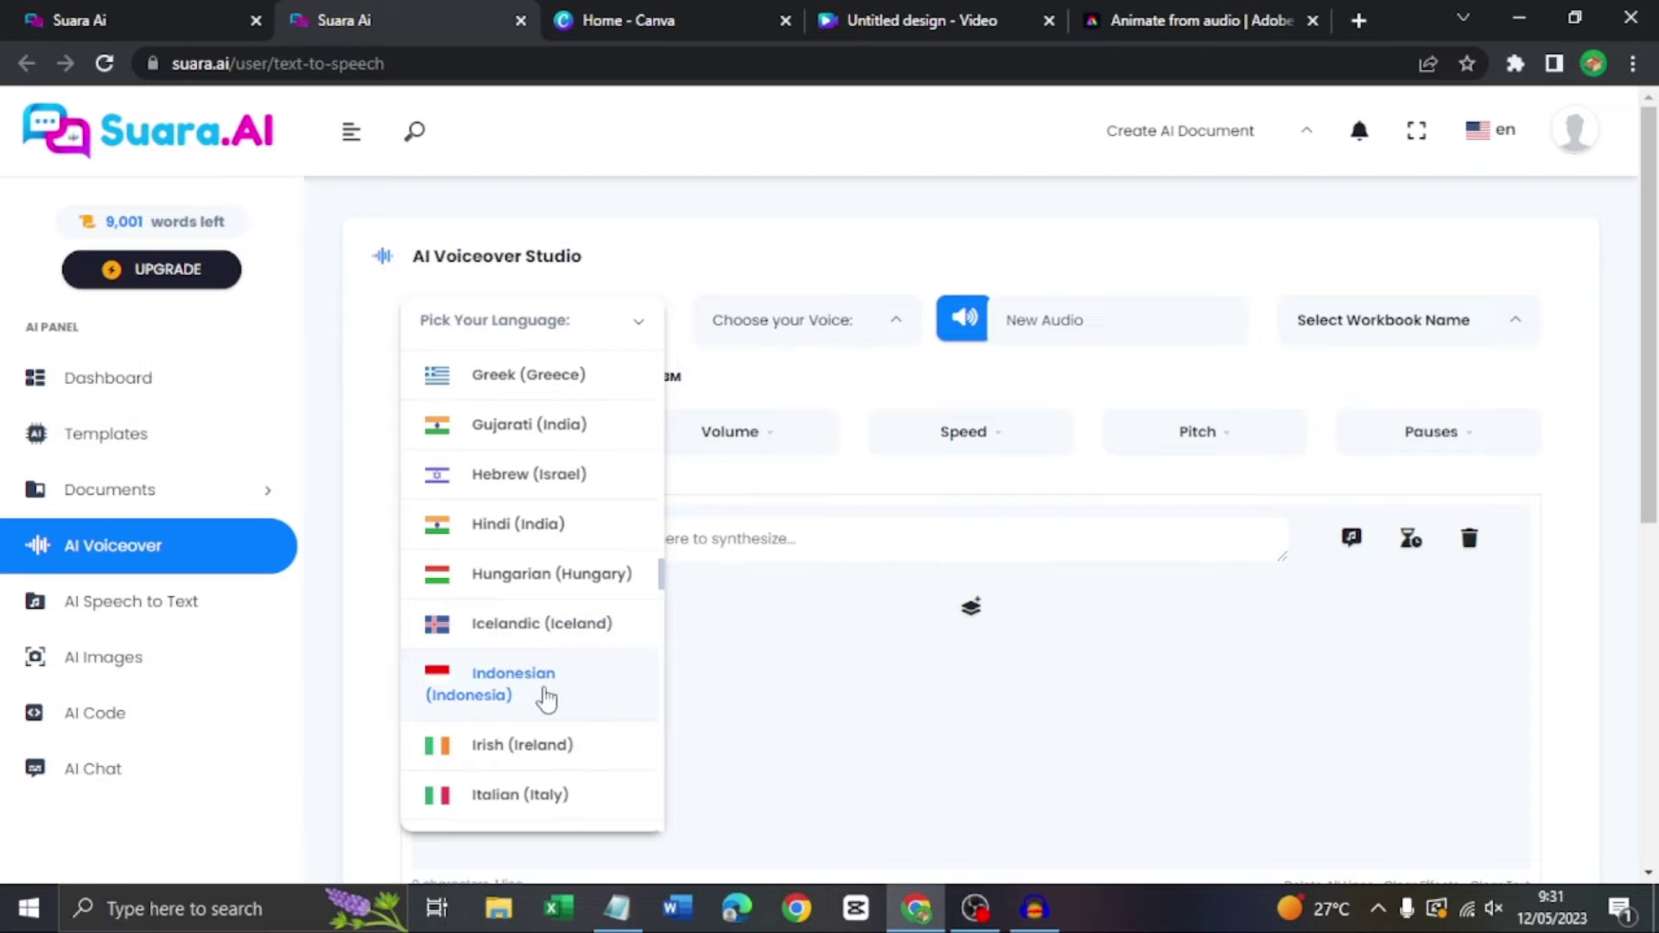
Check the chosen character in Adobe Express and select the matching female voice Aulia for the voiceover.
click(826, 327)
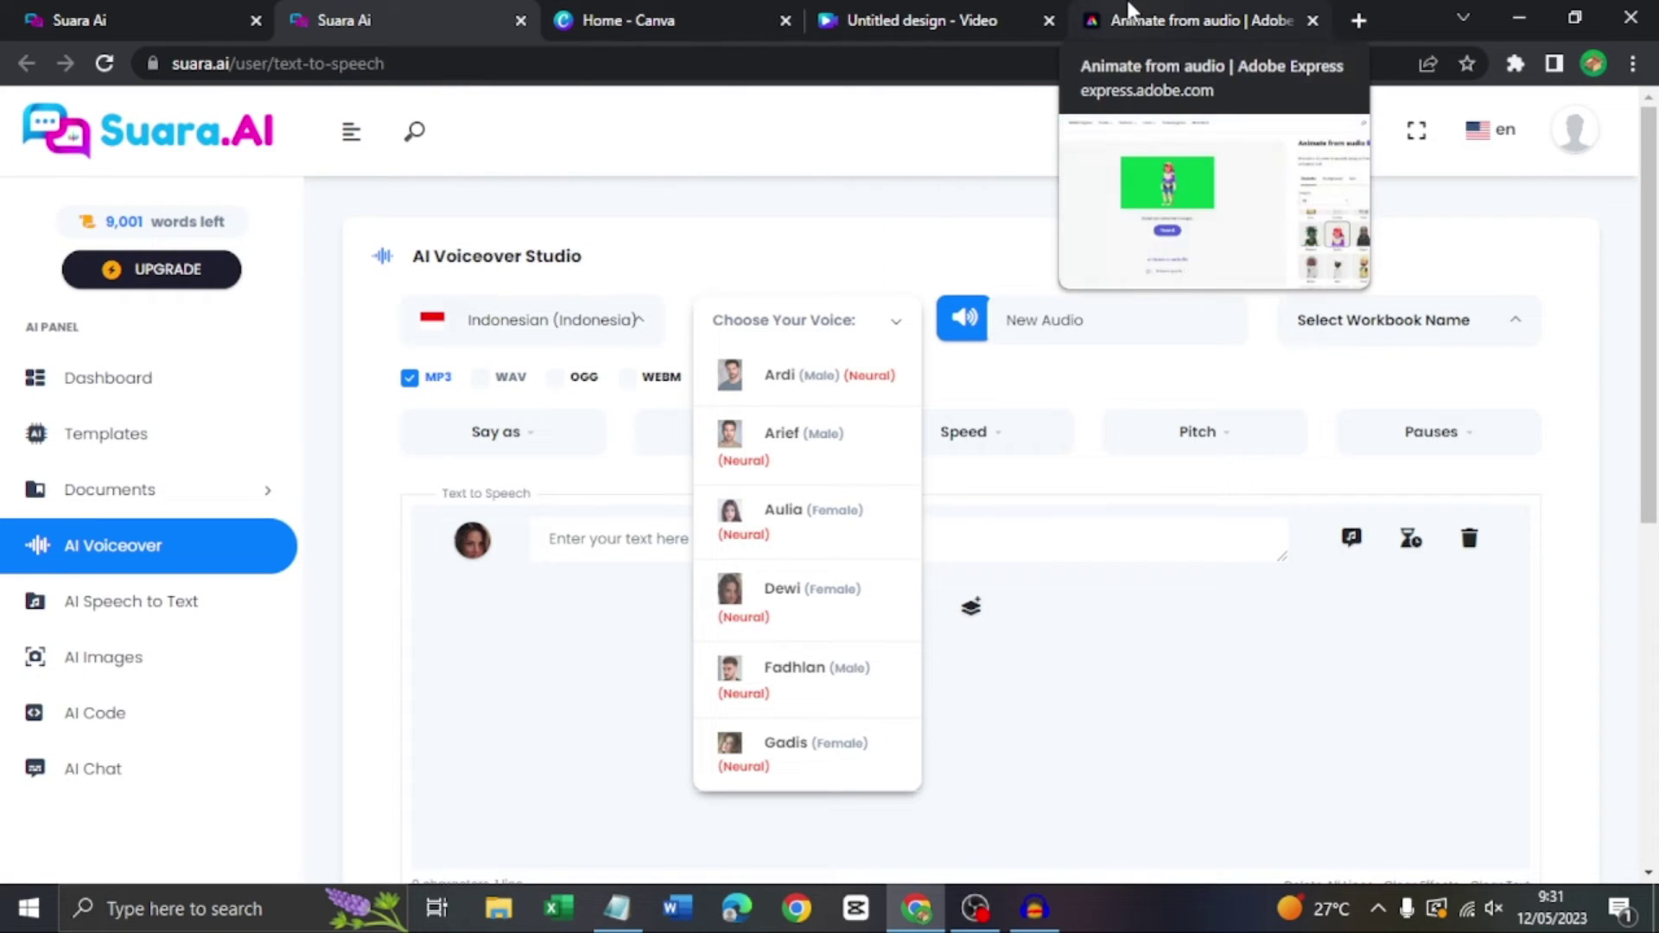
click(1138, 13)
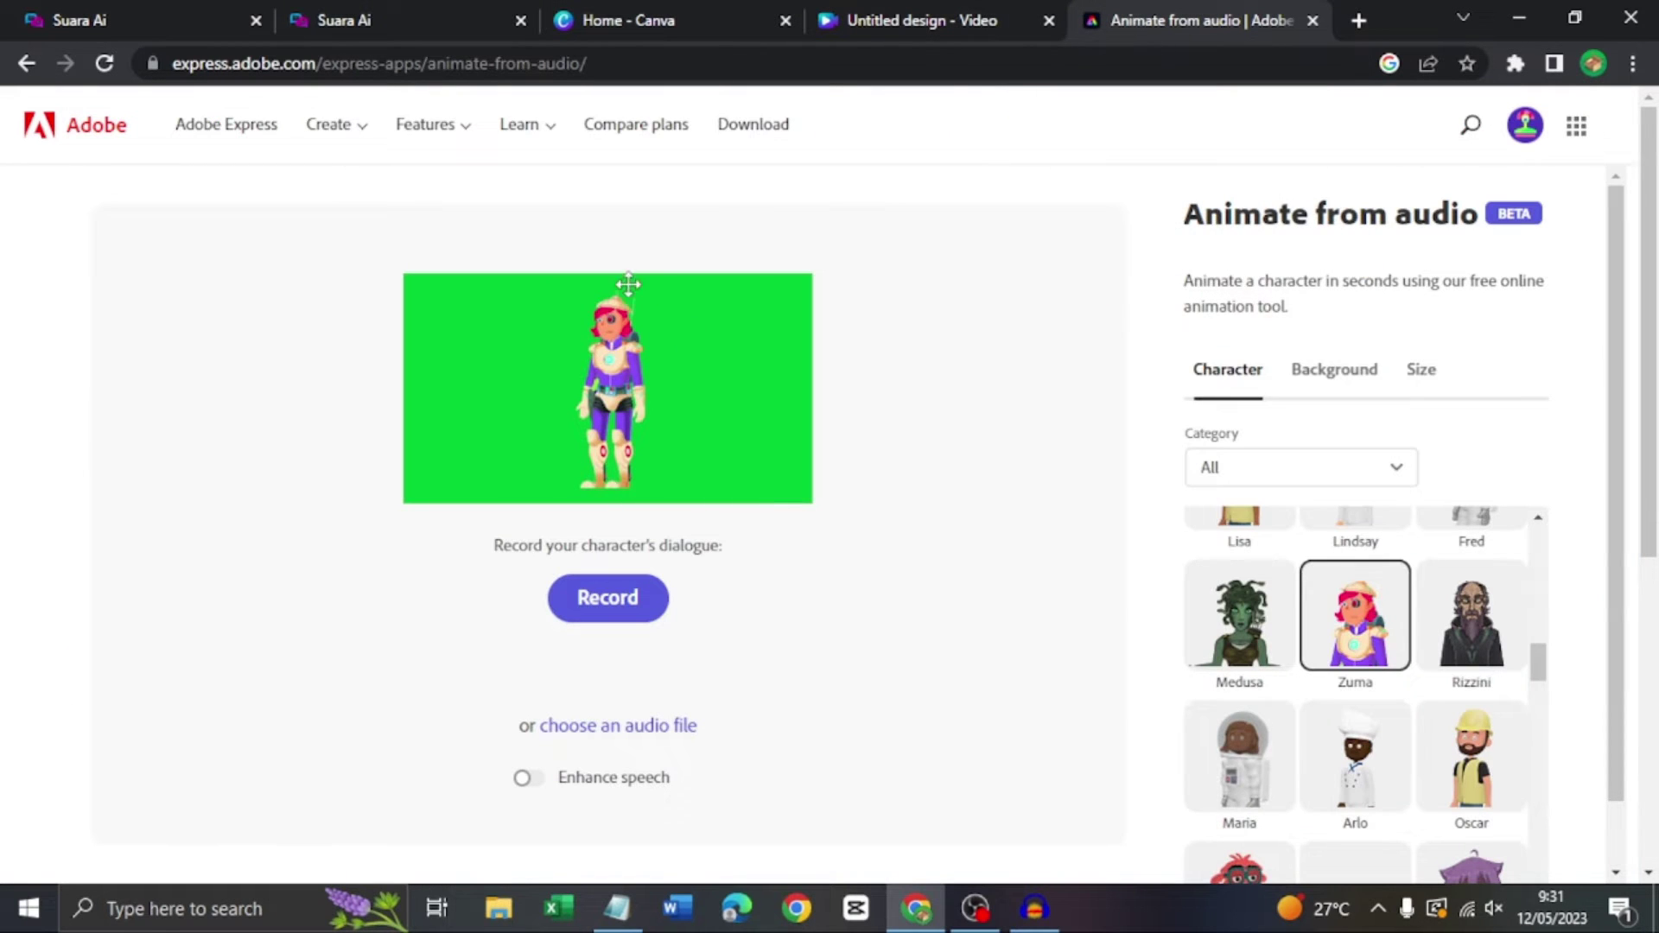
click(413, 12)
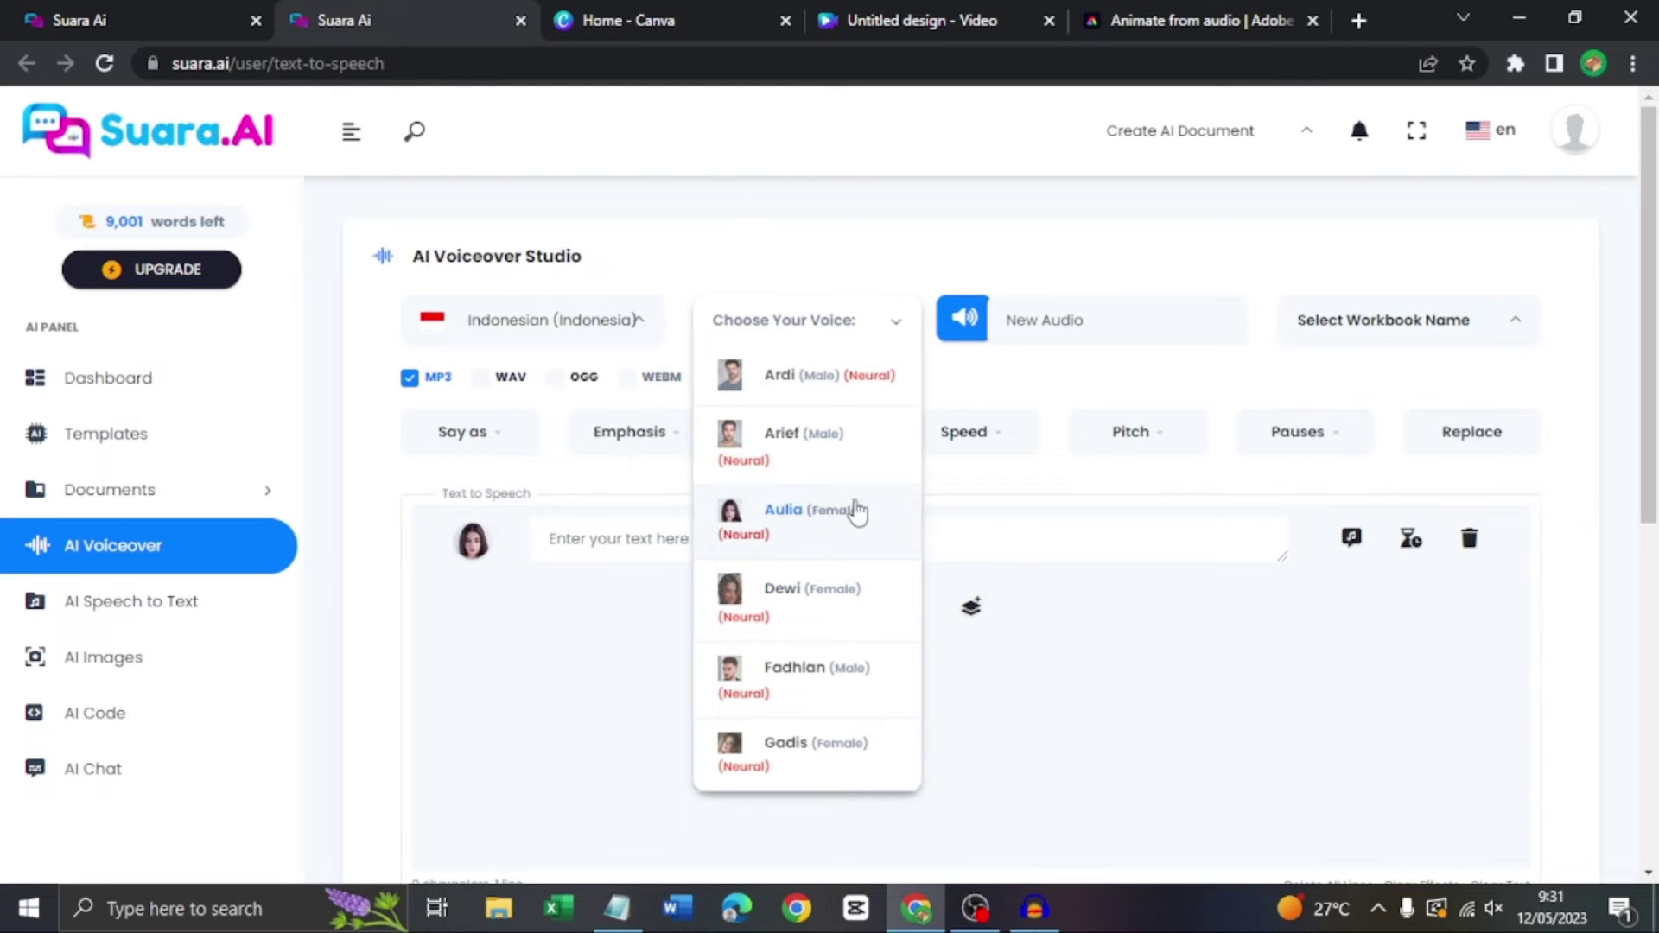
click(843, 514)
Replace the default audio title with "Audio 1".
click(1027, 319)
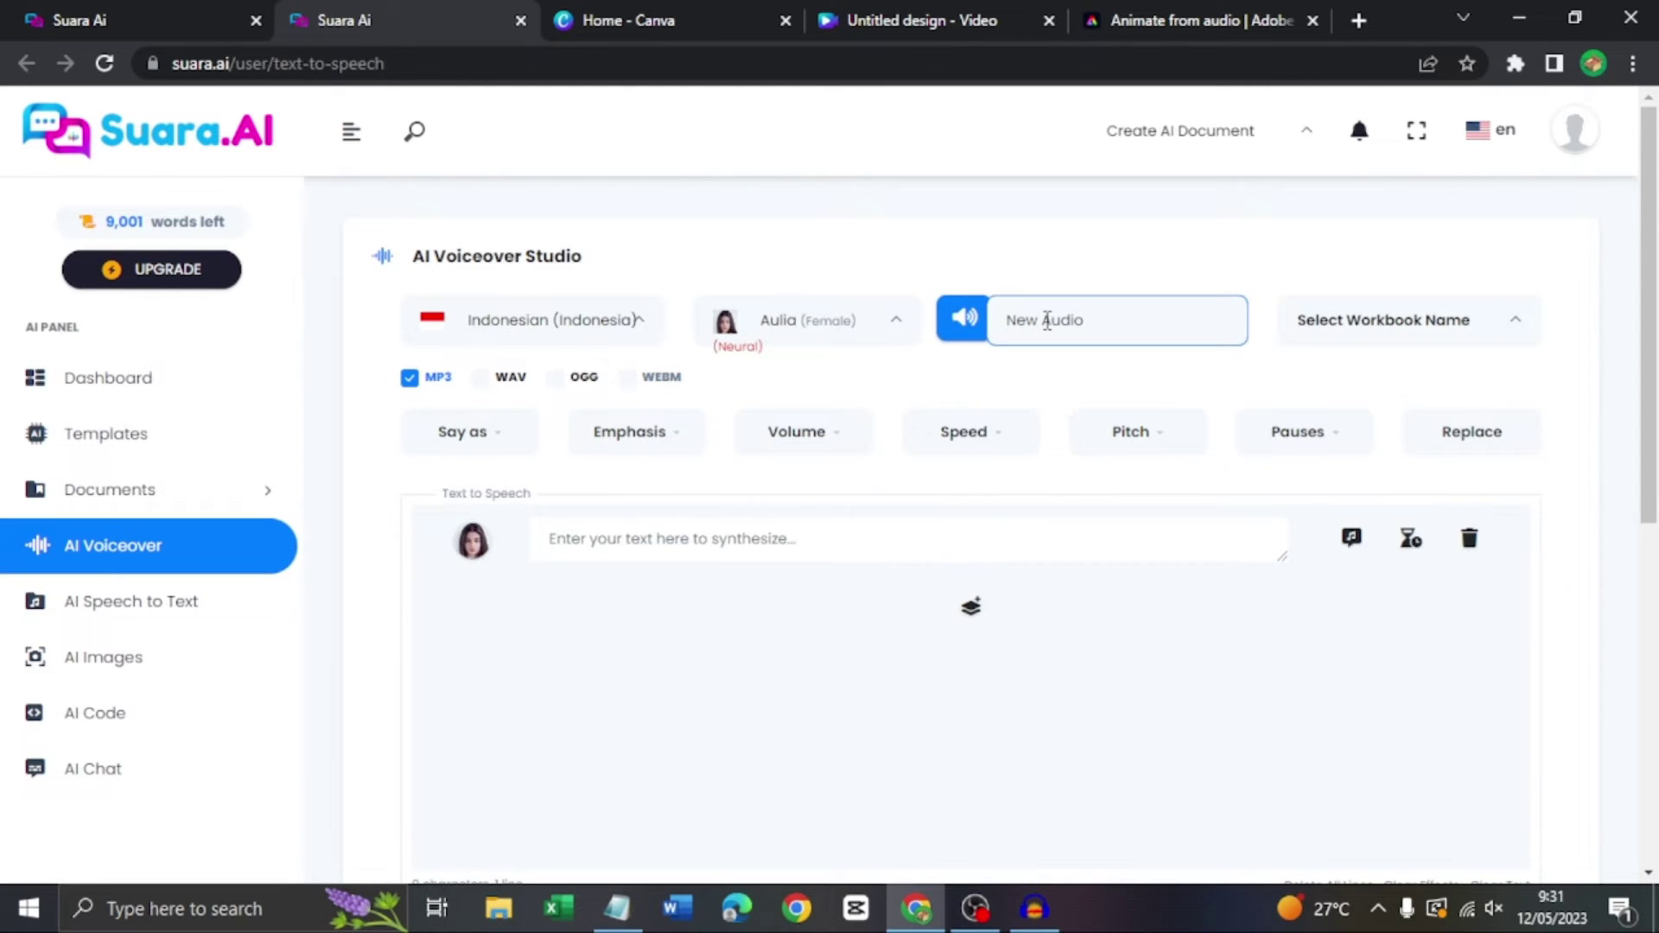
drag(1132, 318, 997, 313)
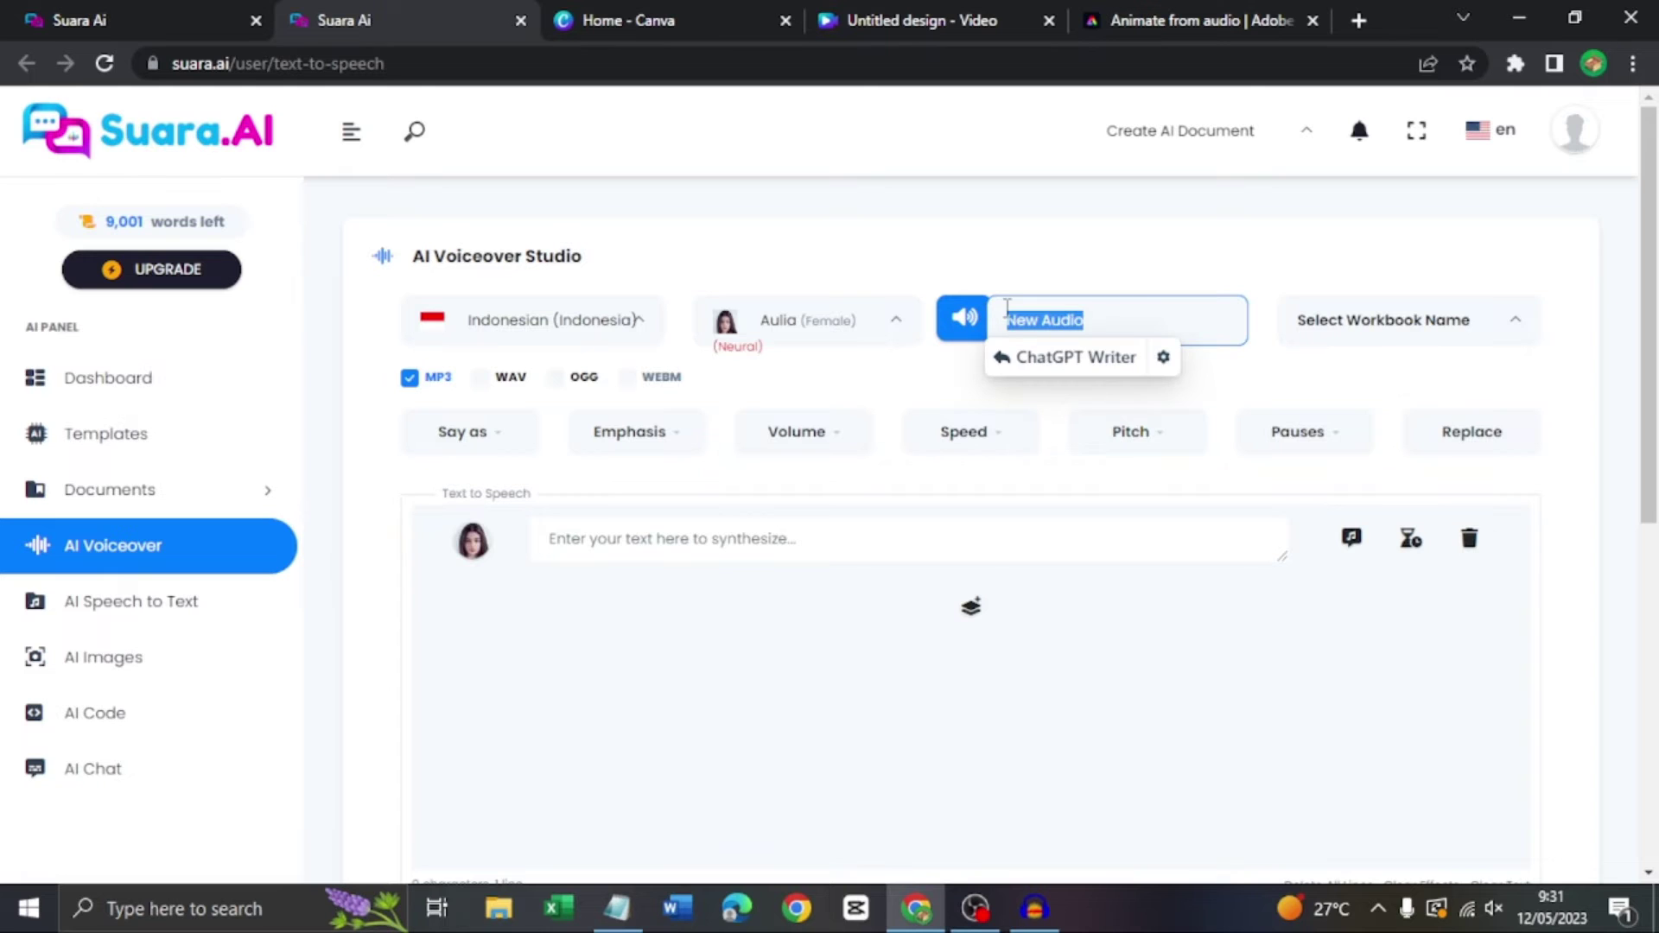
text(Aud)
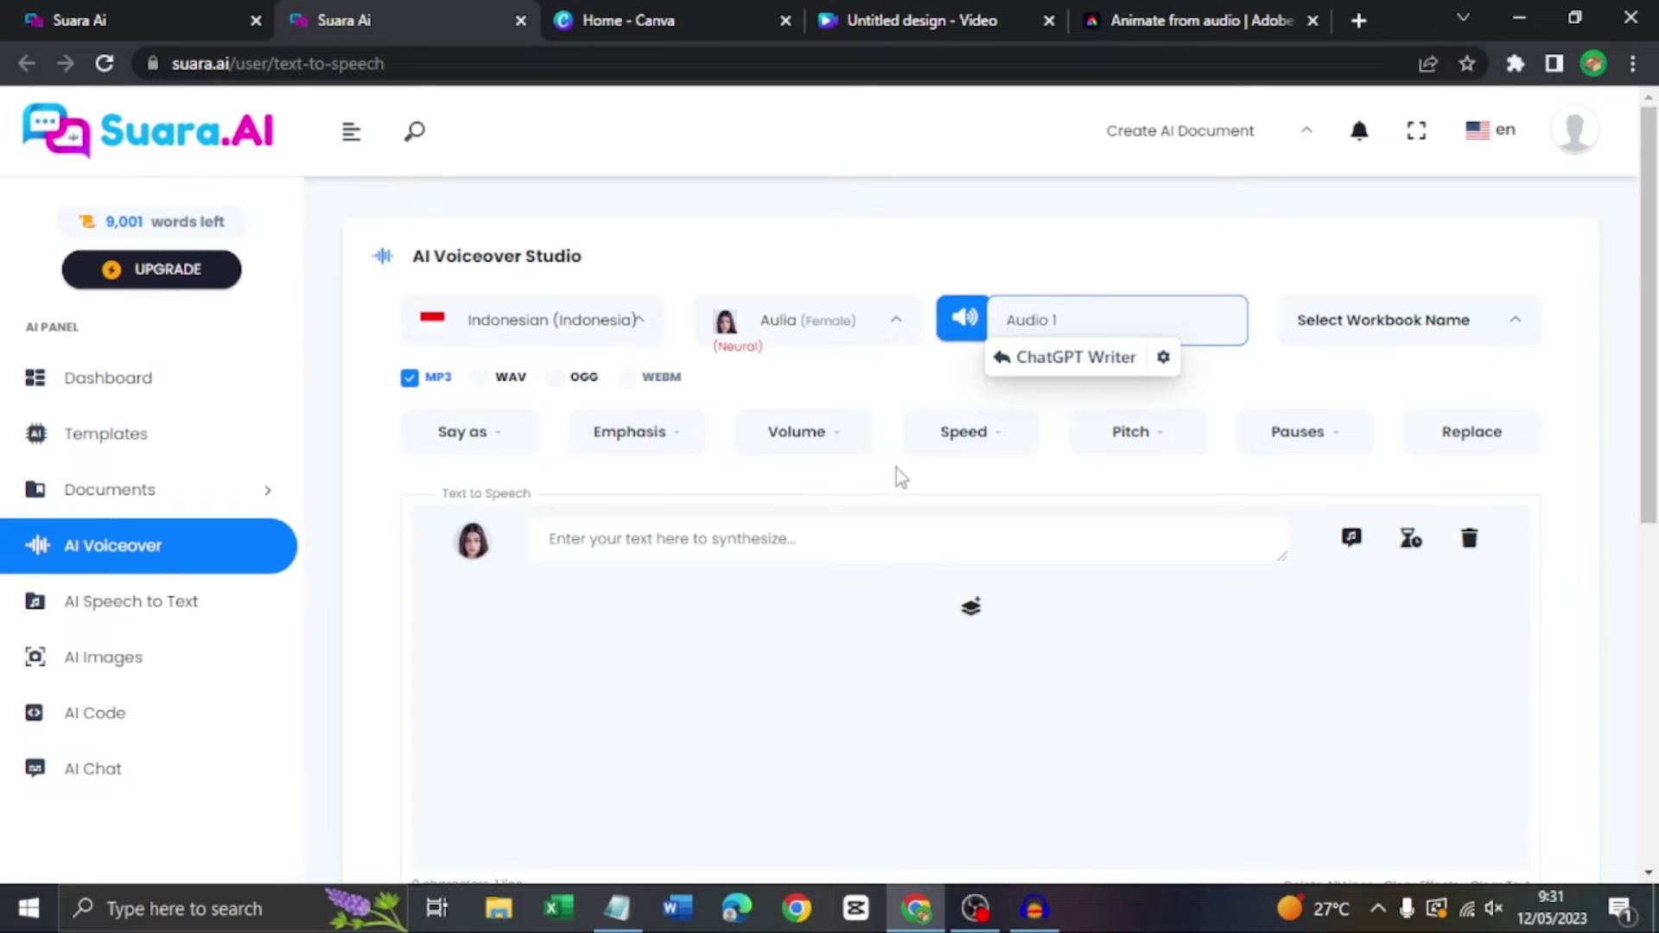
Review the Say as and Emphasis options and choose a volume and speed for the voiceover.
click(510, 445)
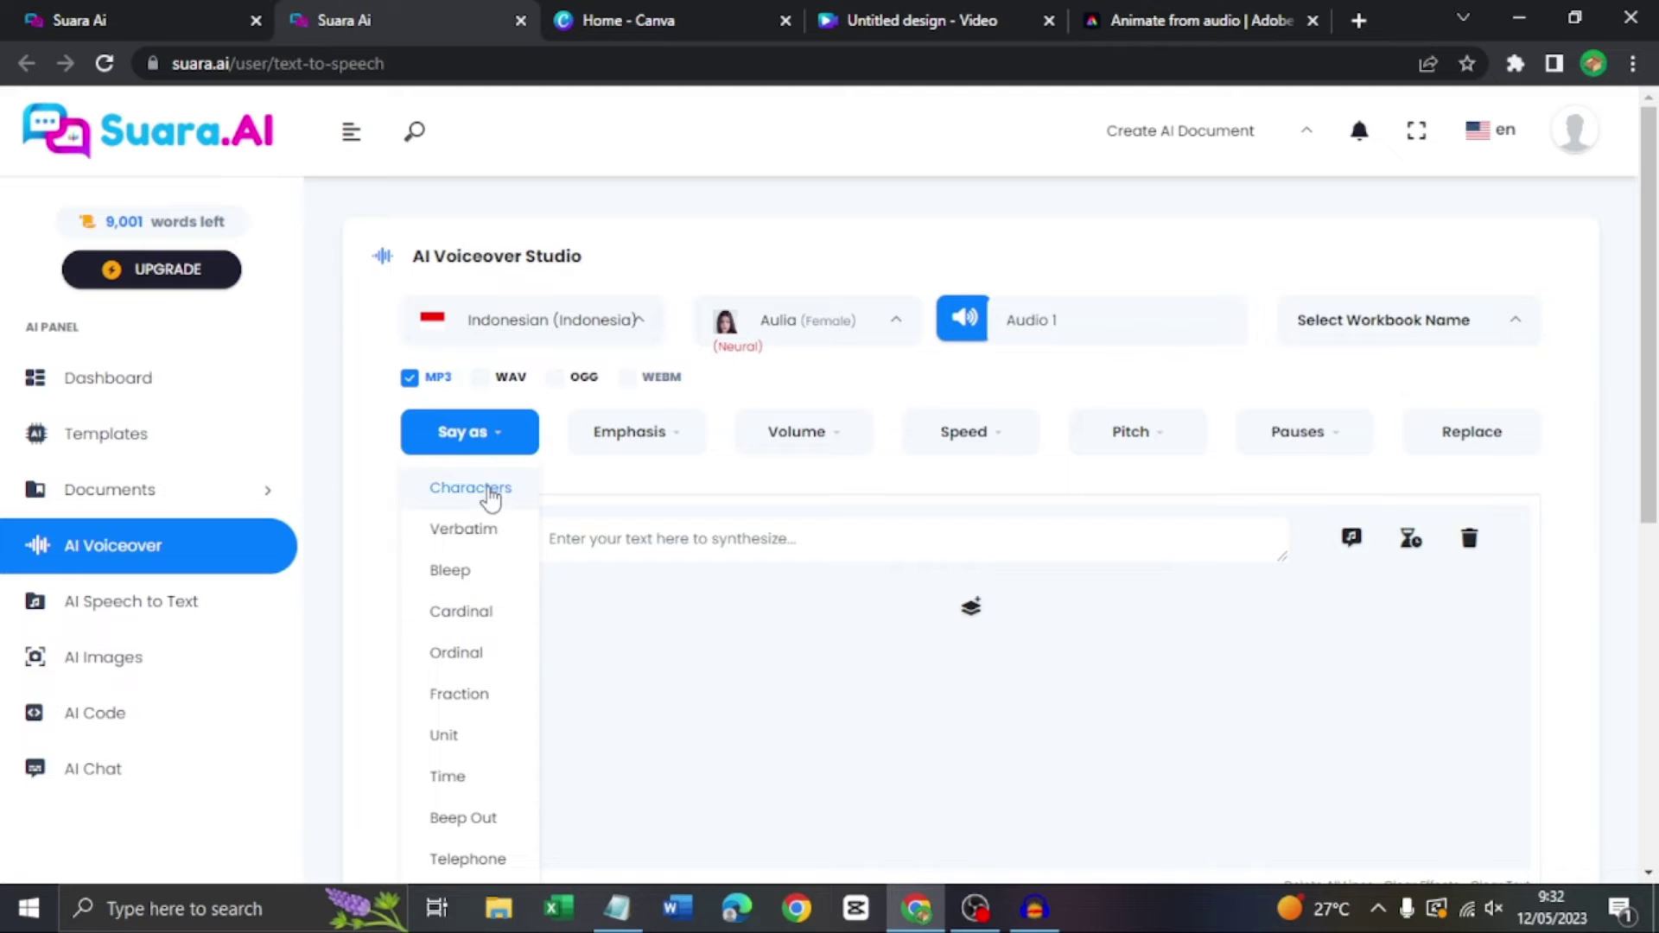
click(671, 440)
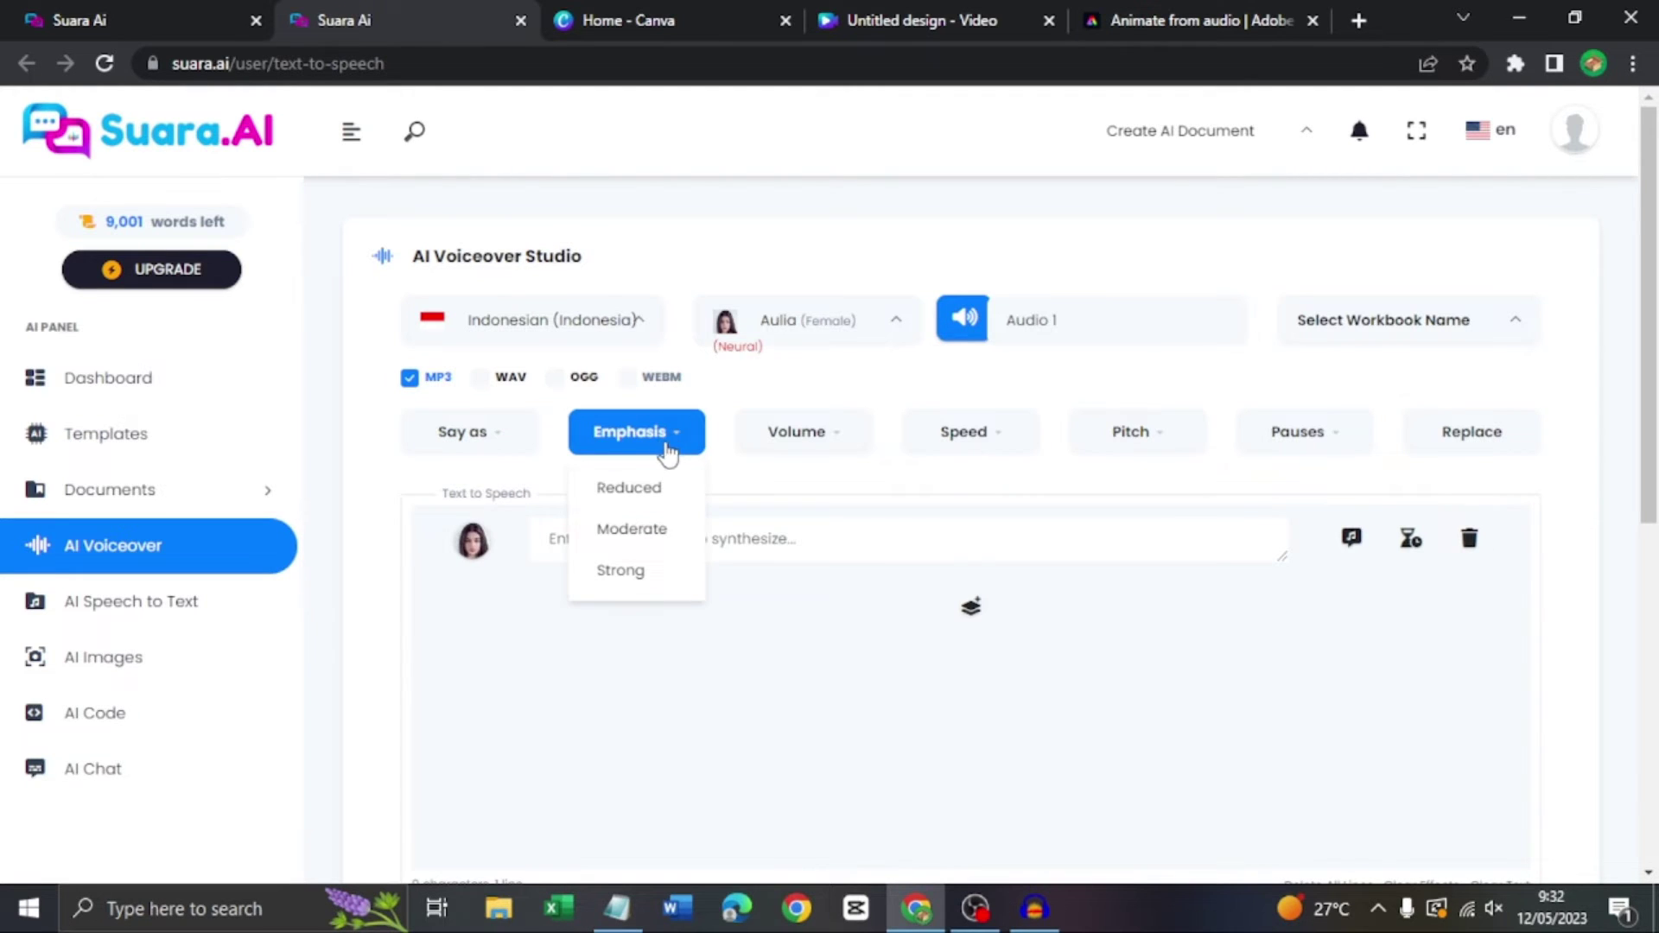
click(805, 439)
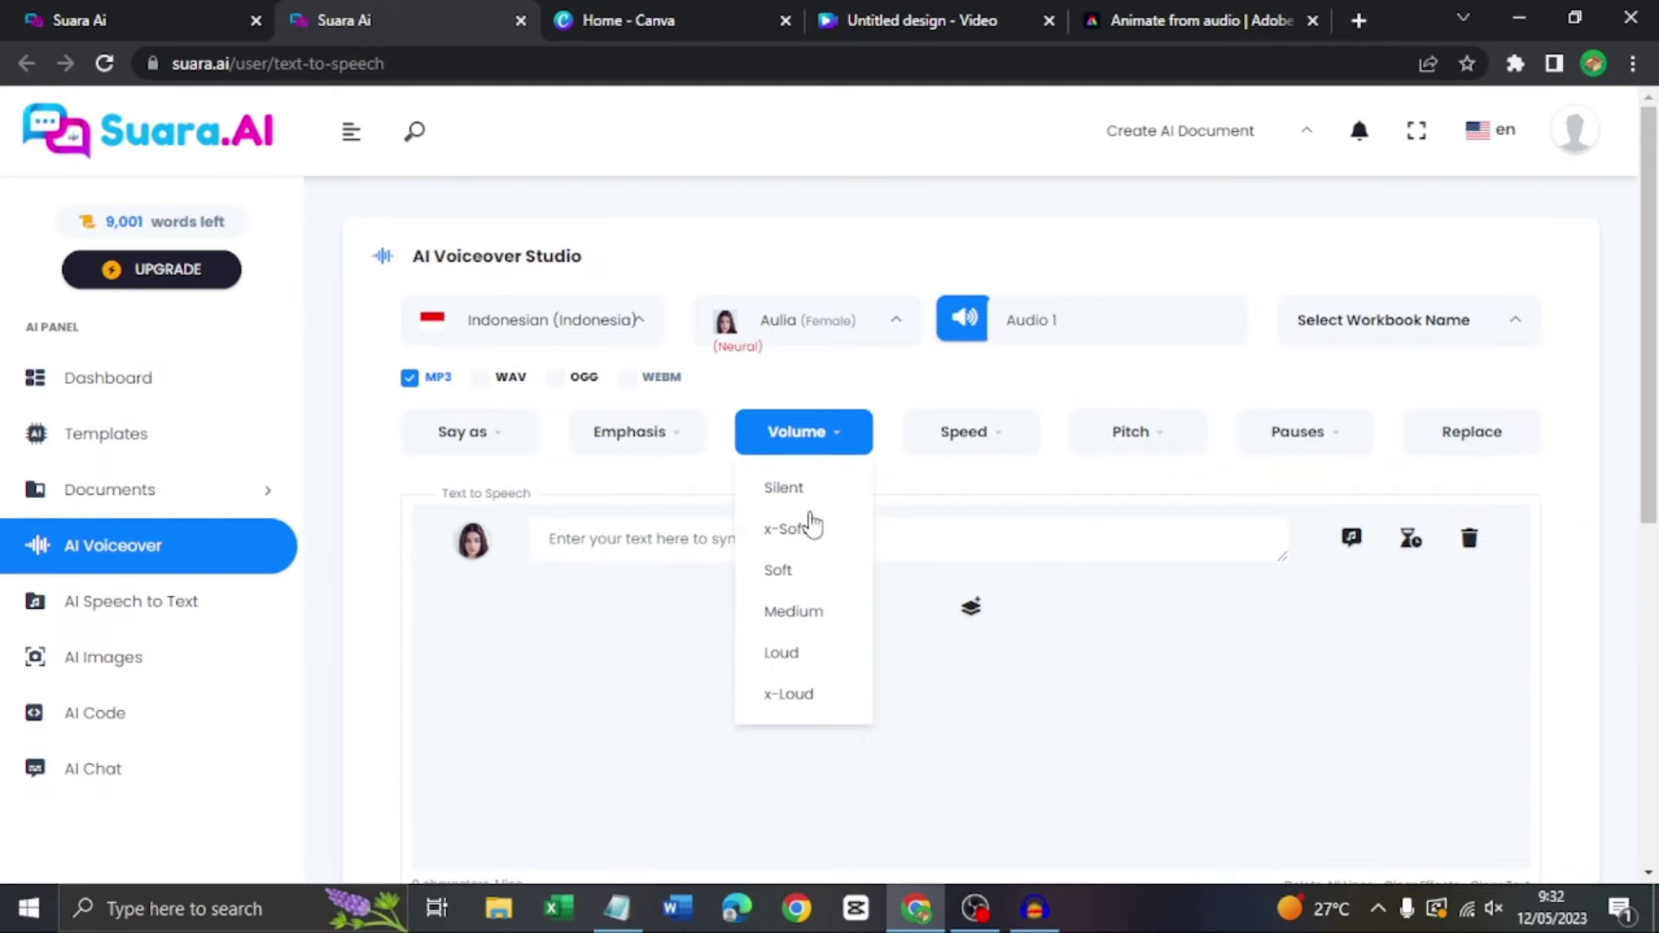
click(800, 639)
click(956, 448)
click(991, 537)
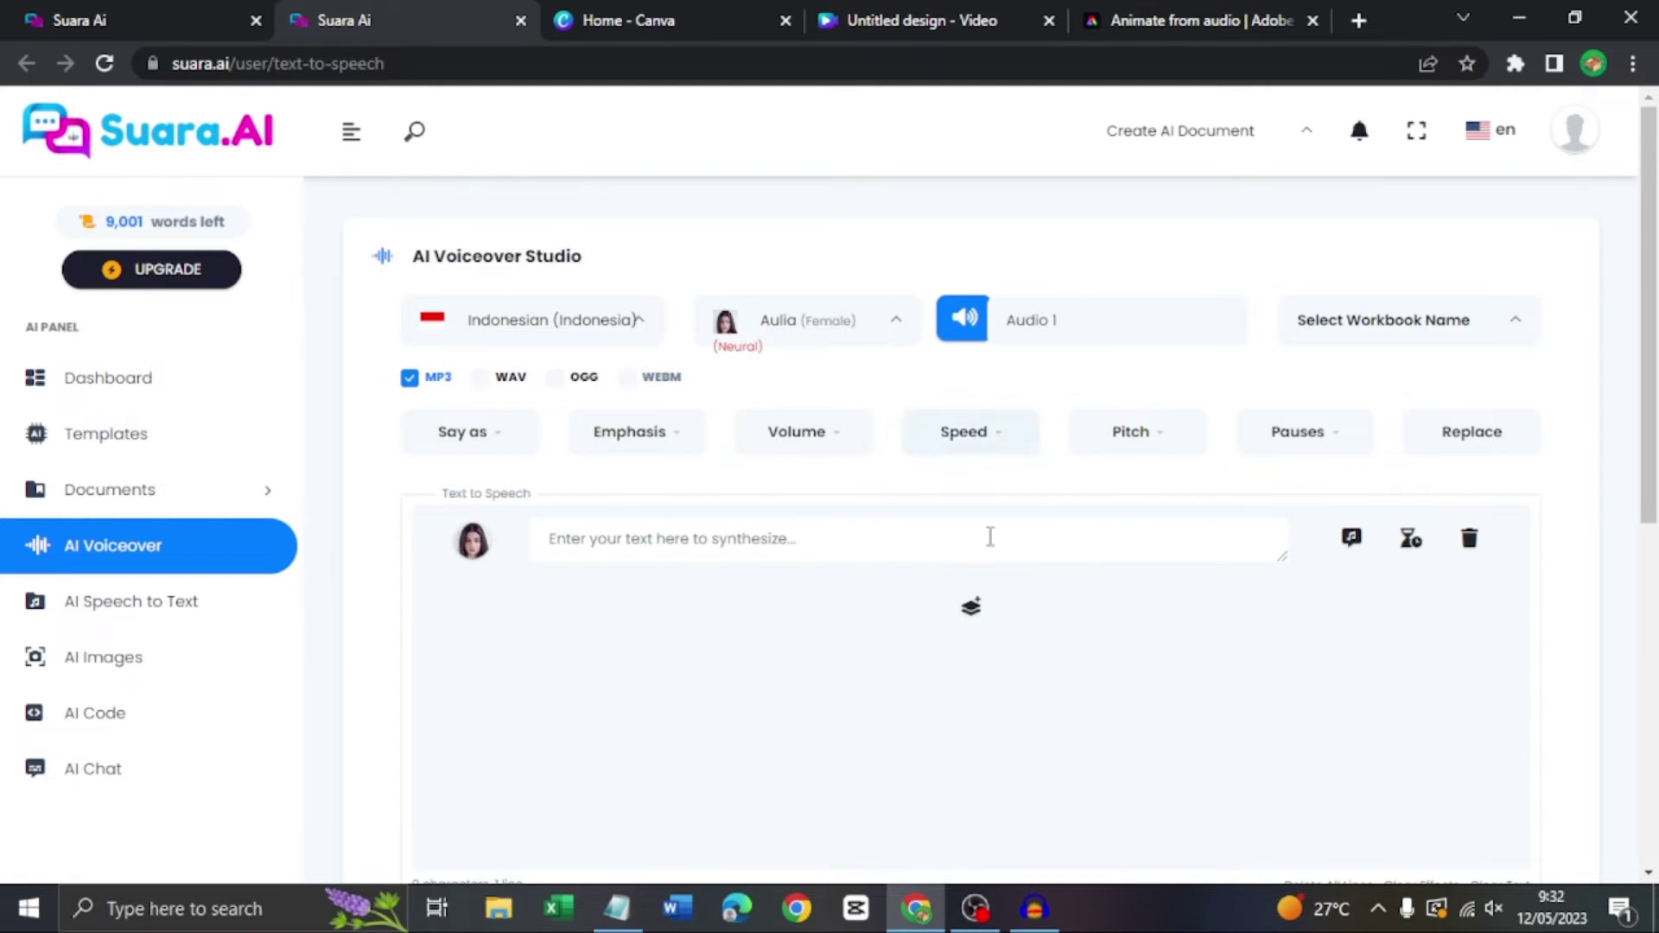
Choose Medium pitch and a 0 second pause for the voiceover.
click(1142, 448)
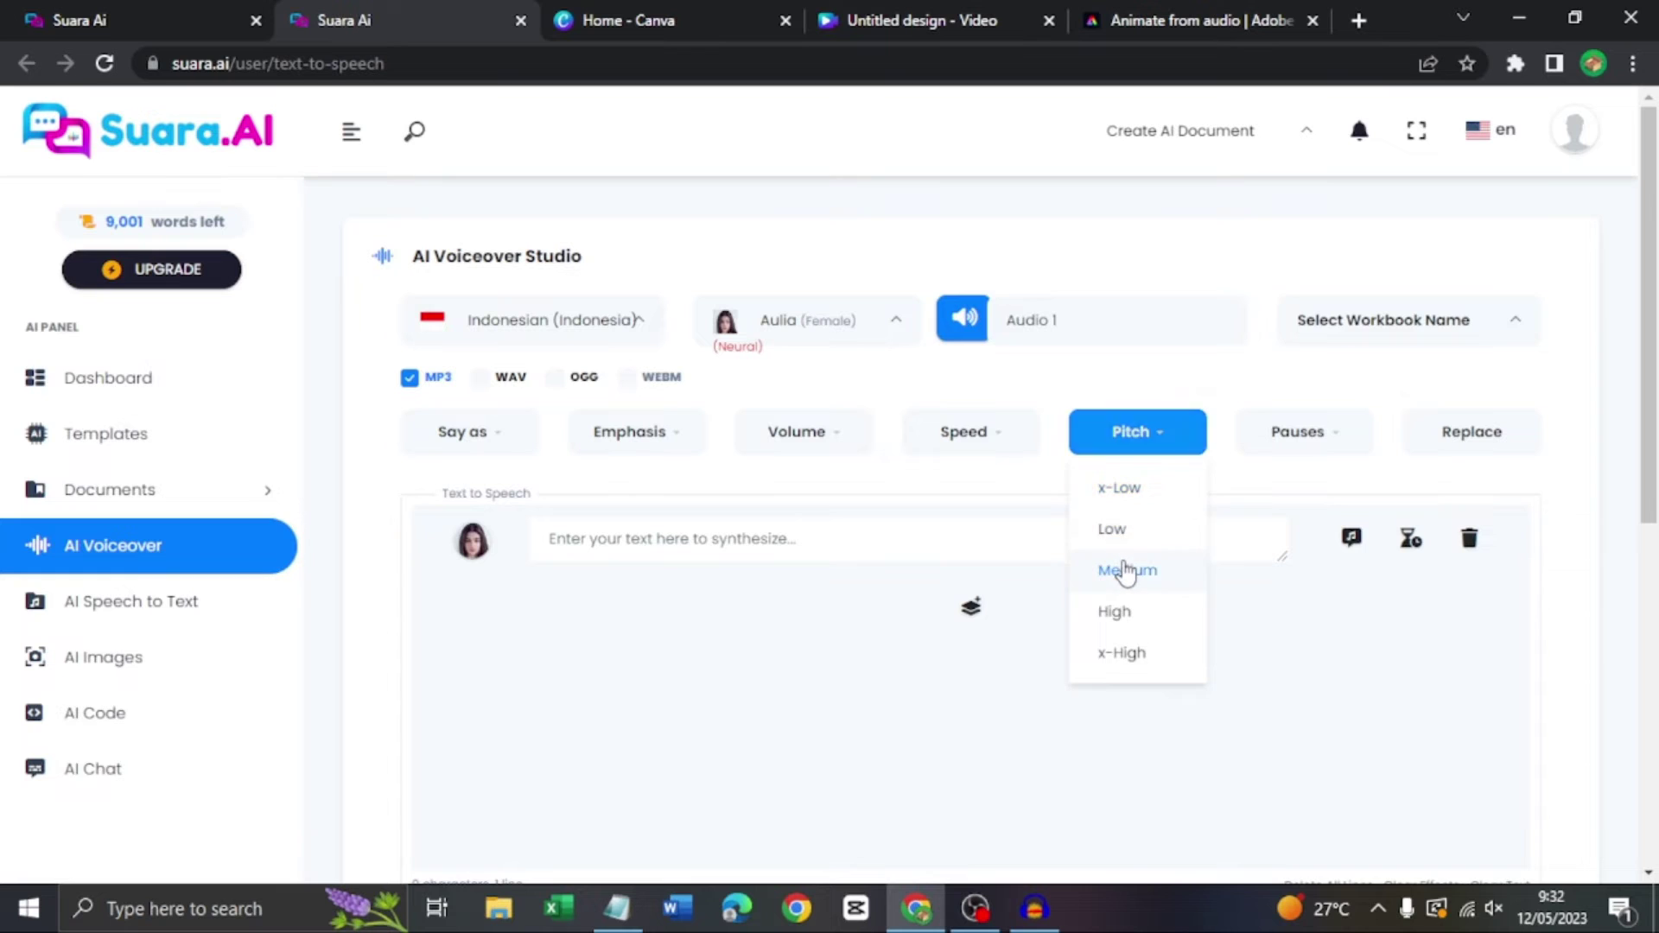
click(1126, 571)
click(1312, 449)
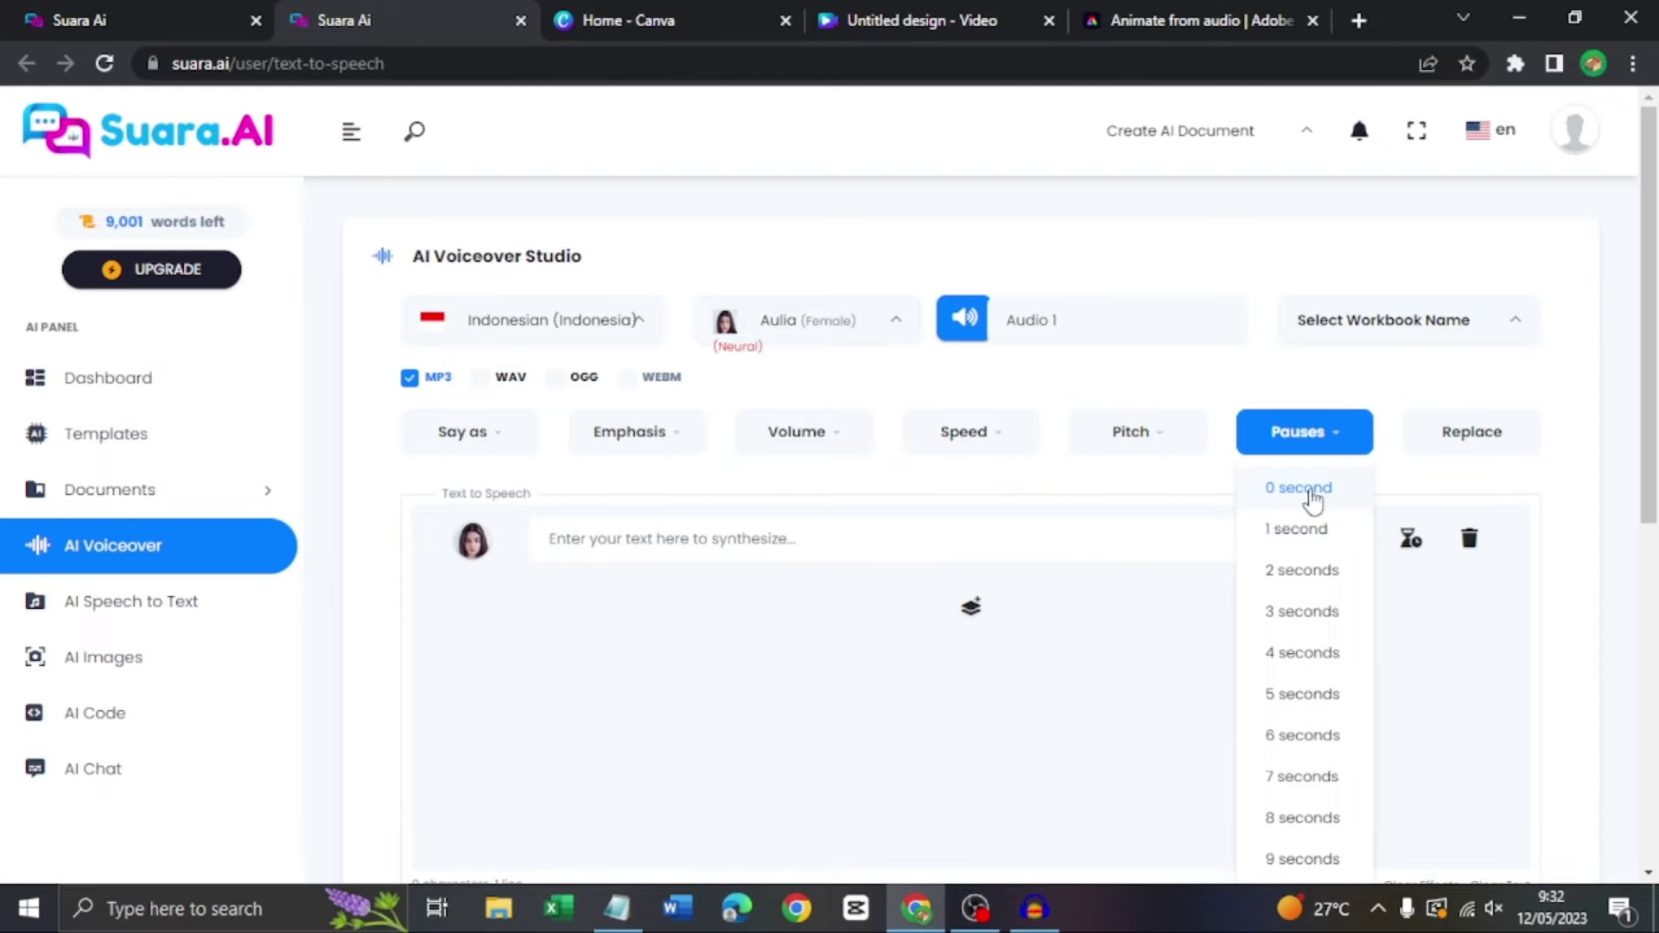
click(1315, 493)
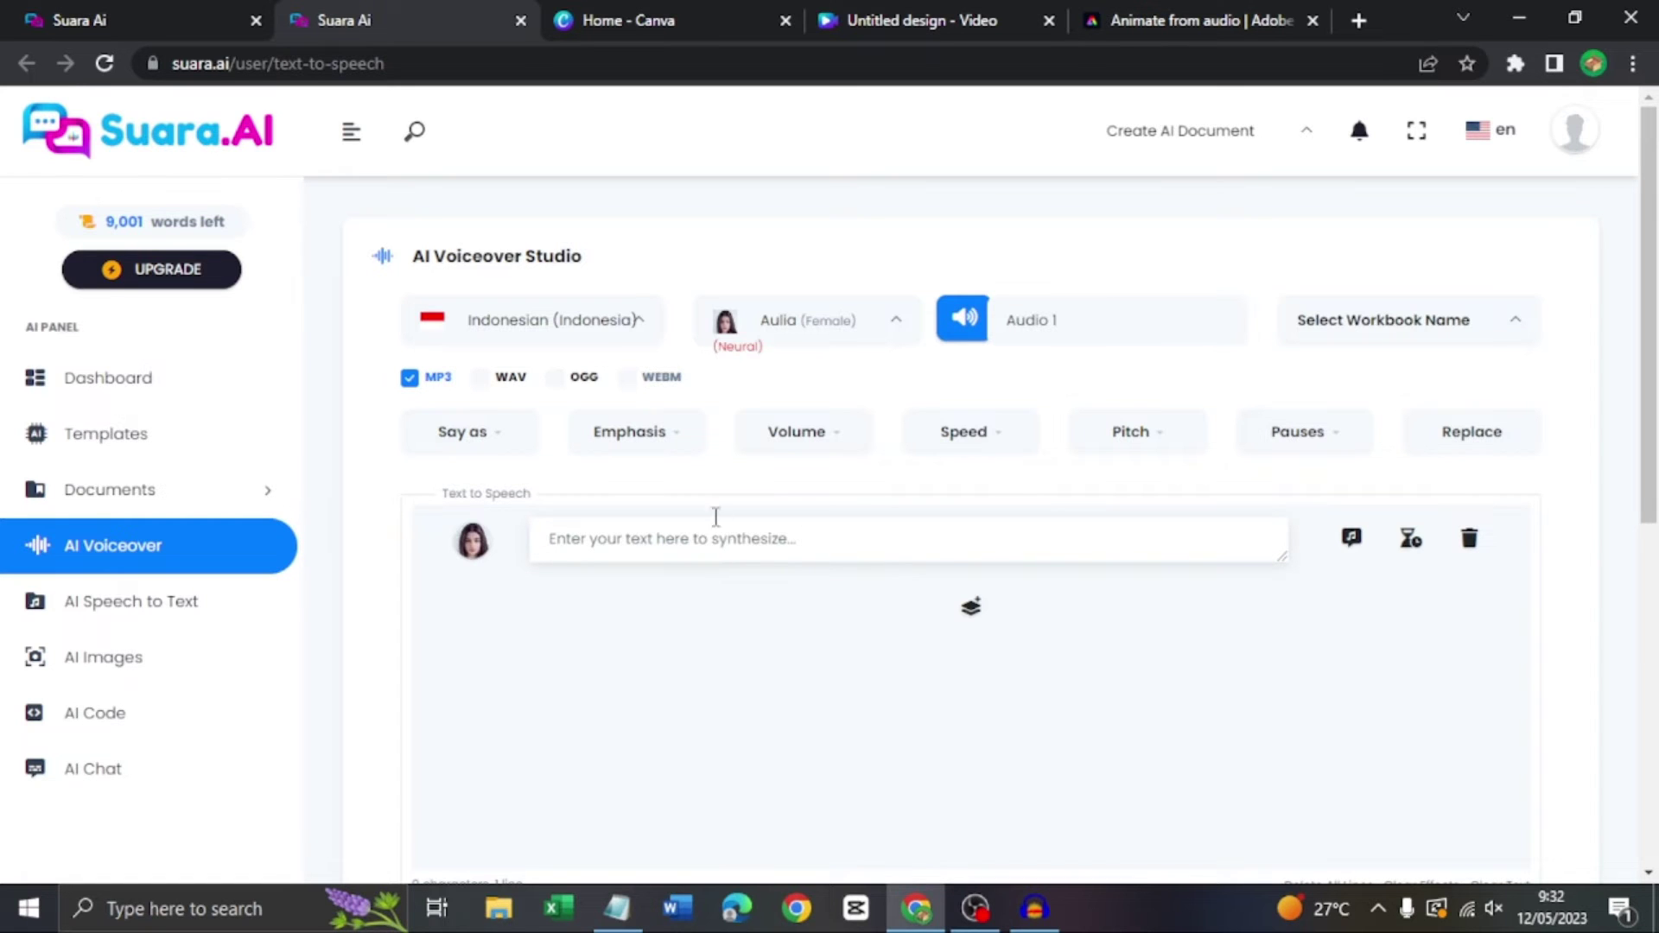
Copy the script's opening, from the Narator line through Si Kancil's question about exploring the forest, into the voiceover text.
click(130, 26)
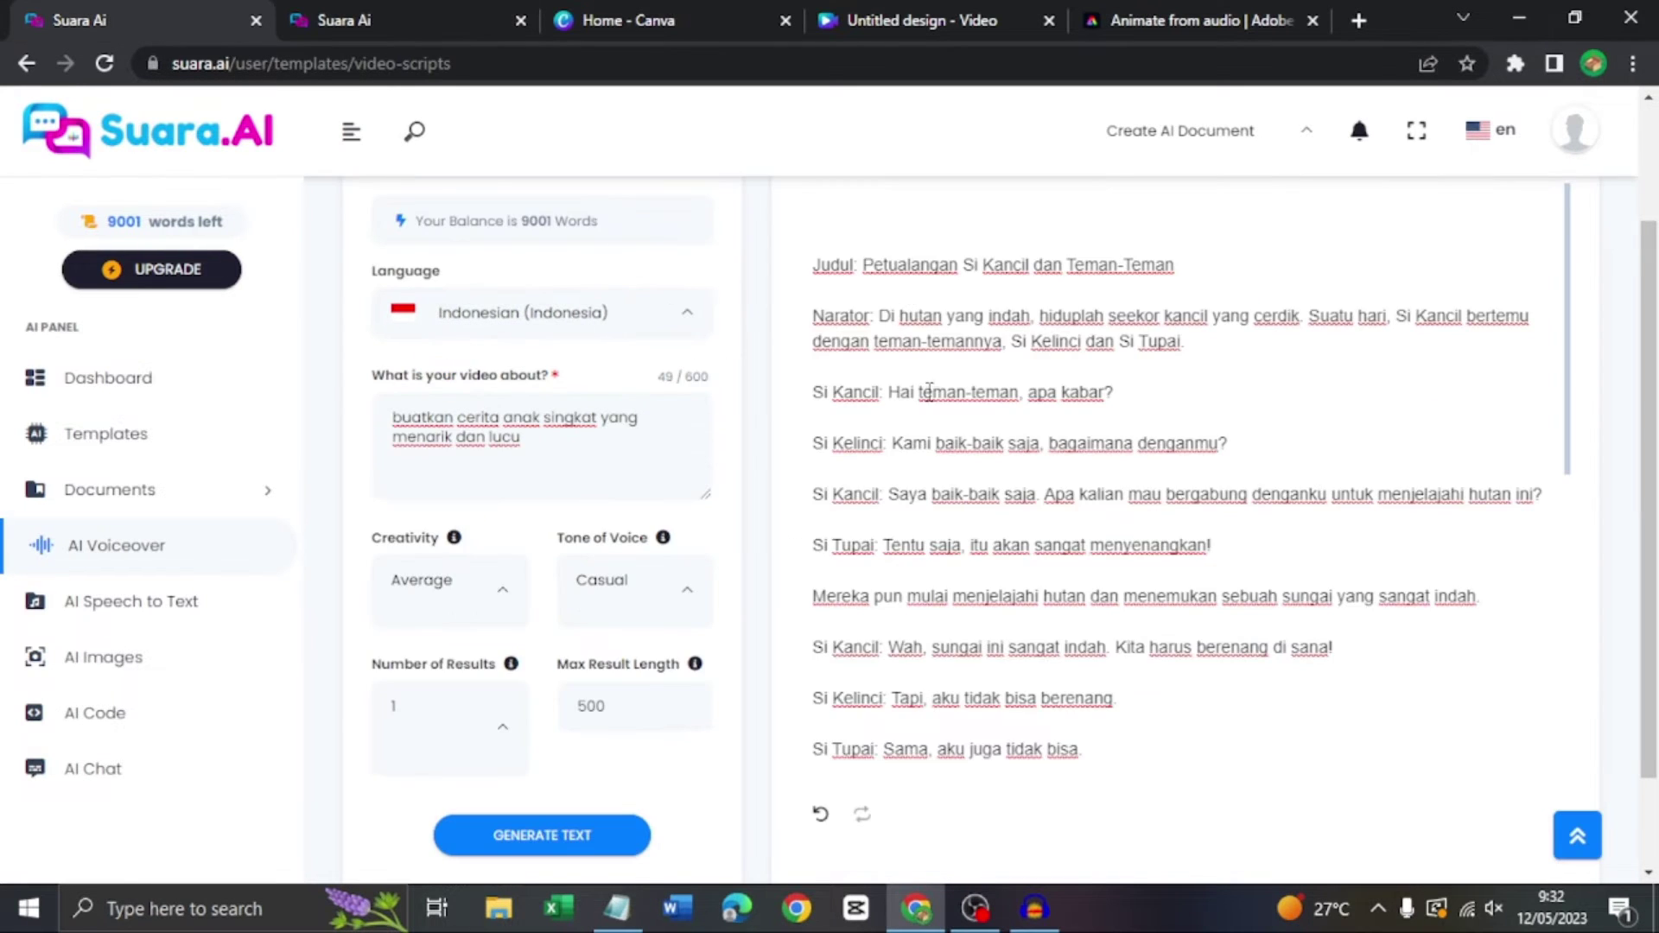
scroll(929, 390, up, 2)
scroll(994, 518, down, 10)
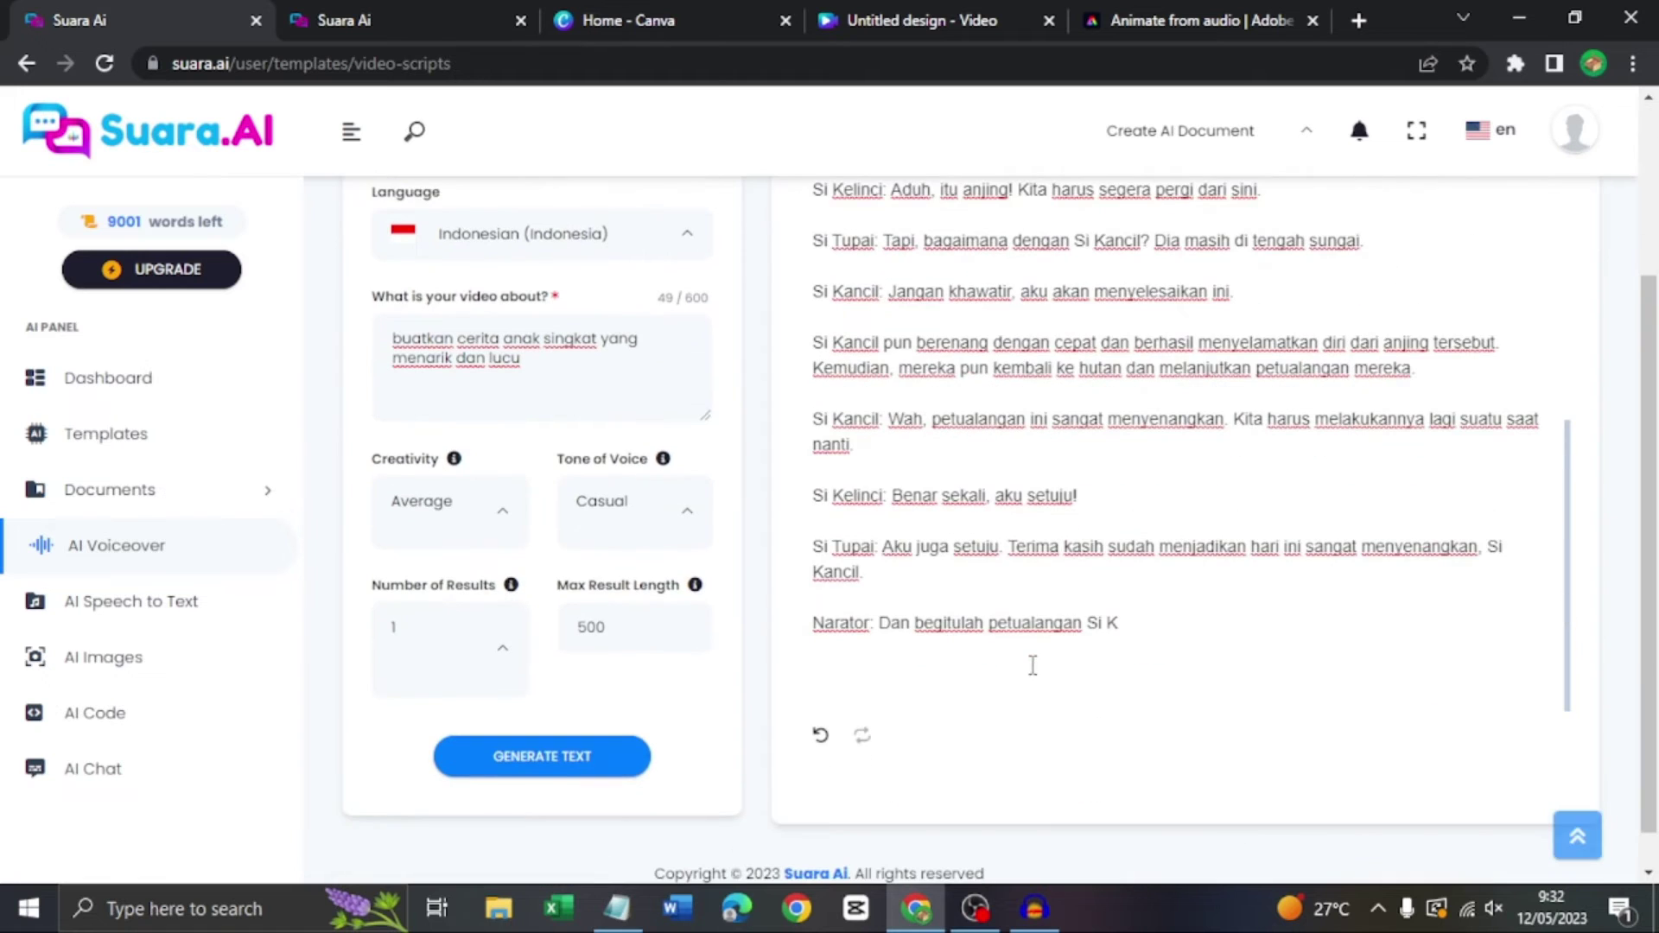
scroll(1037, 620, up, 10)
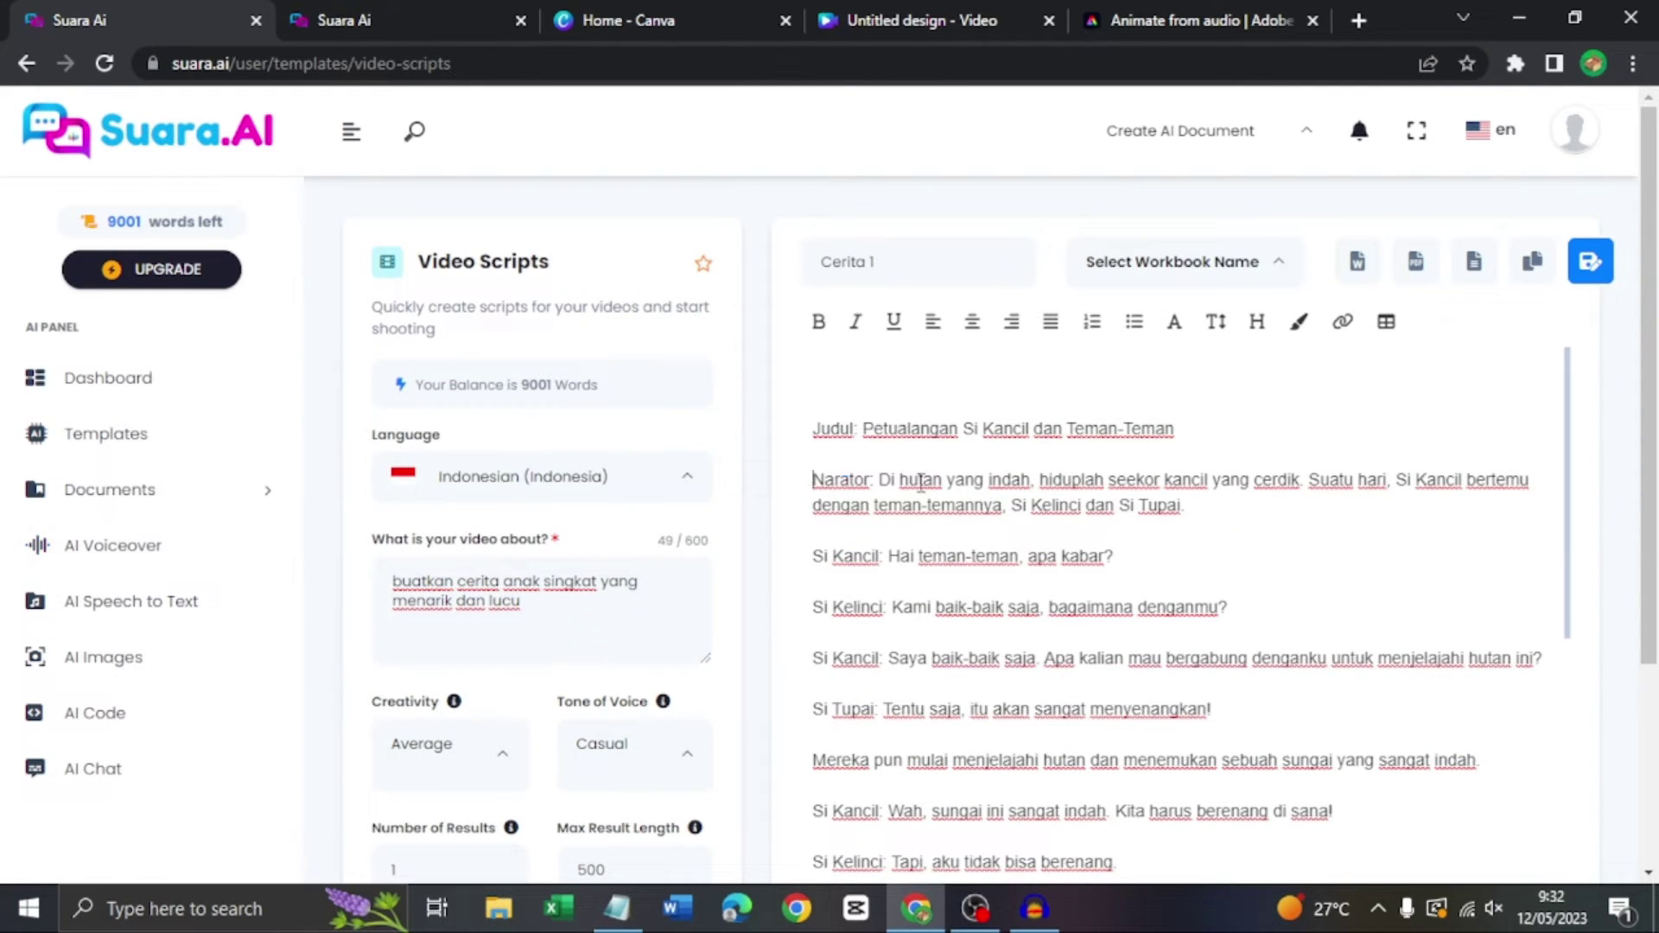
drag(806, 480, 1550, 659)
key(ctrl+c)
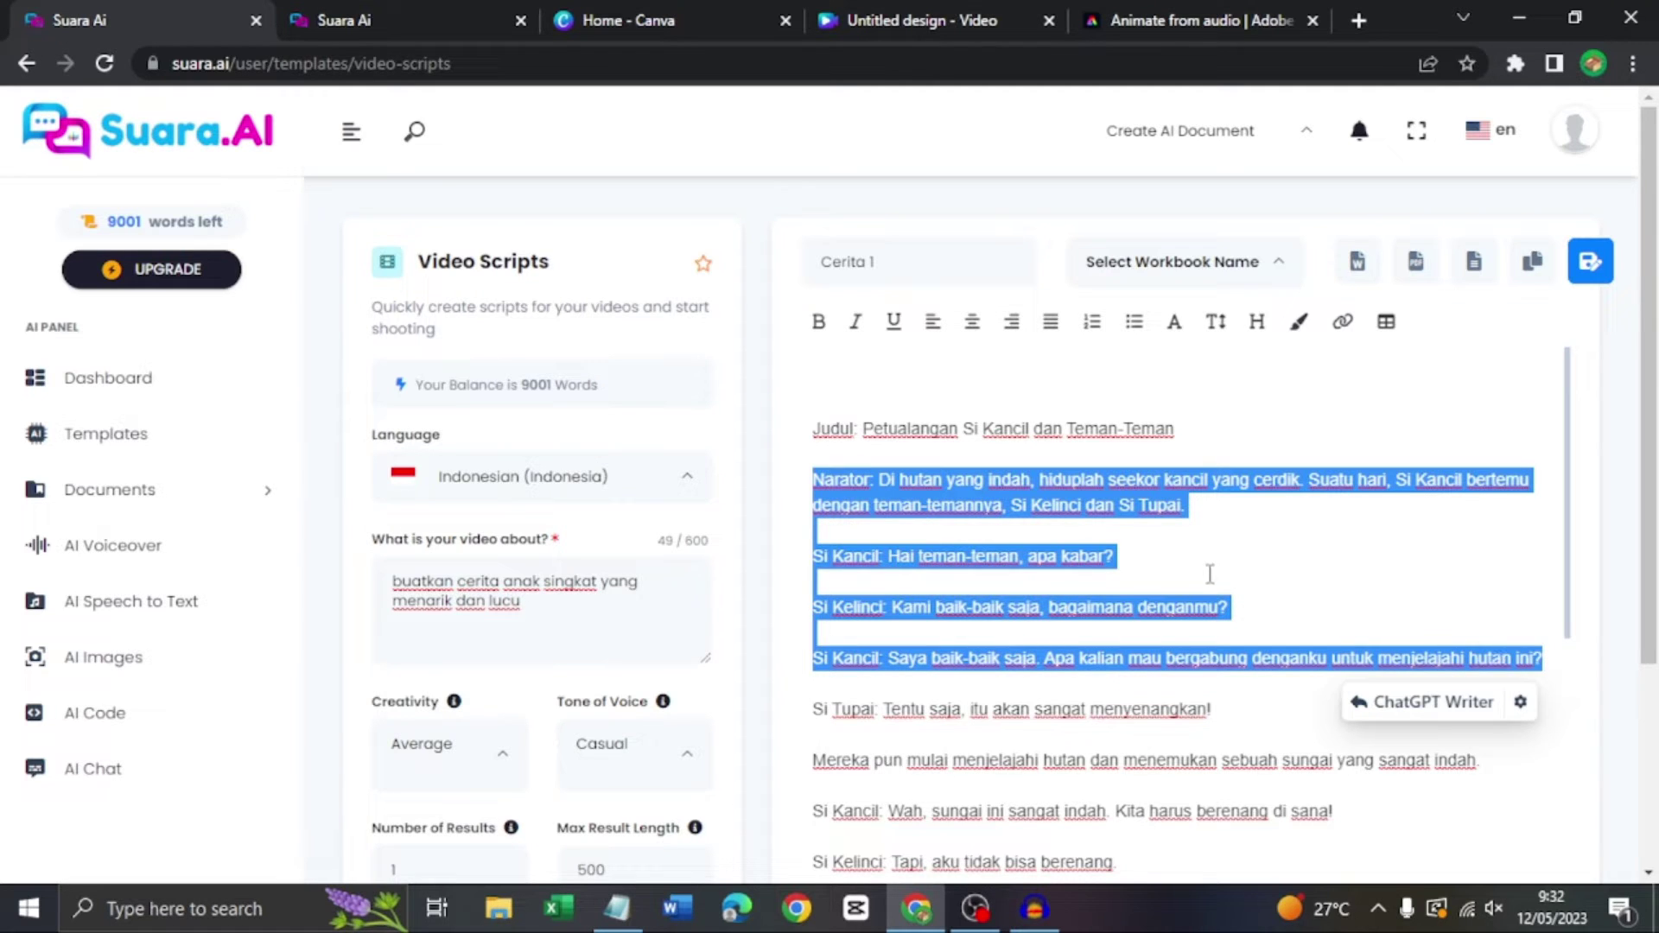
click(353, 19)
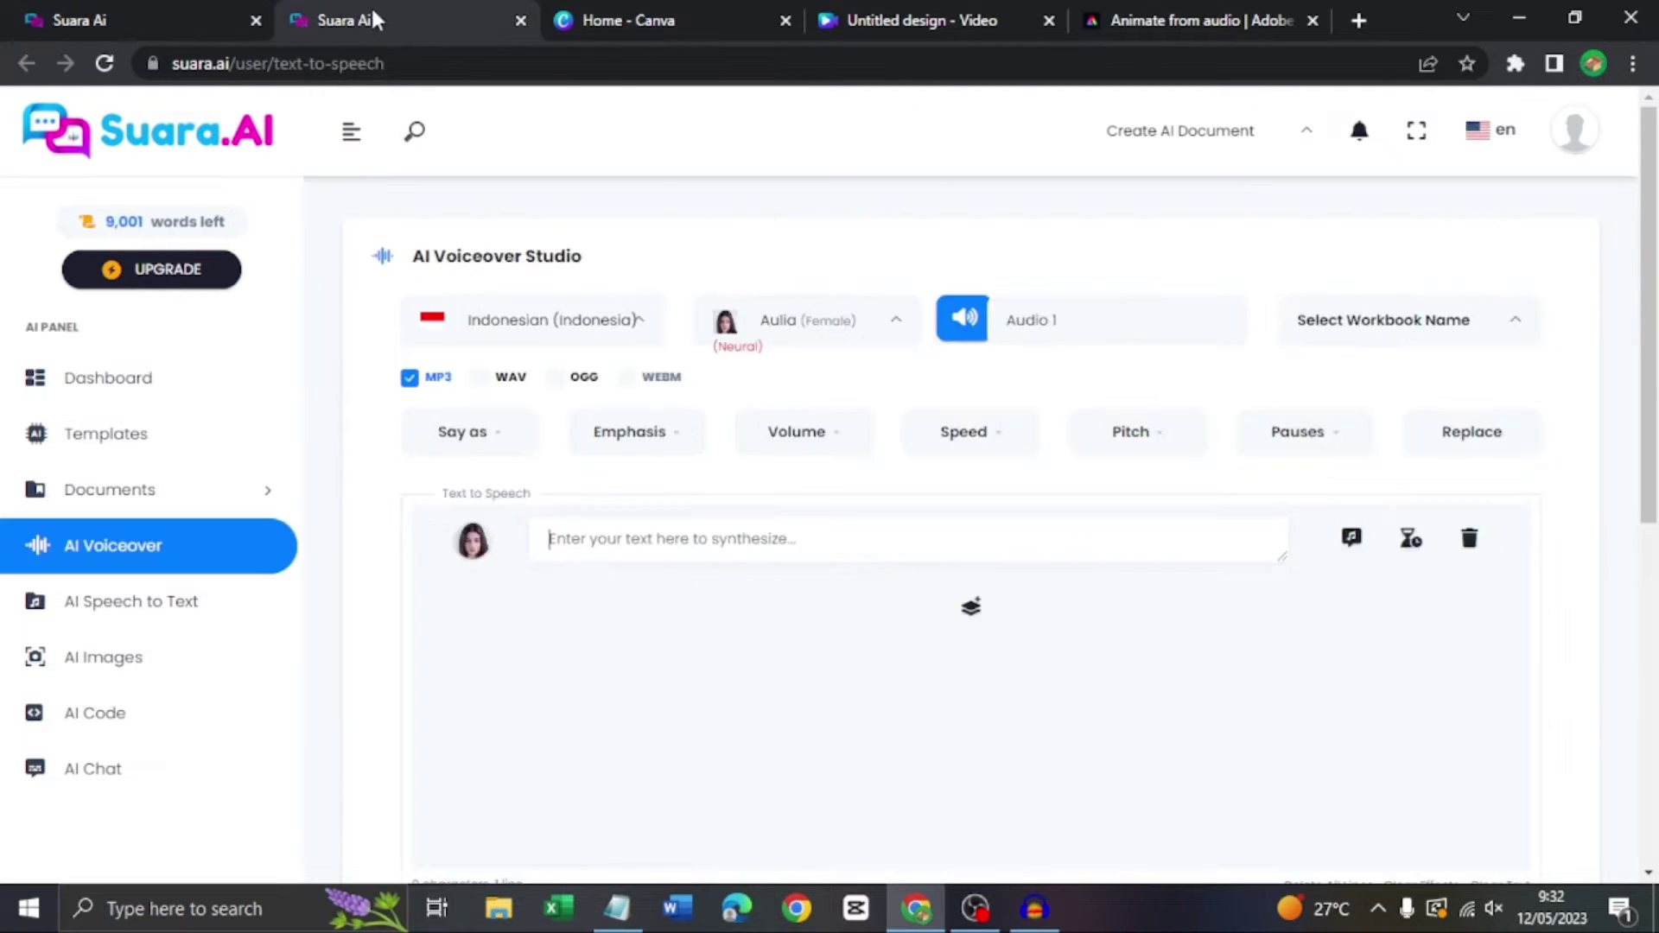
key(ctrl+v)
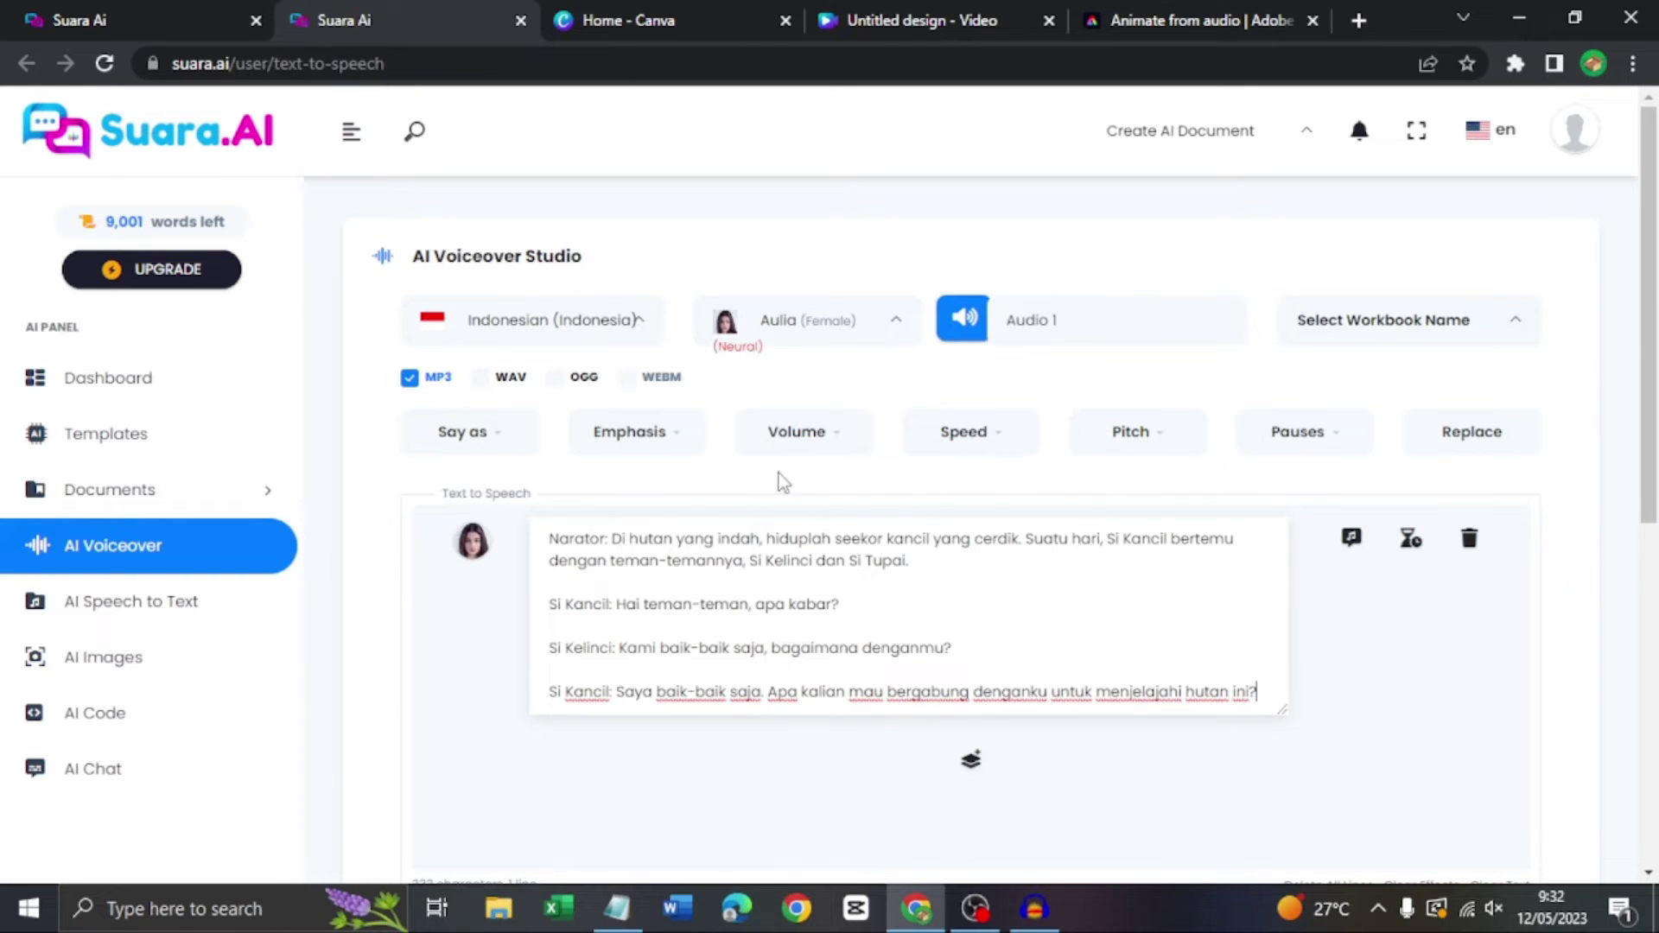
Synthesize the voiceover and download the resulting MP3 to the Videos folder as "Audio 1".
scroll(1100, 651, down, 5)
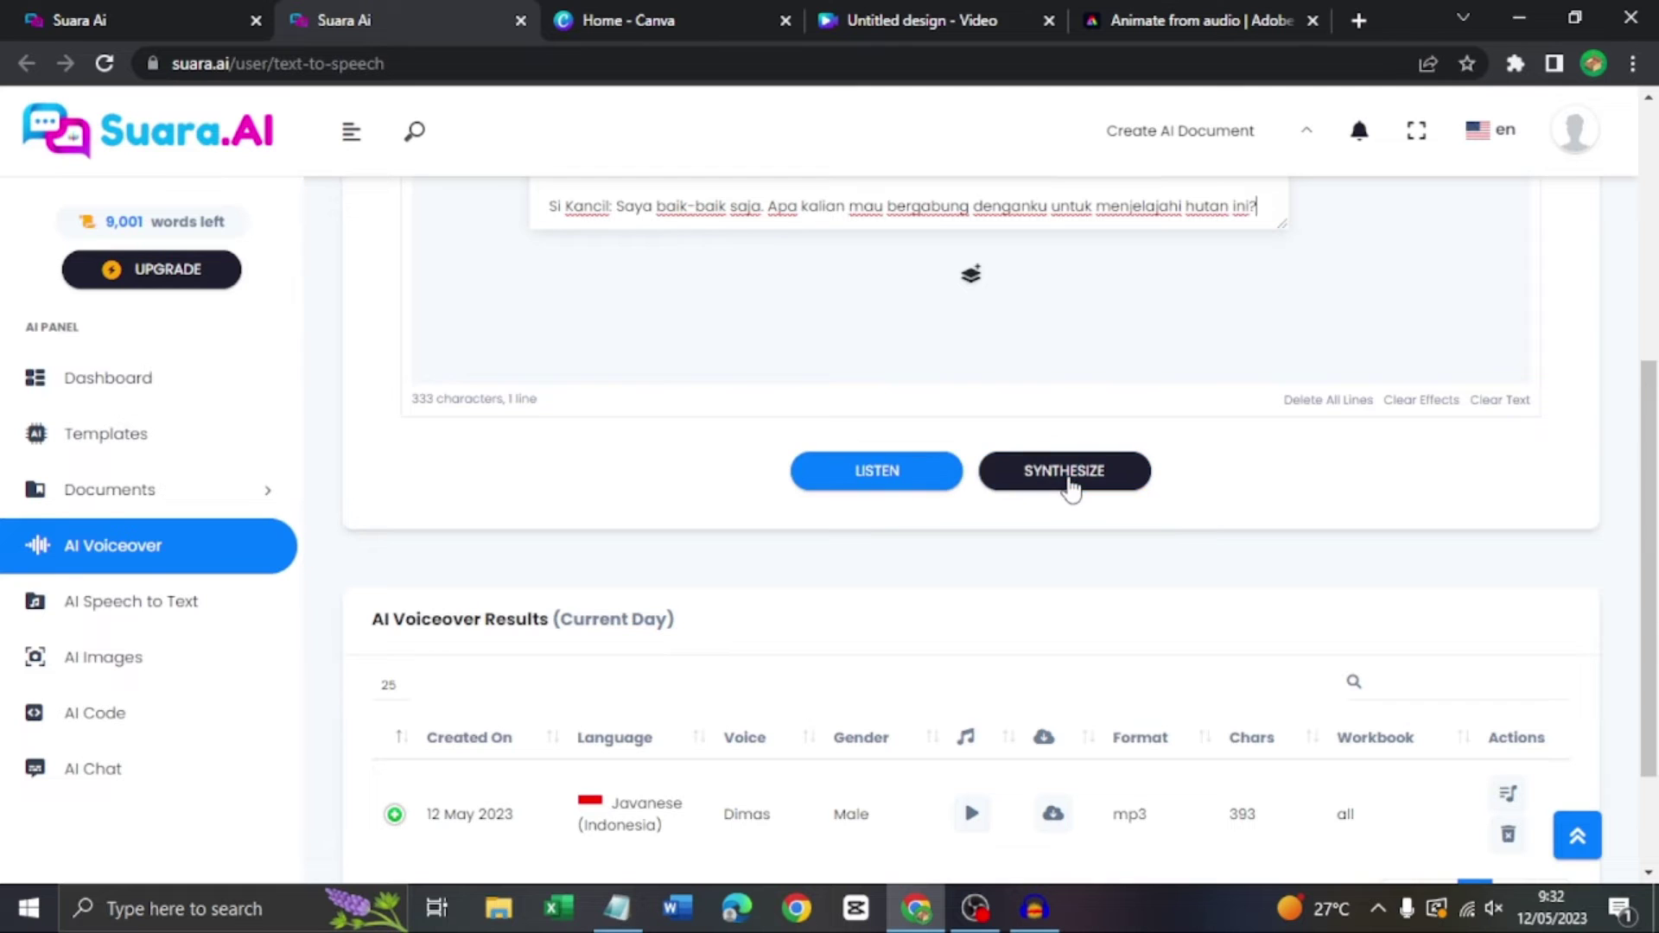
click(1071, 480)
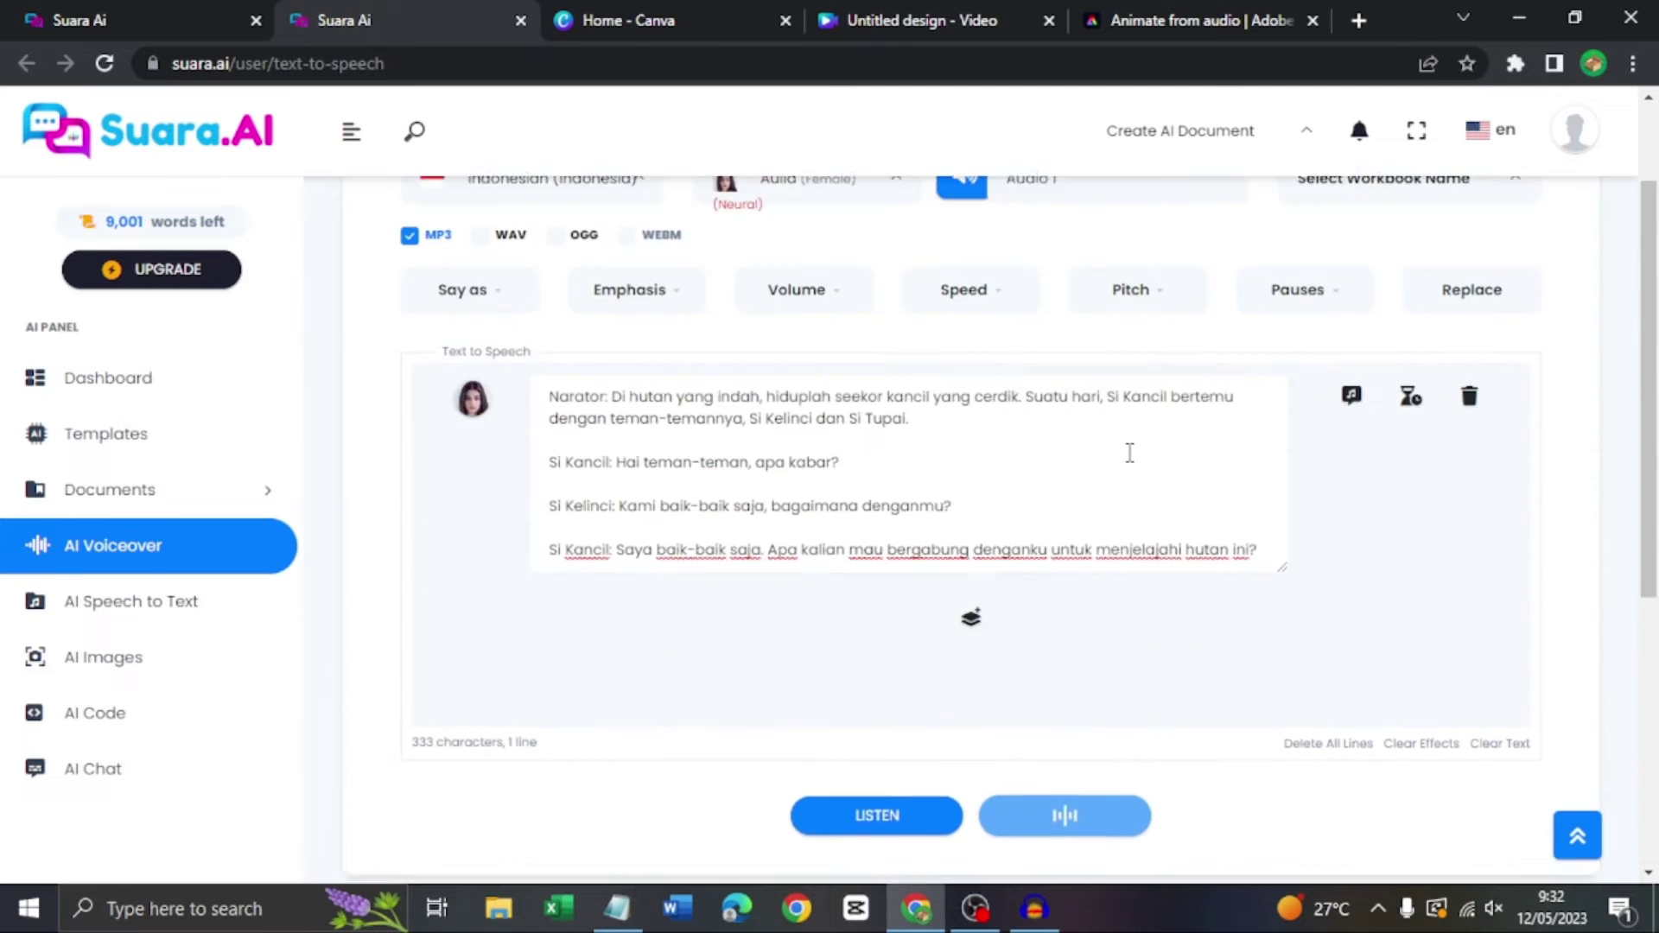
scroll(1130, 452, down, 5)
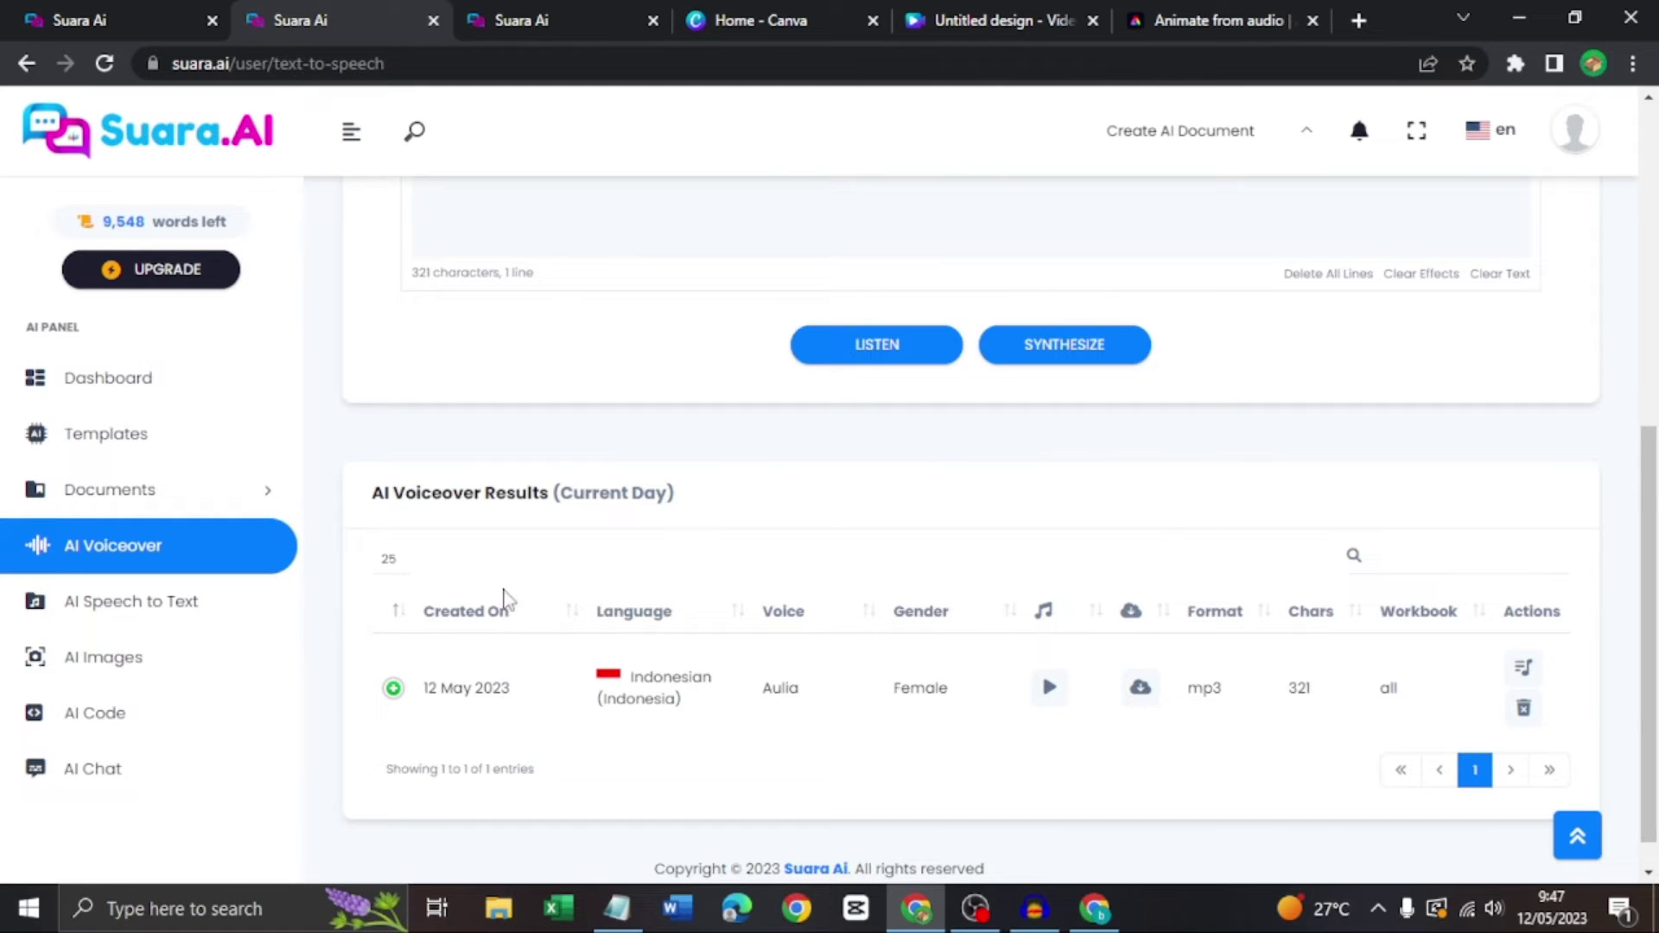
click(1133, 679)
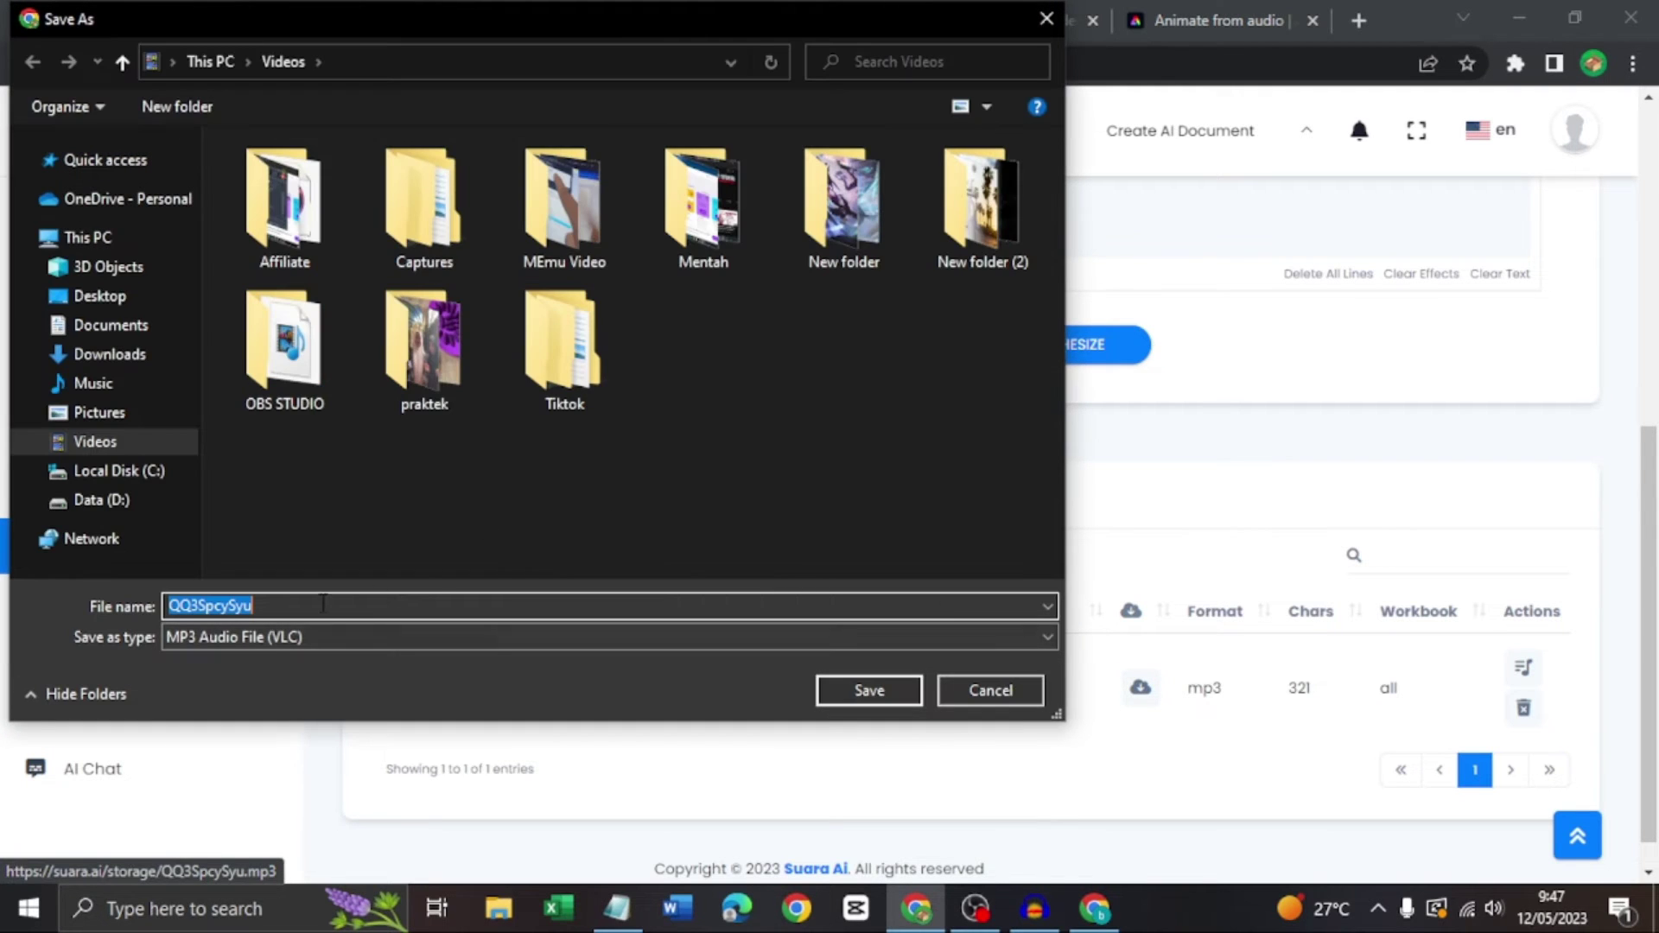
text(Audio 1)
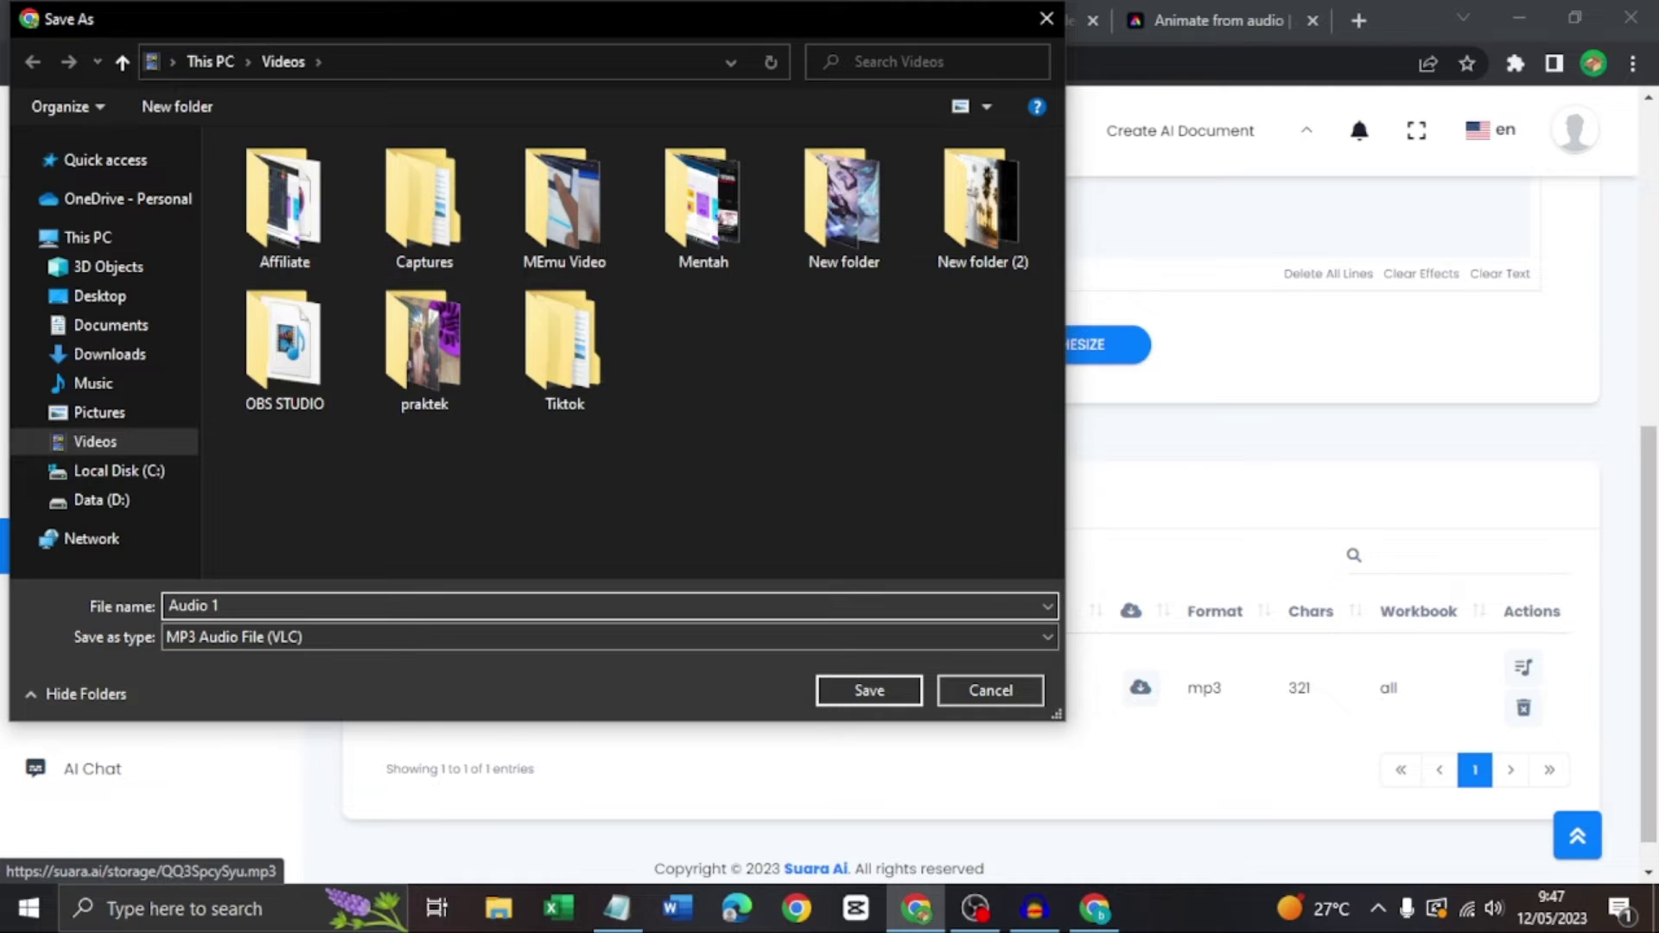
key(Return)
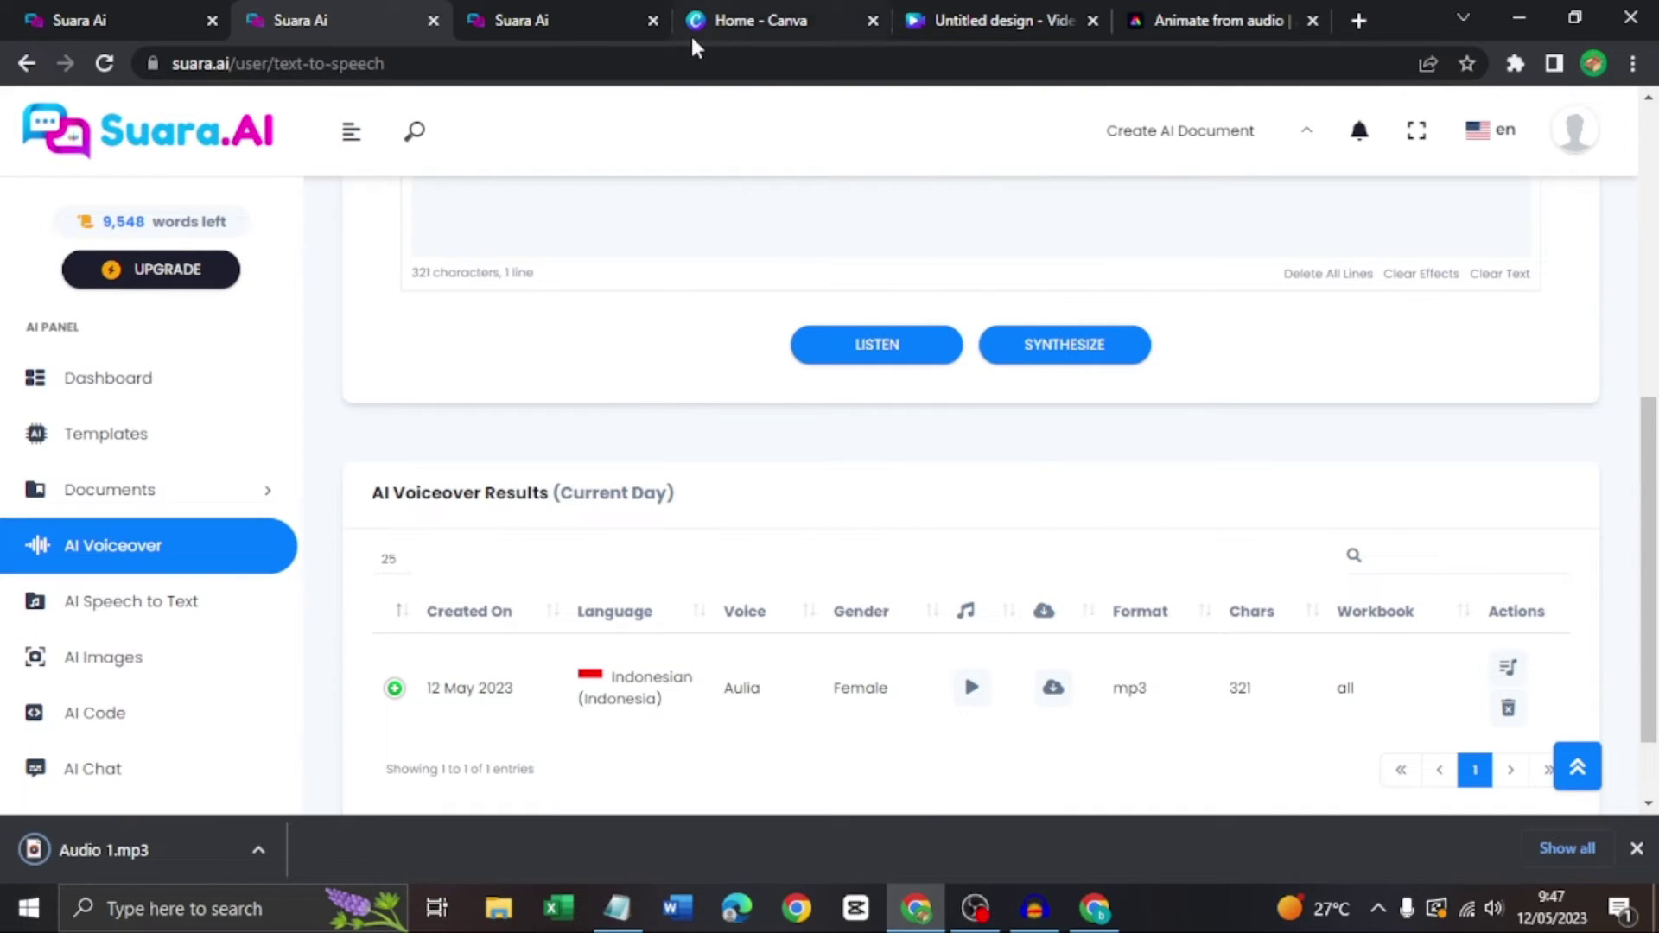
Switch to Adobe Express, load the Audio 1 file as the Zuma character's dialogue, and preview the generated animation.
click(1196, 21)
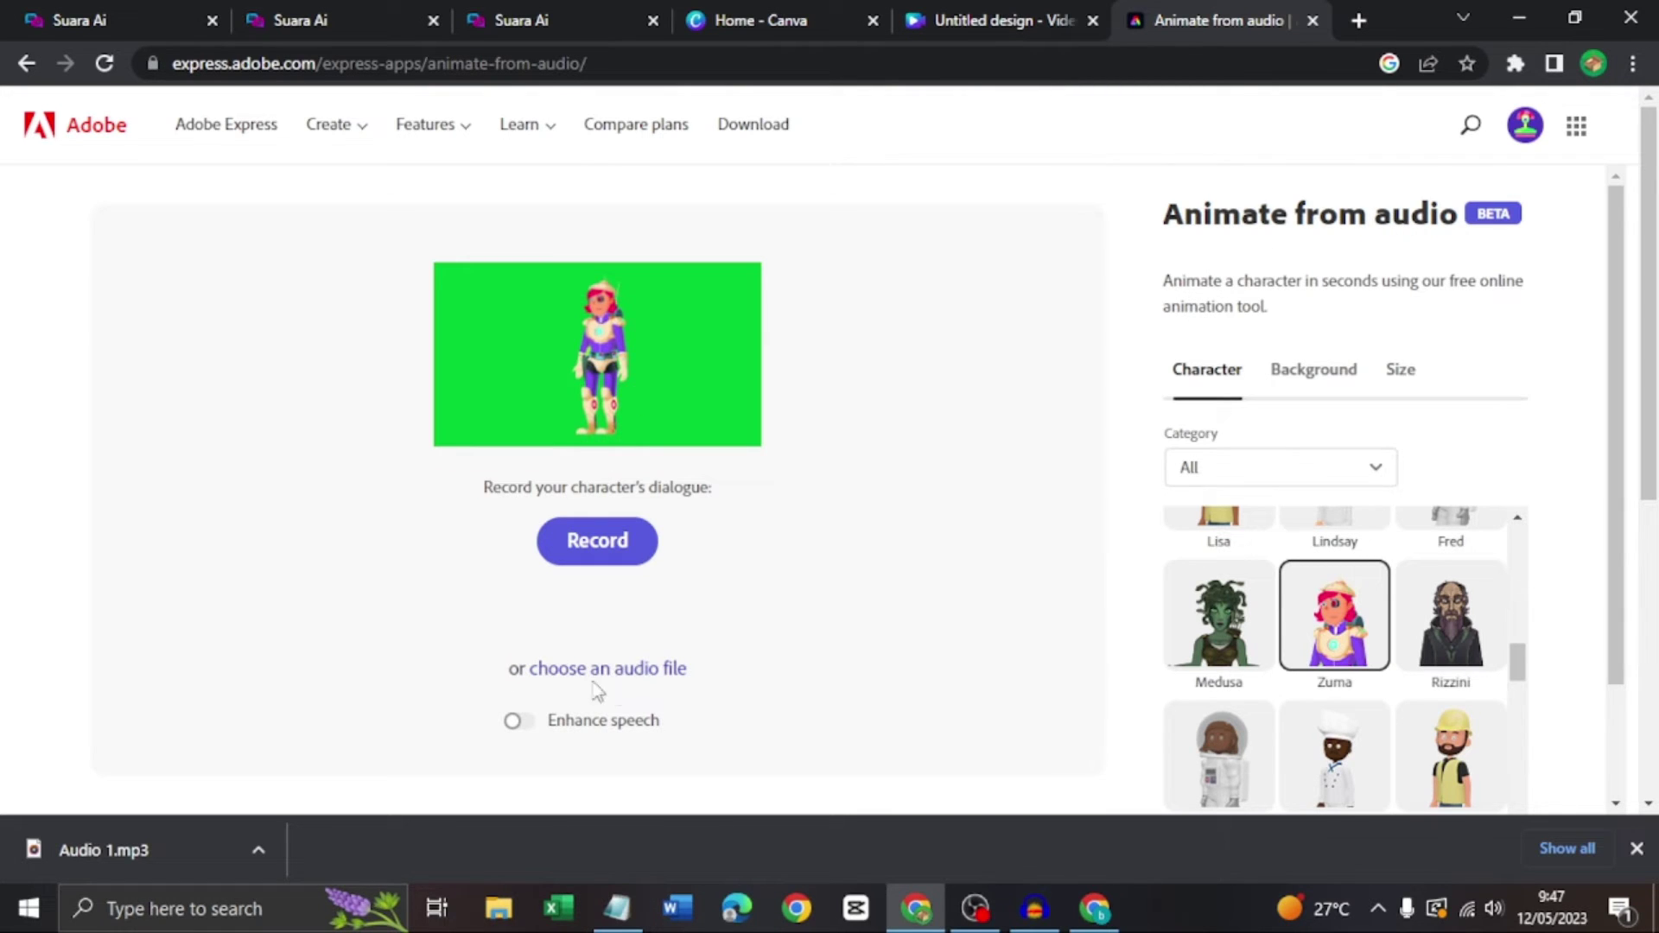
click(661, 670)
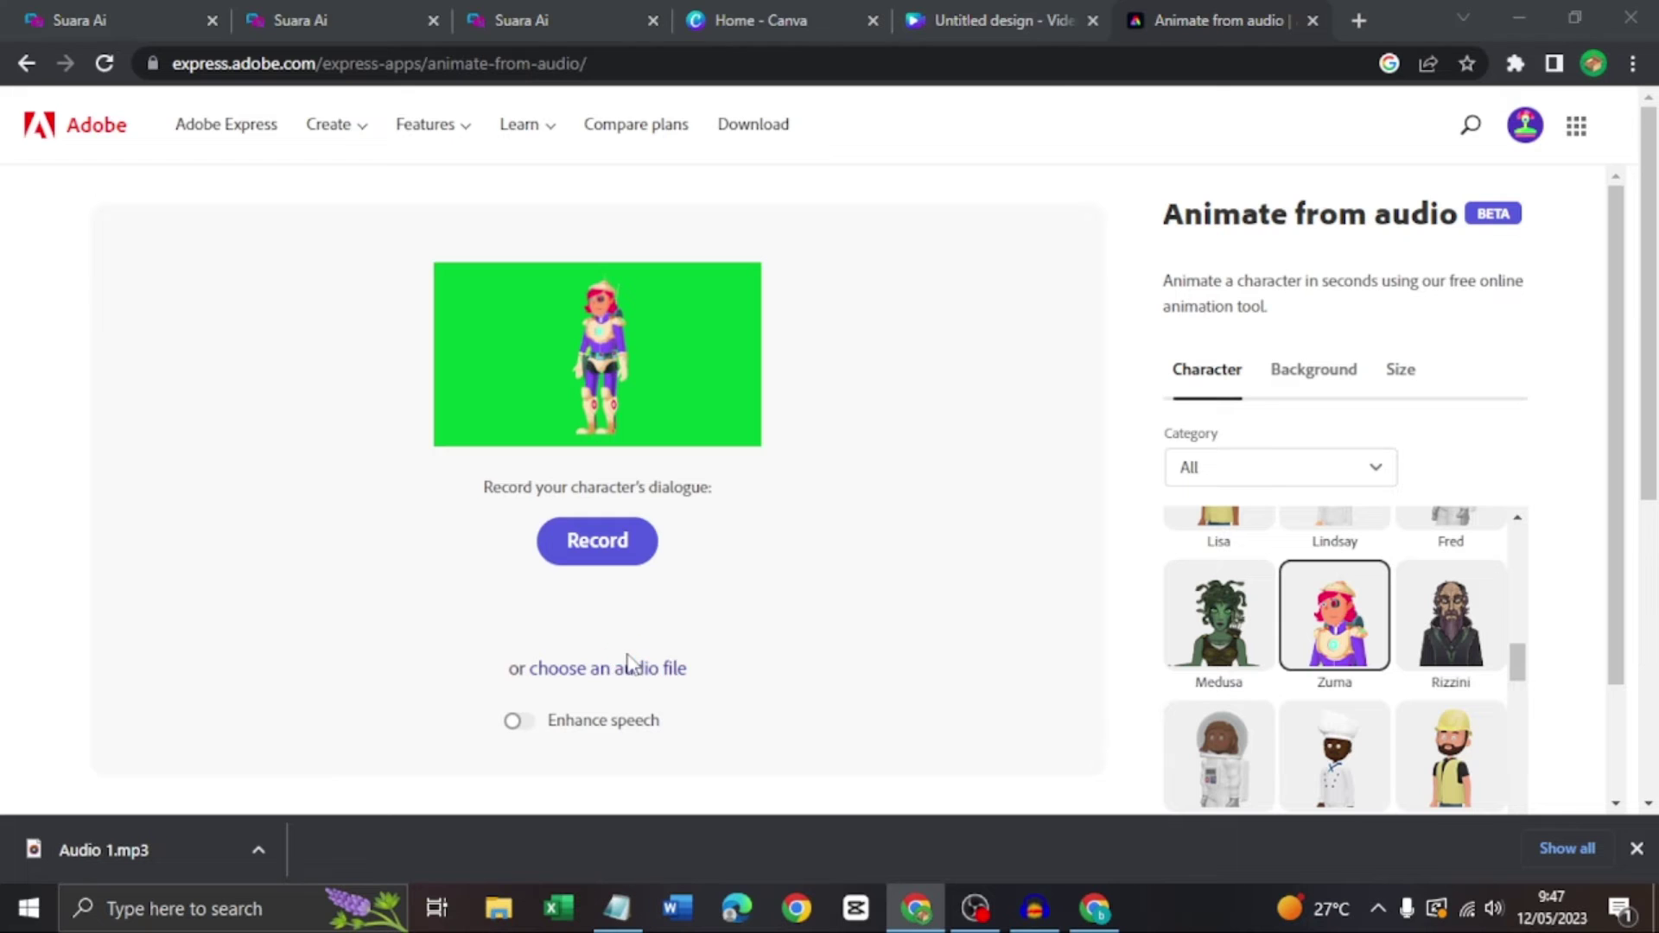
click(751, 393)
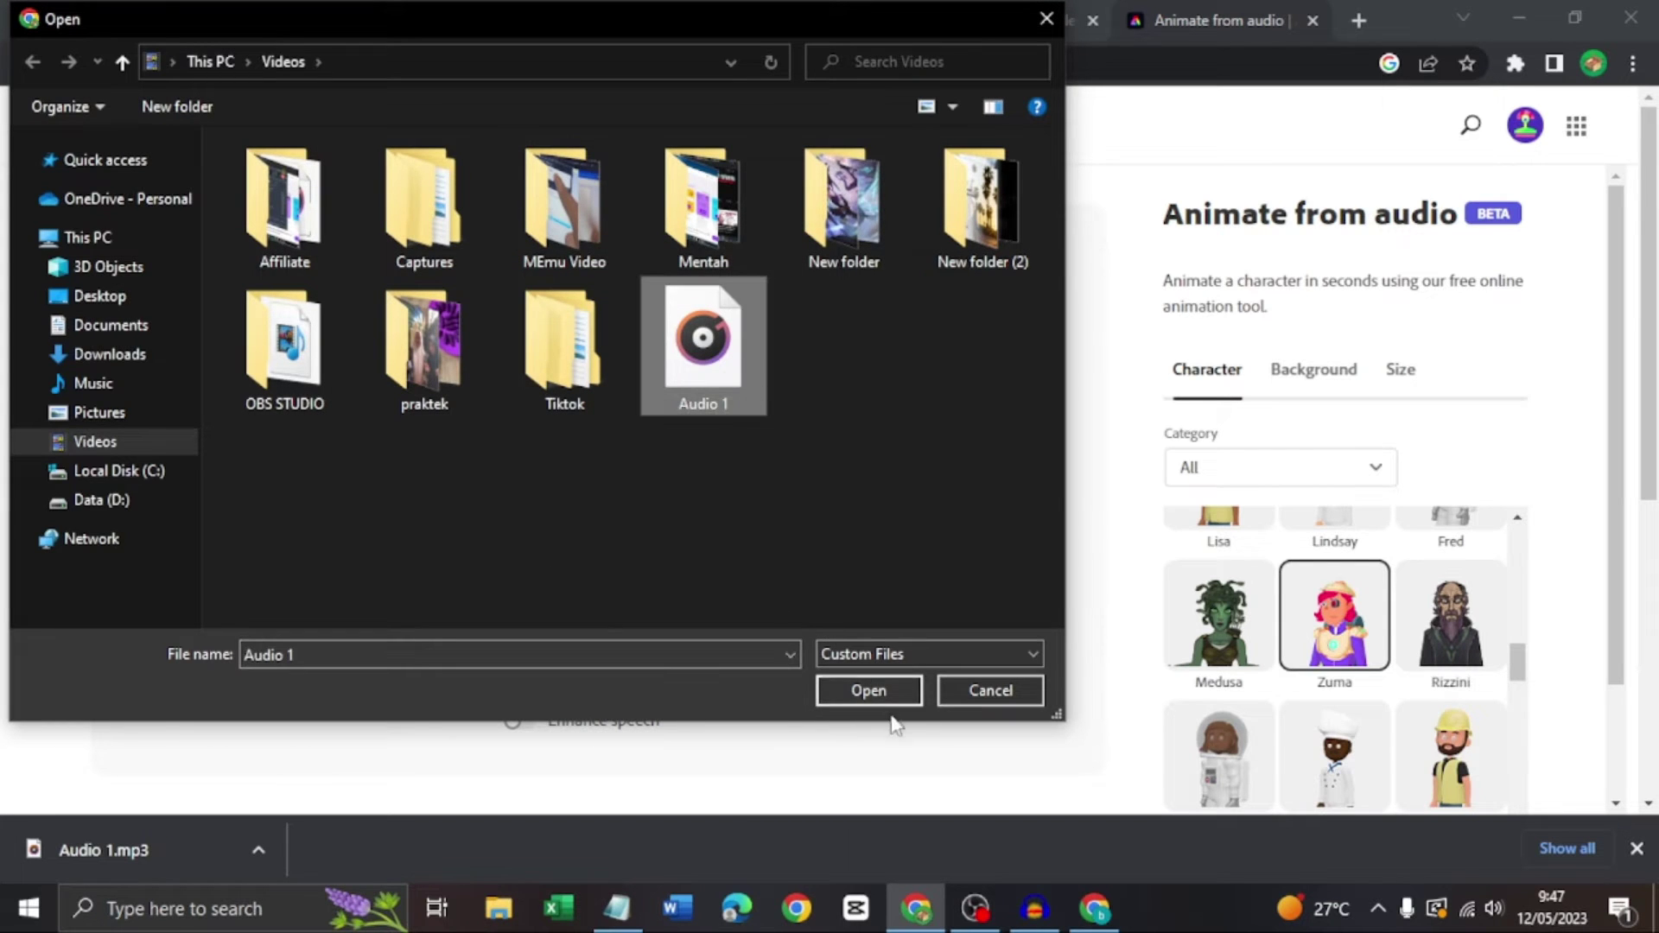
click(869, 690)
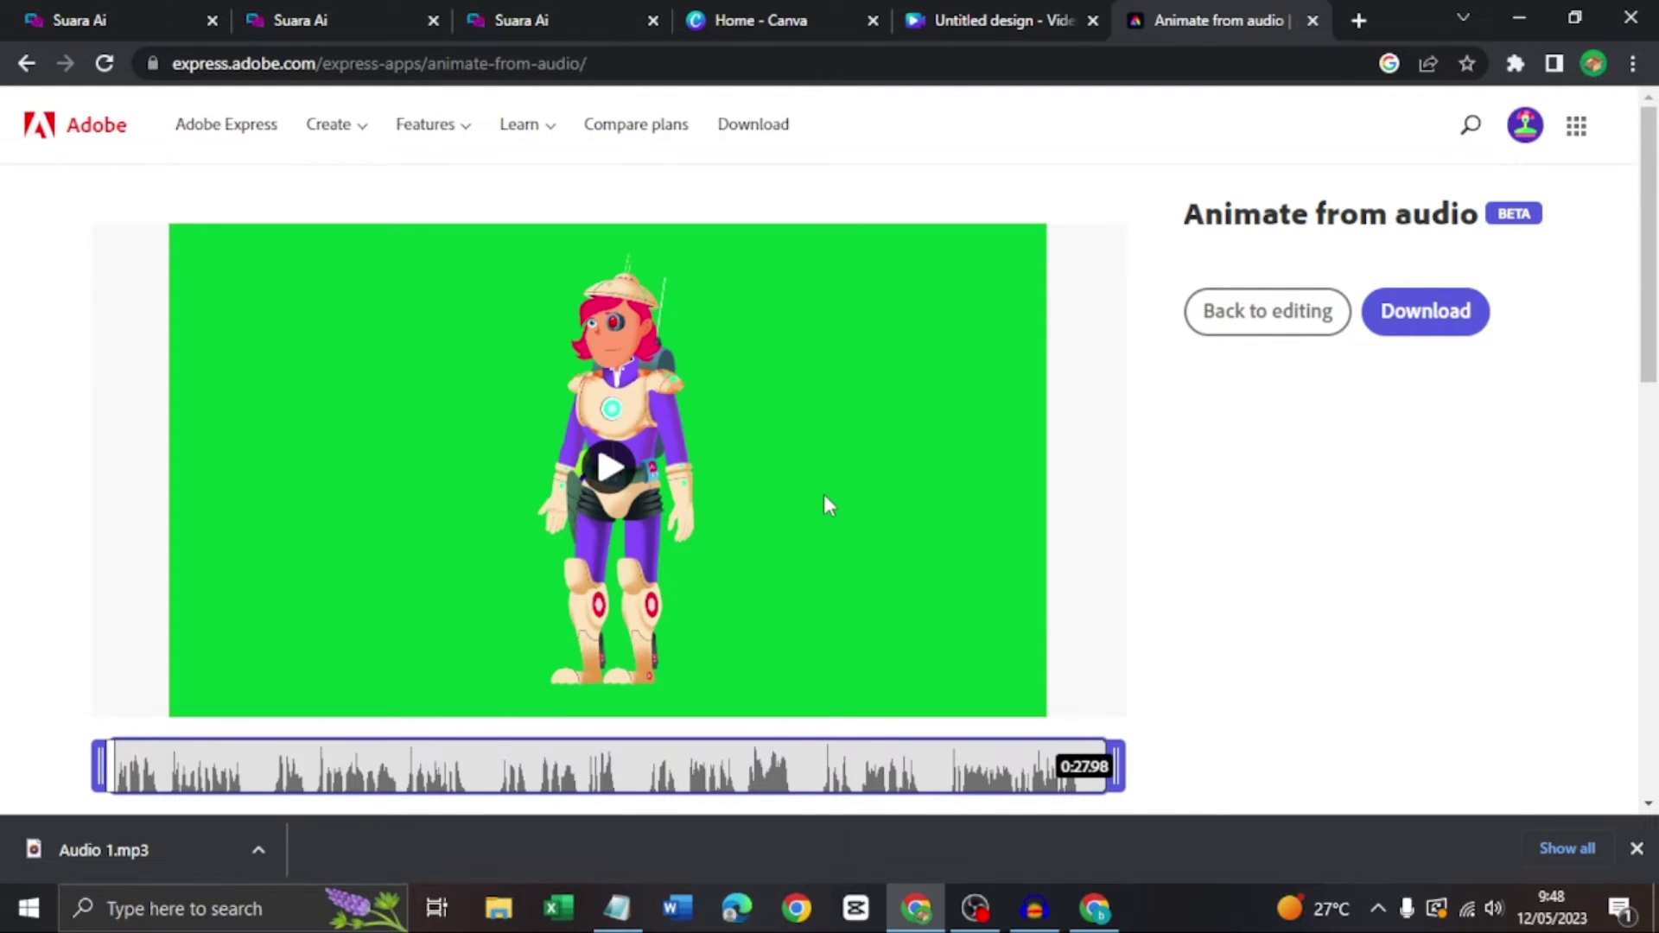
click(620, 473)
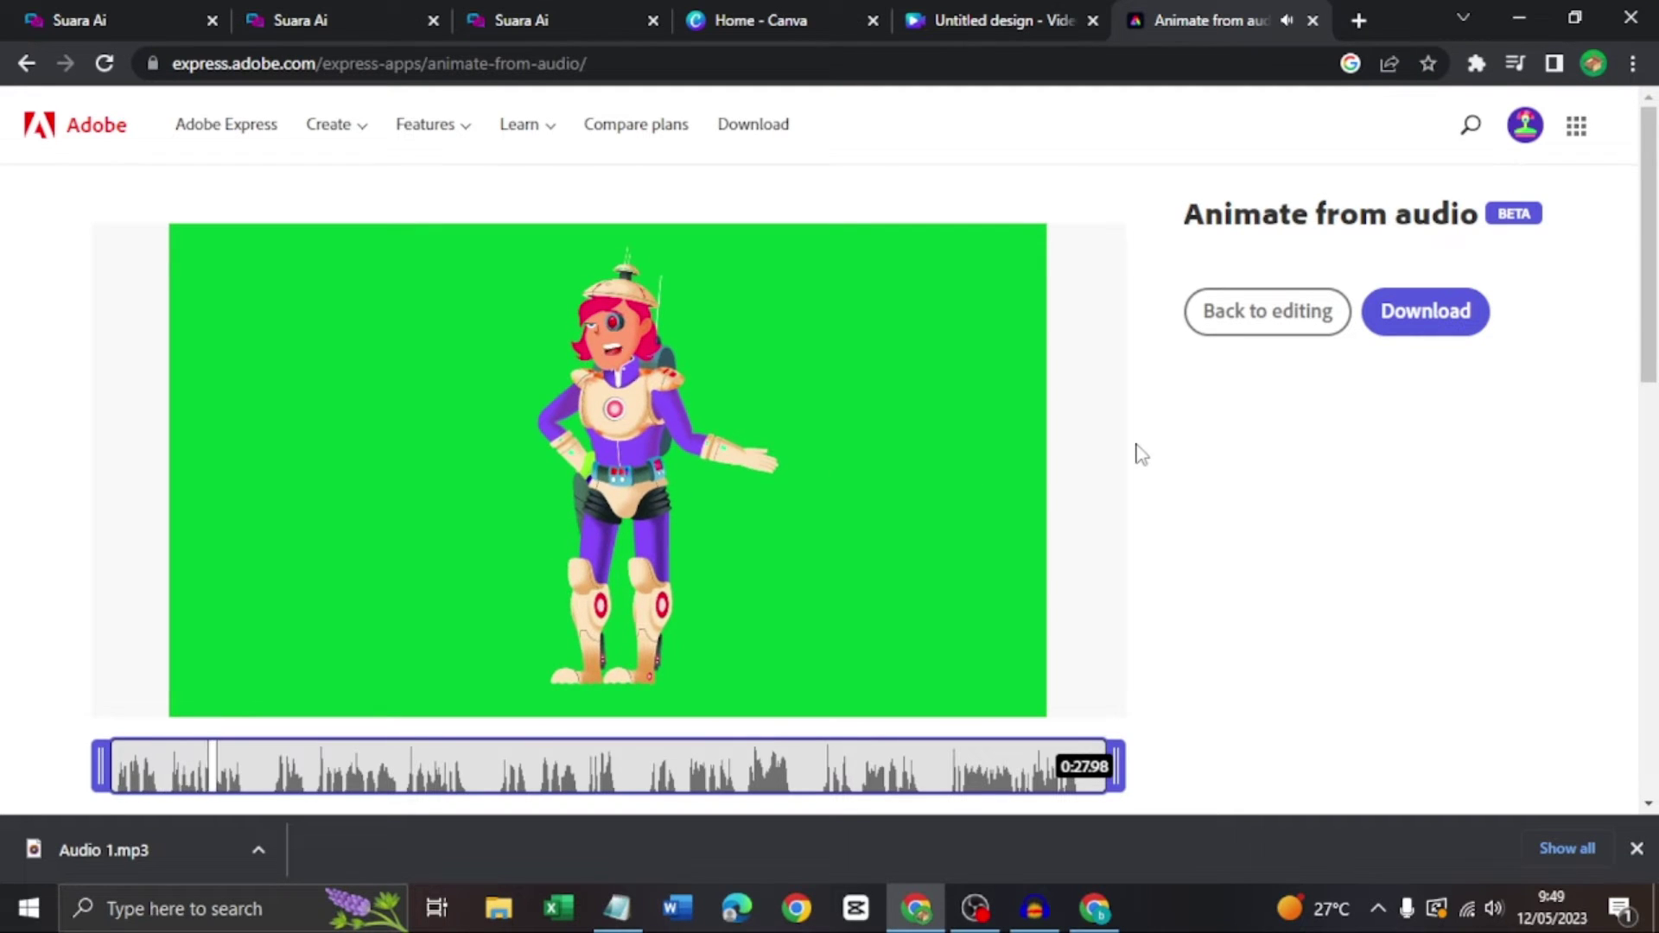
click(596, 484)
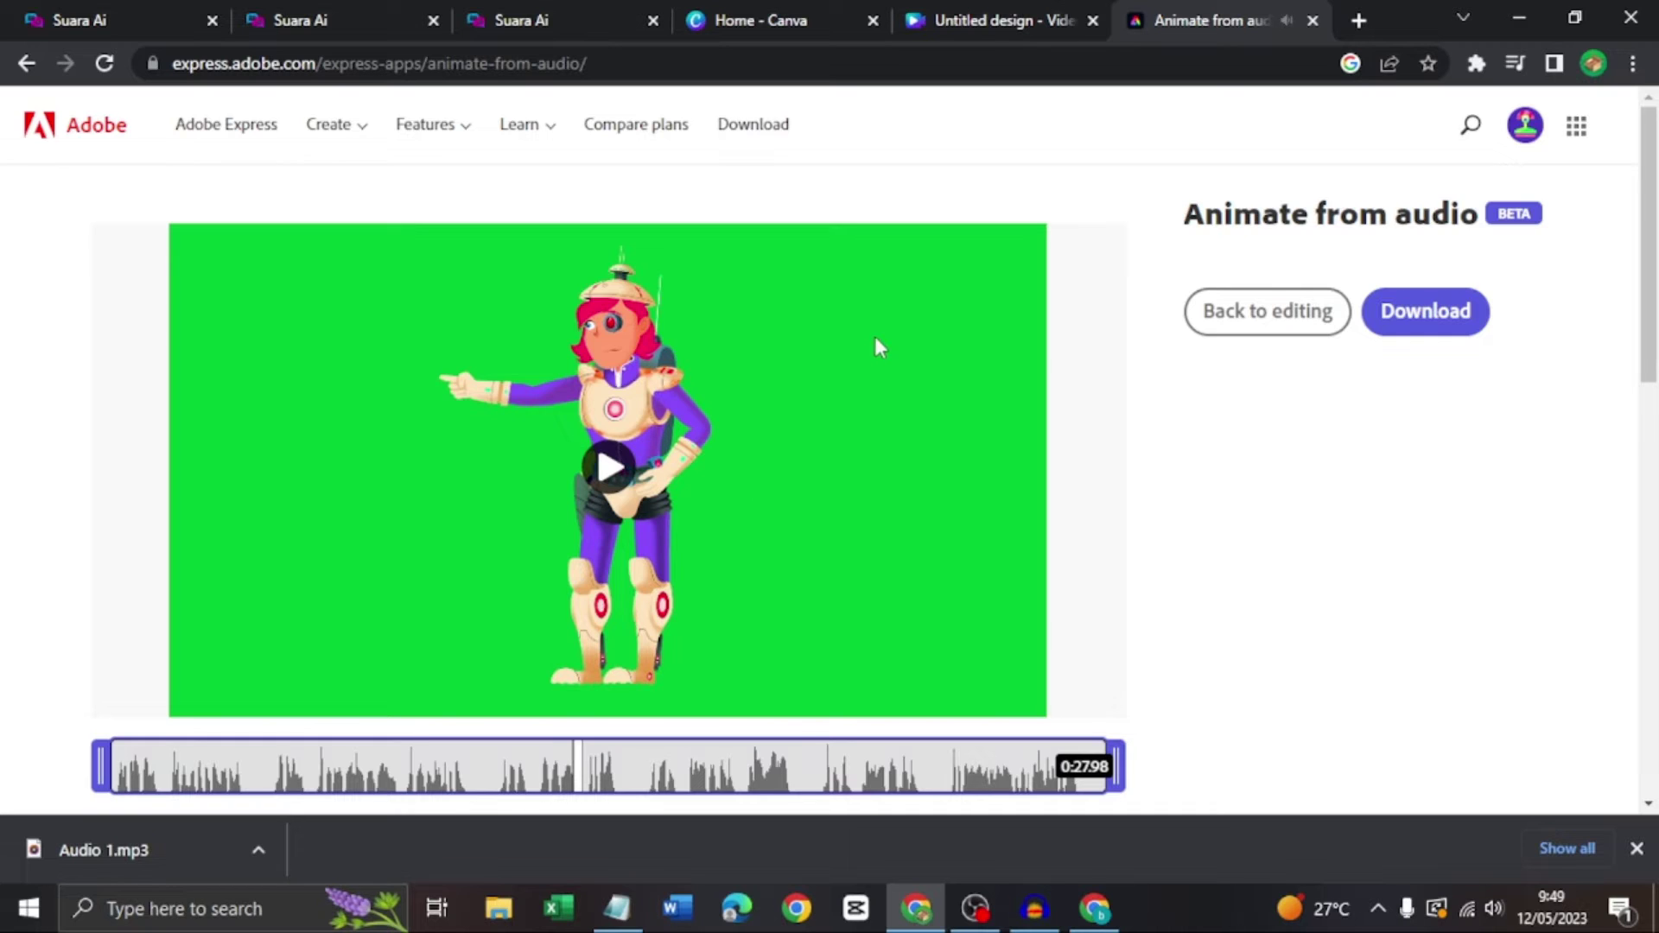
Download the green-screen character animation as an MP4 named "audi 1a" in the Videos folder.
click(1437, 336)
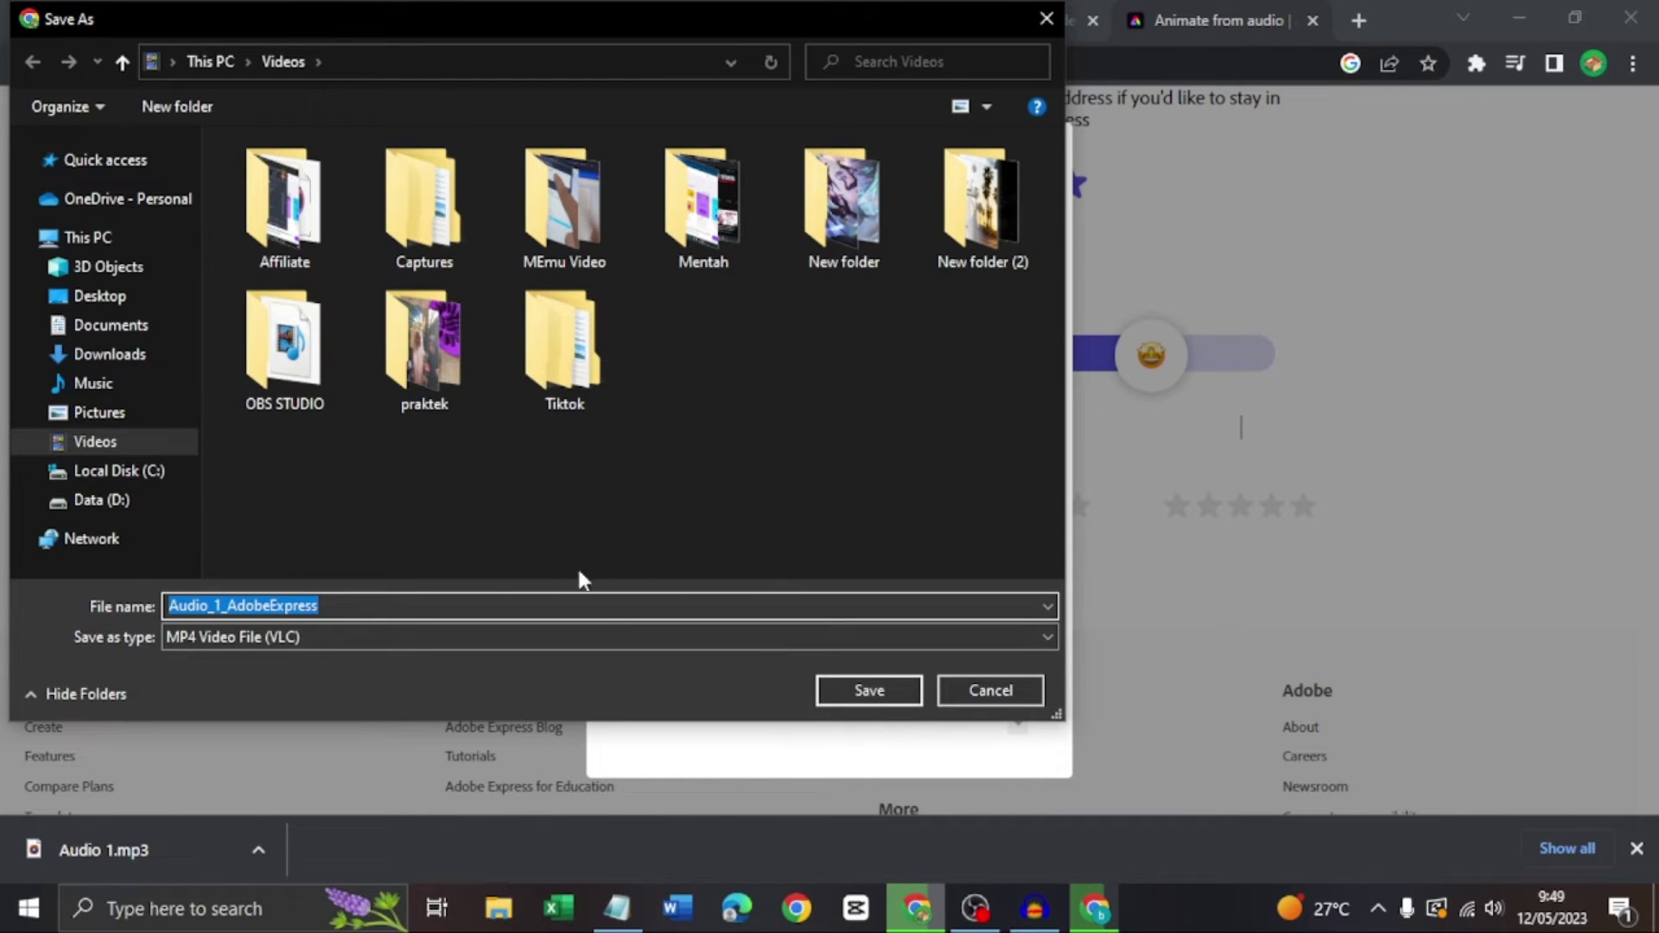
text(aud)
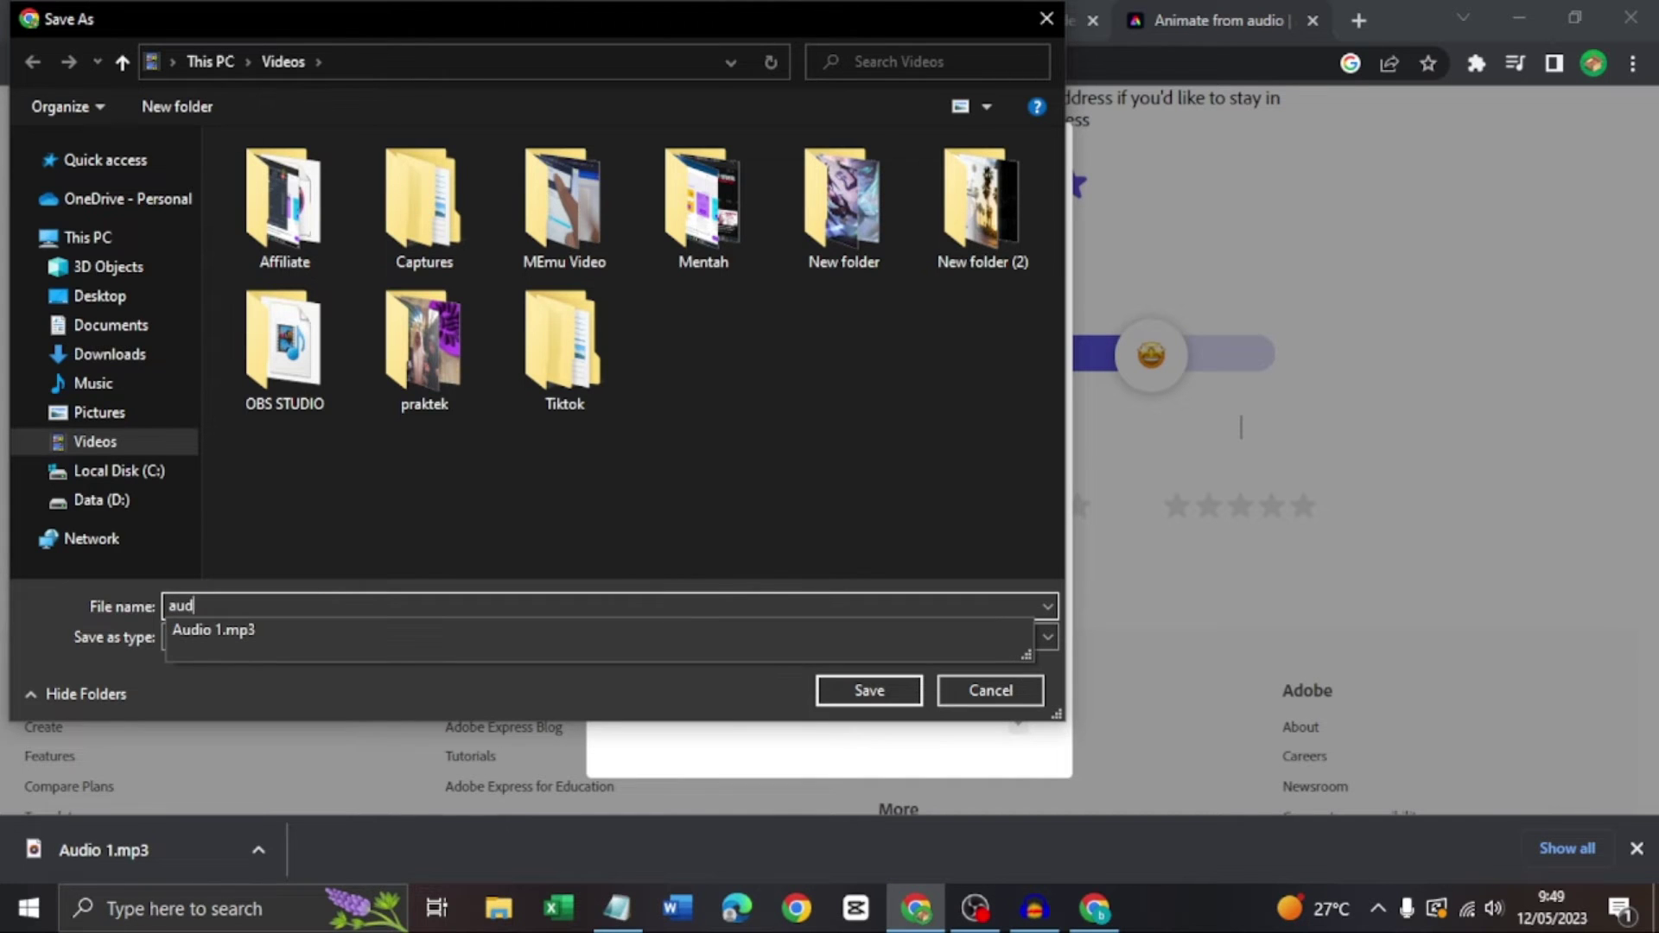
text(i 1)
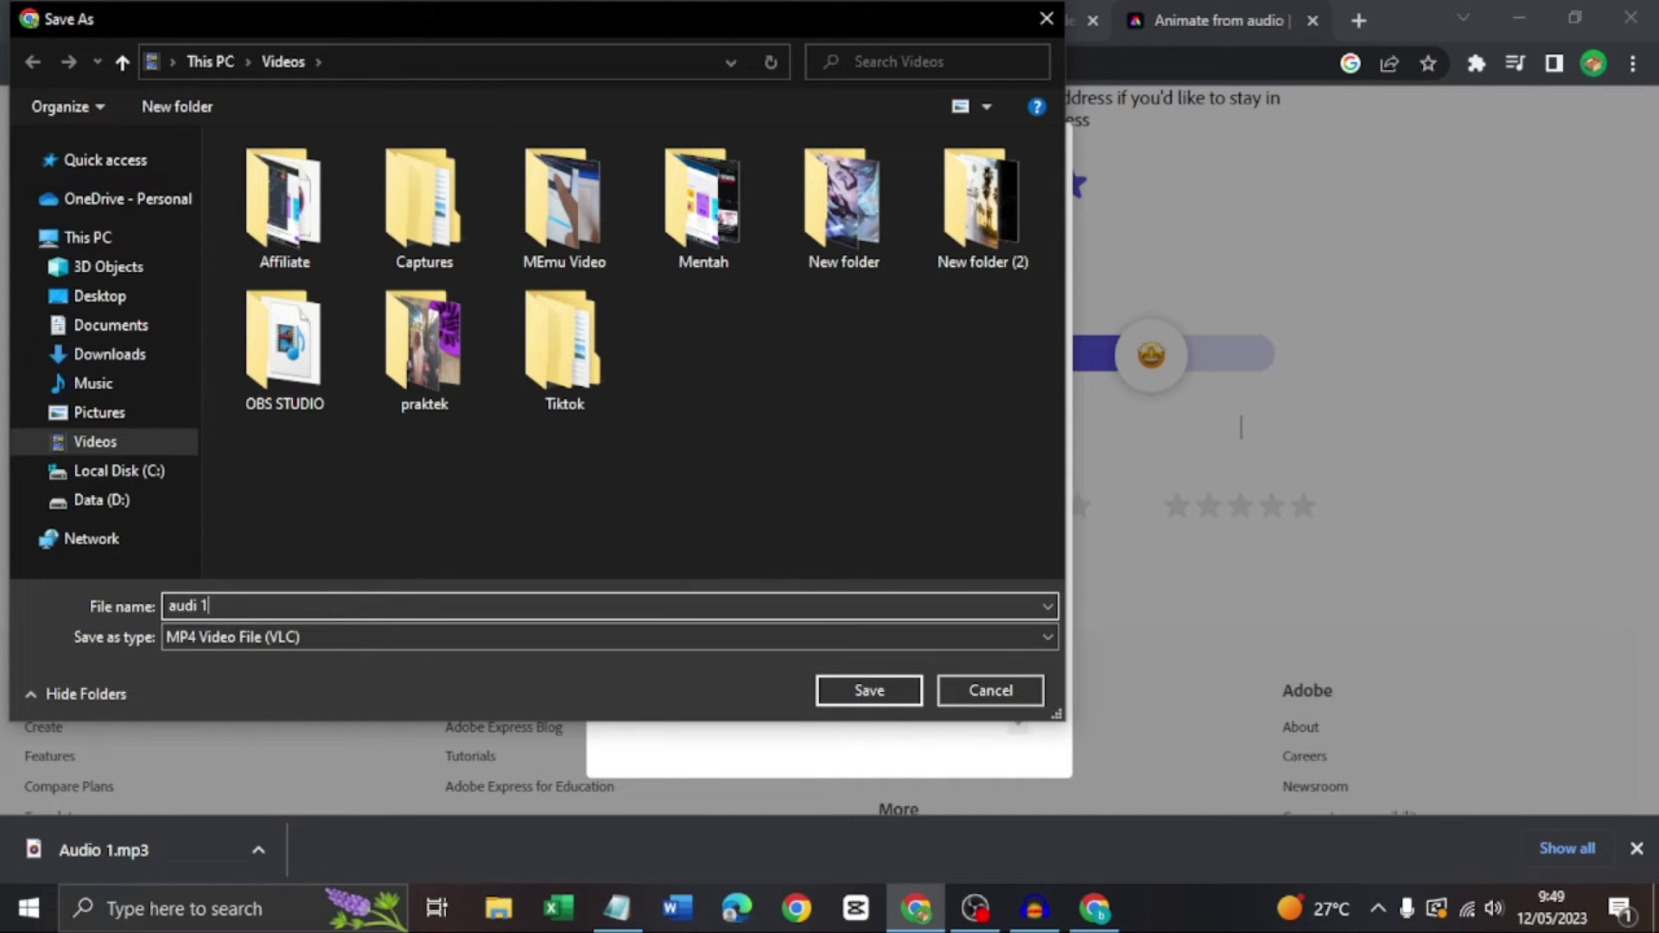
text(a)
key(Return)
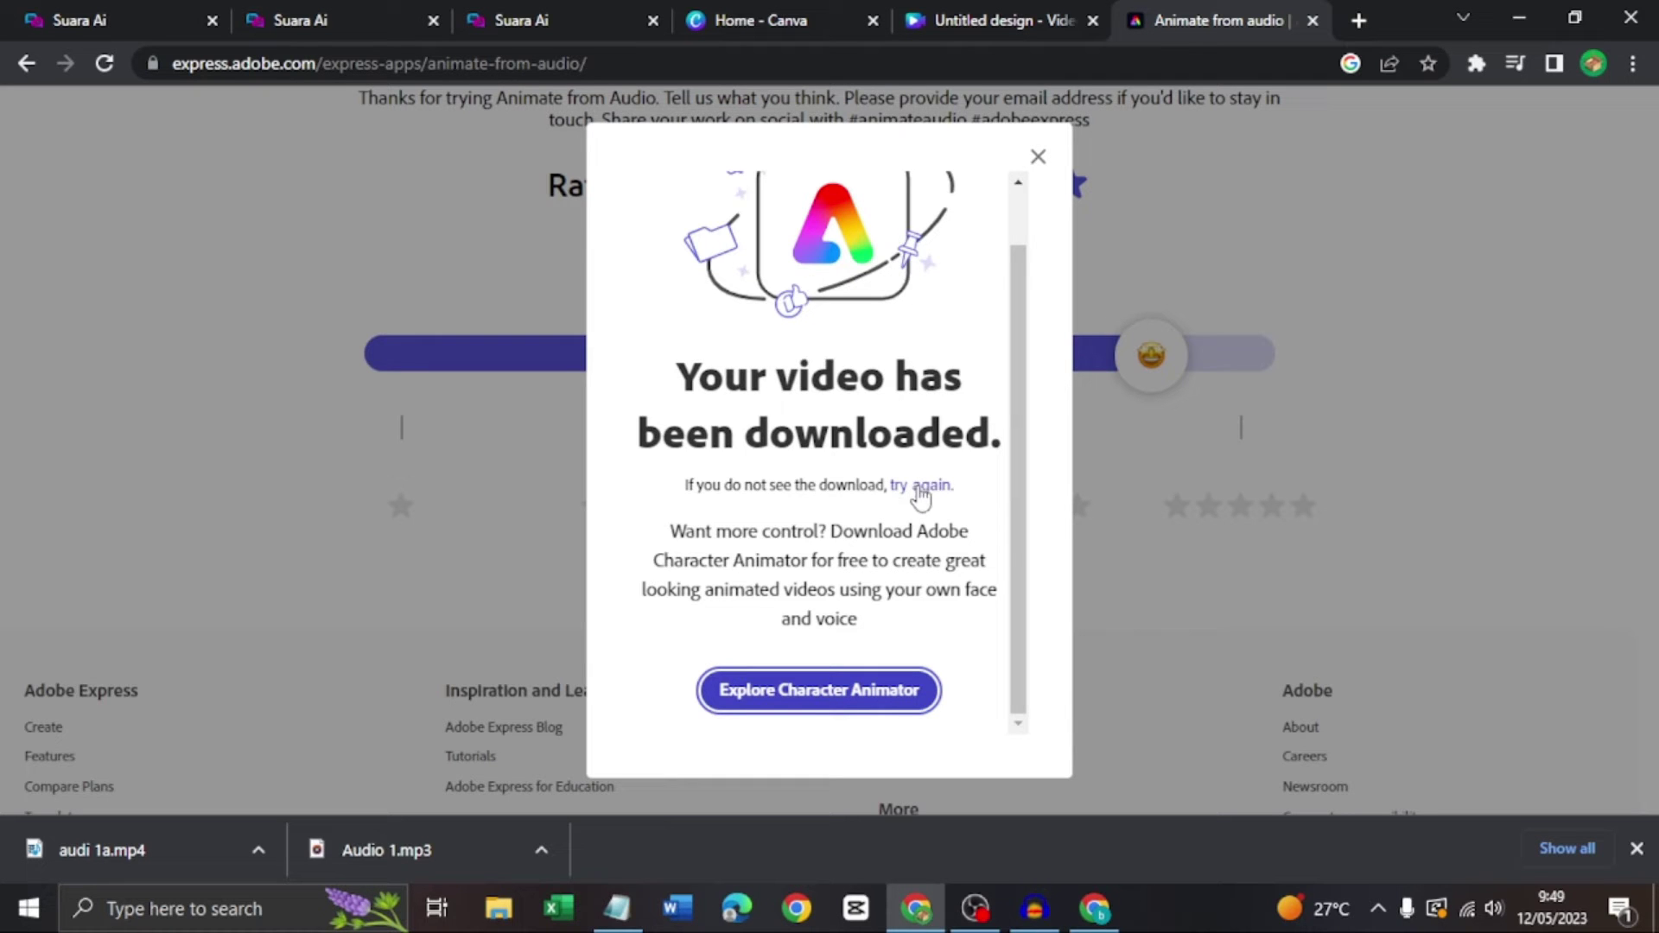
click(1038, 157)
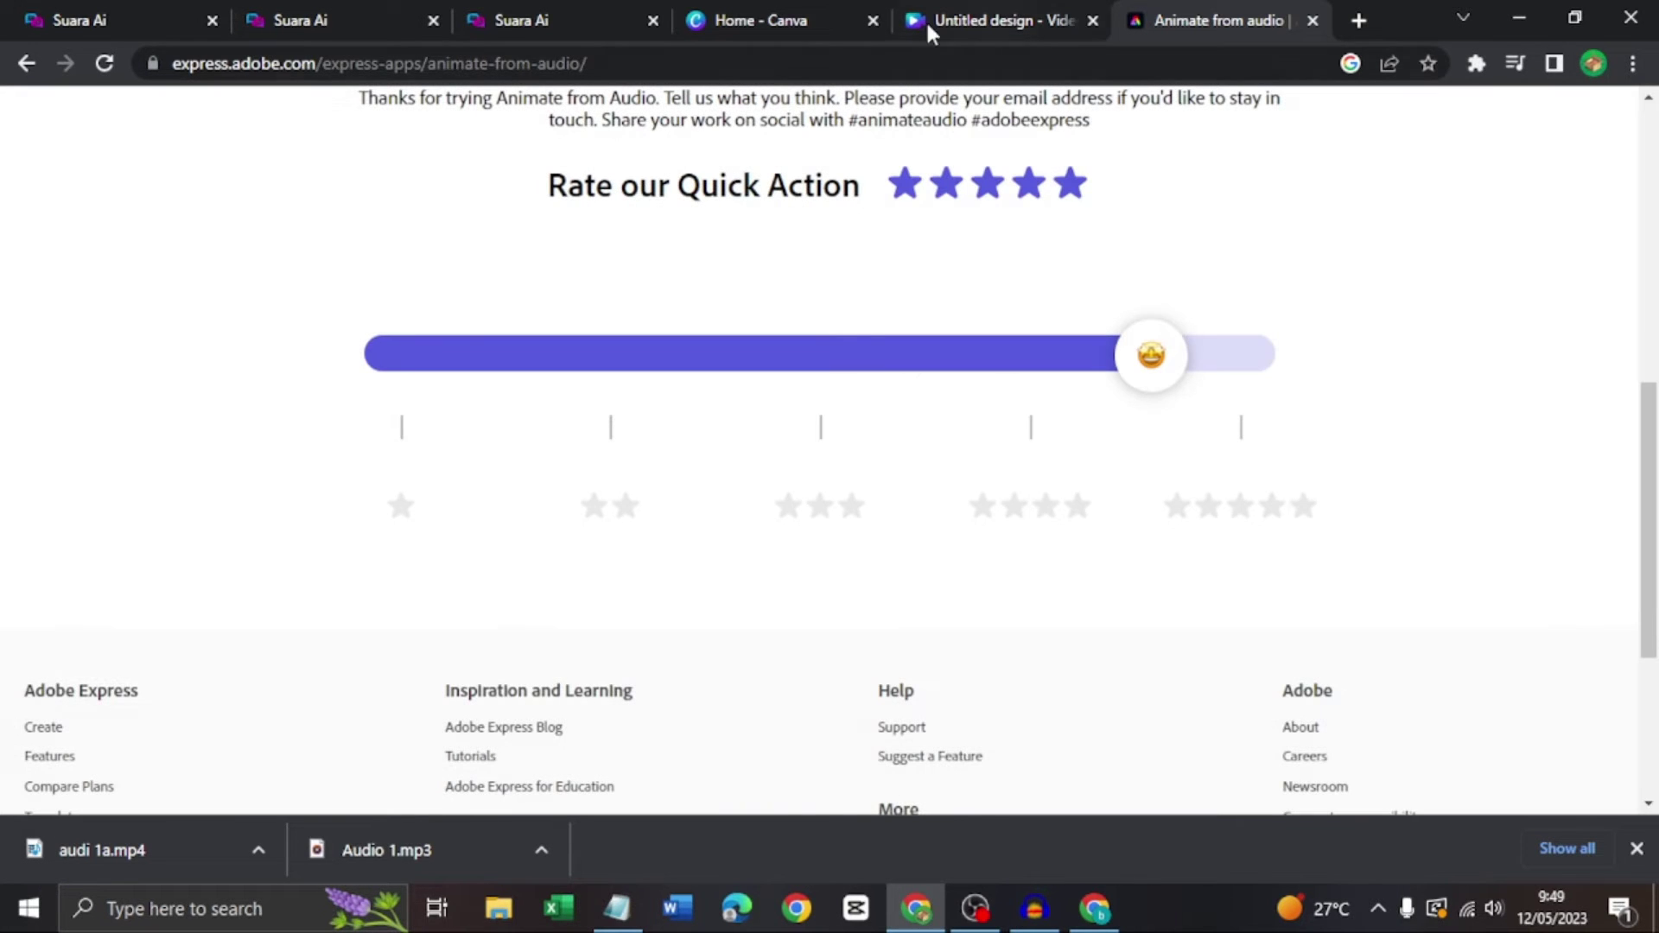
Switch to Canva and create a blank 1920 × 1080 px video design.
click(806, 25)
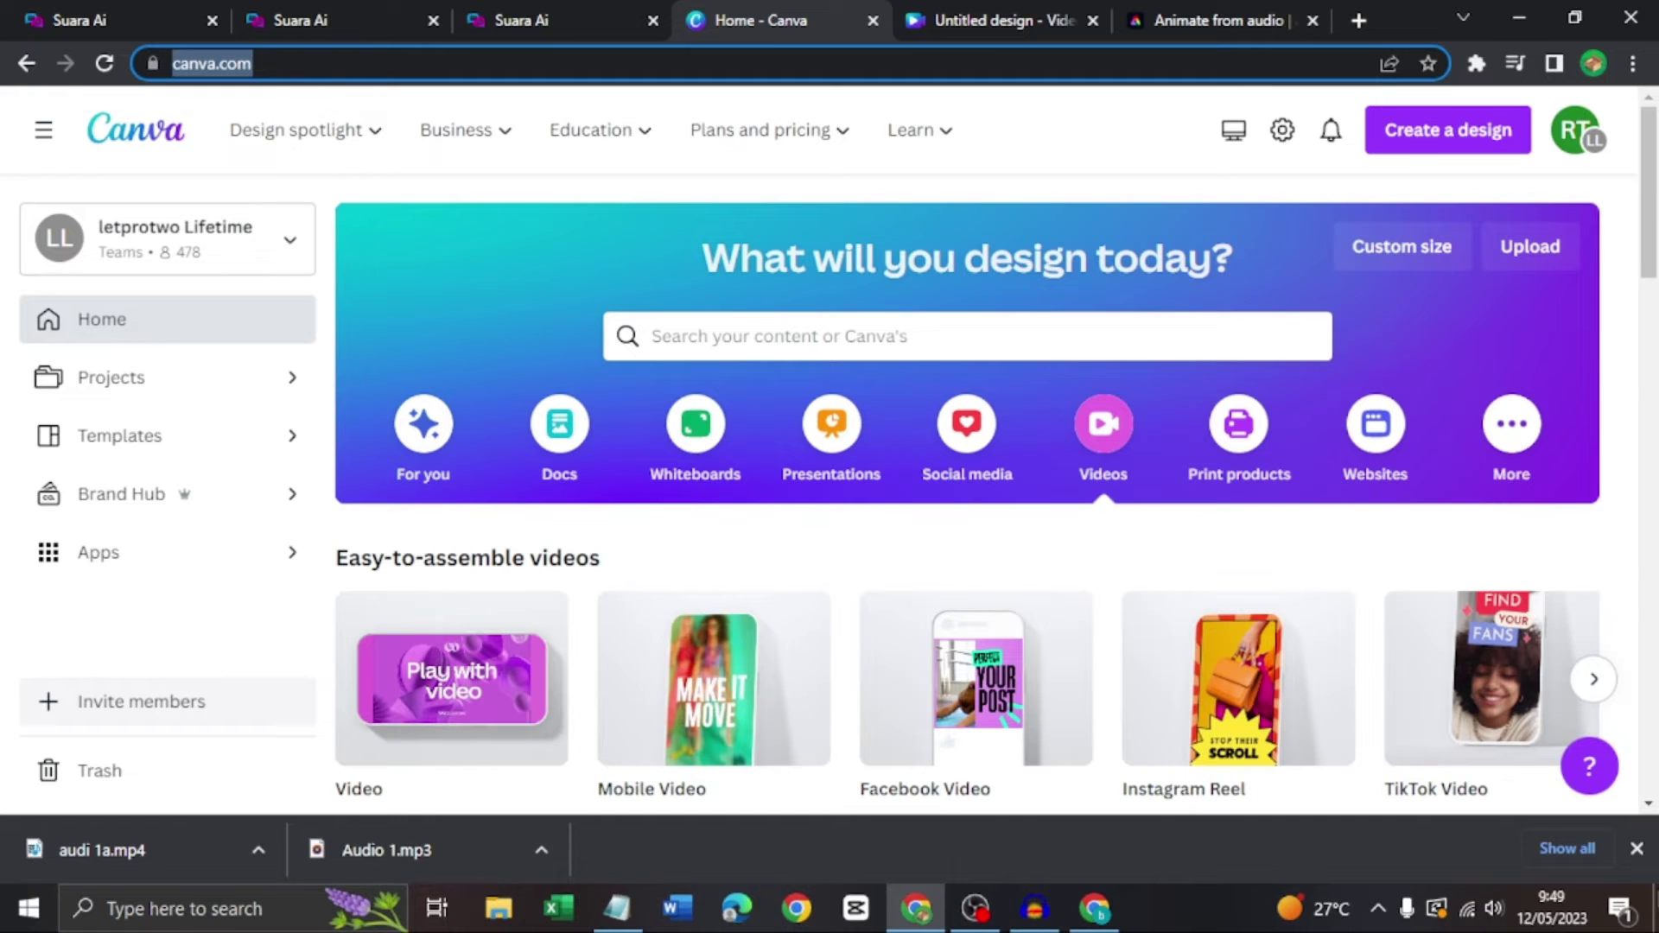
click(1636, 849)
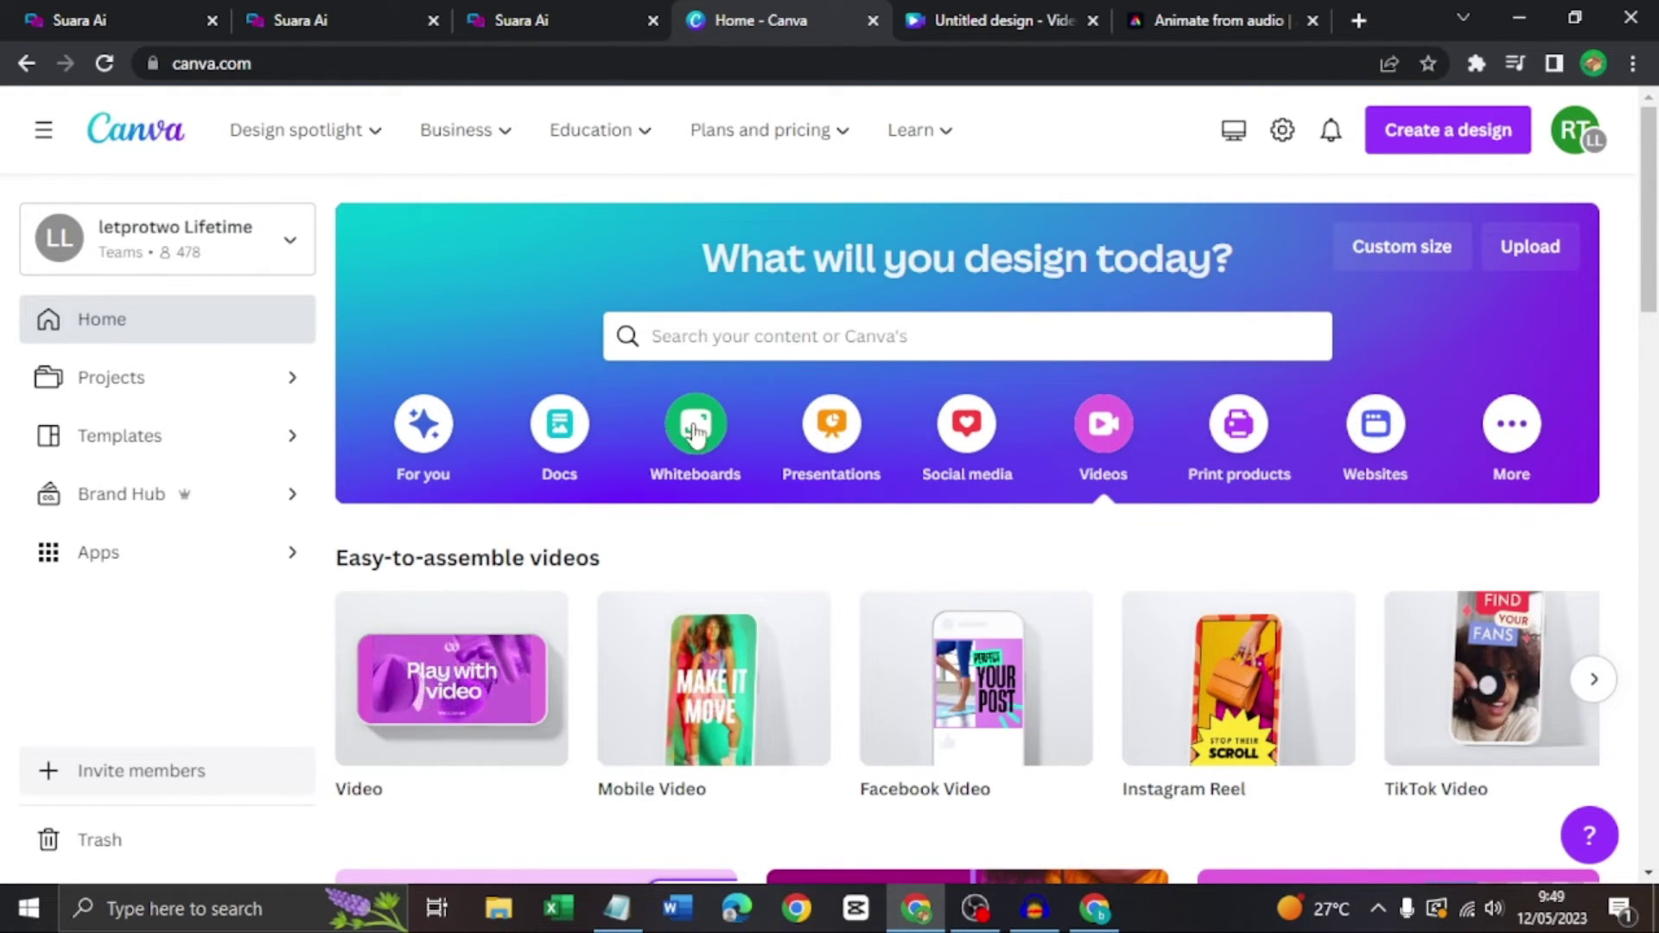
mouse_move(418, 722)
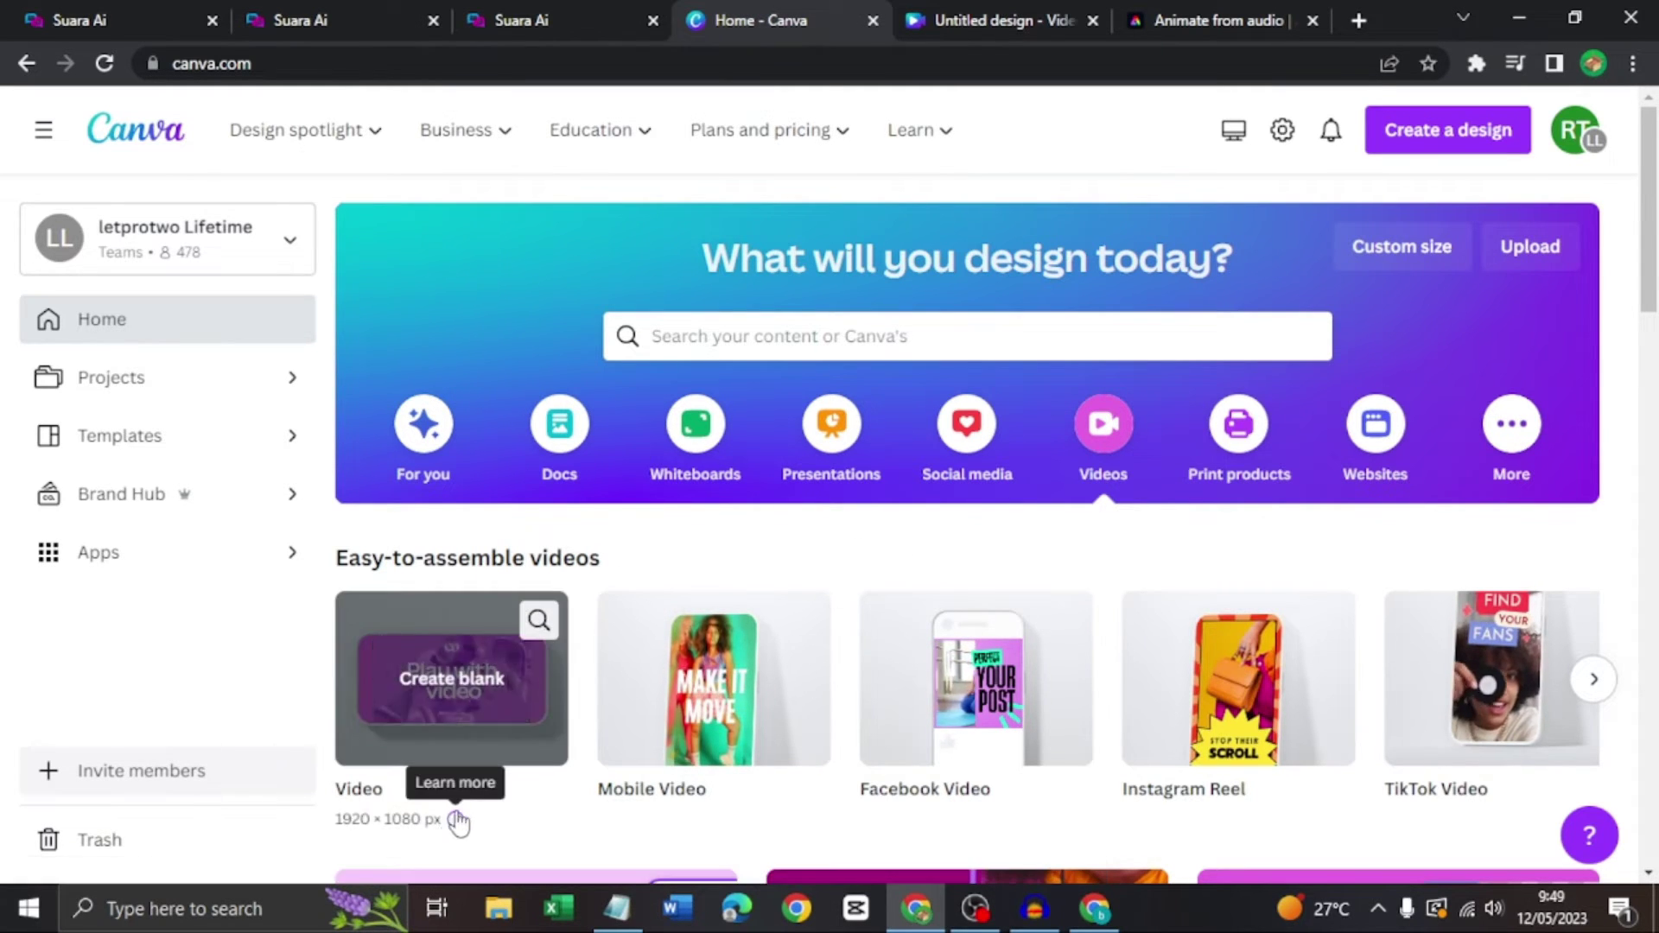
click(467, 708)
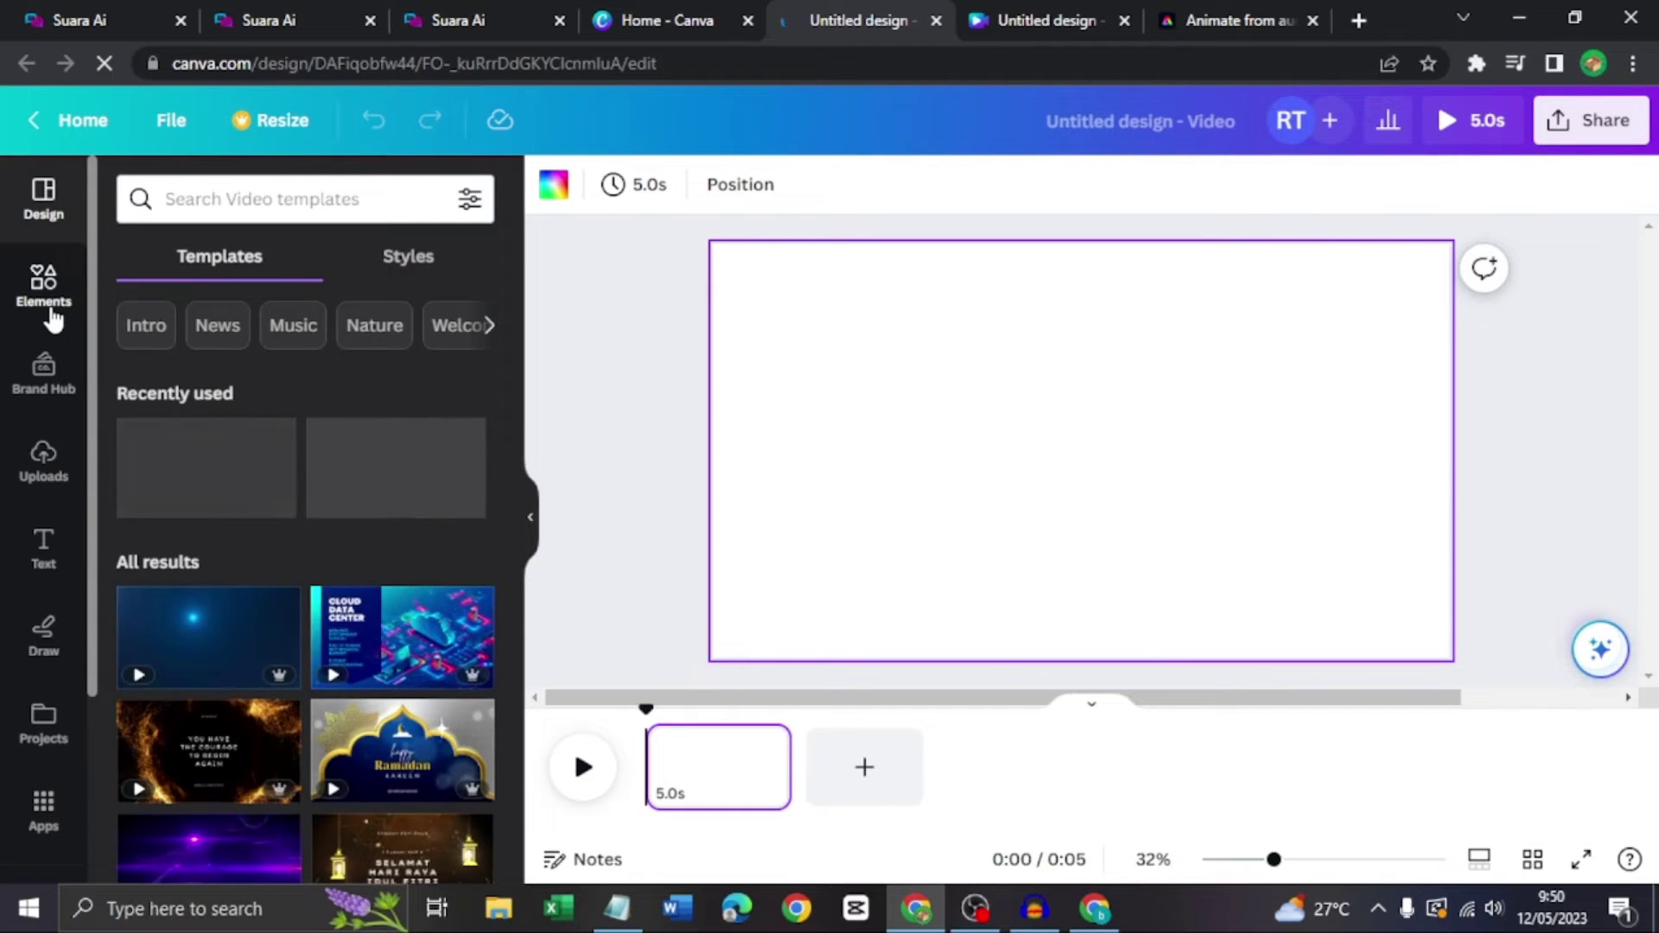
Search the elements for "Cartoon background" and limit the results to videos.
click(45, 285)
click(270, 199)
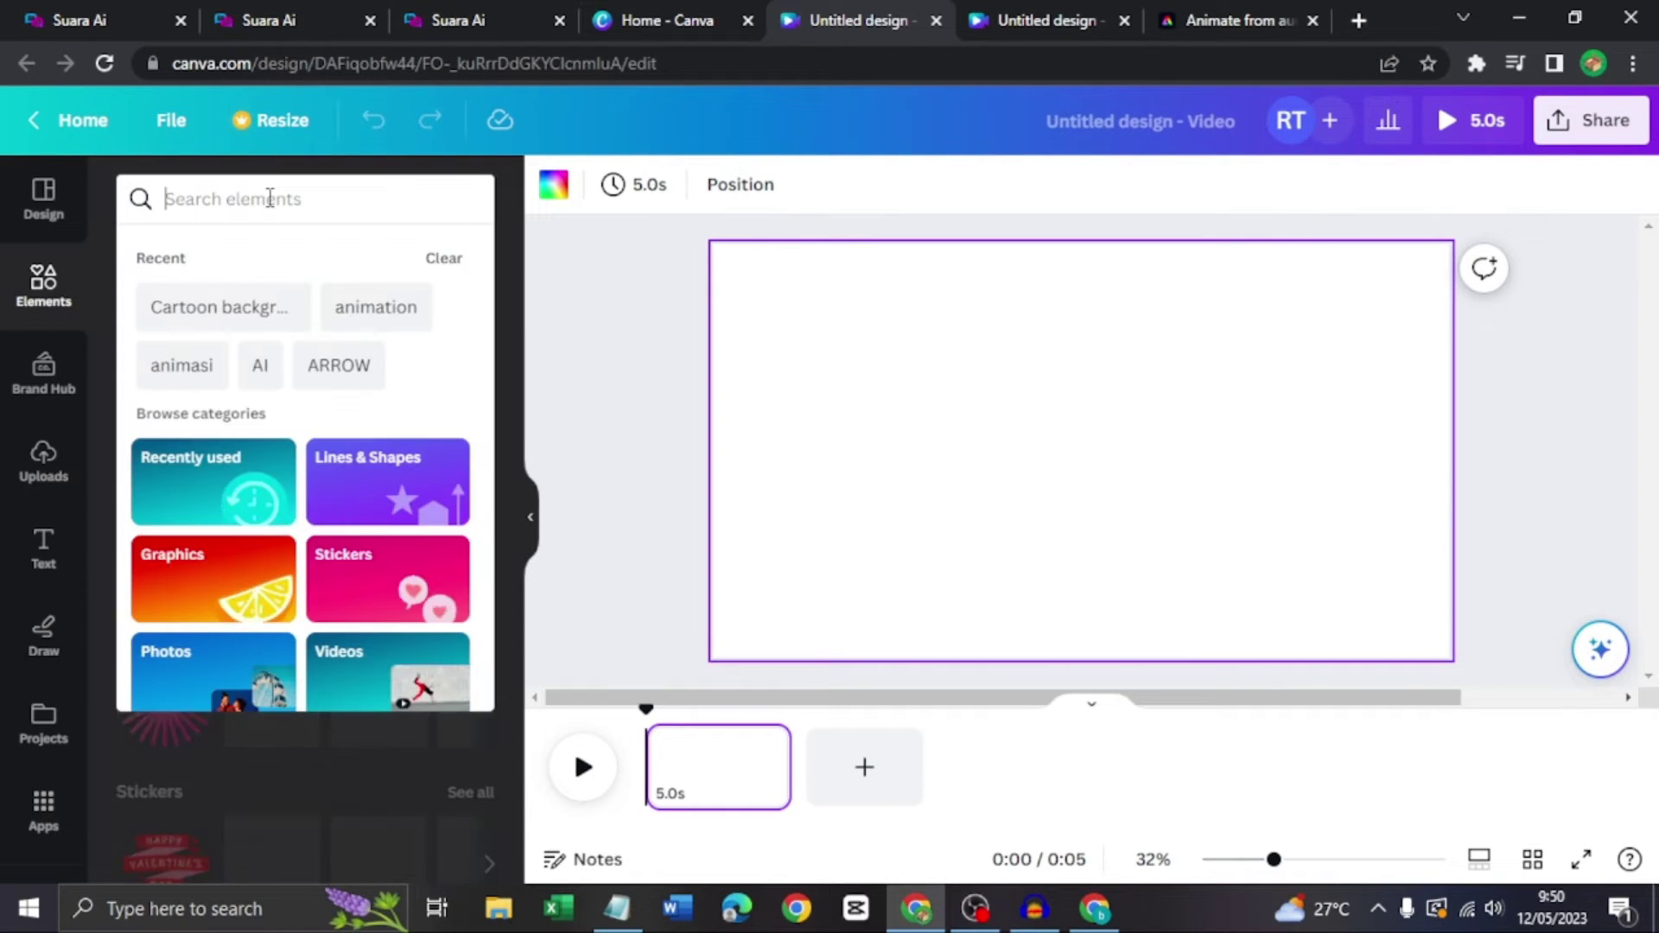
text(car)
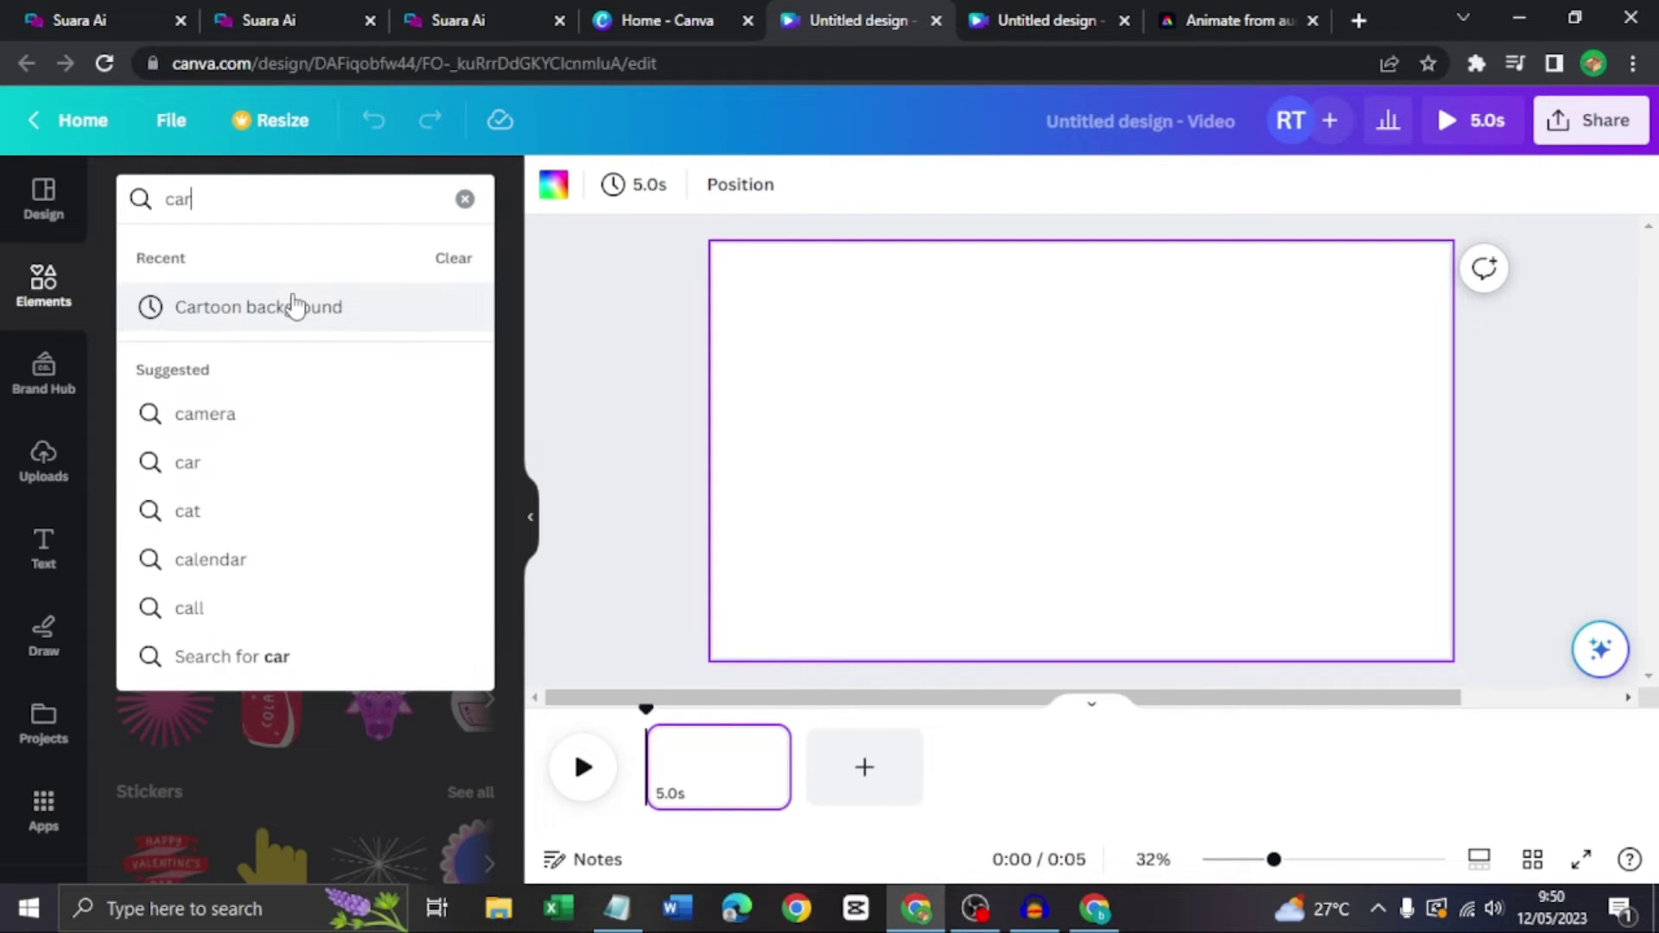
click(290, 309)
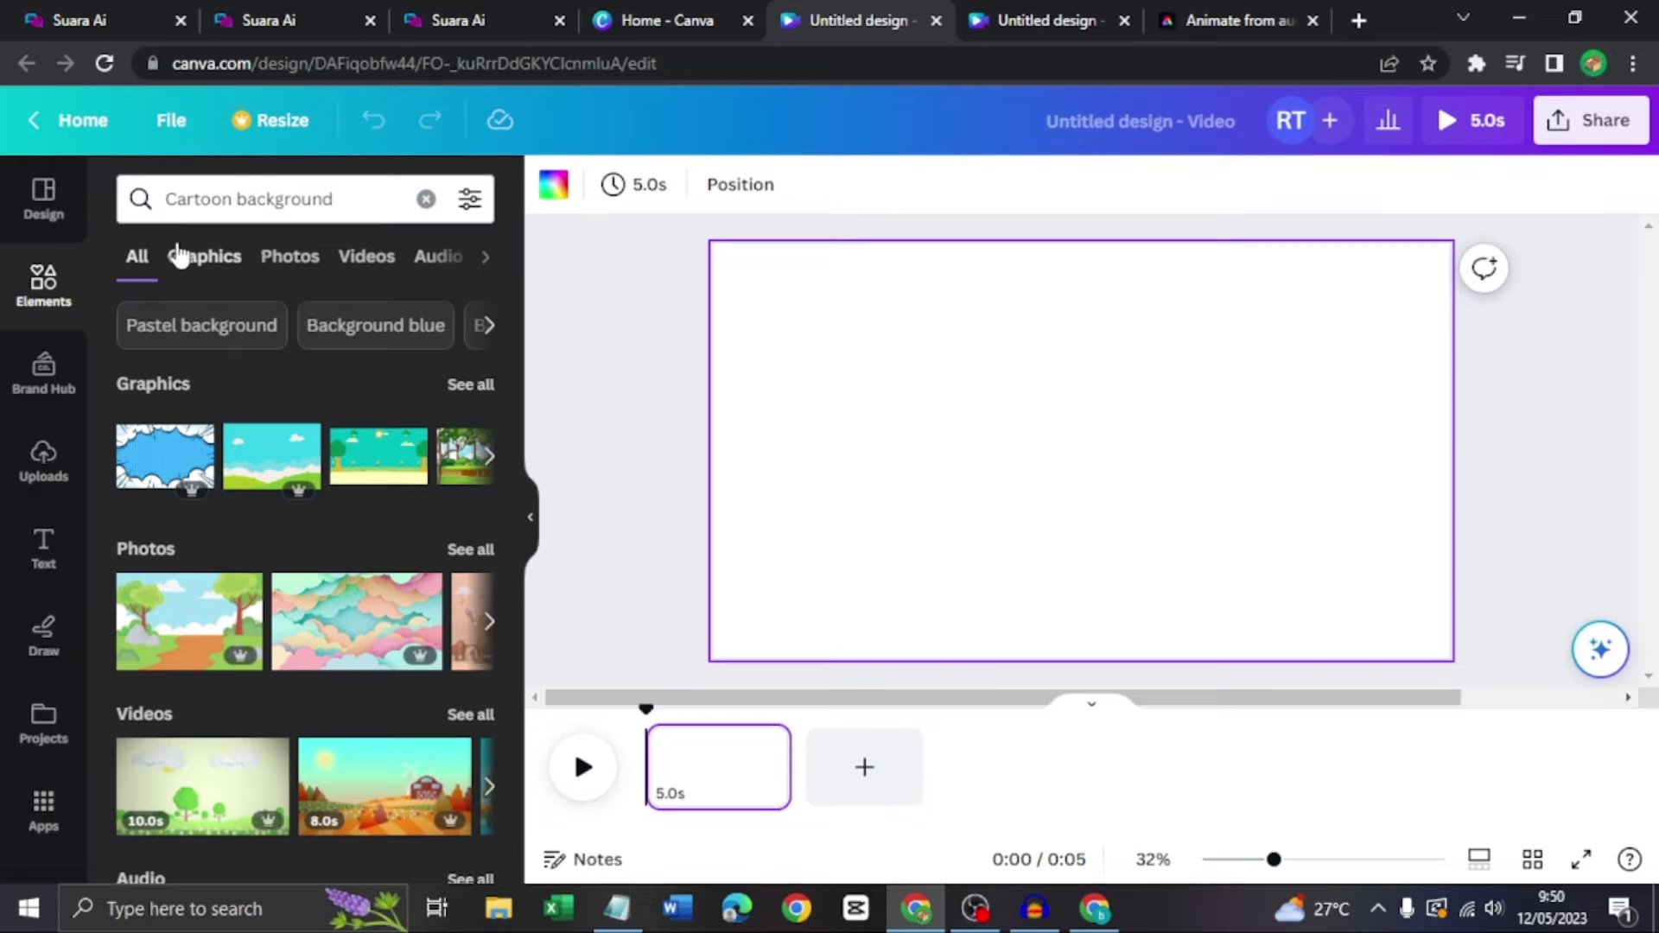
click(364, 266)
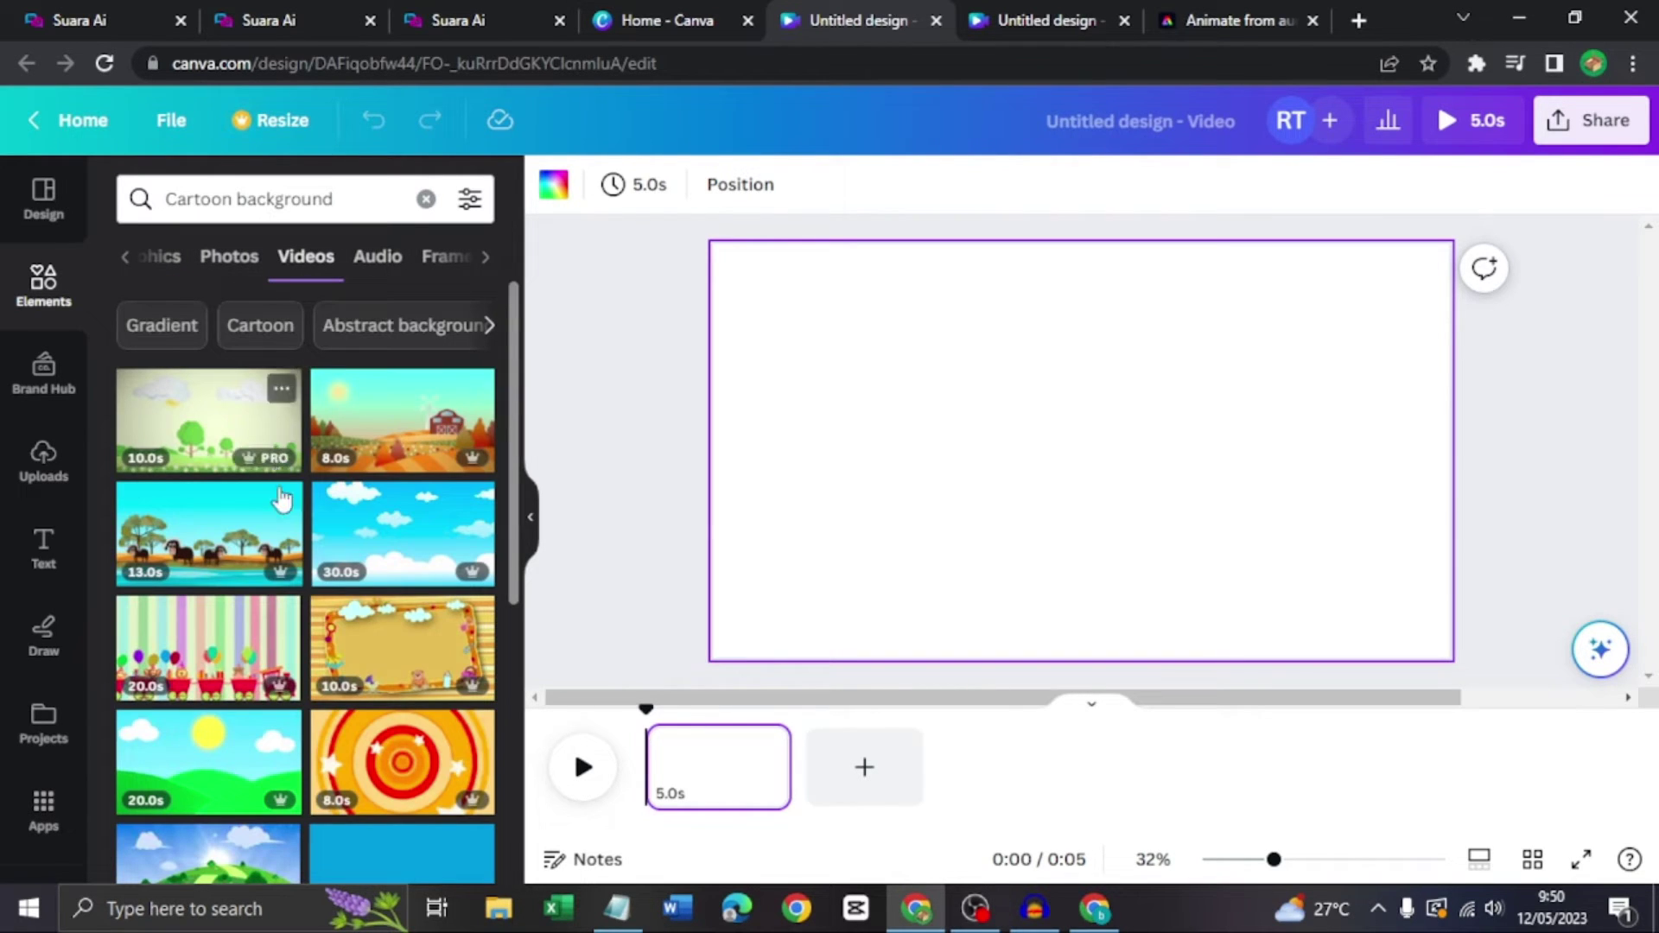
Try the 13-second buffalo savanna video and the 20-second sun-over-green-hills video on the page, deleting each one.
click(213, 568)
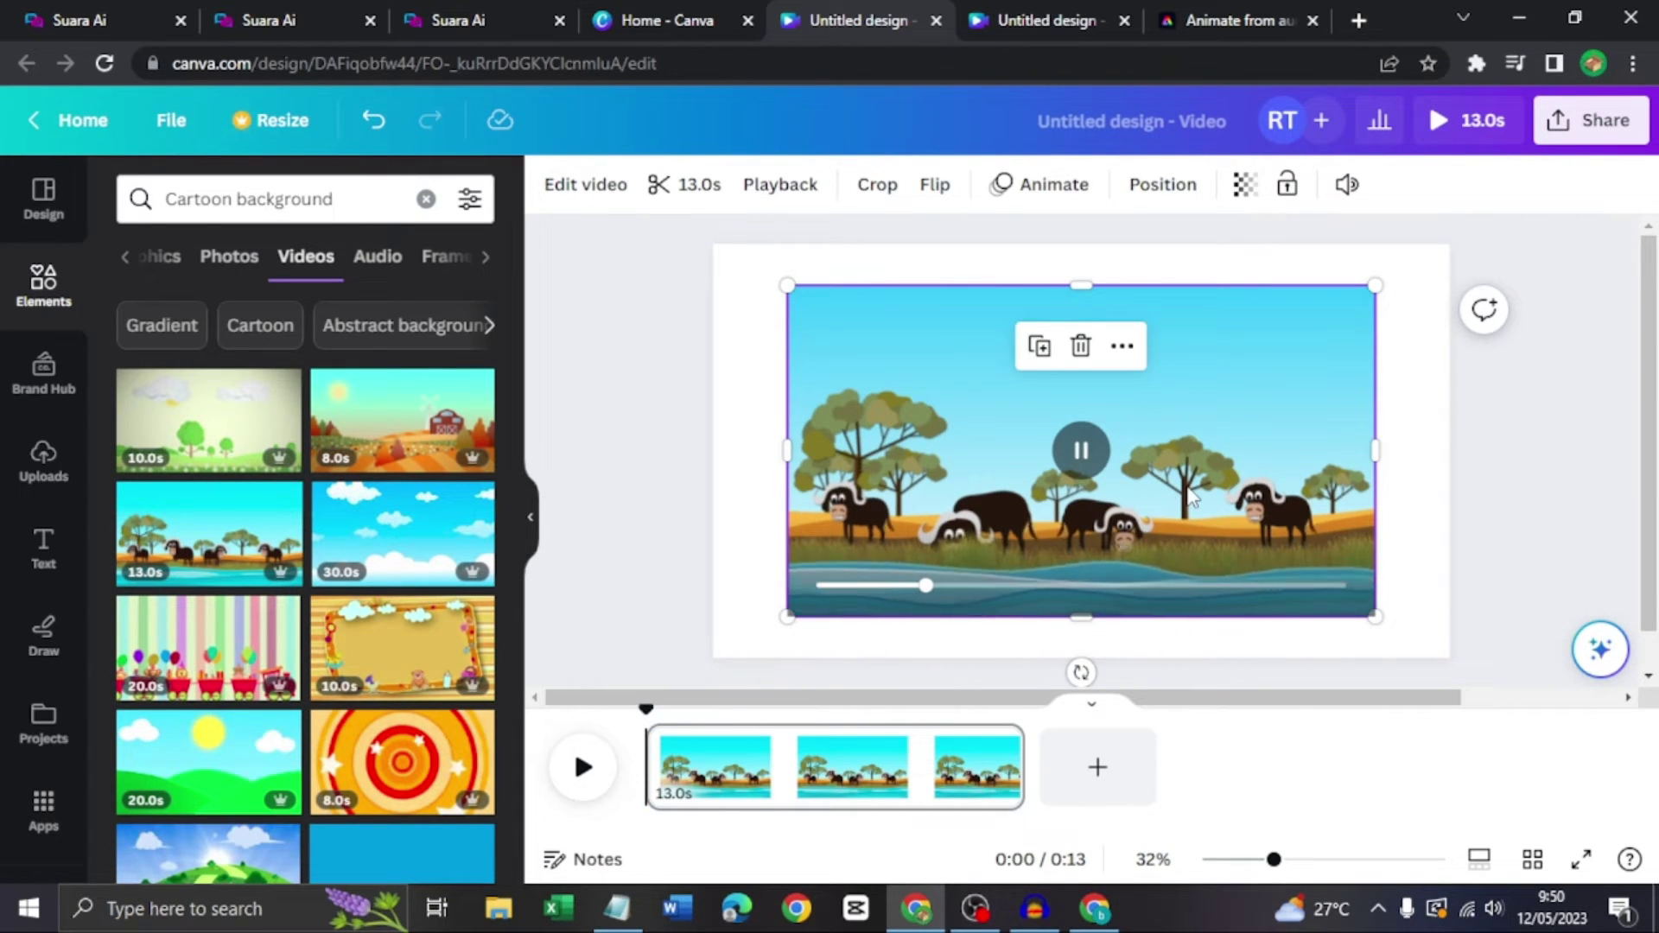
key(Delete)
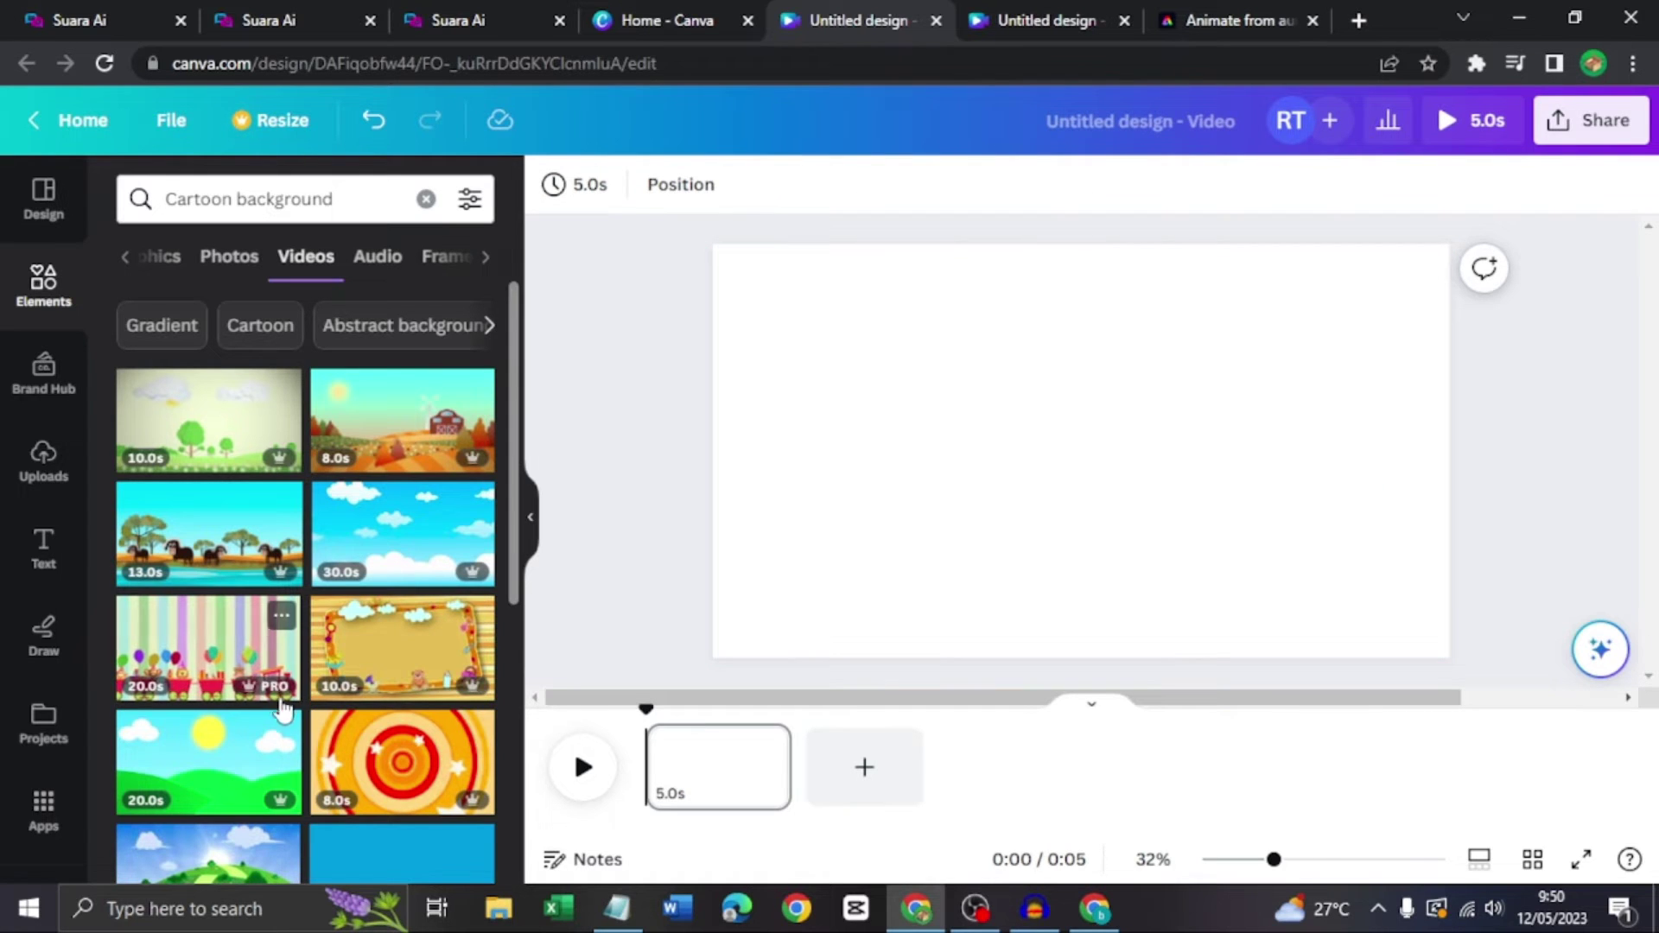
click(259, 773)
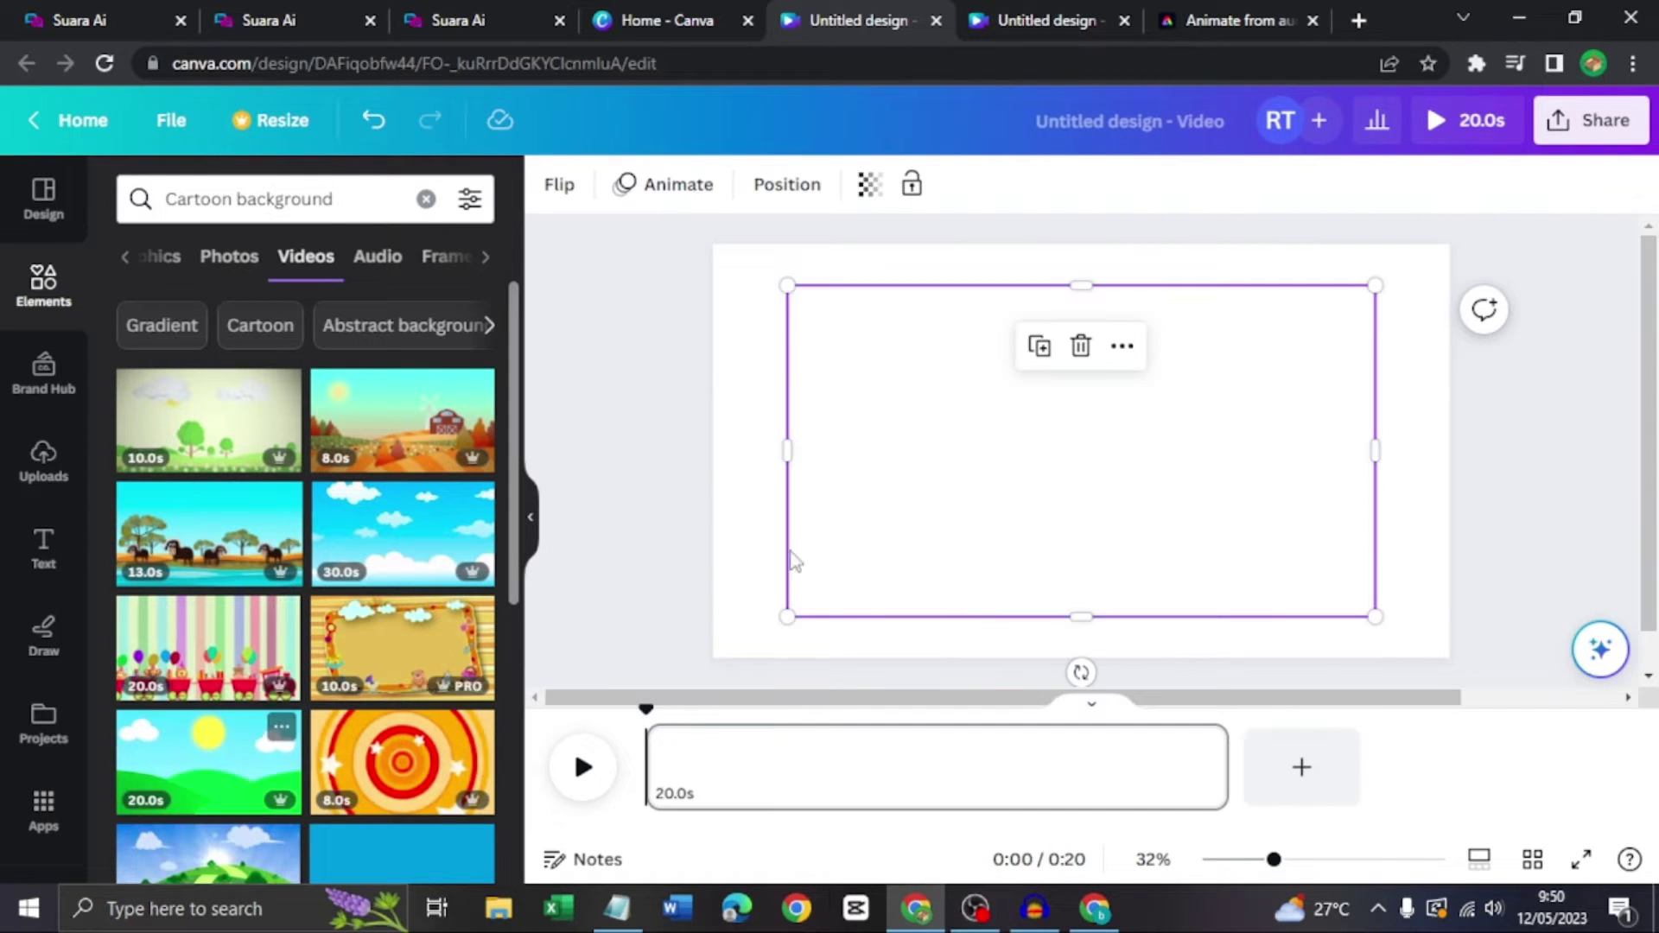
click(1186, 458)
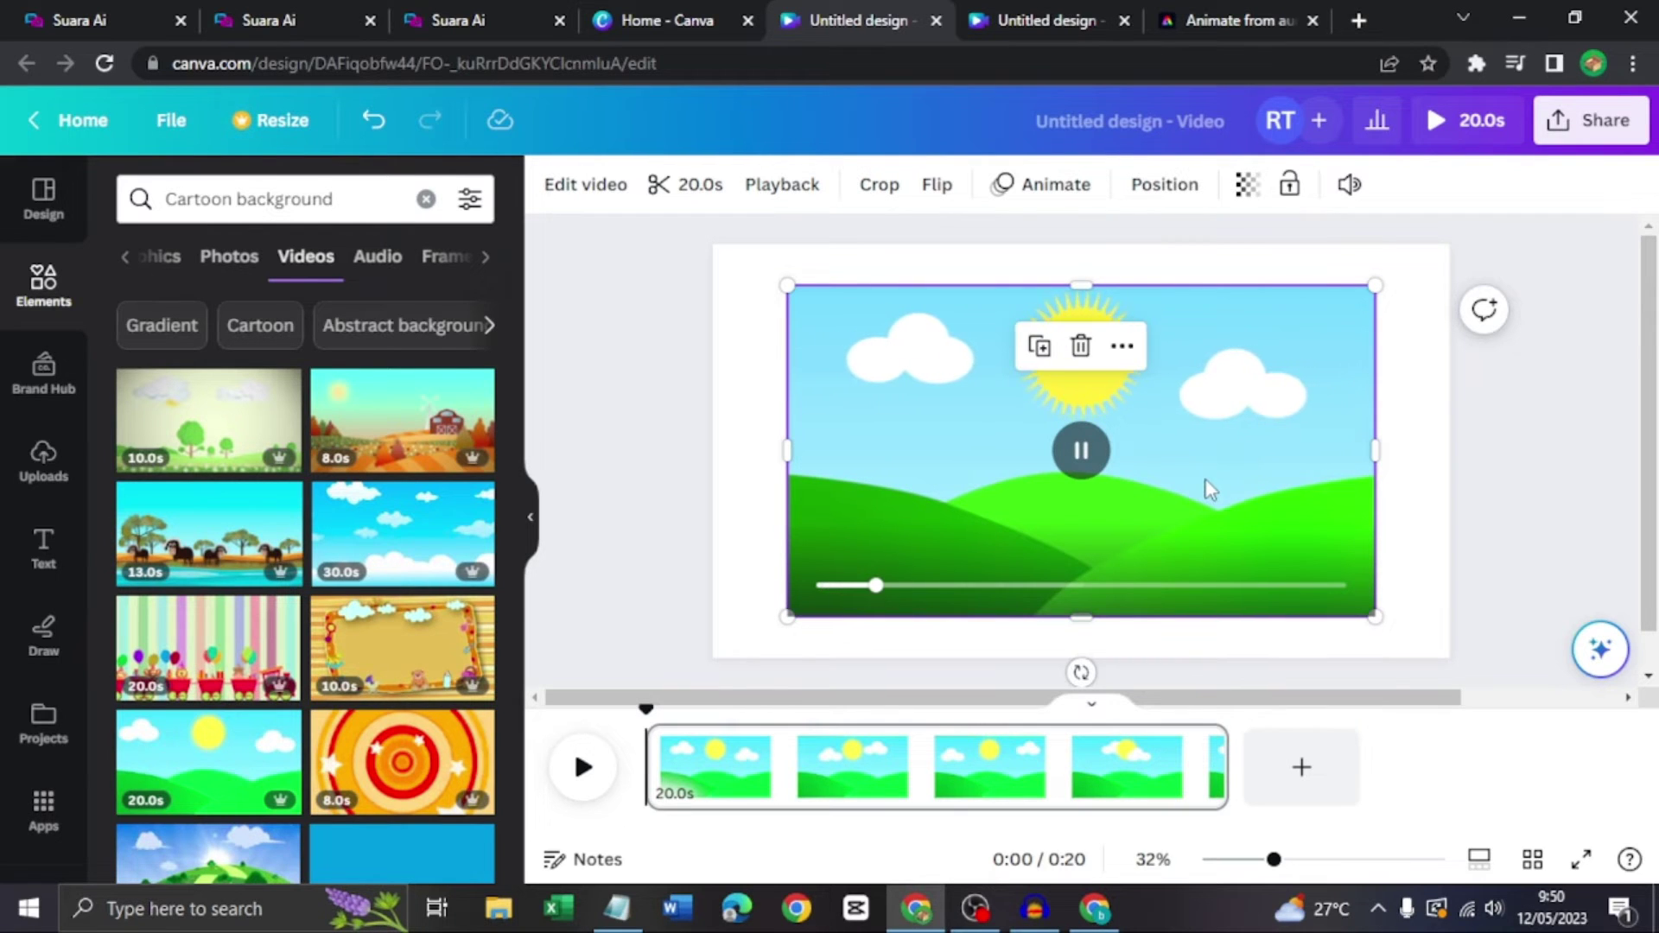
key(Delete)
Add the 20-second video of green hills with trees and a winding path, and set it as the page background.
scroll(250, 430, down, 5)
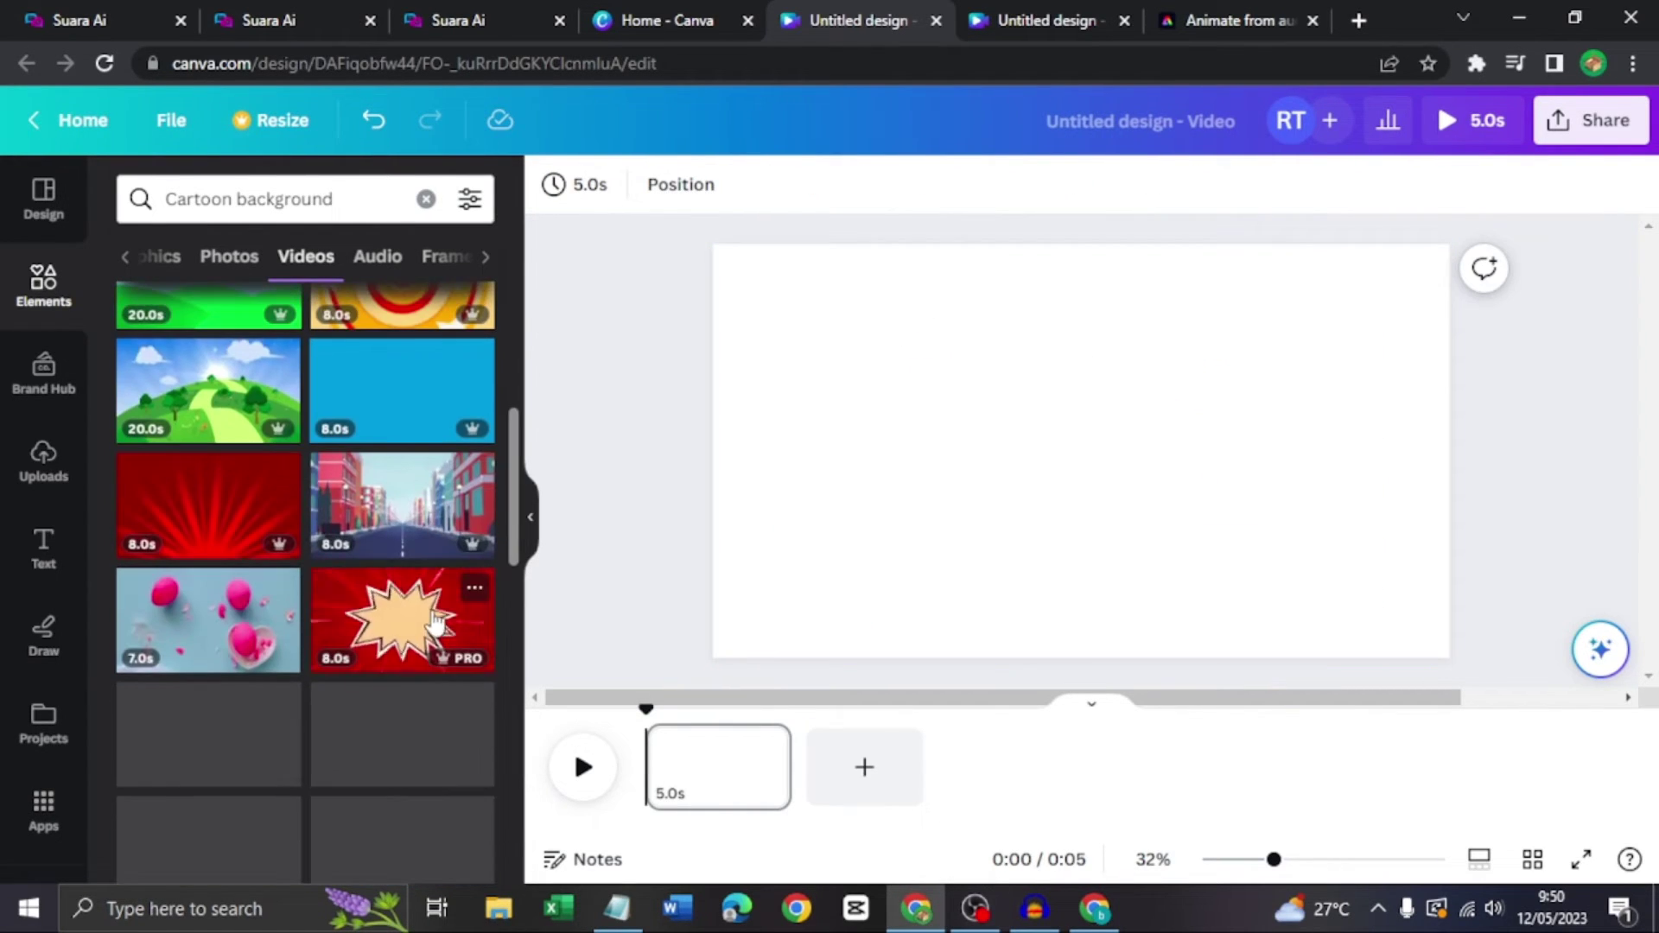
click(251, 429)
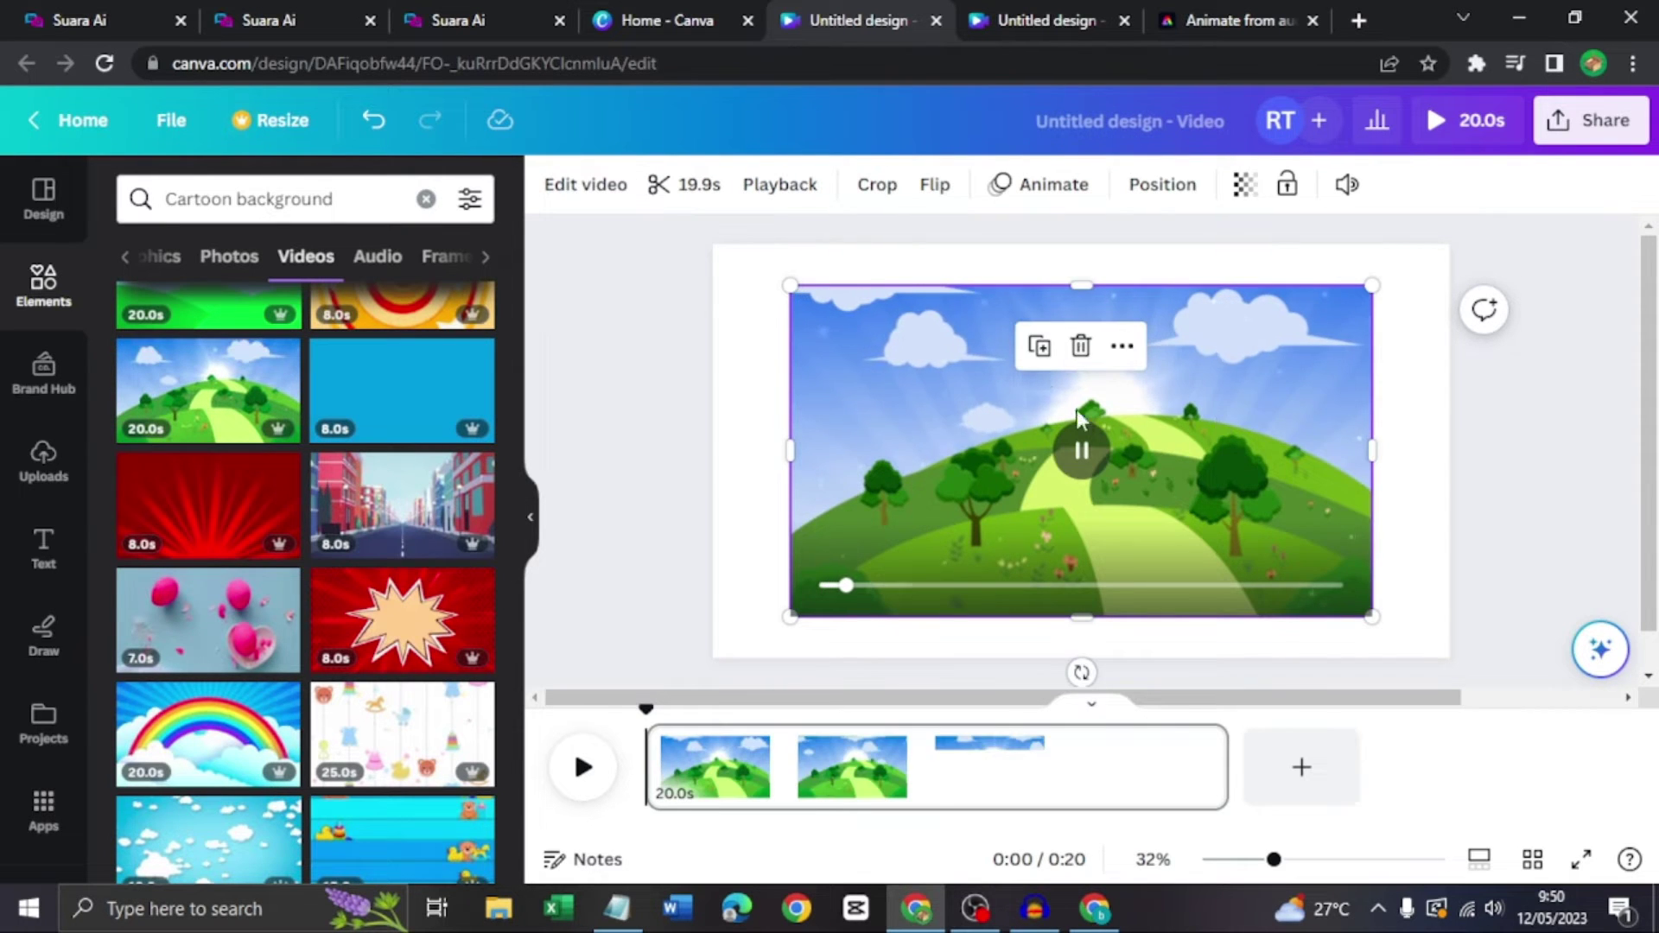
right_click(1222, 385)
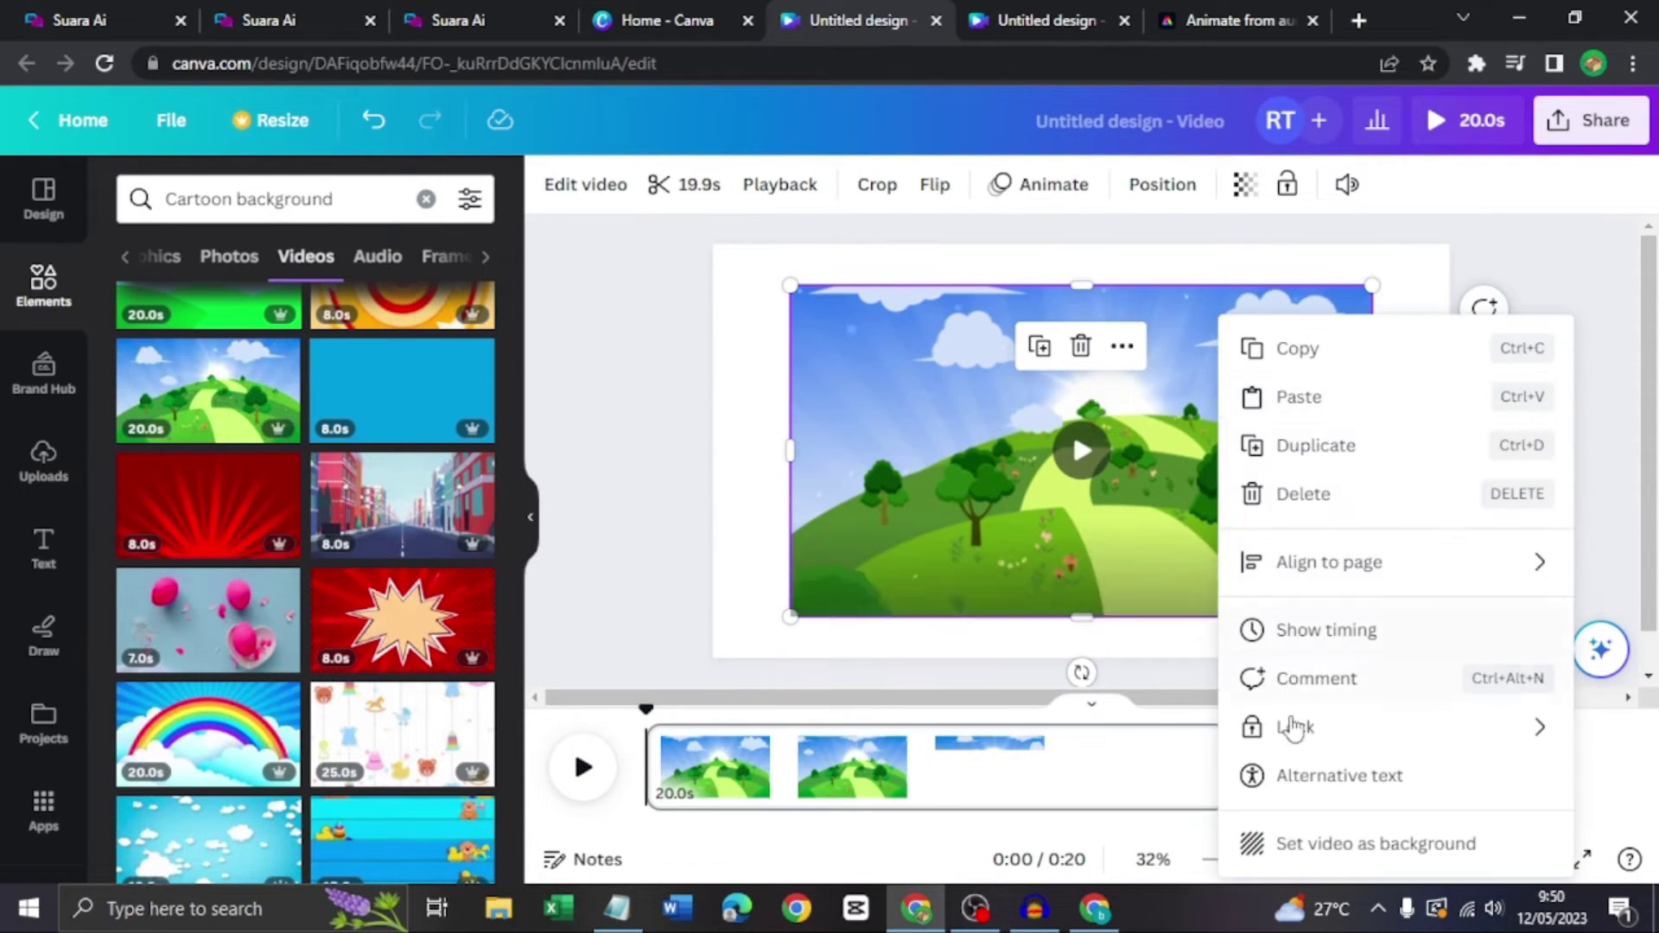
click(1389, 852)
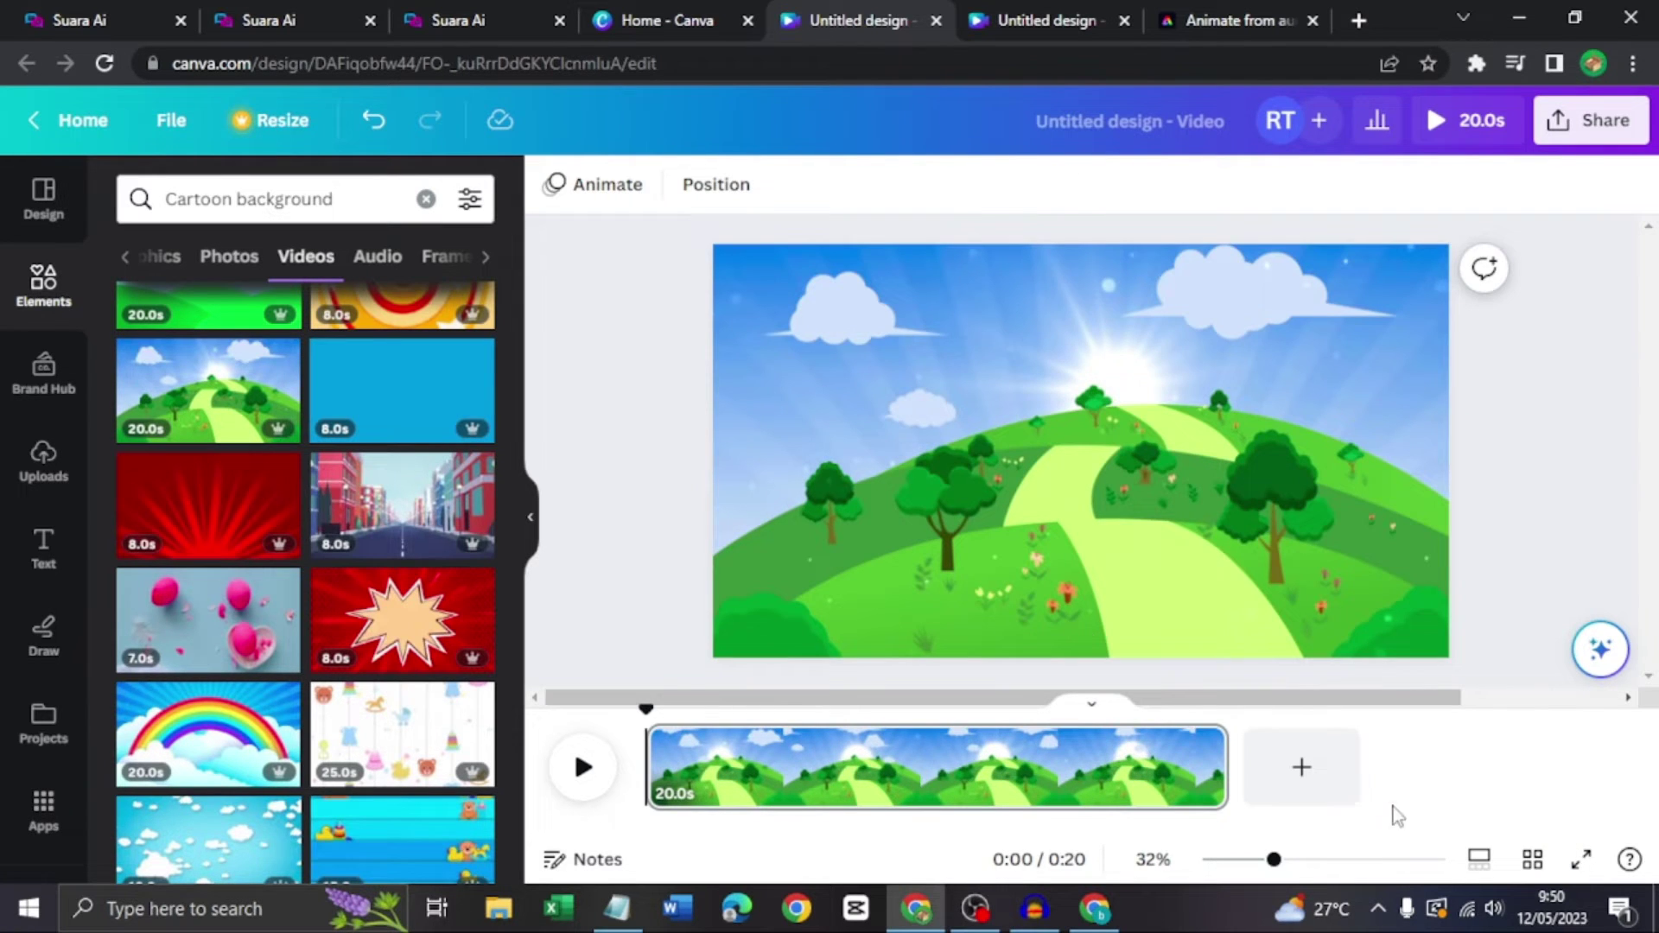
Upload the green-screen character video "audi 1a" from the Videos folder and show the uploaded videos.
click(41, 462)
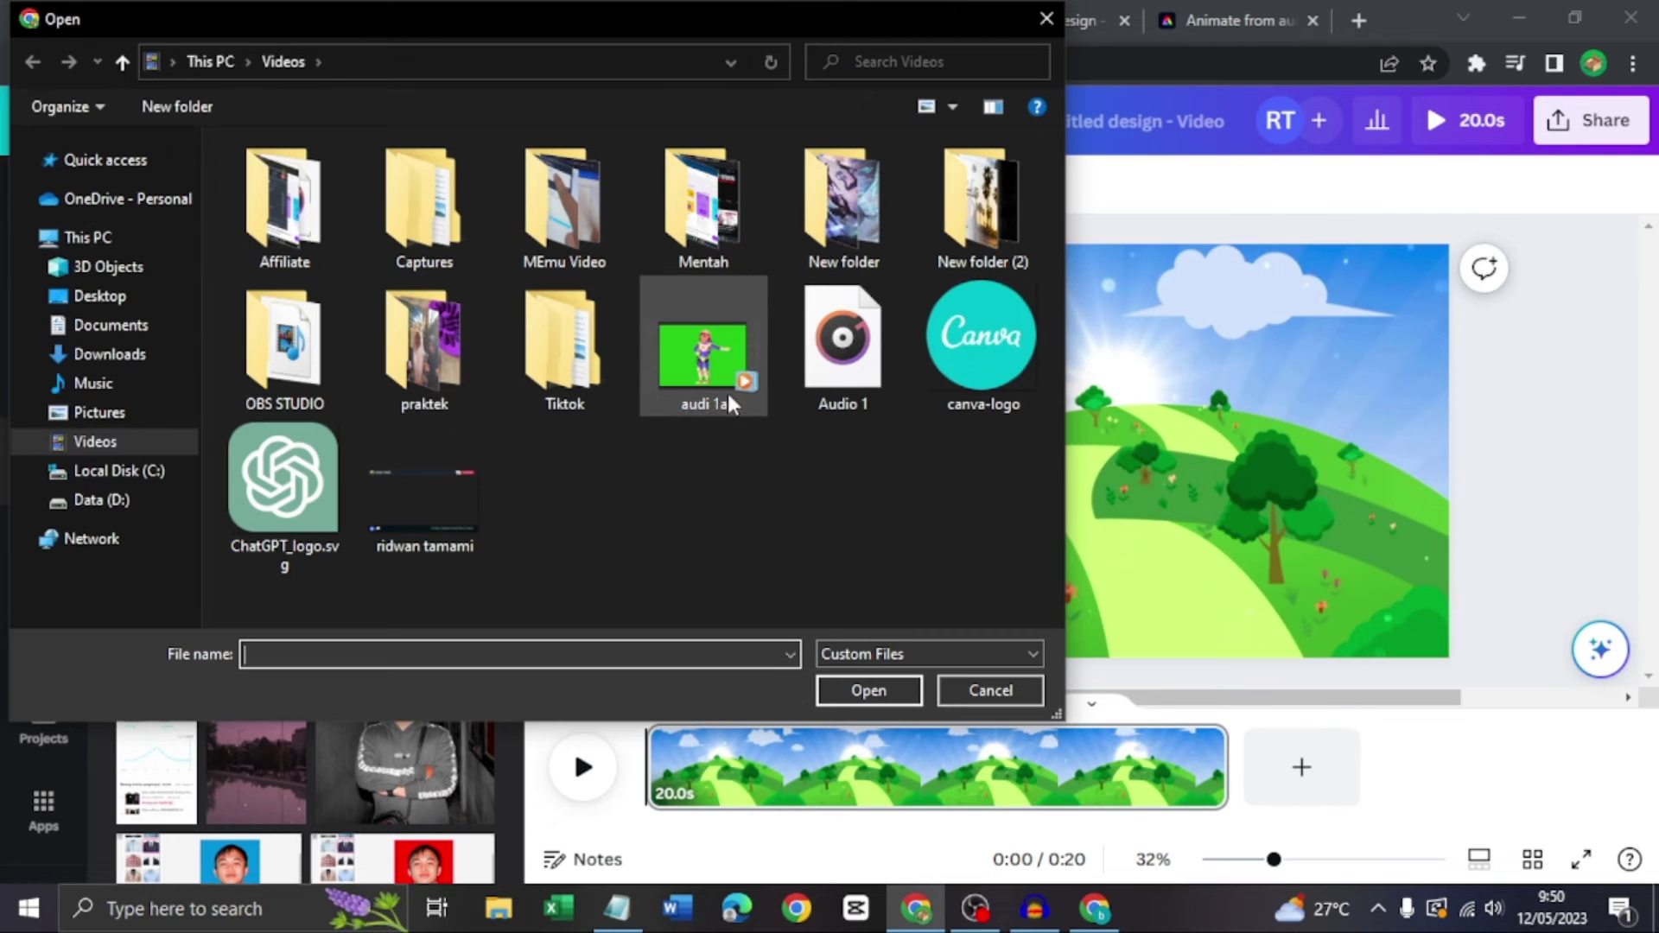
click(728, 403)
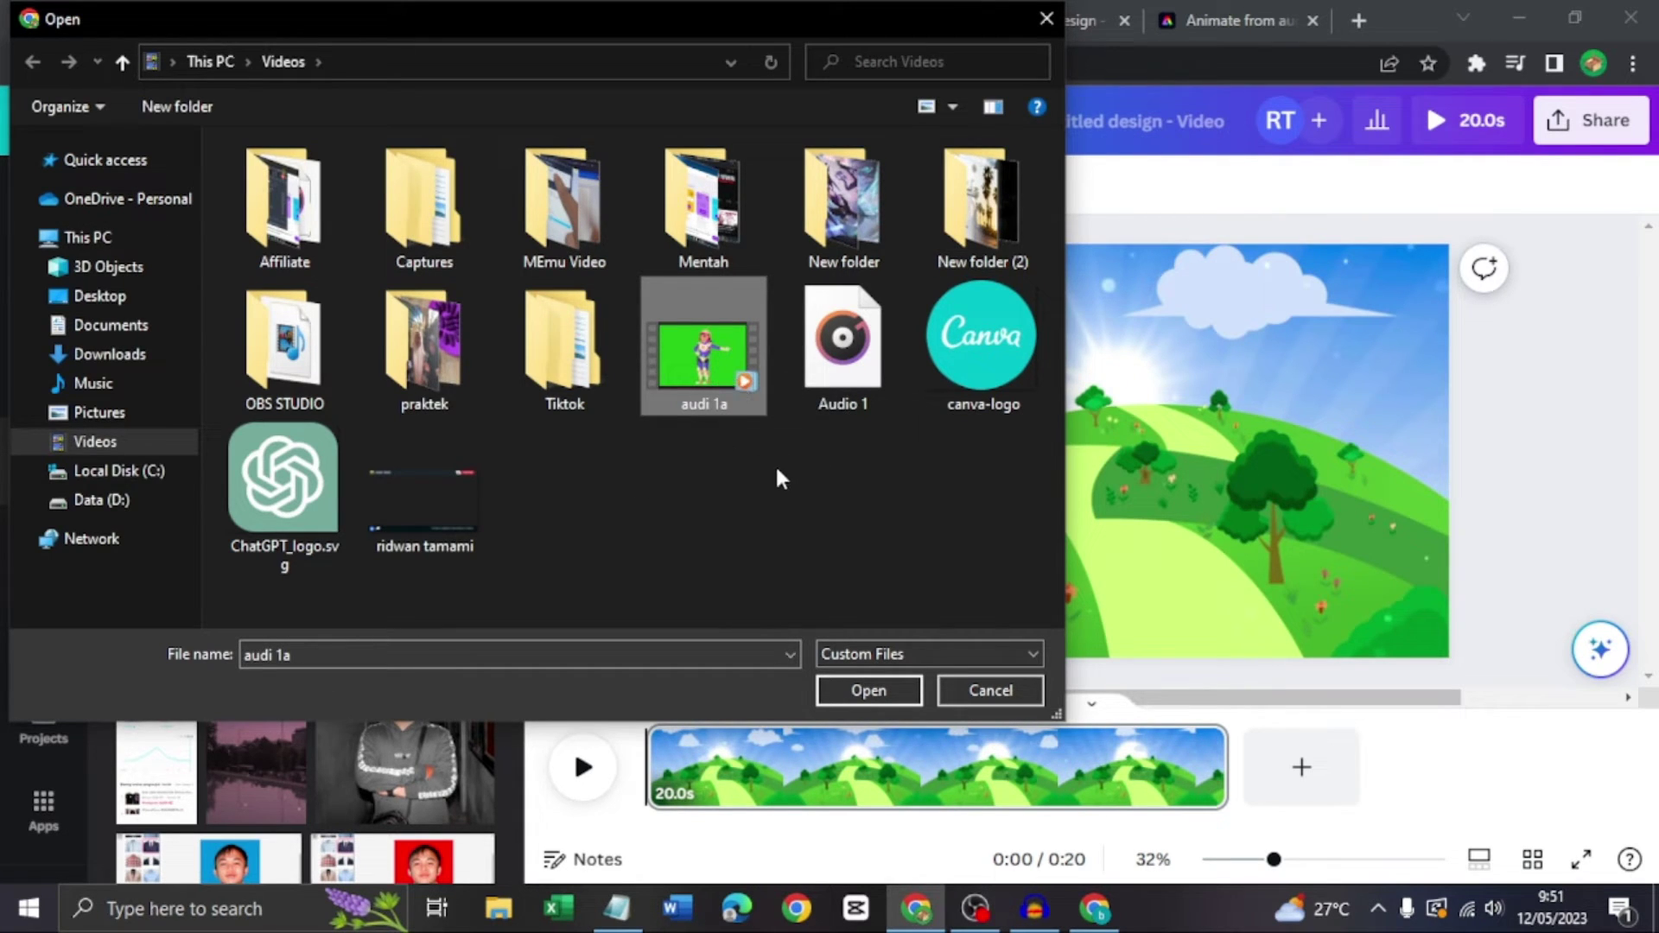
click(895, 691)
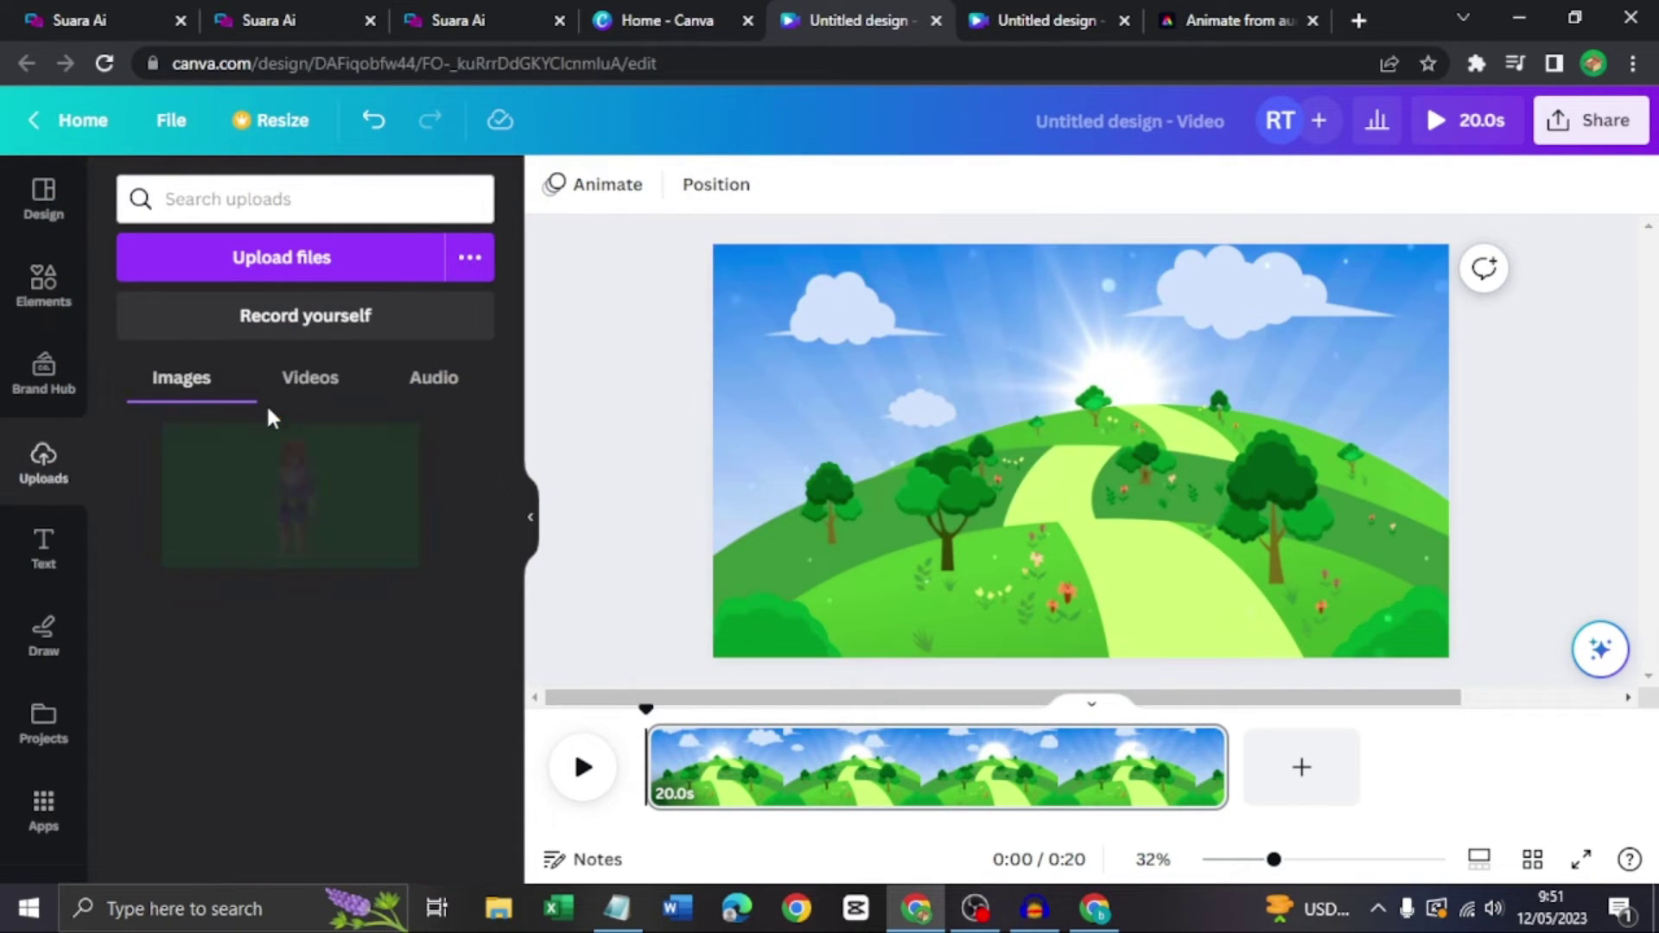
click(316, 396)
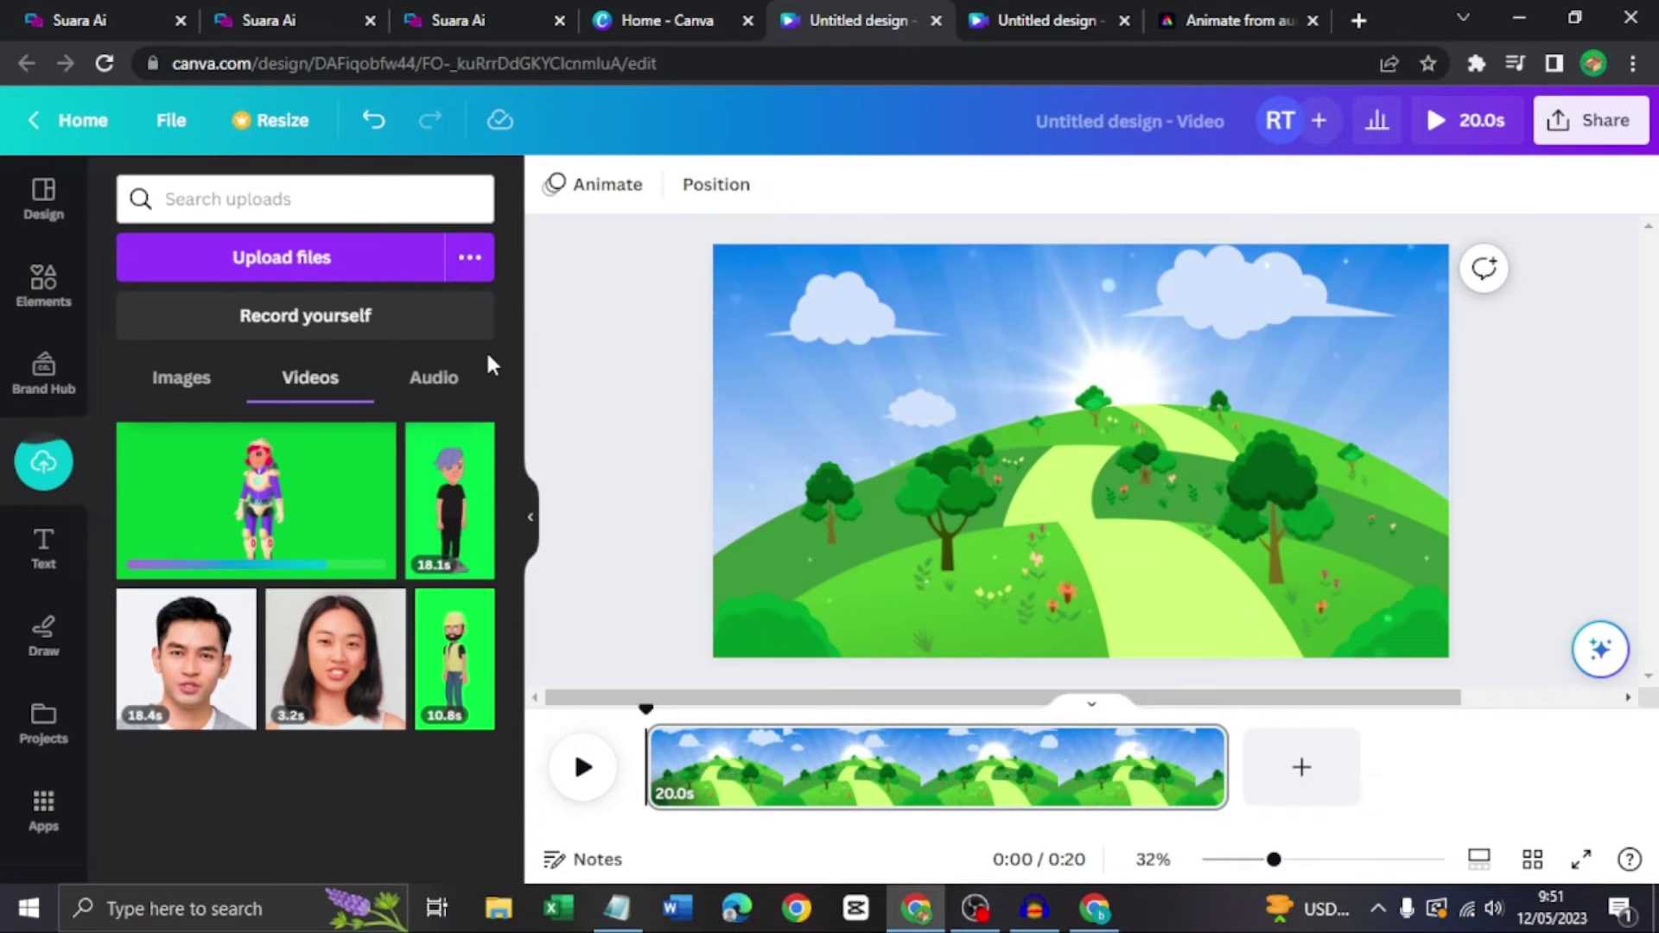
Add the uploaded 28-second green-screen video to the page and remove its background with Background Remover.
scroll(48, 653, down, 3)
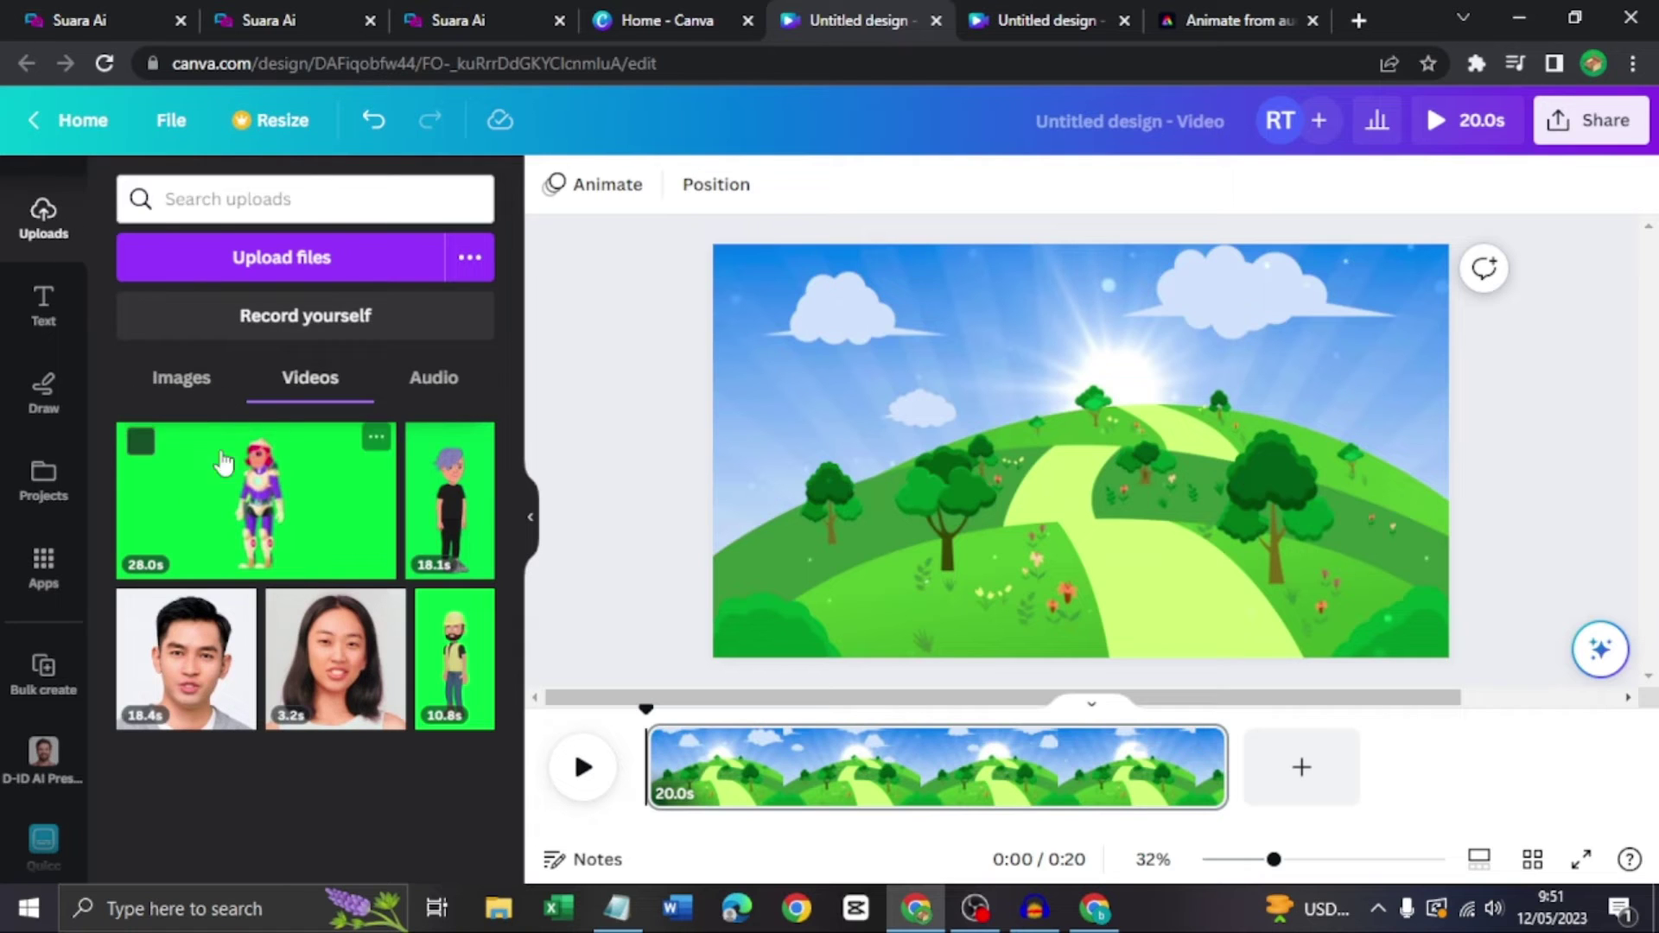
click(284, 498)
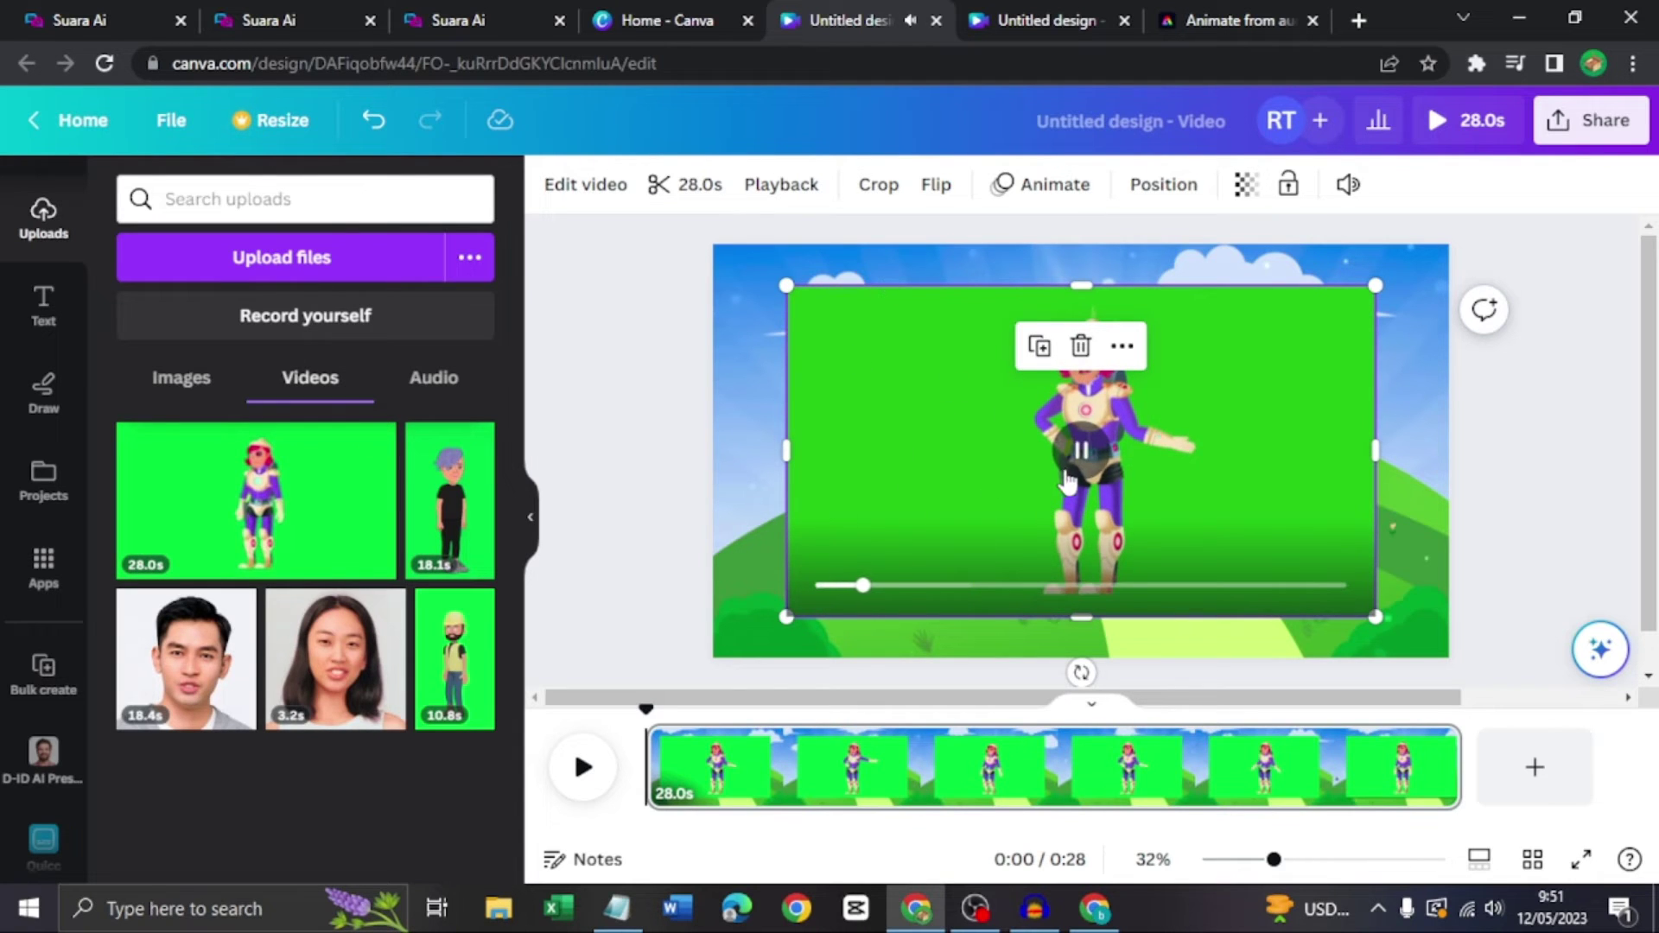
click(1087, 451)
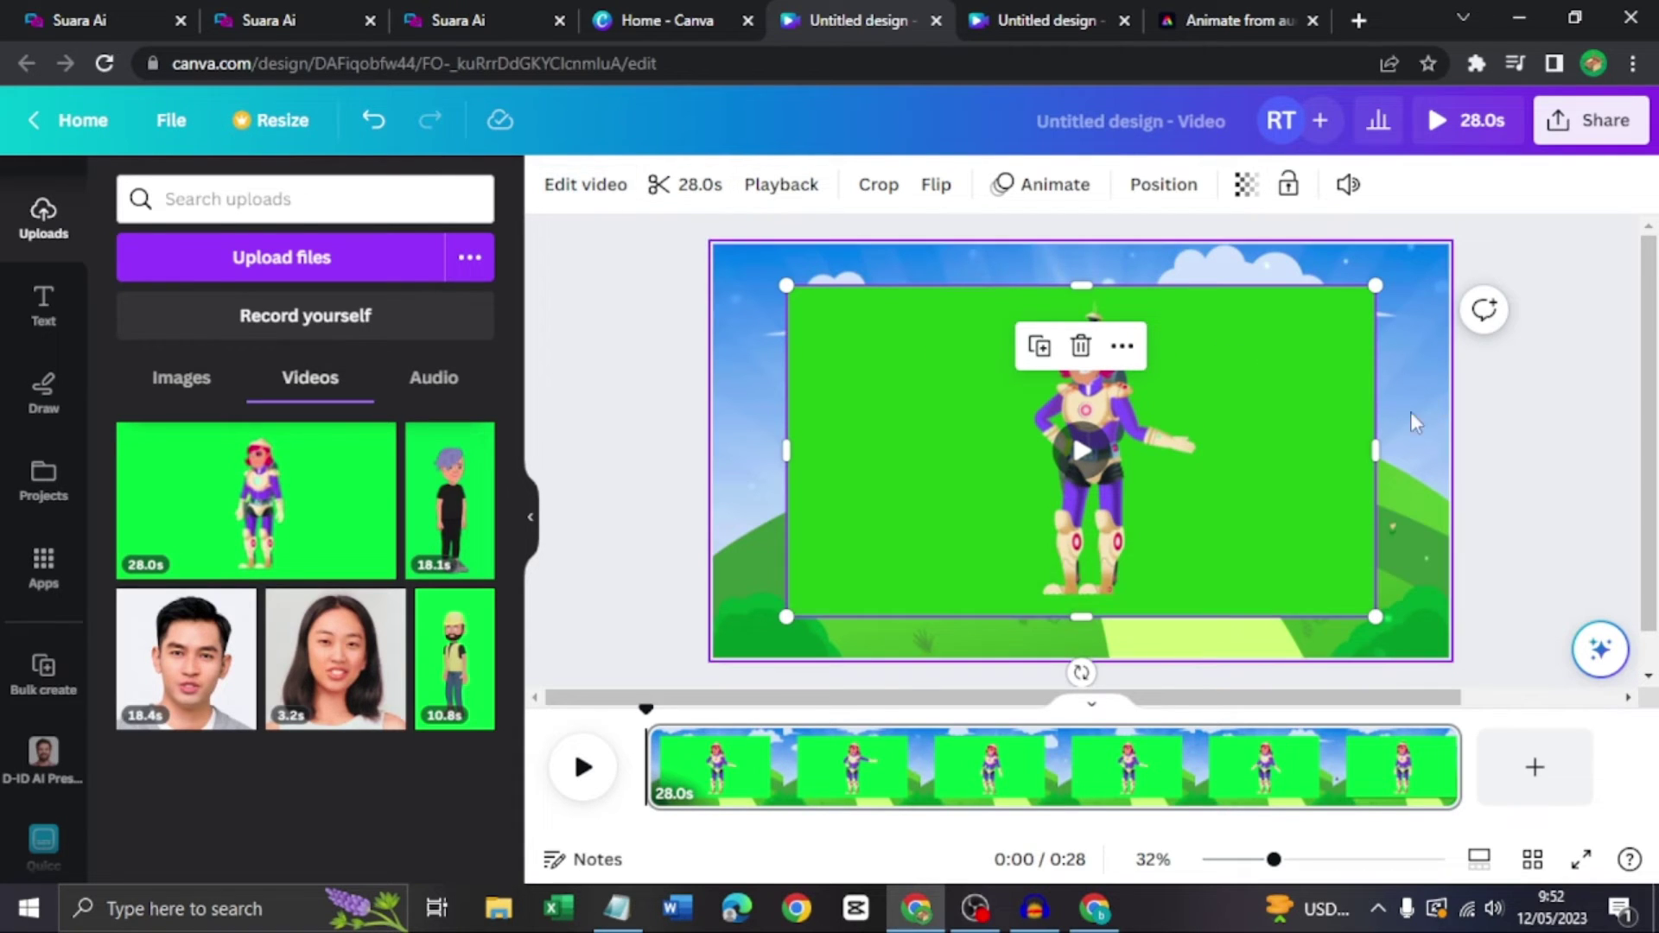
click(583, 184)
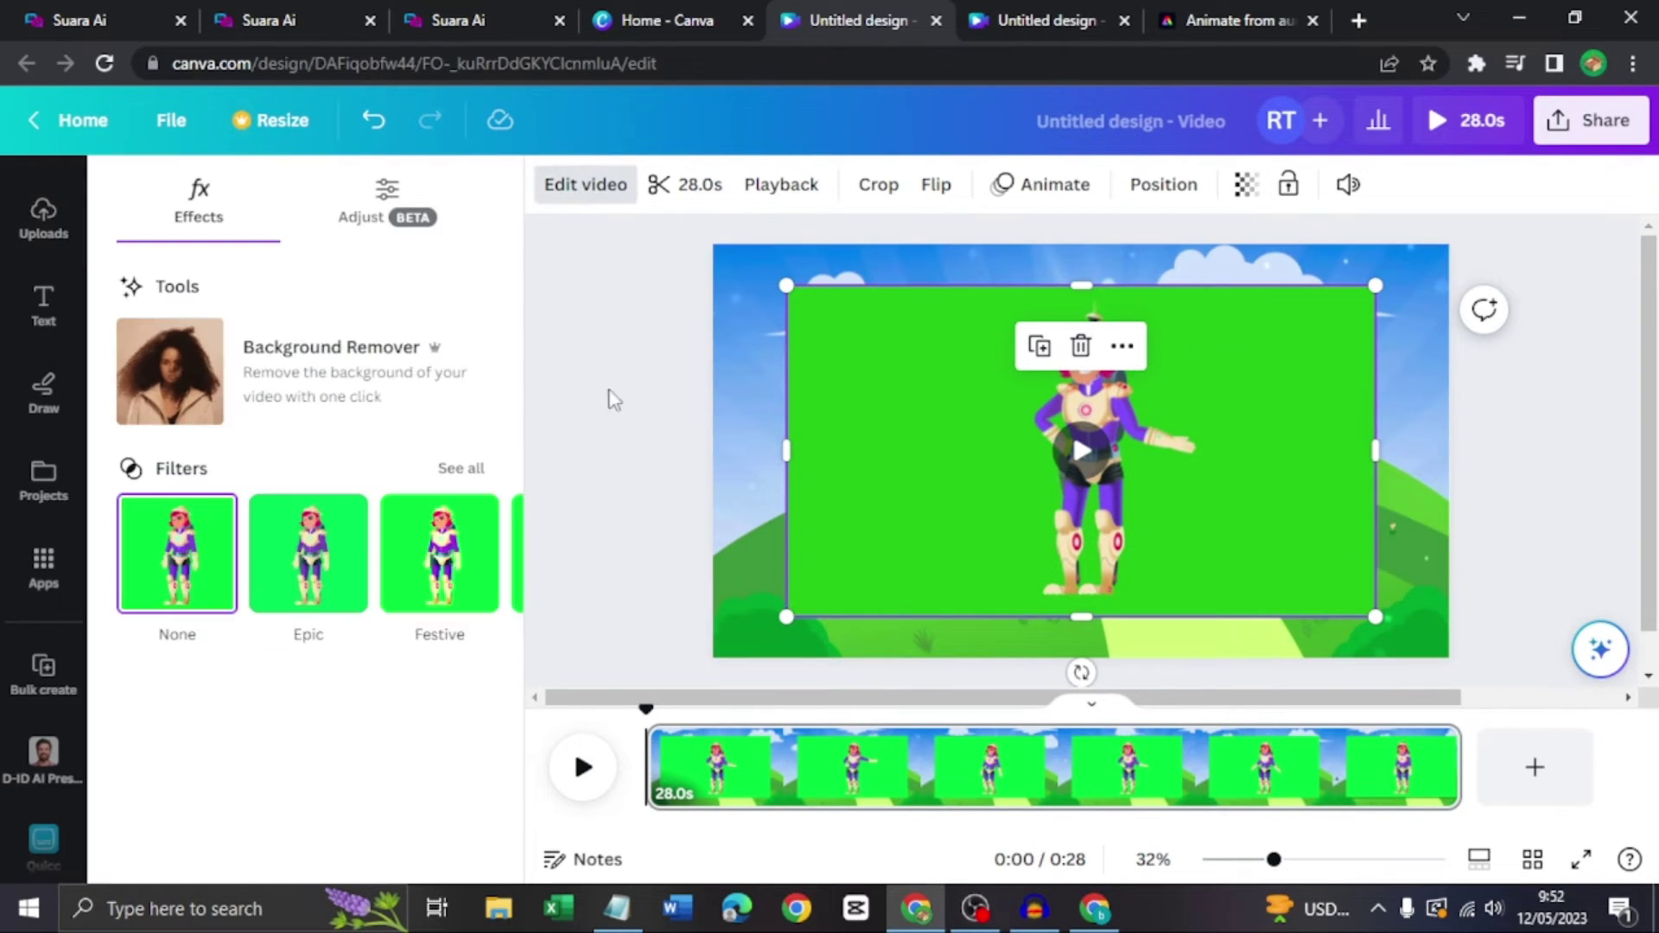
click(380, 389)
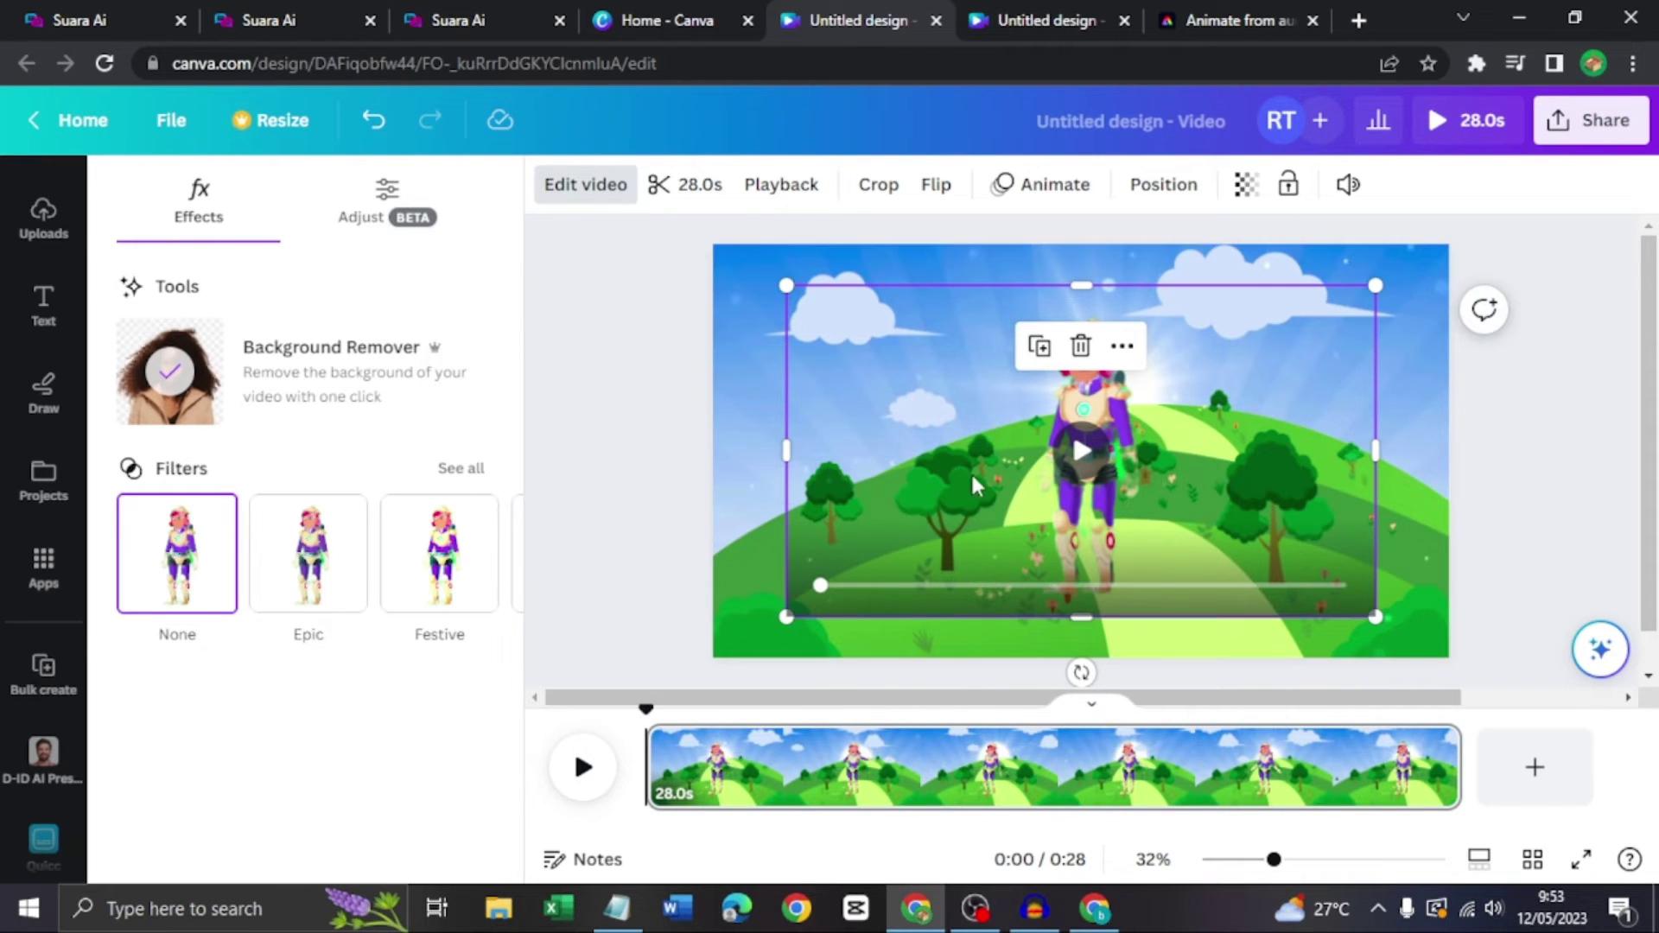
Enlarge the armoured character's video and move it to the right side of the scene, cropping away the empty area left of the character.
click(1411, 339)
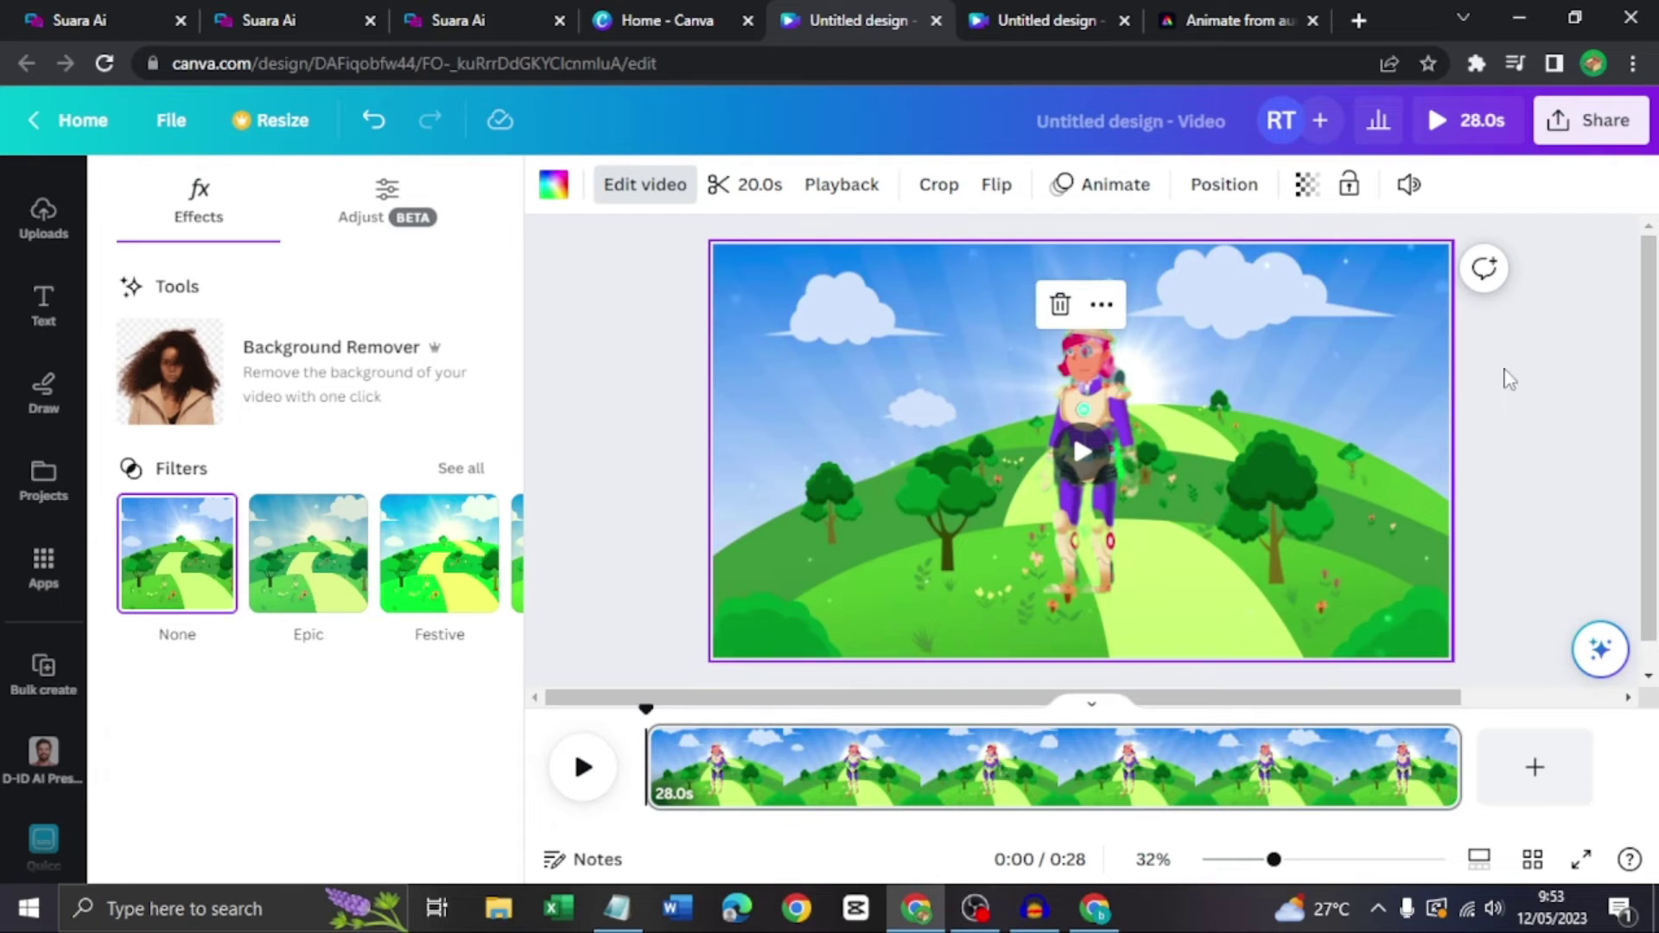
click(920, 525)
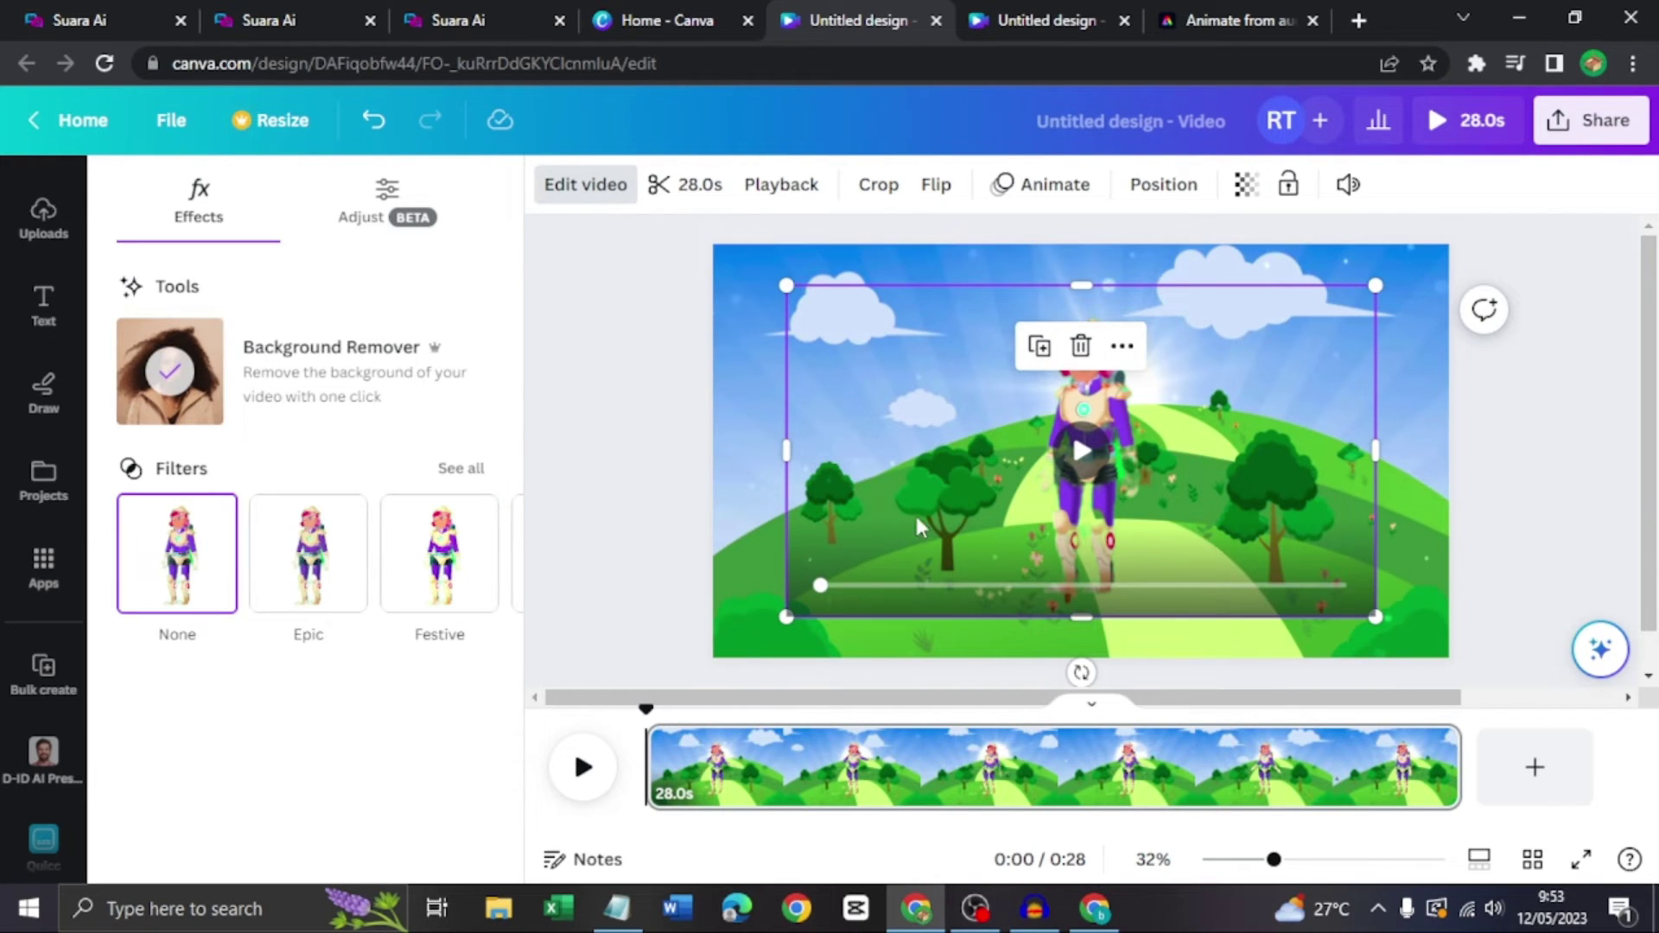
drag(976, 502, 1069, 526)
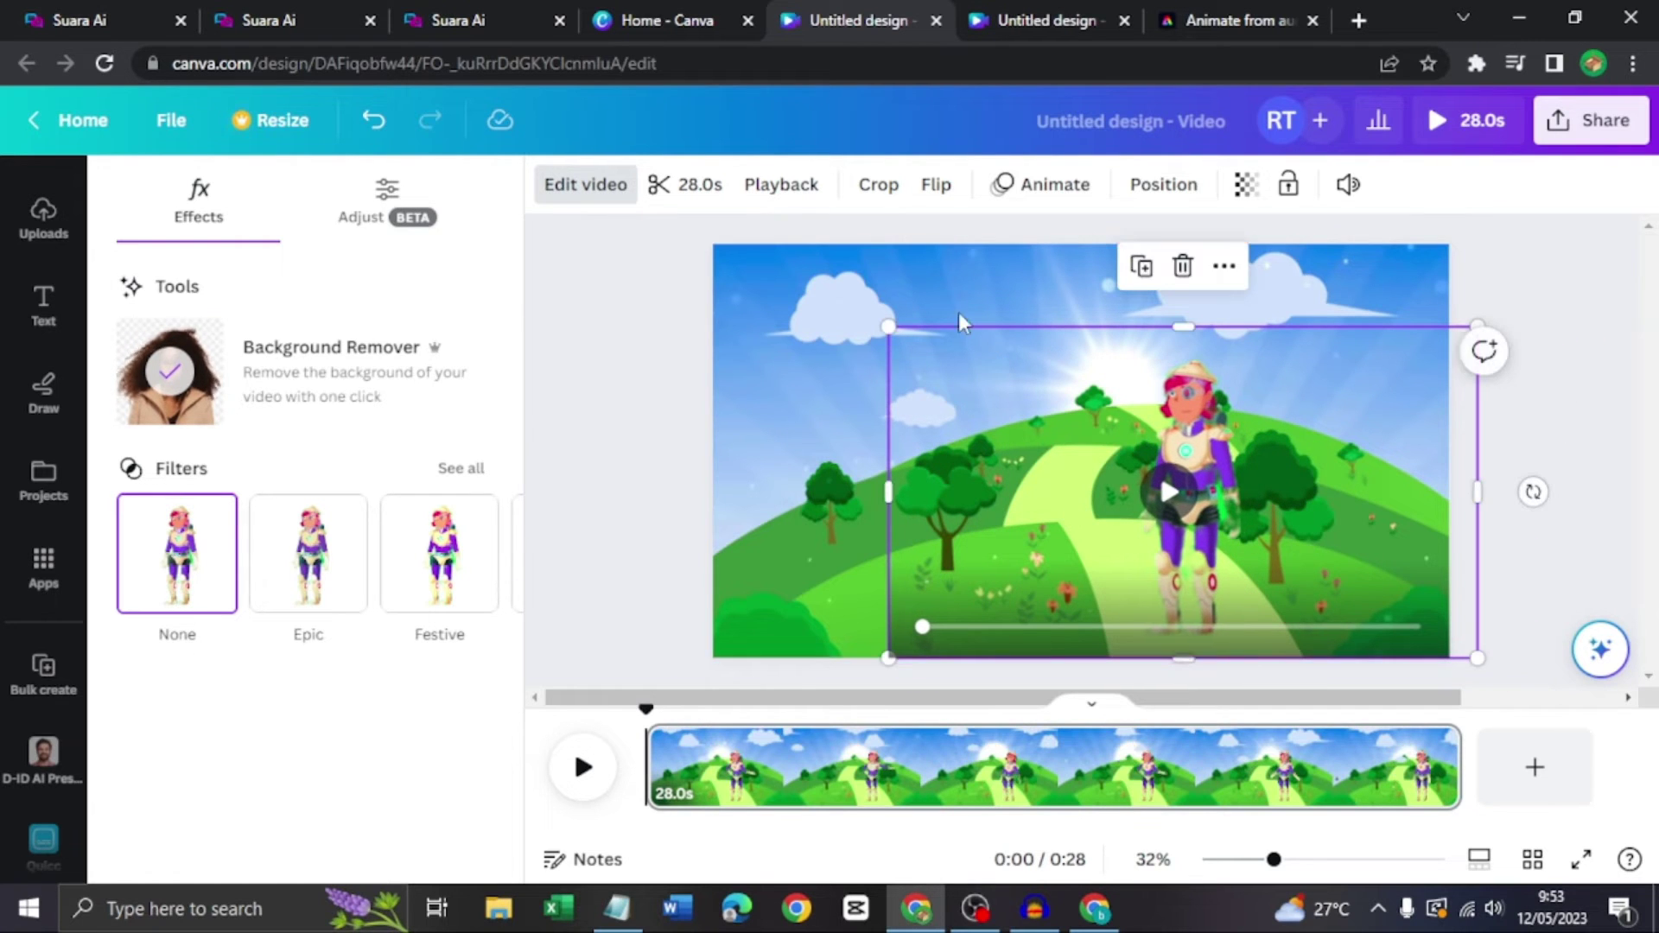
drag(889, 327, 774, 301)
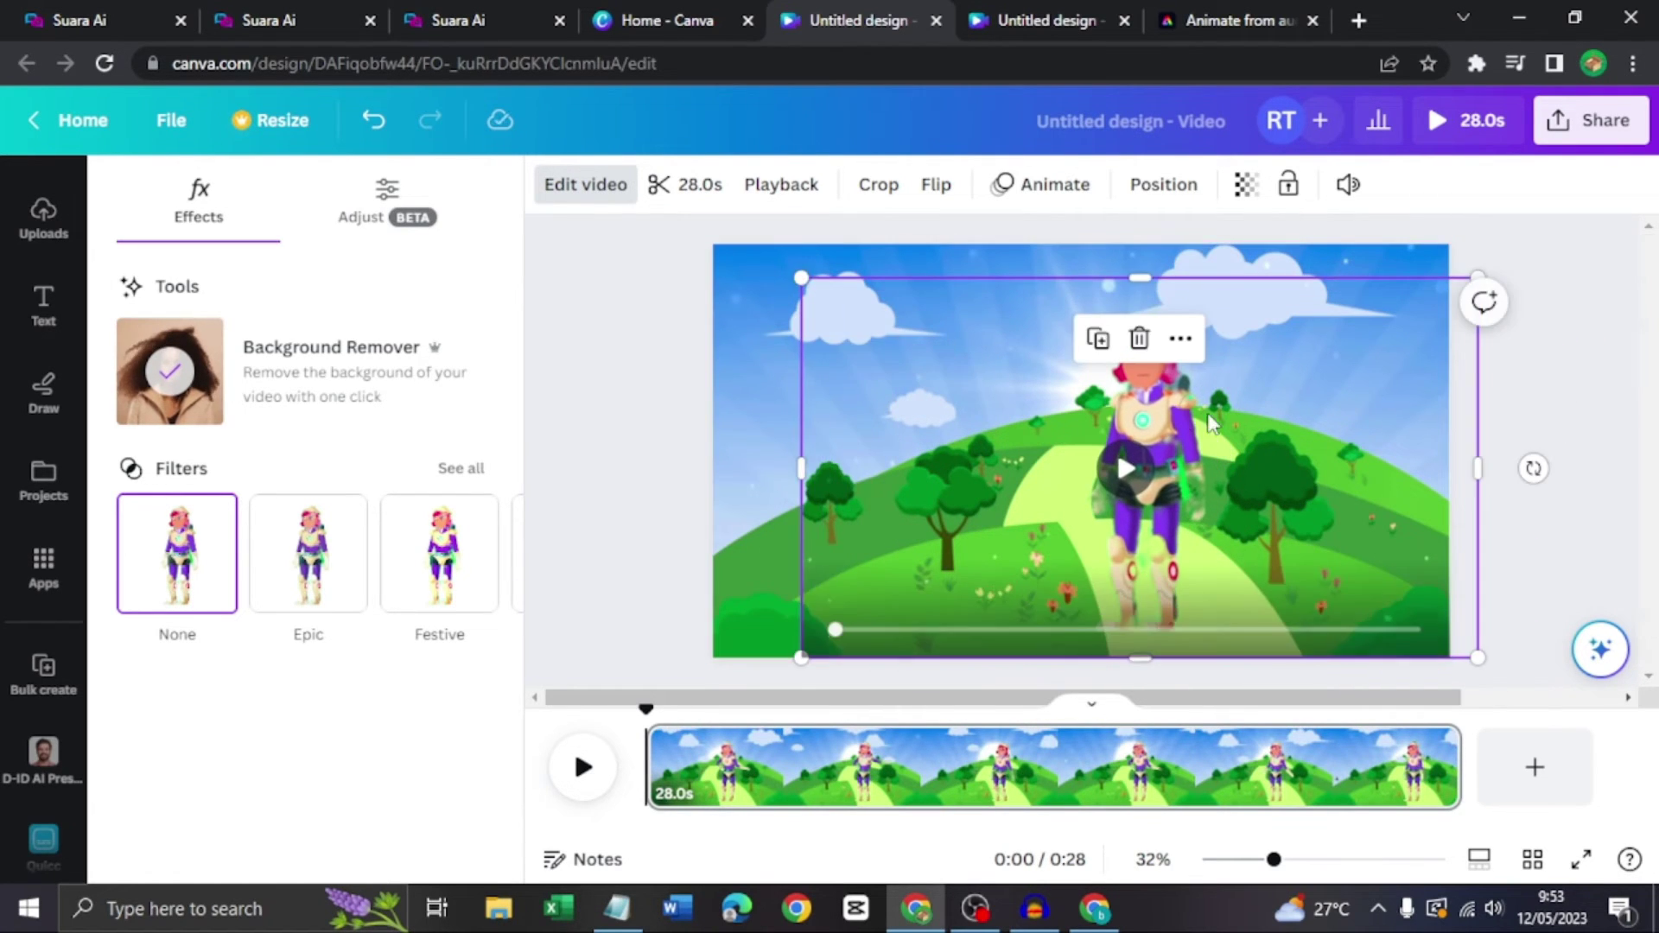
drag(1216, 425, 1364, 430)
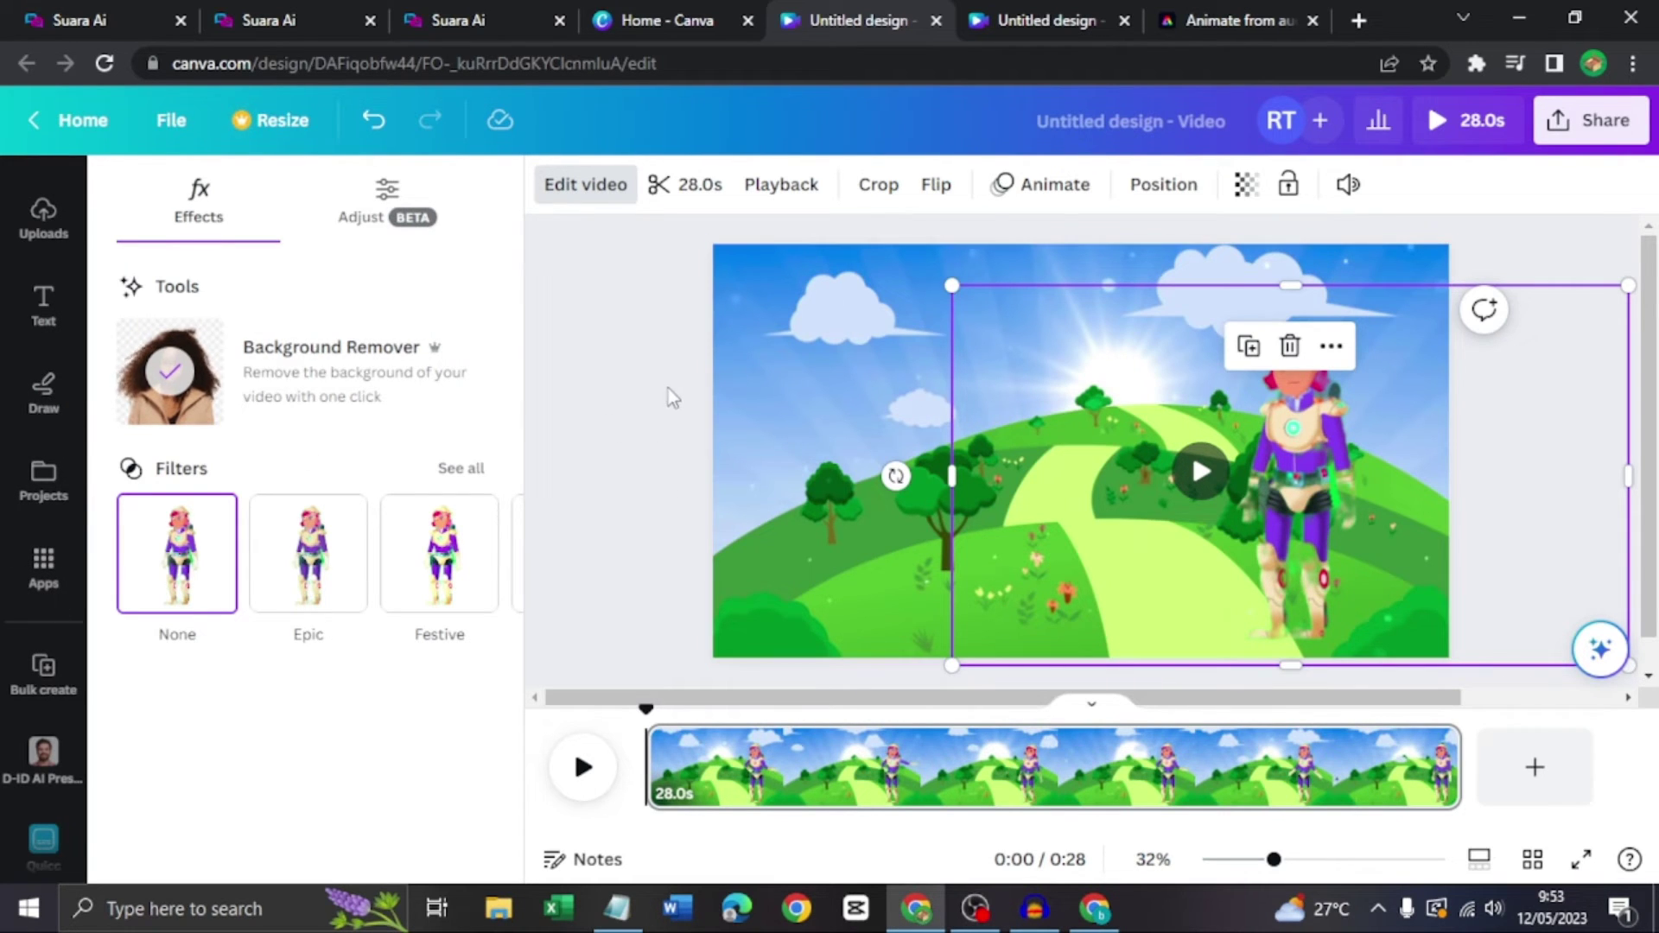
key(Escape)
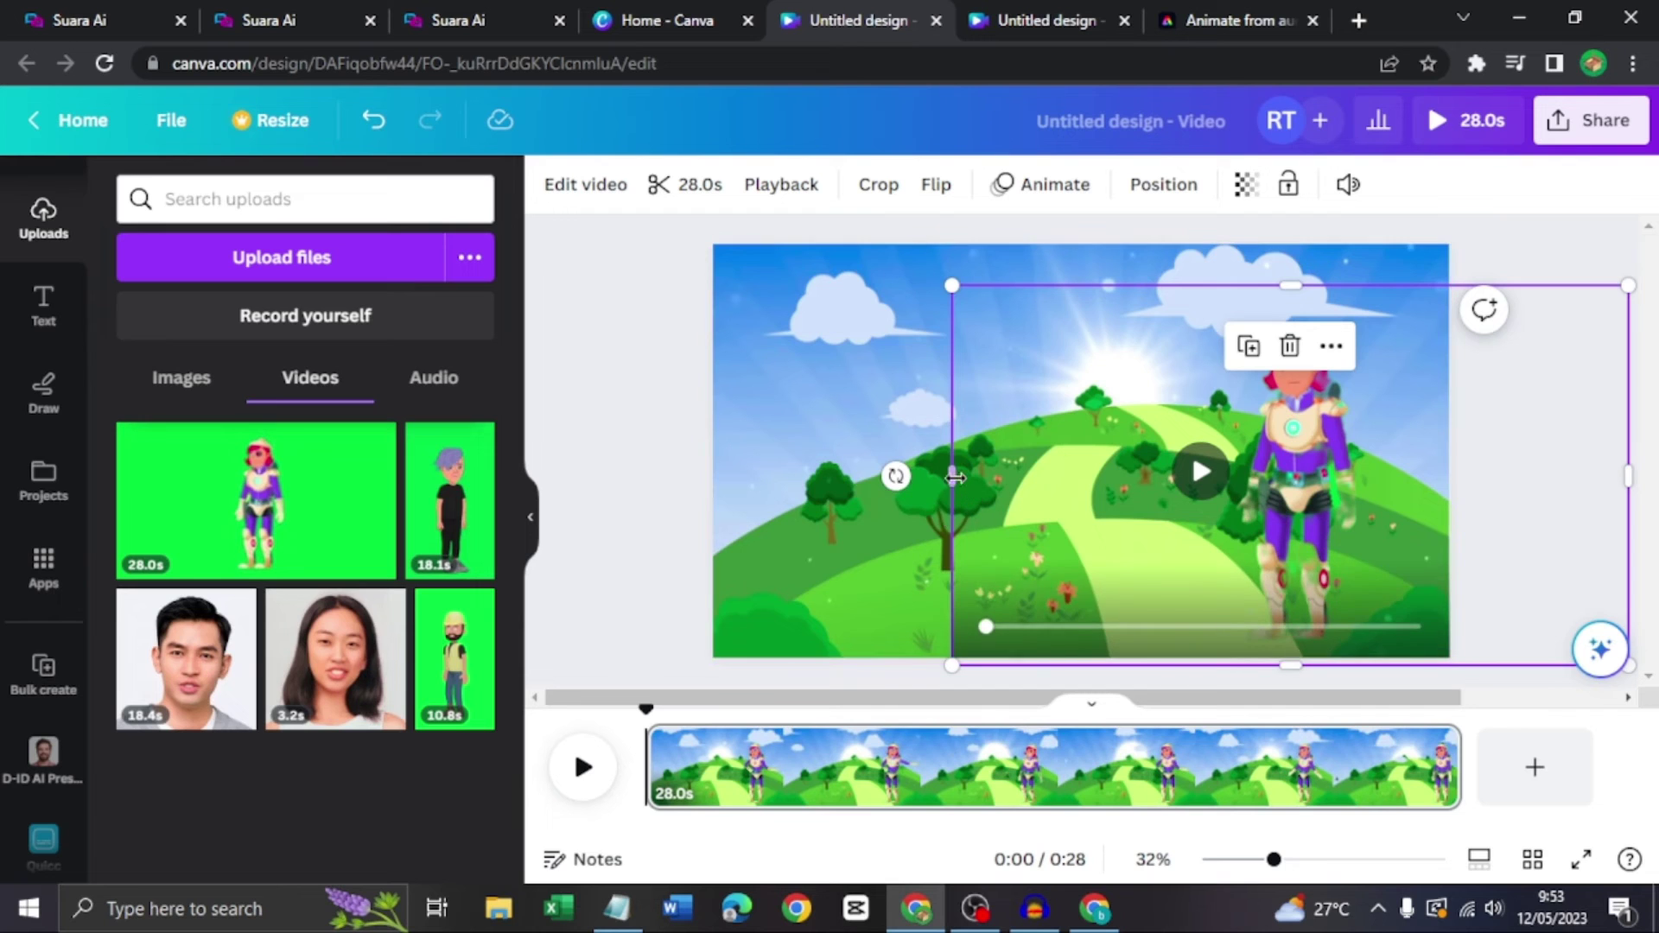
drag(955, 478, 1142, 476)
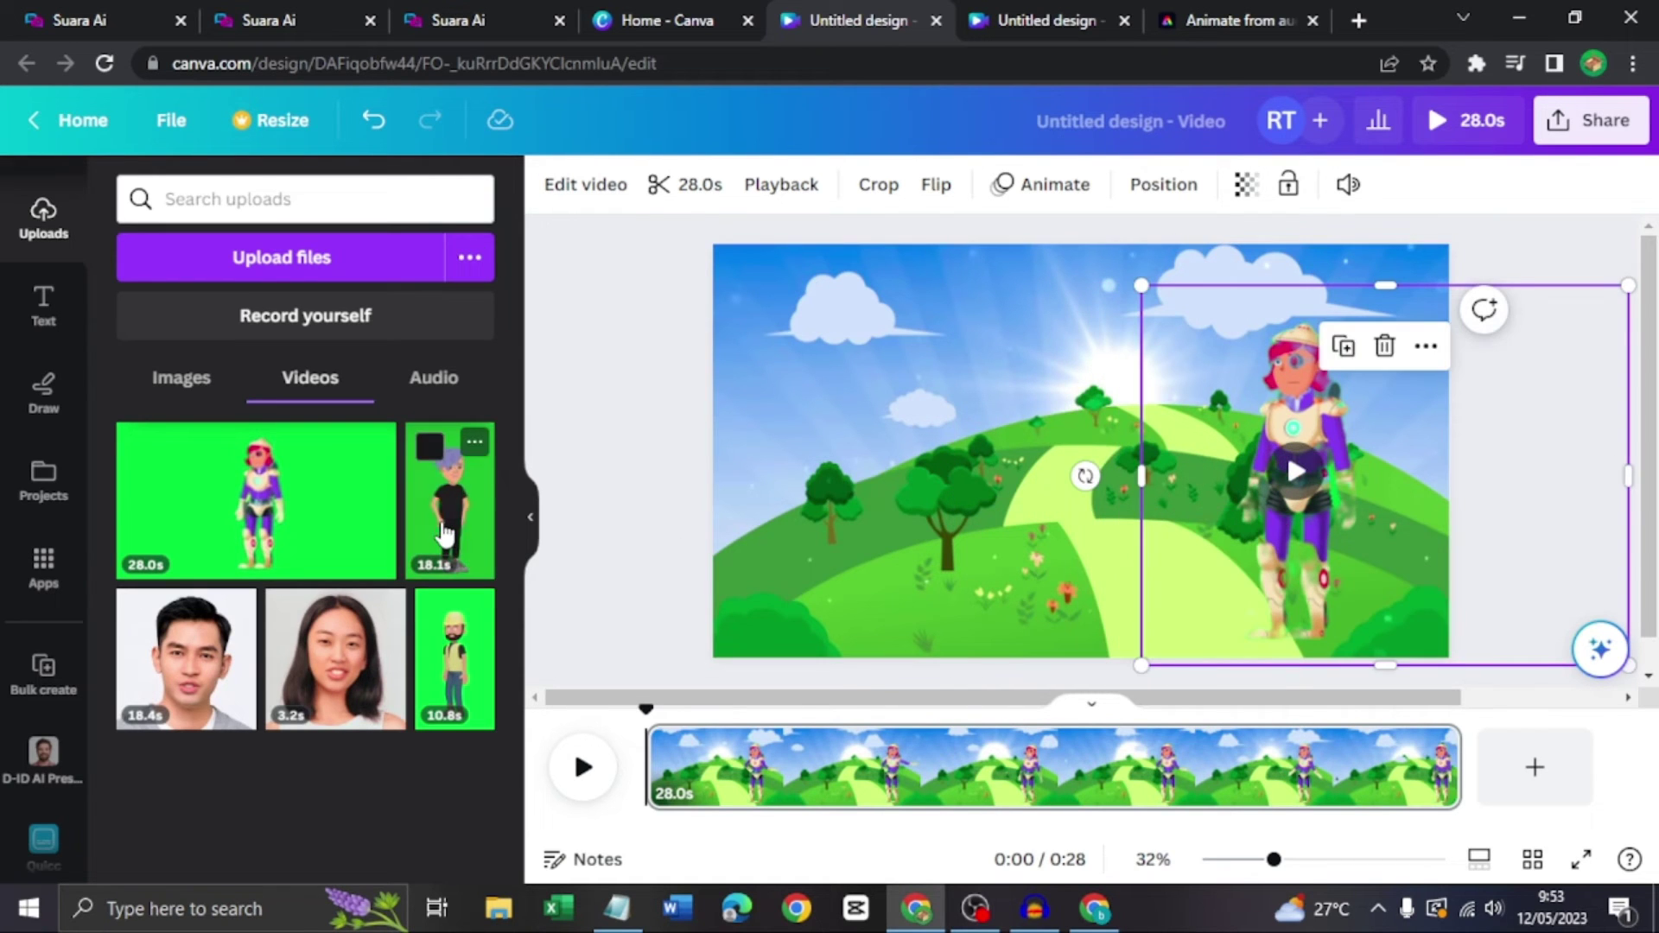
Try the 18.1-second green-screen video of the purple-haired character on the left side of the scene, deleting it again.
drag(445, 534, 809, 488)
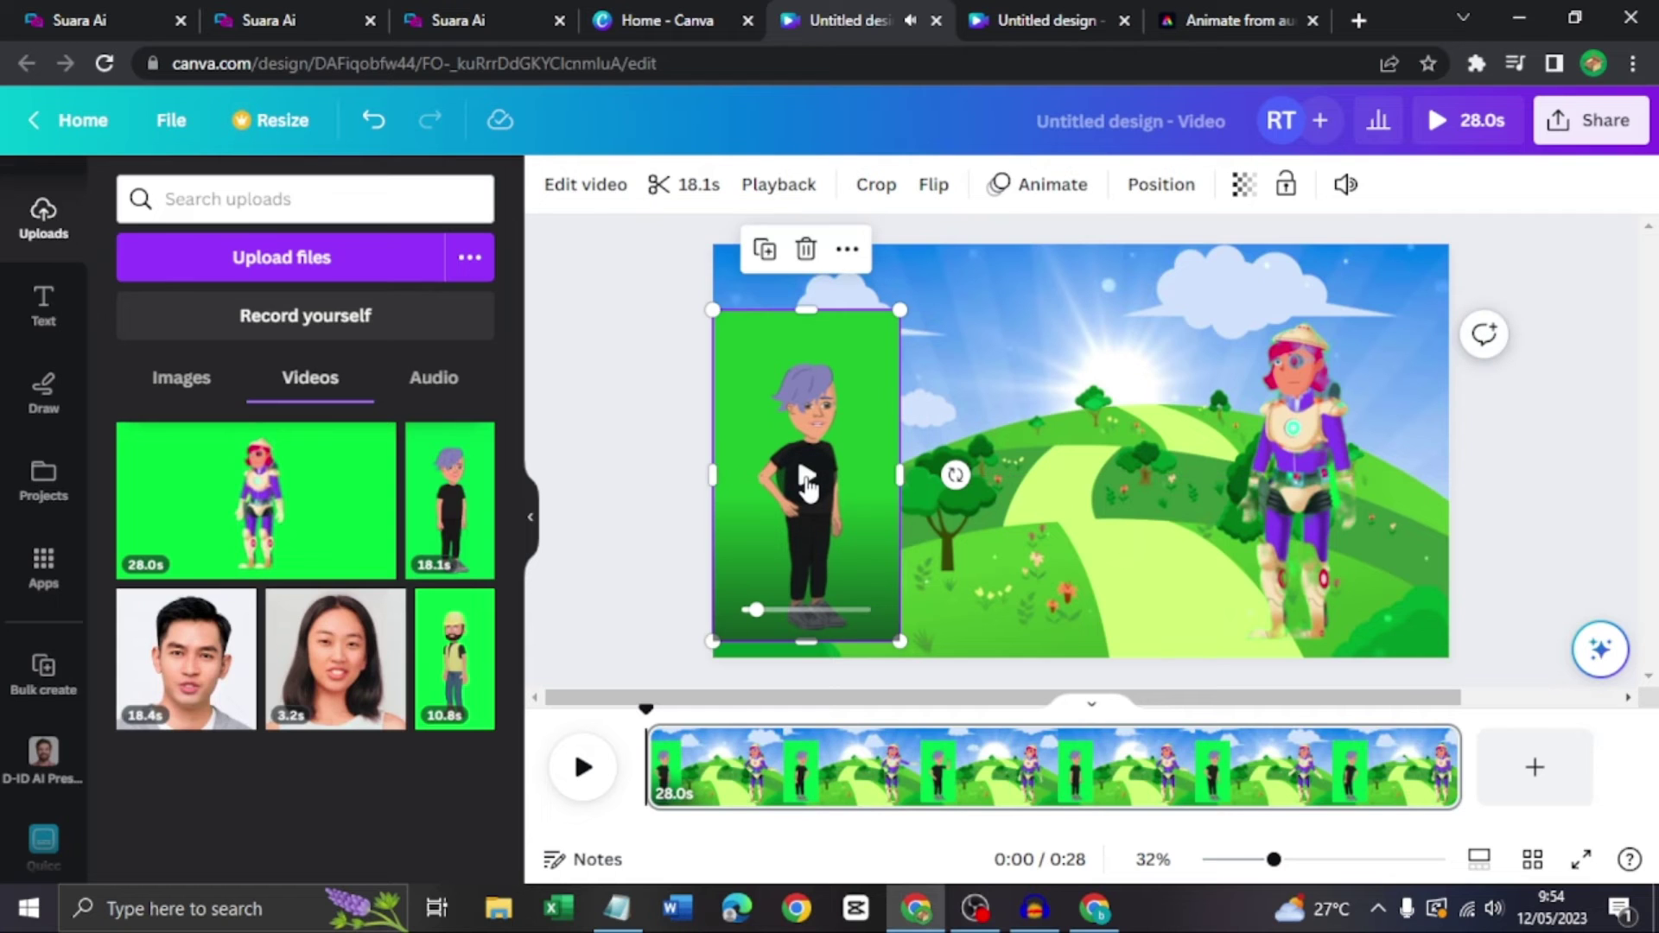
click(807, 249)
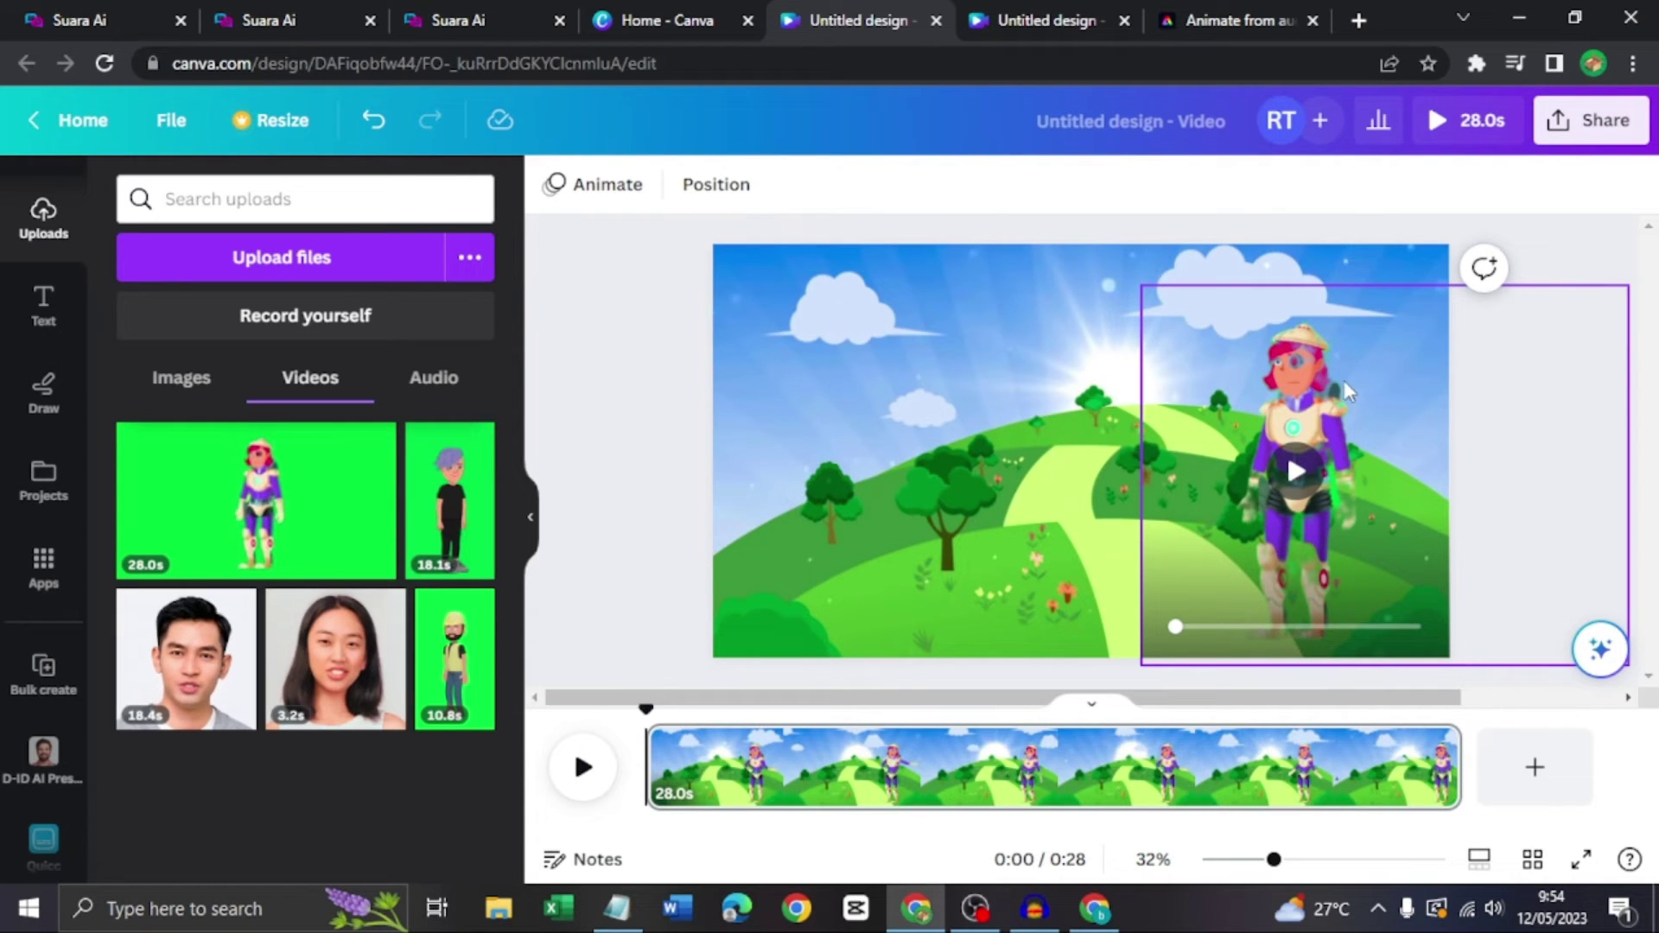
click(1080, 485)
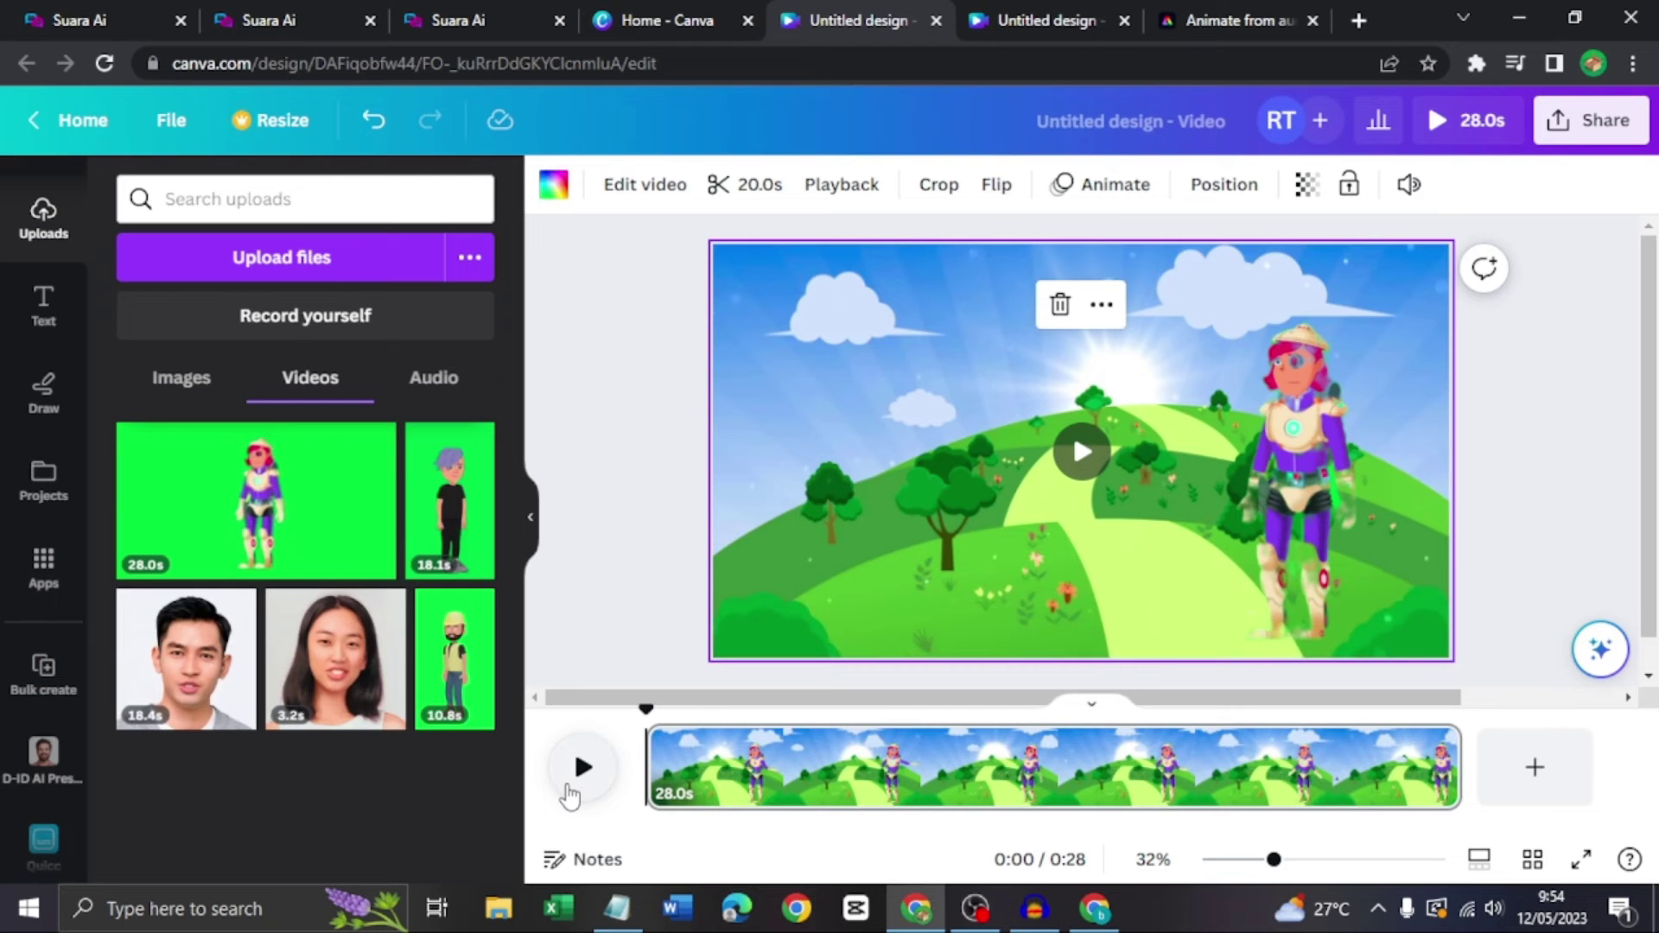
Preview the scene's playback and set the playhead back to 0:04.
click(573, 785)
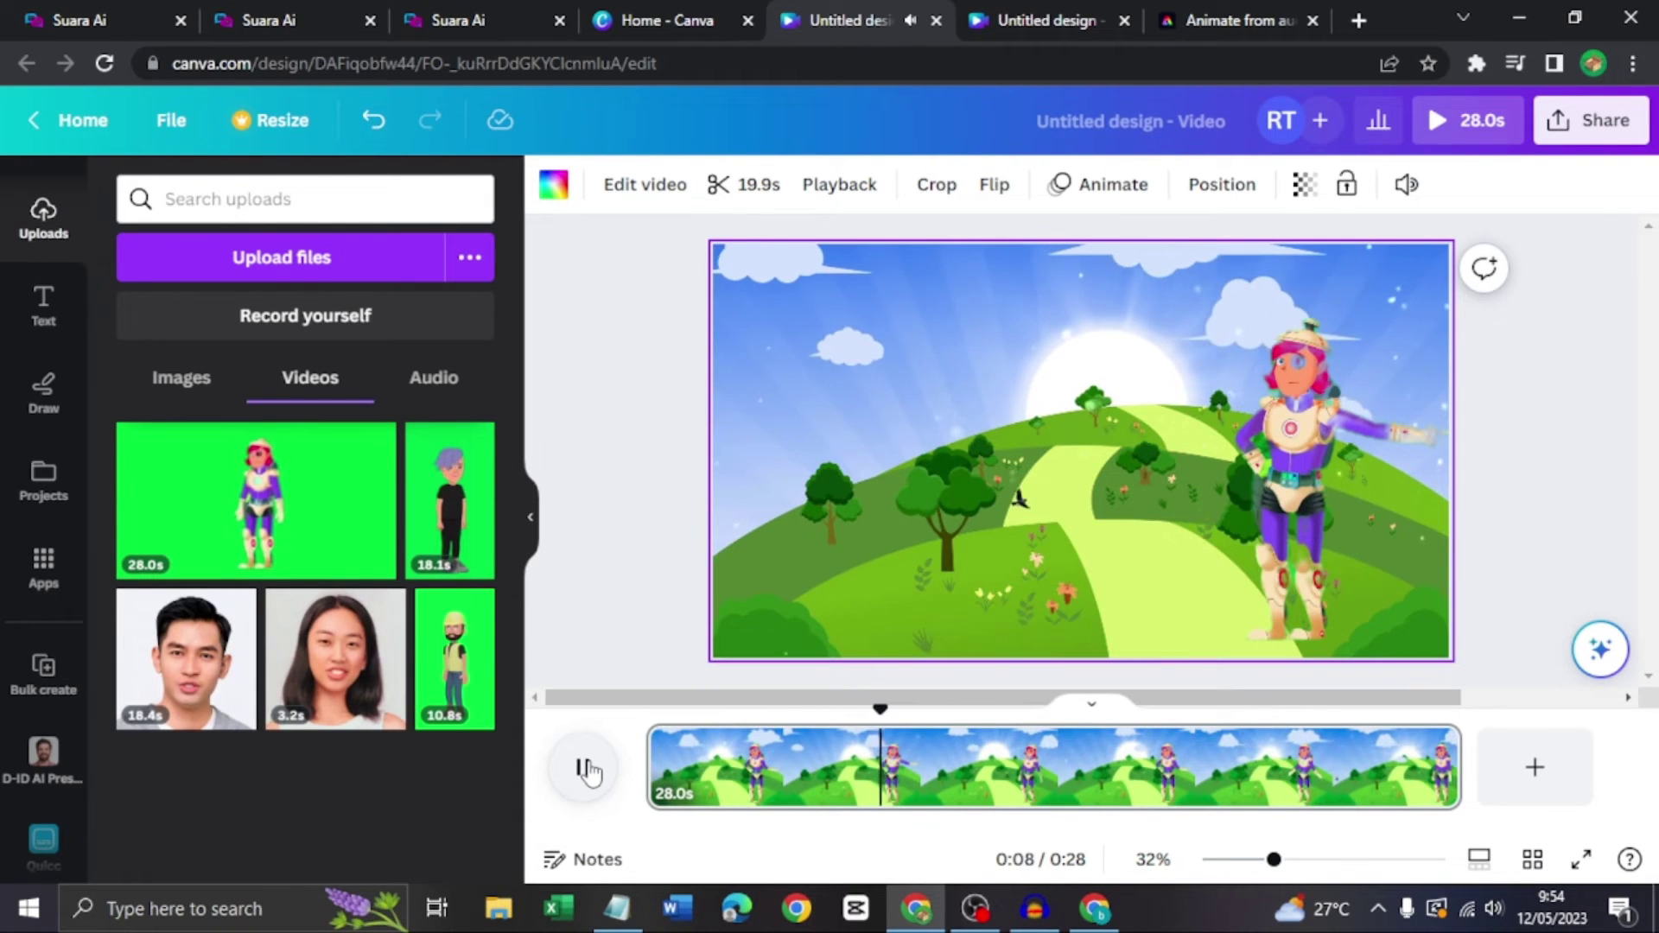
click(587, 771)
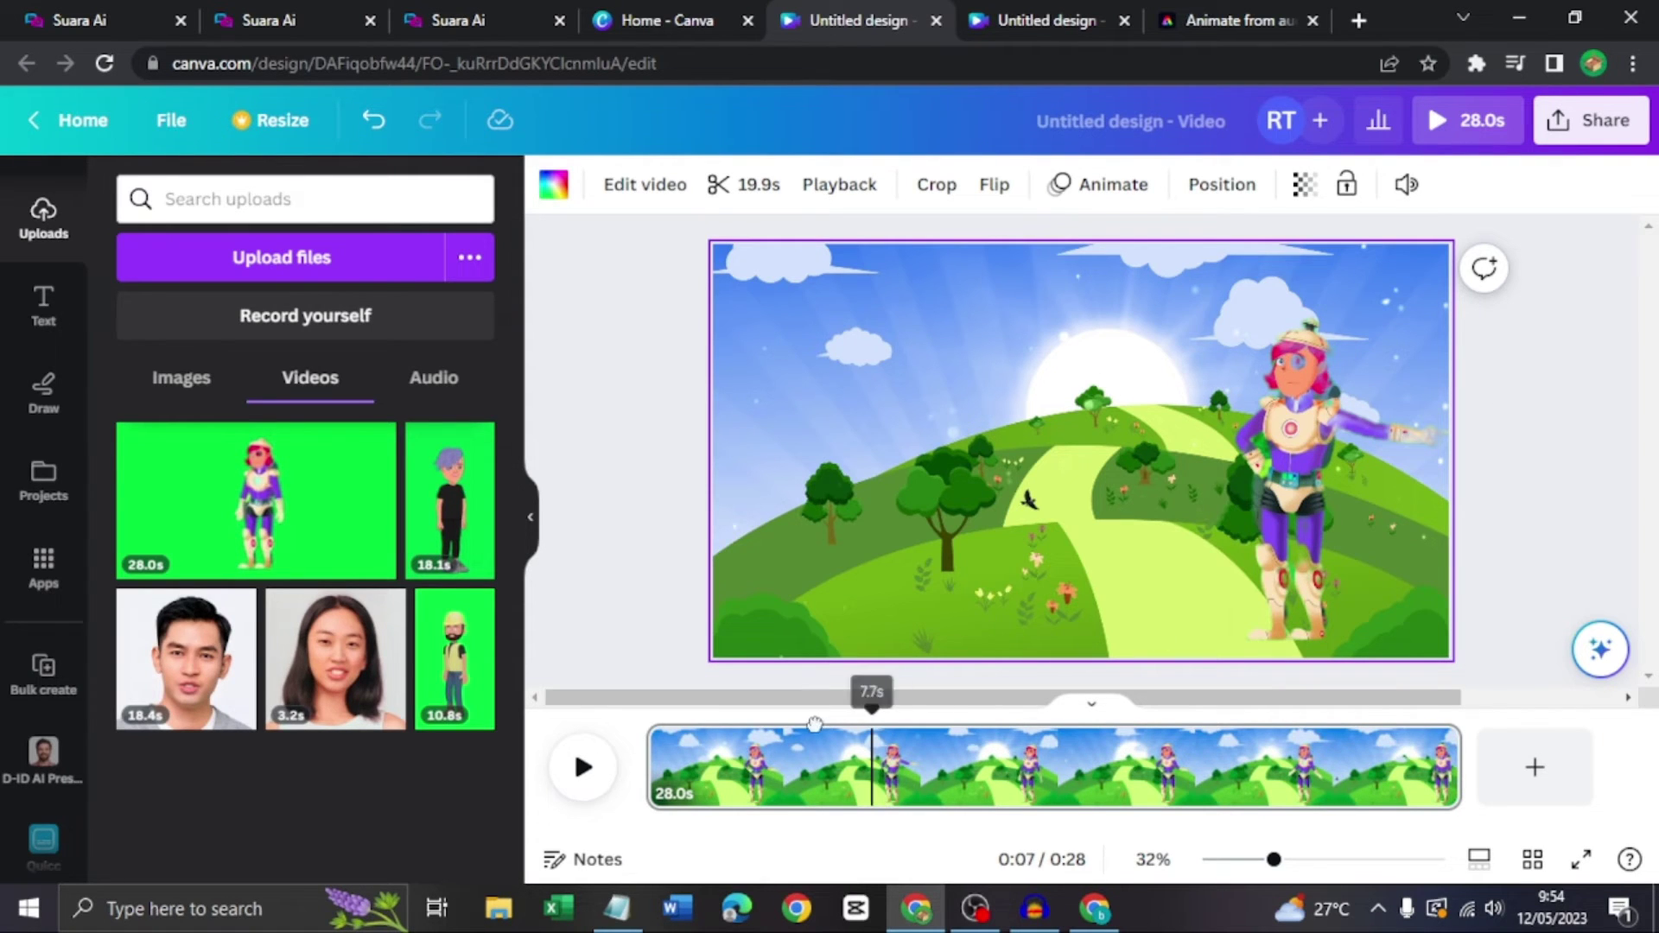
drag(814, 724, 787, 724)
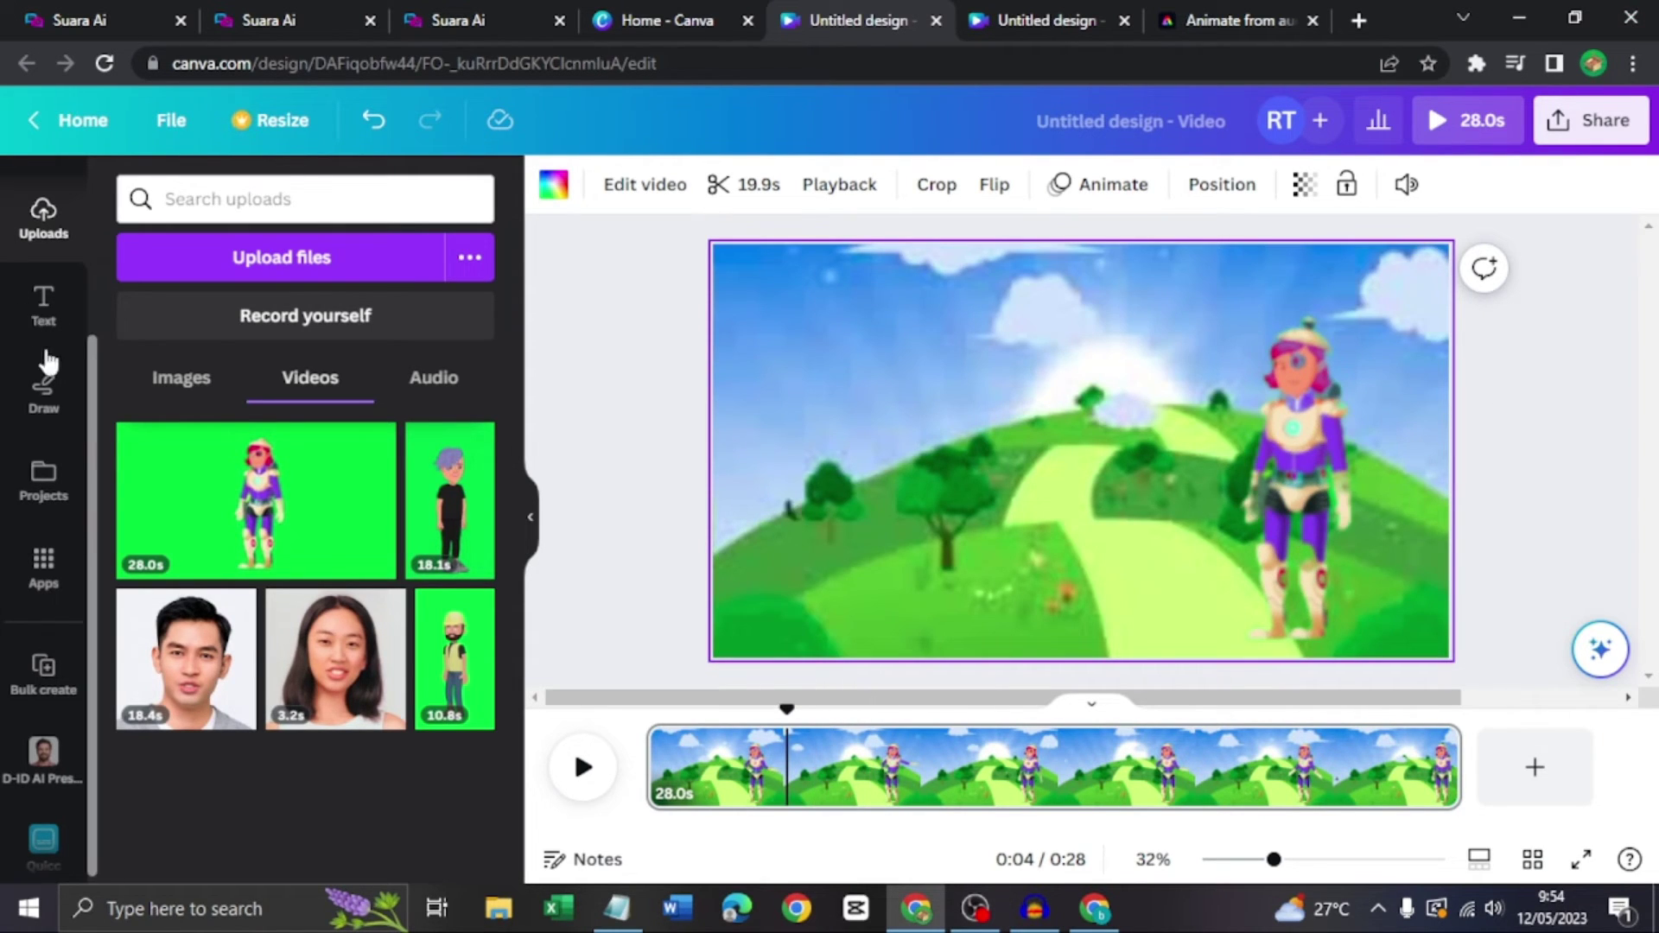
Search the elements for "si kancil".
scroll(54, 450, up, 3)
click(44, 283)
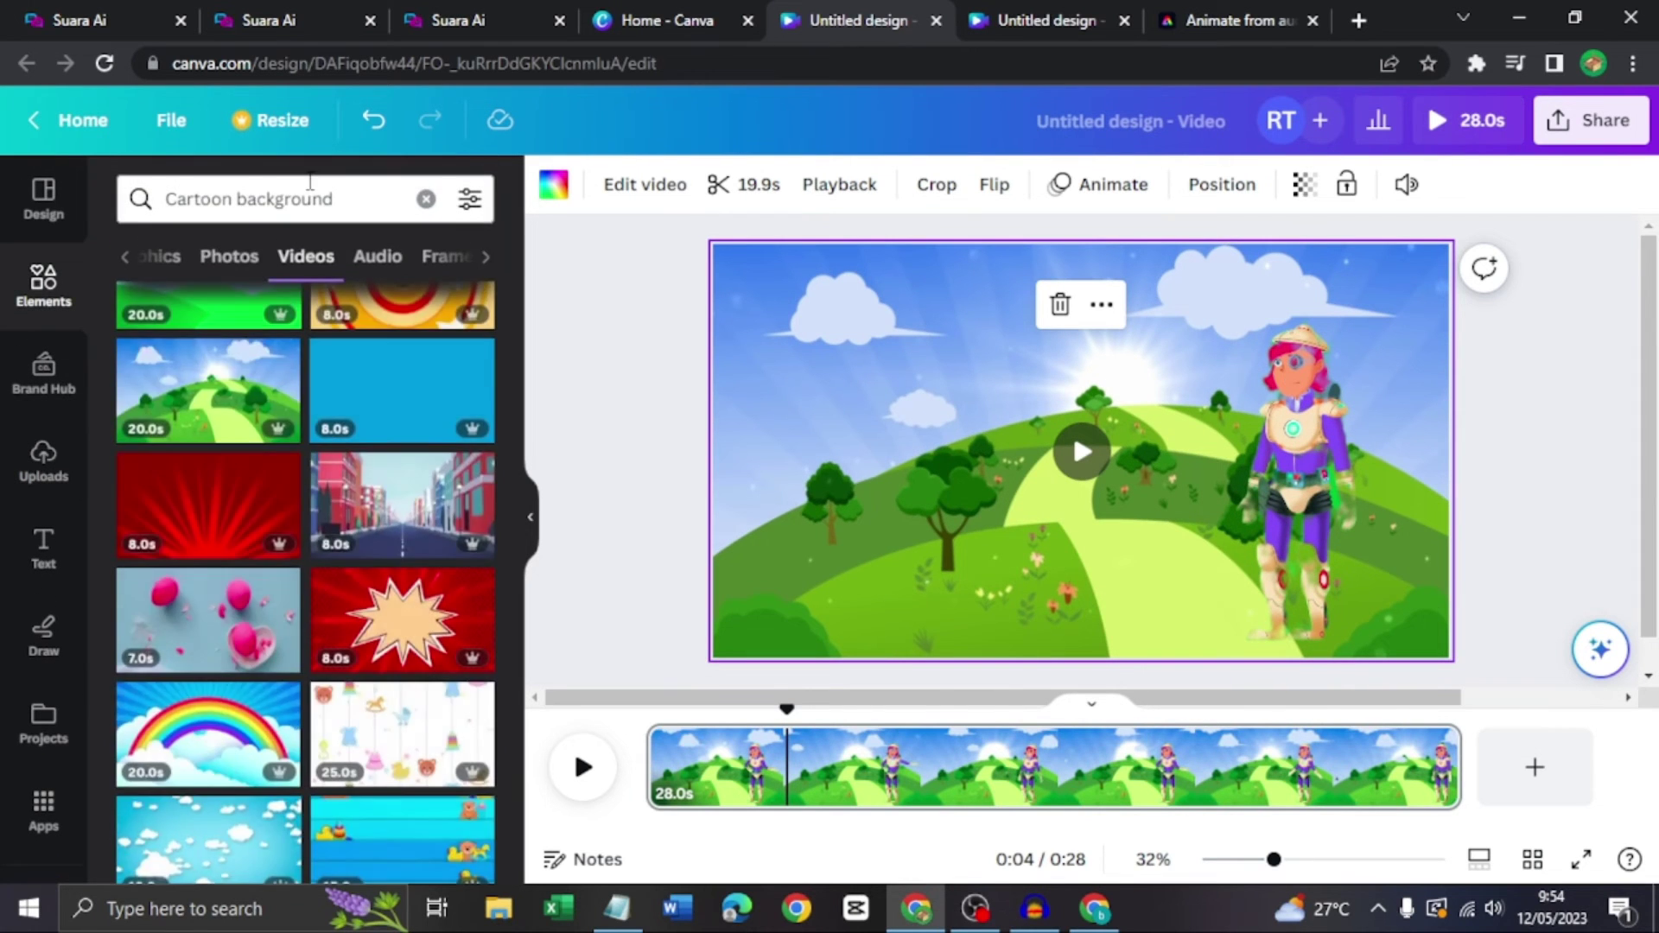
triple_click(309, 185)
text(si)
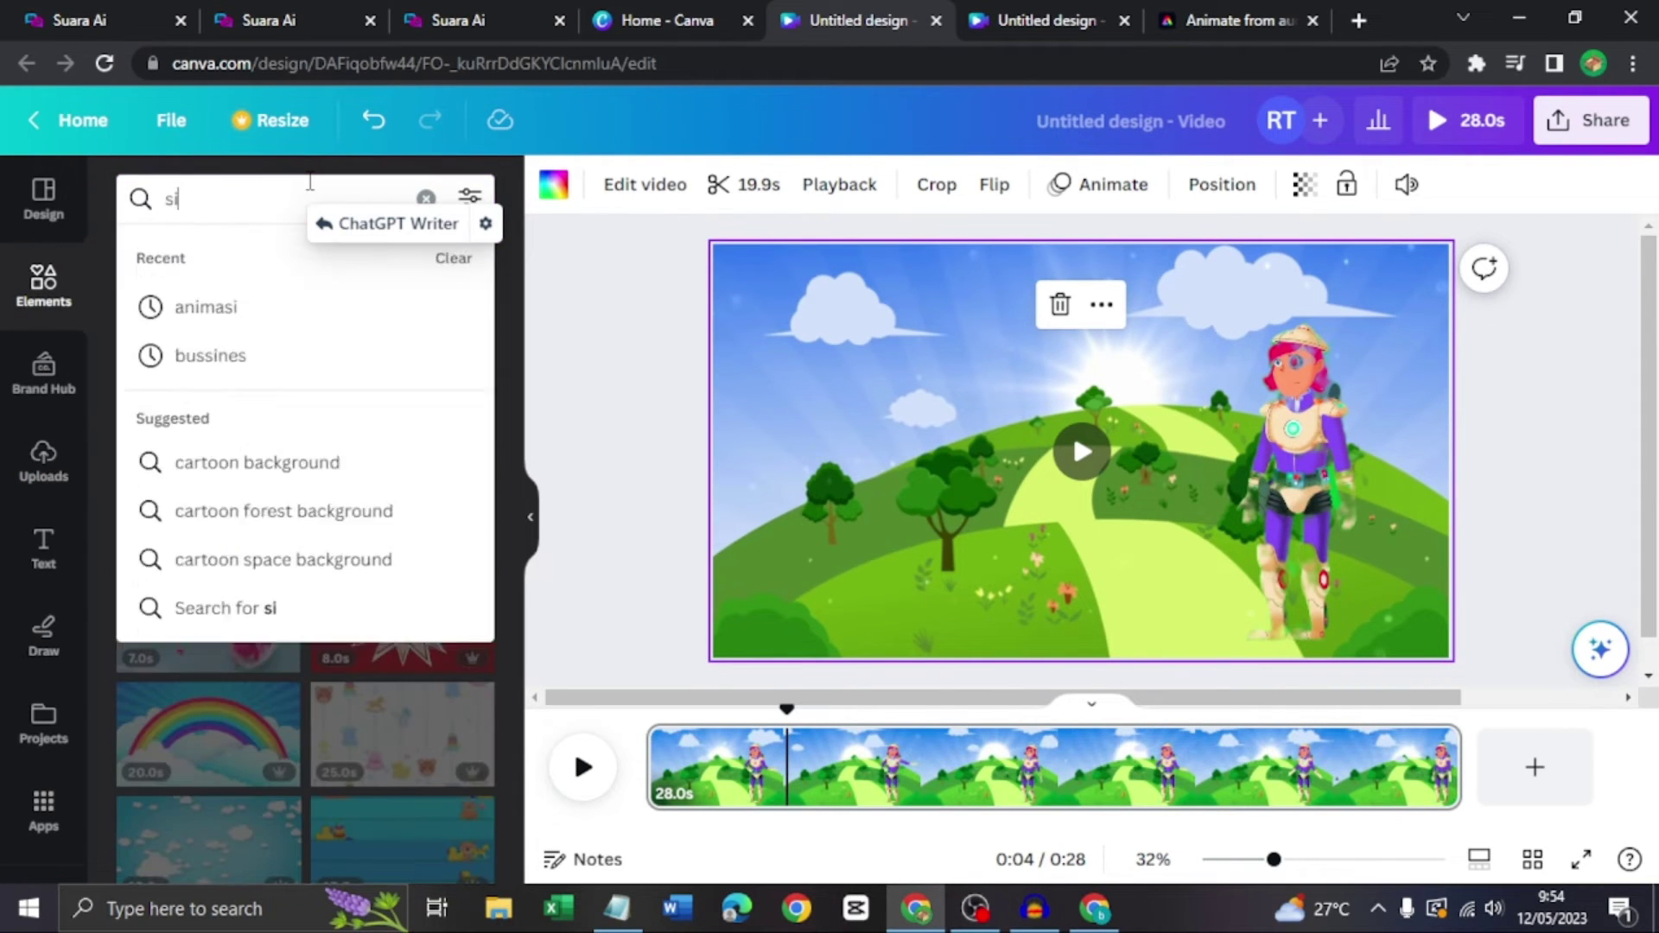
text( kancil)
key(Return)
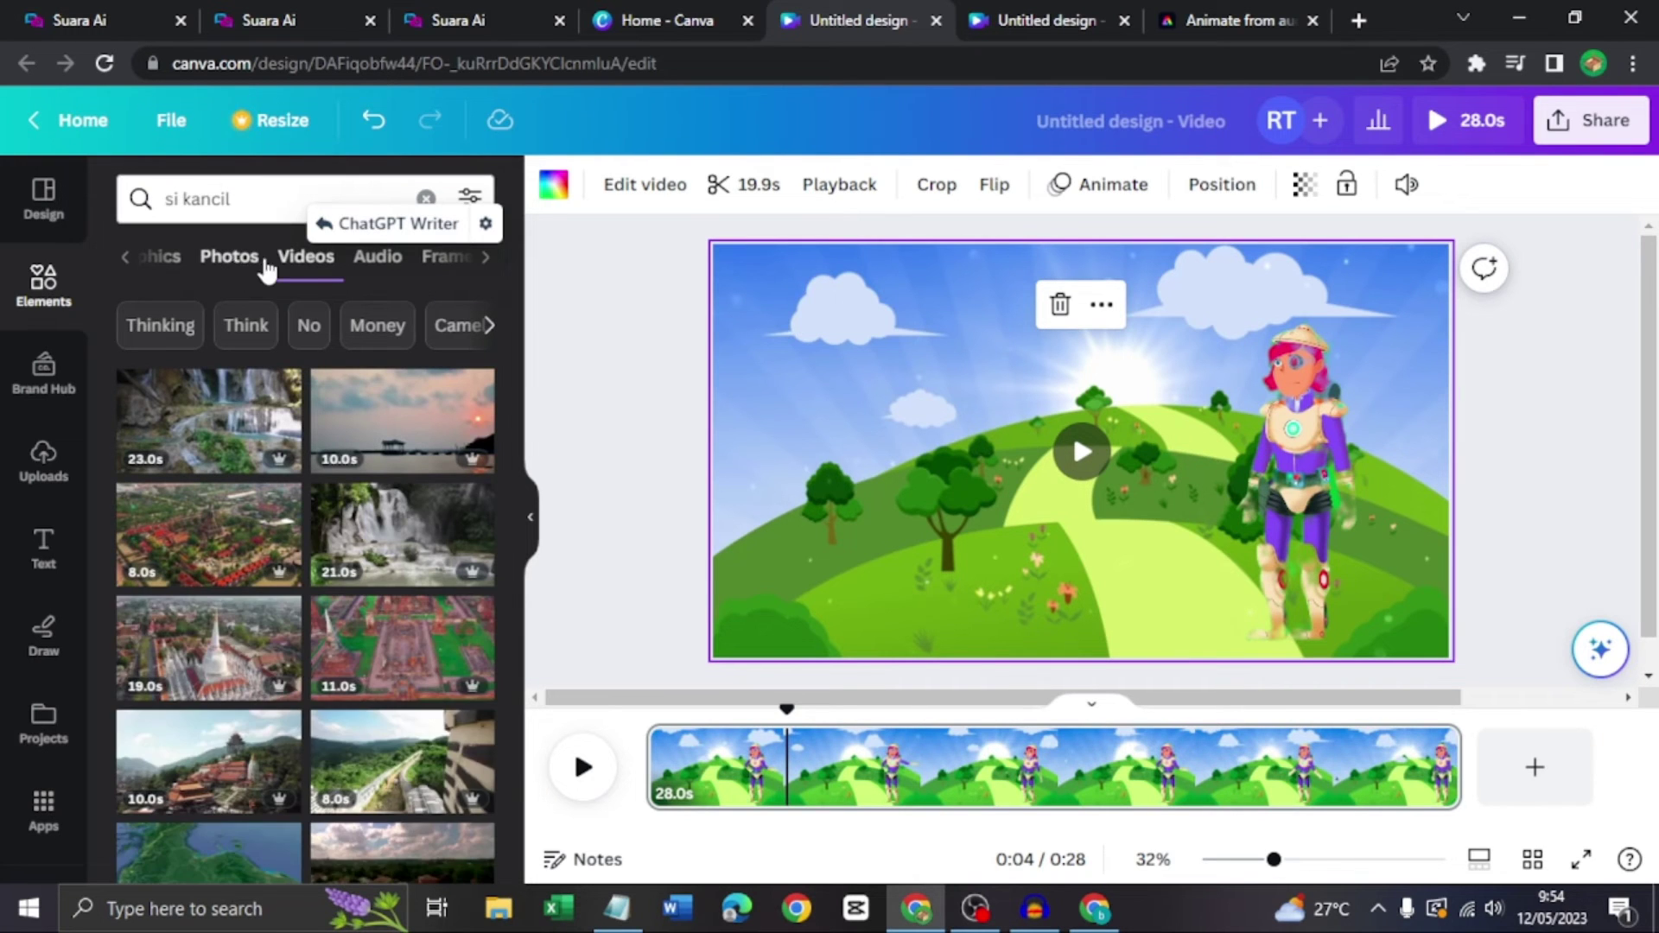
Limit the element results to graphics and shorten the search term to "kancil".
click(208, 259)
click(257, 200)
key(Home)
key(Delete)
key(Delete)
key(Delete)
key(Return)
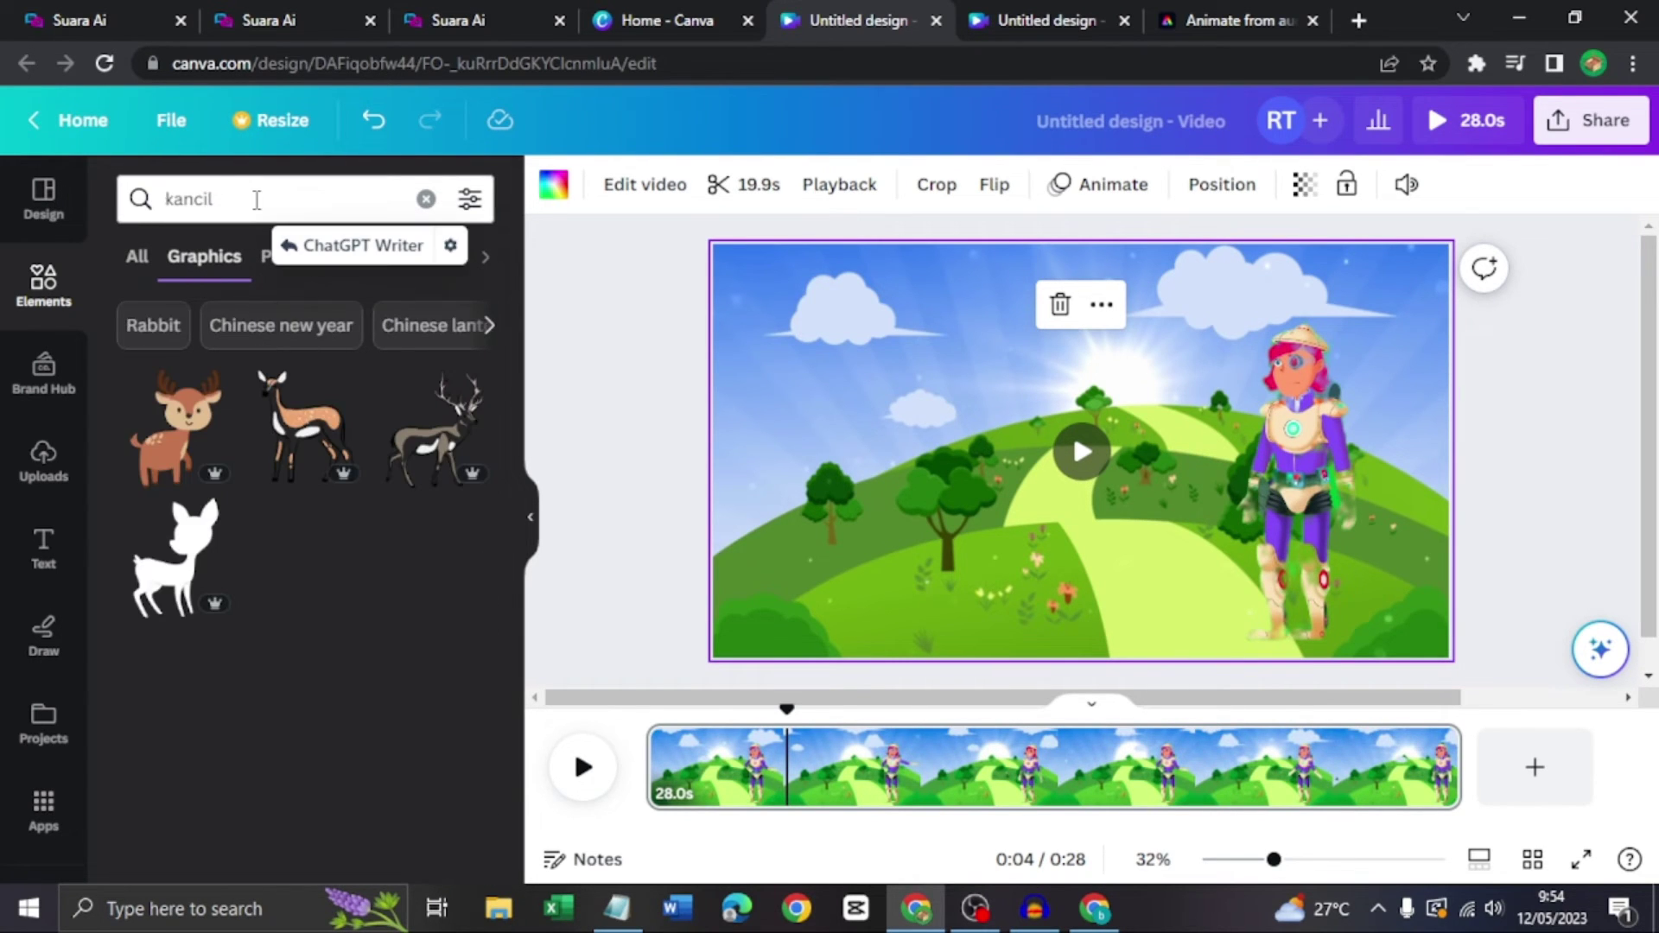
Add the brown cartoon deer with antlers and place it on the lower-left grass of the scene.
double_click(257, 199)
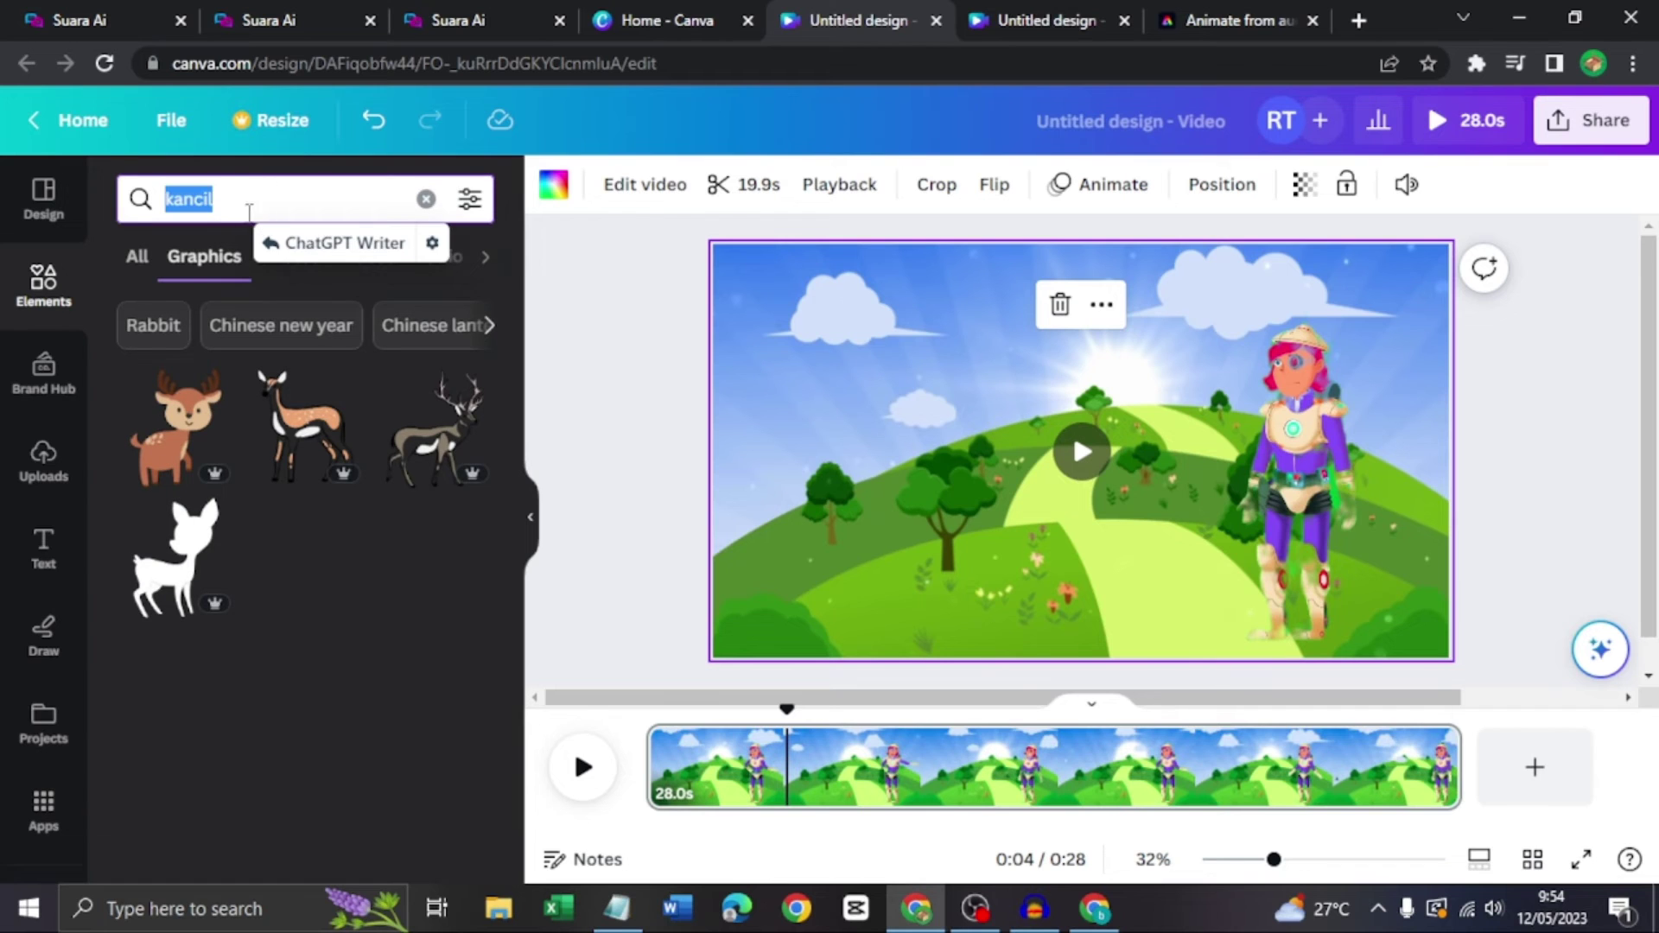
click(228, 216)
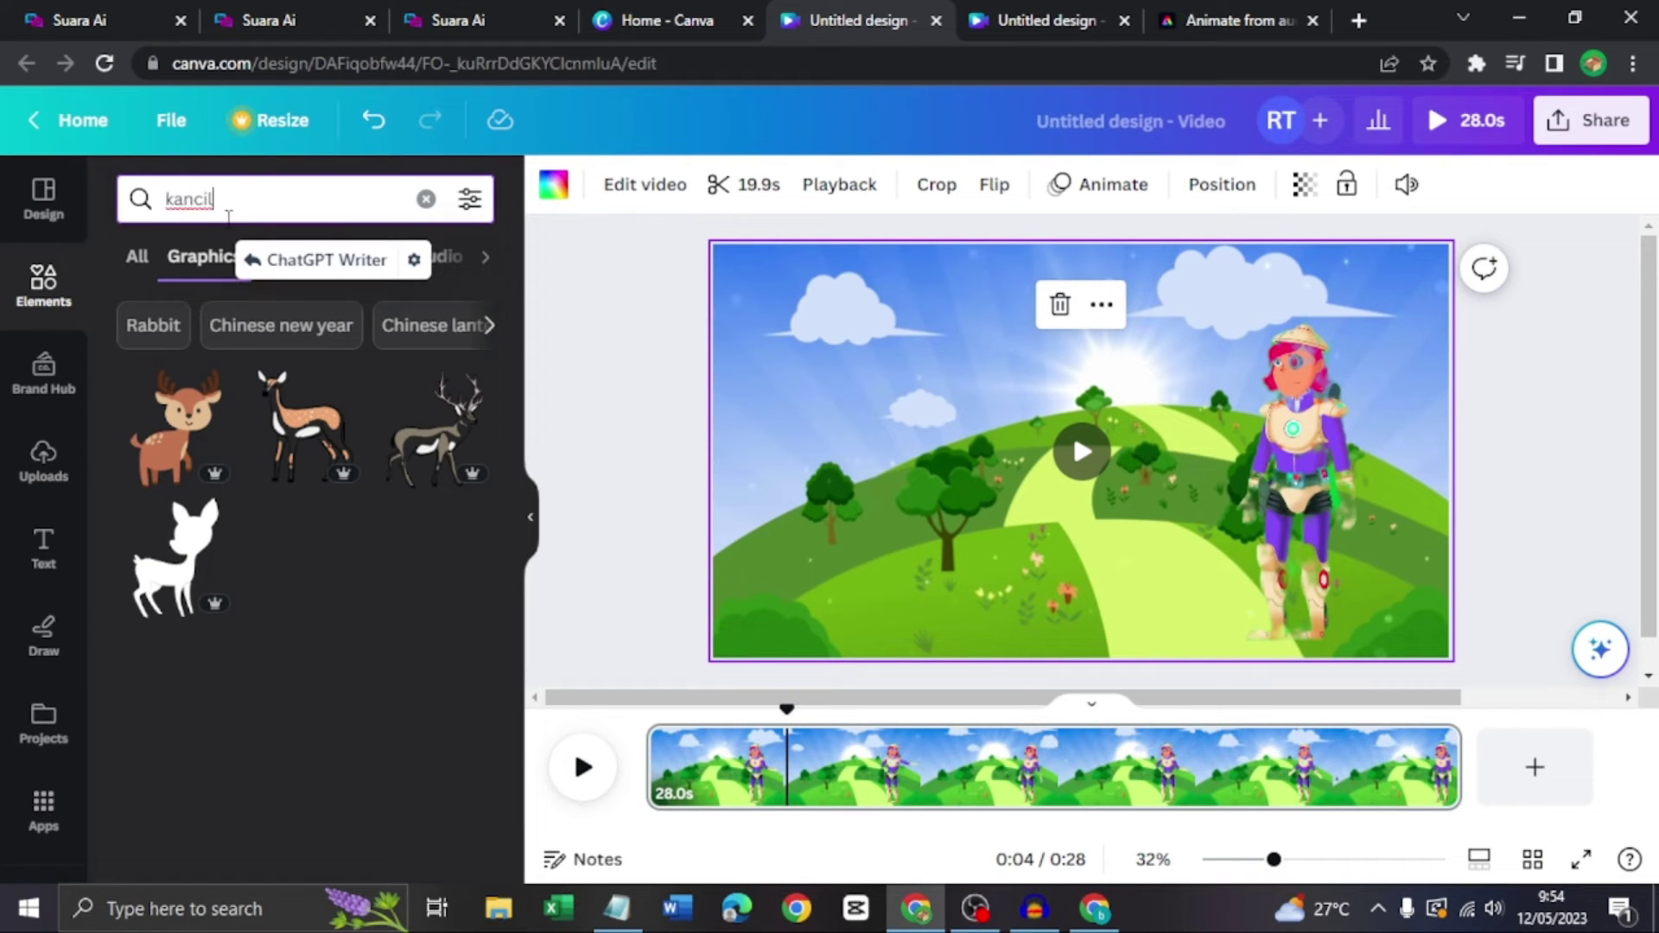
click(191, 438)
drag(1058, 444, 836, 537)
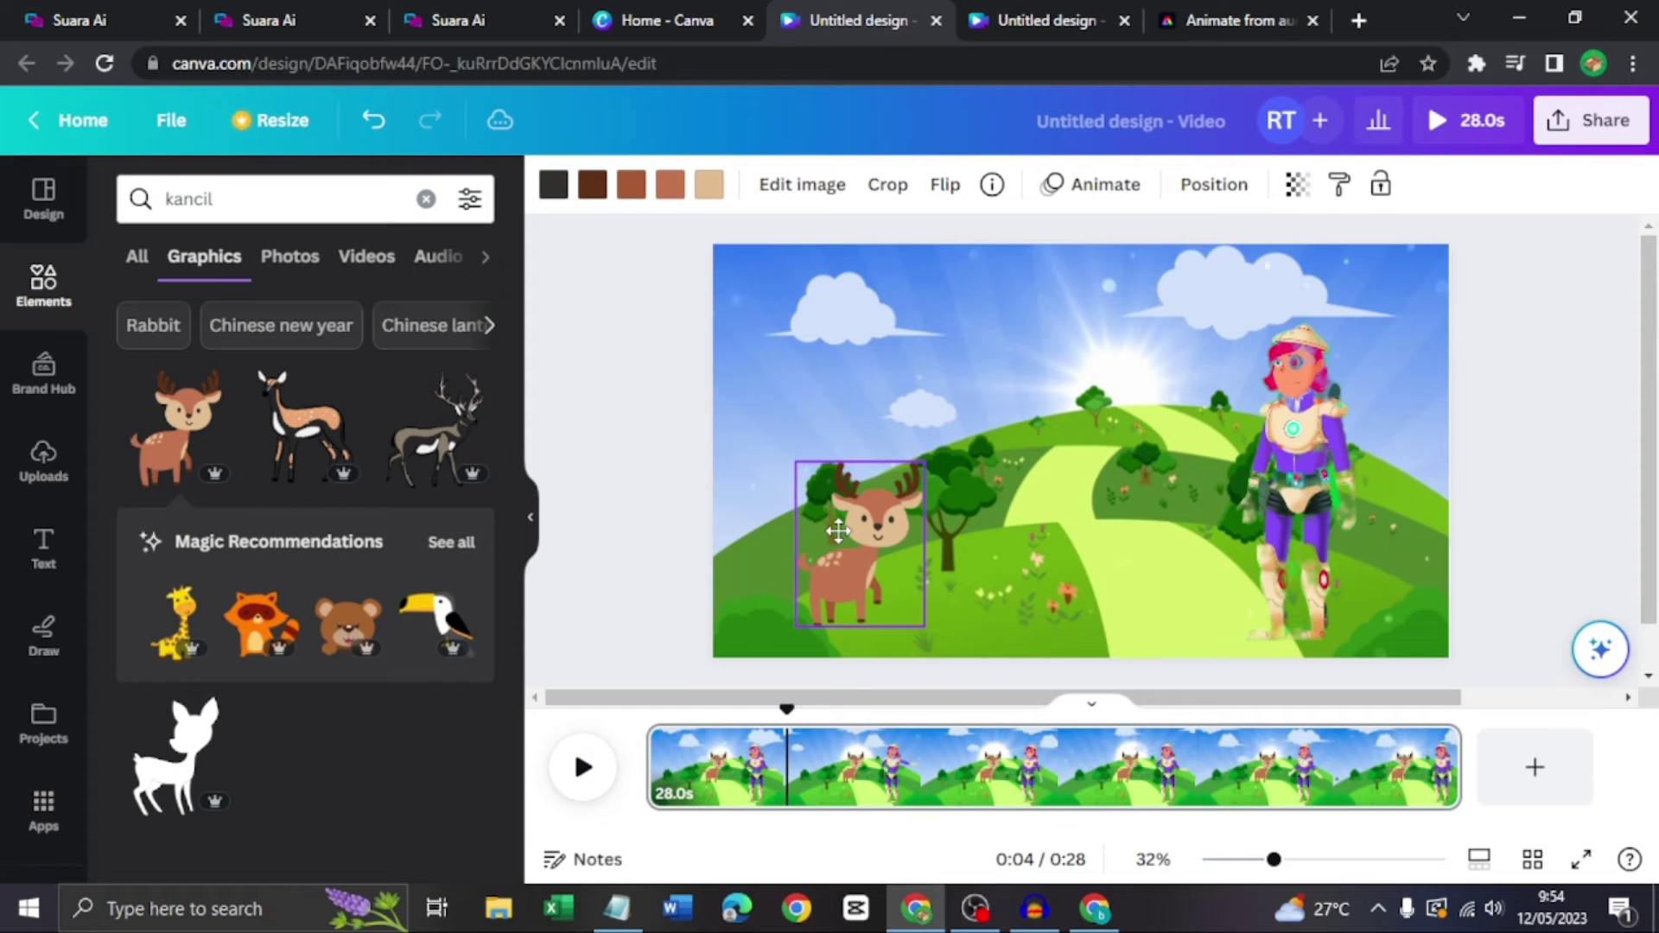
Create a custom animation for the deer with a freehand movement path across the grass in the Original movement style.
click(1107, 204)
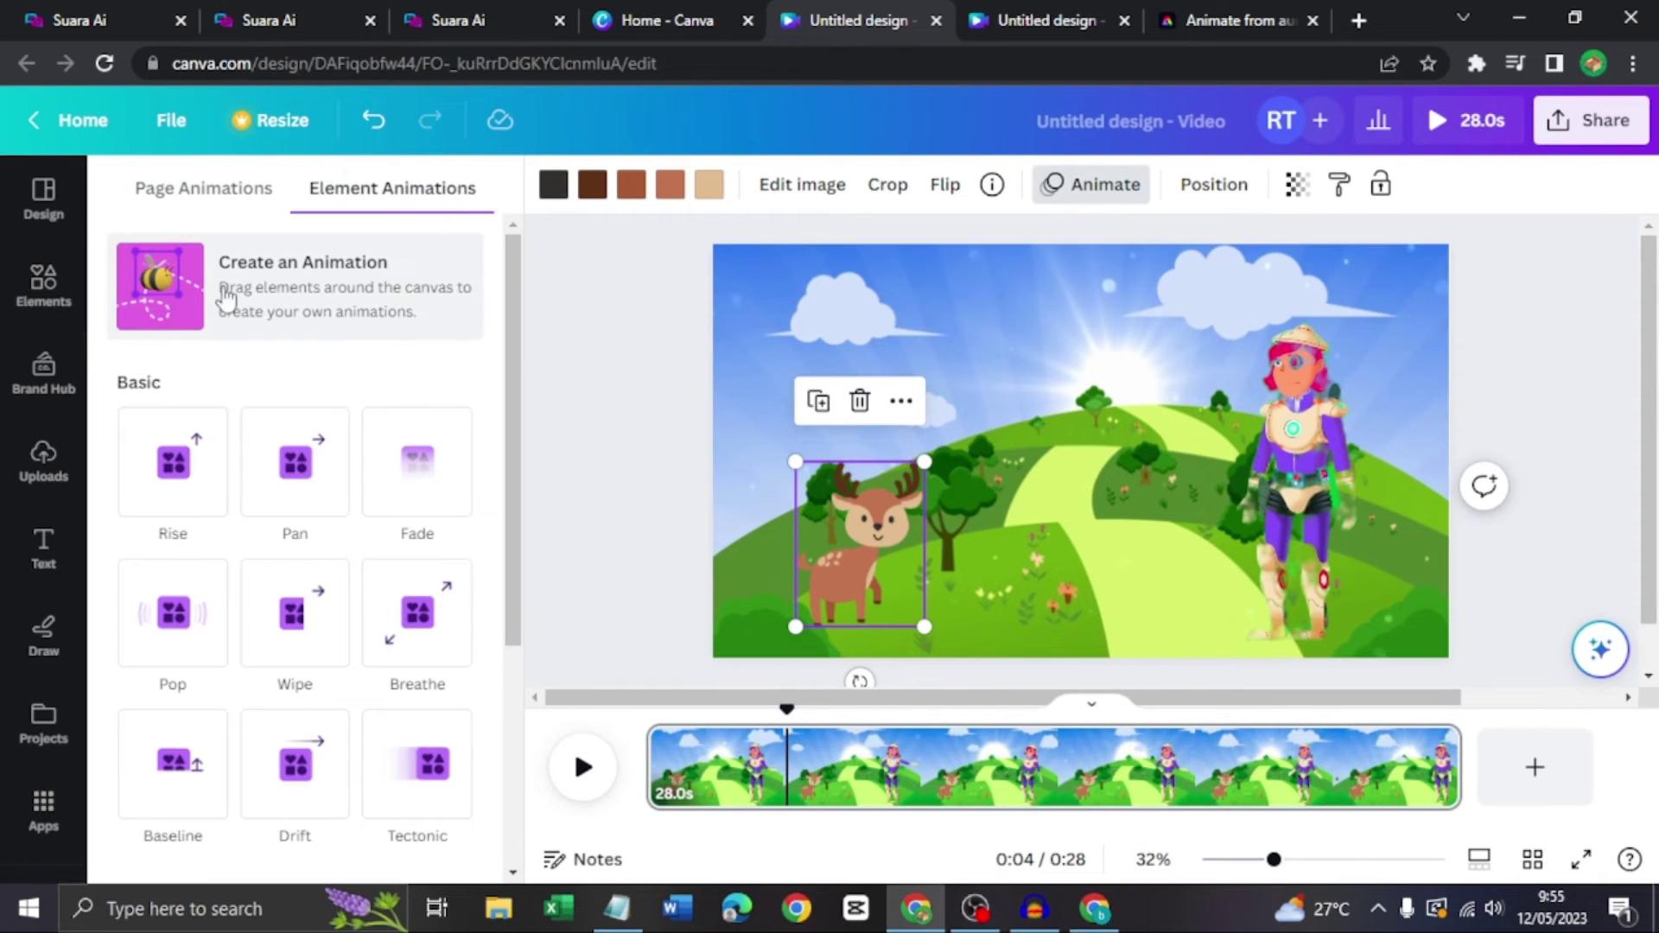
click(306, 281)
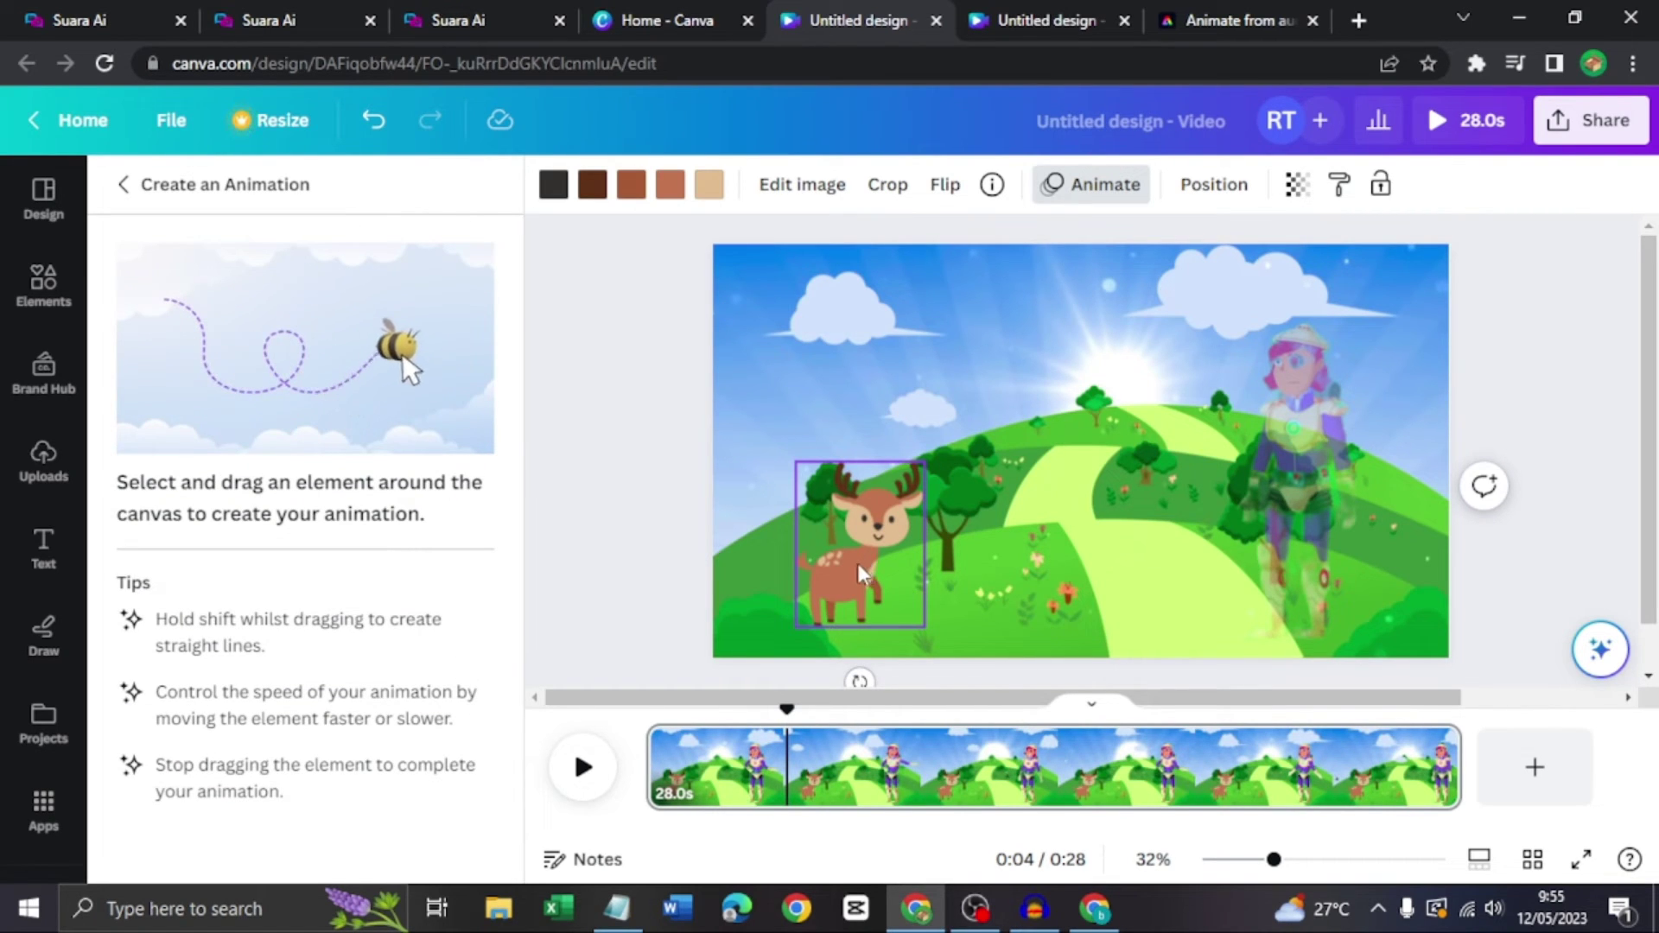
mouse_move(859, 558)
mouse_down()
mouse_move(879, 543)
mouse_move(923, 558)
mouse_move(952, 526)
mouse_move(989, 524)
mouse_move(1051, 553)
mouse_move(1099, 552)
mouse_move(1035, 581)
mouse_move(793, 574)
mouse_up()
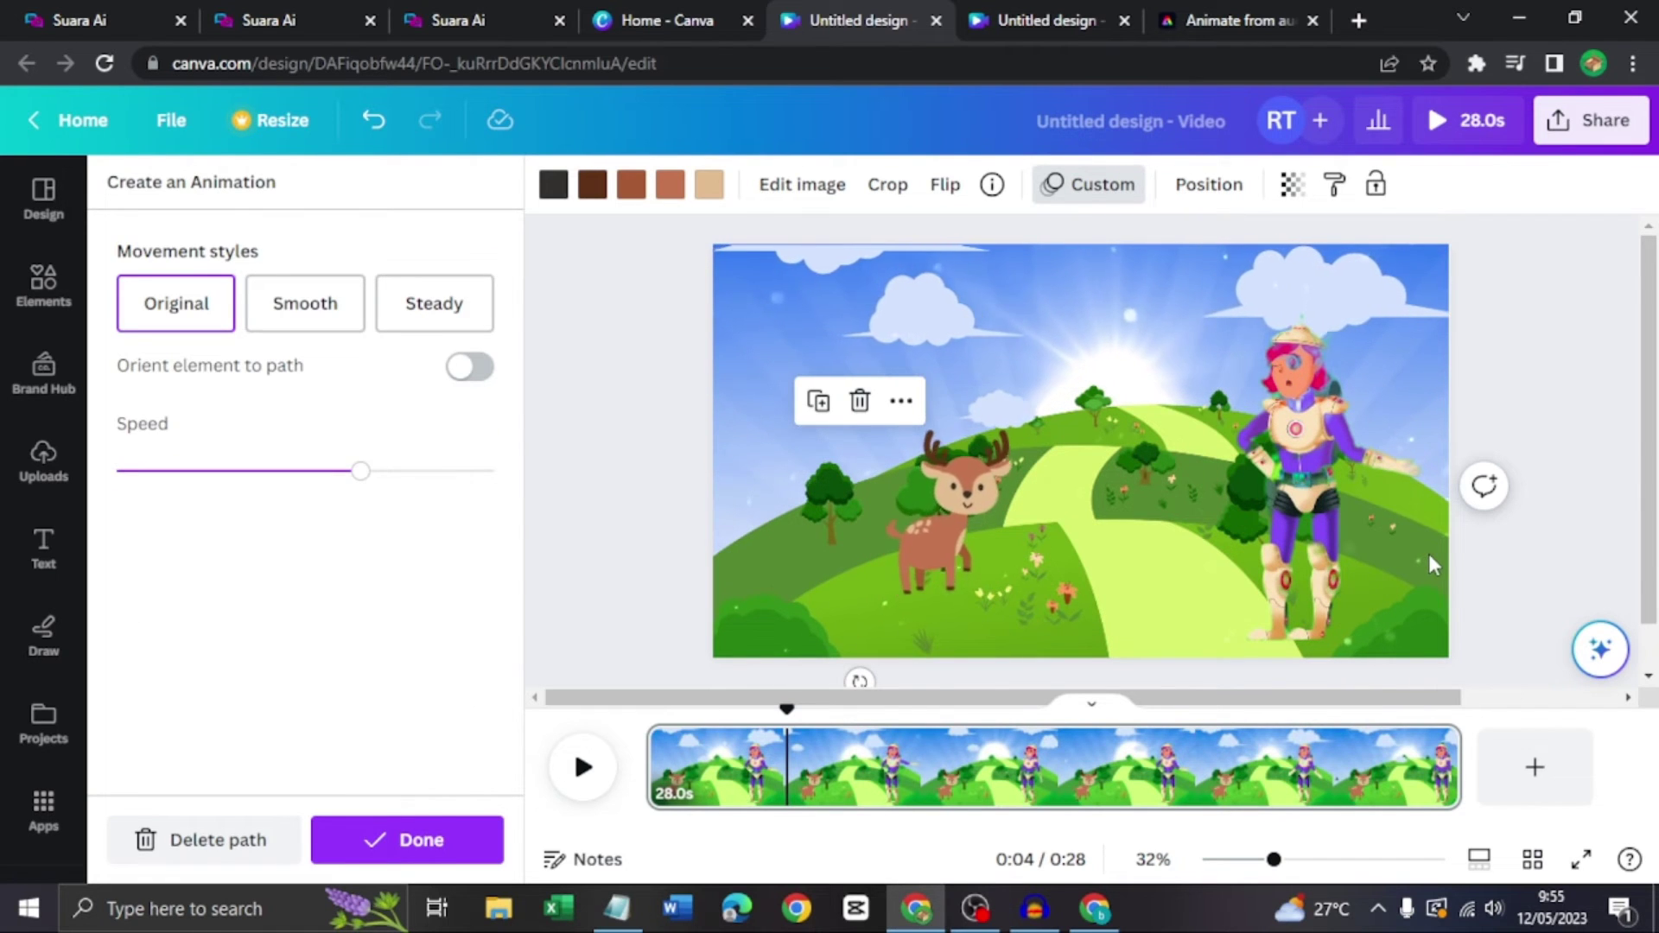
click(396, 841)
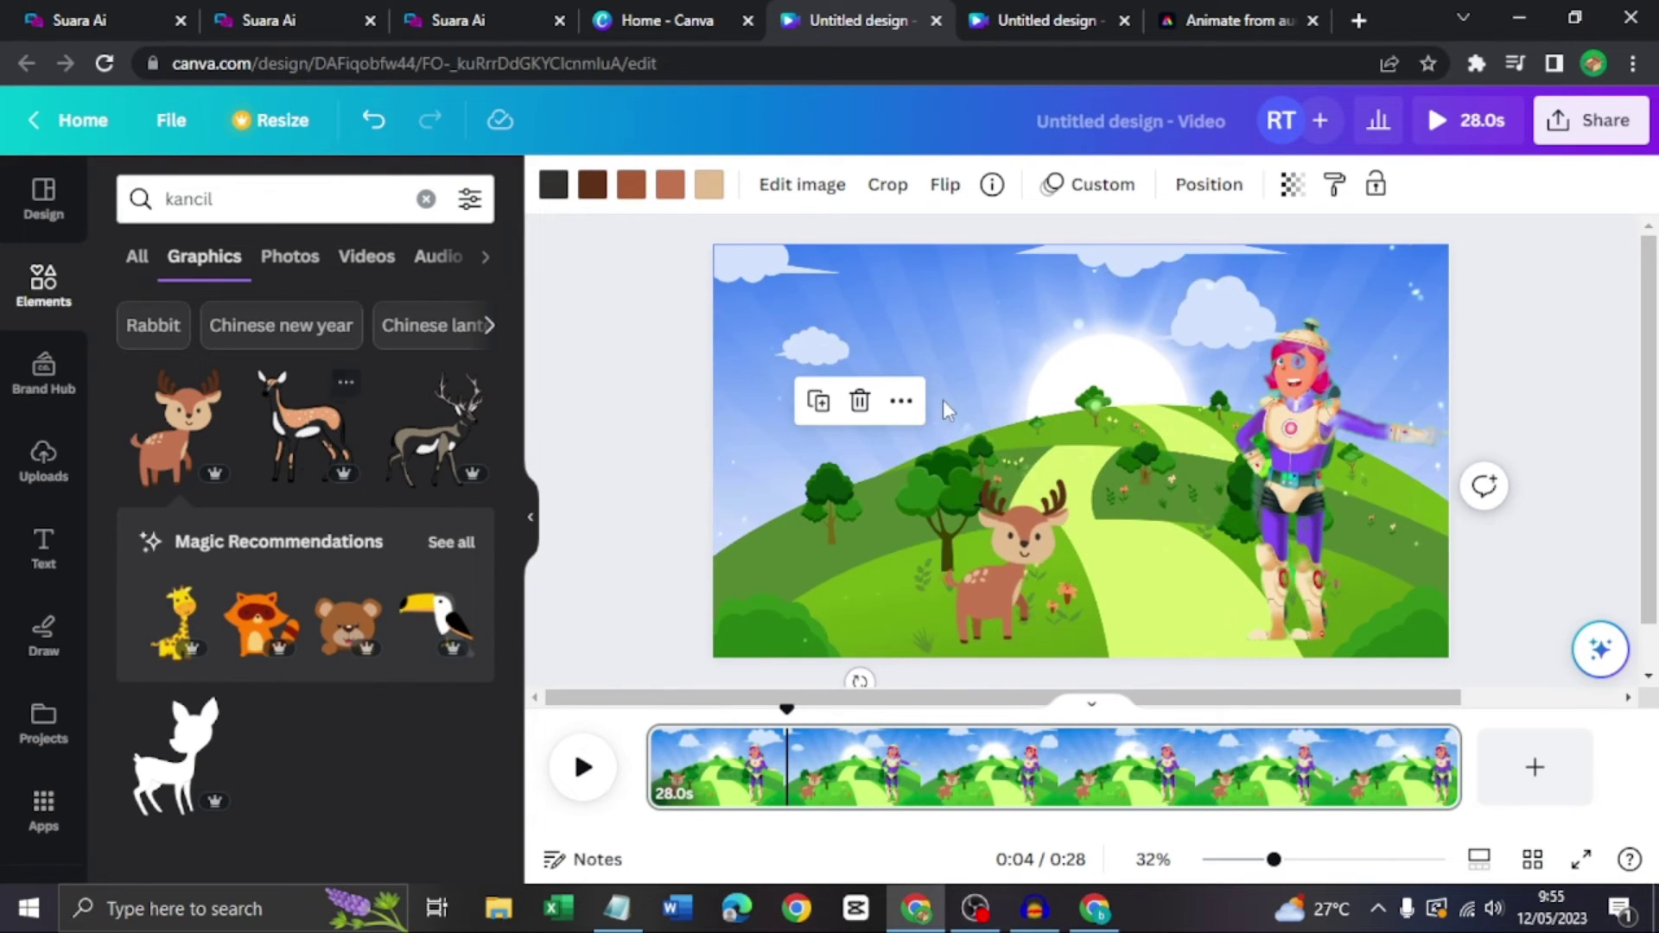
Replace the graphics search term with "sheep" and run the search.
click(284, 205)
double_click(284, 205)
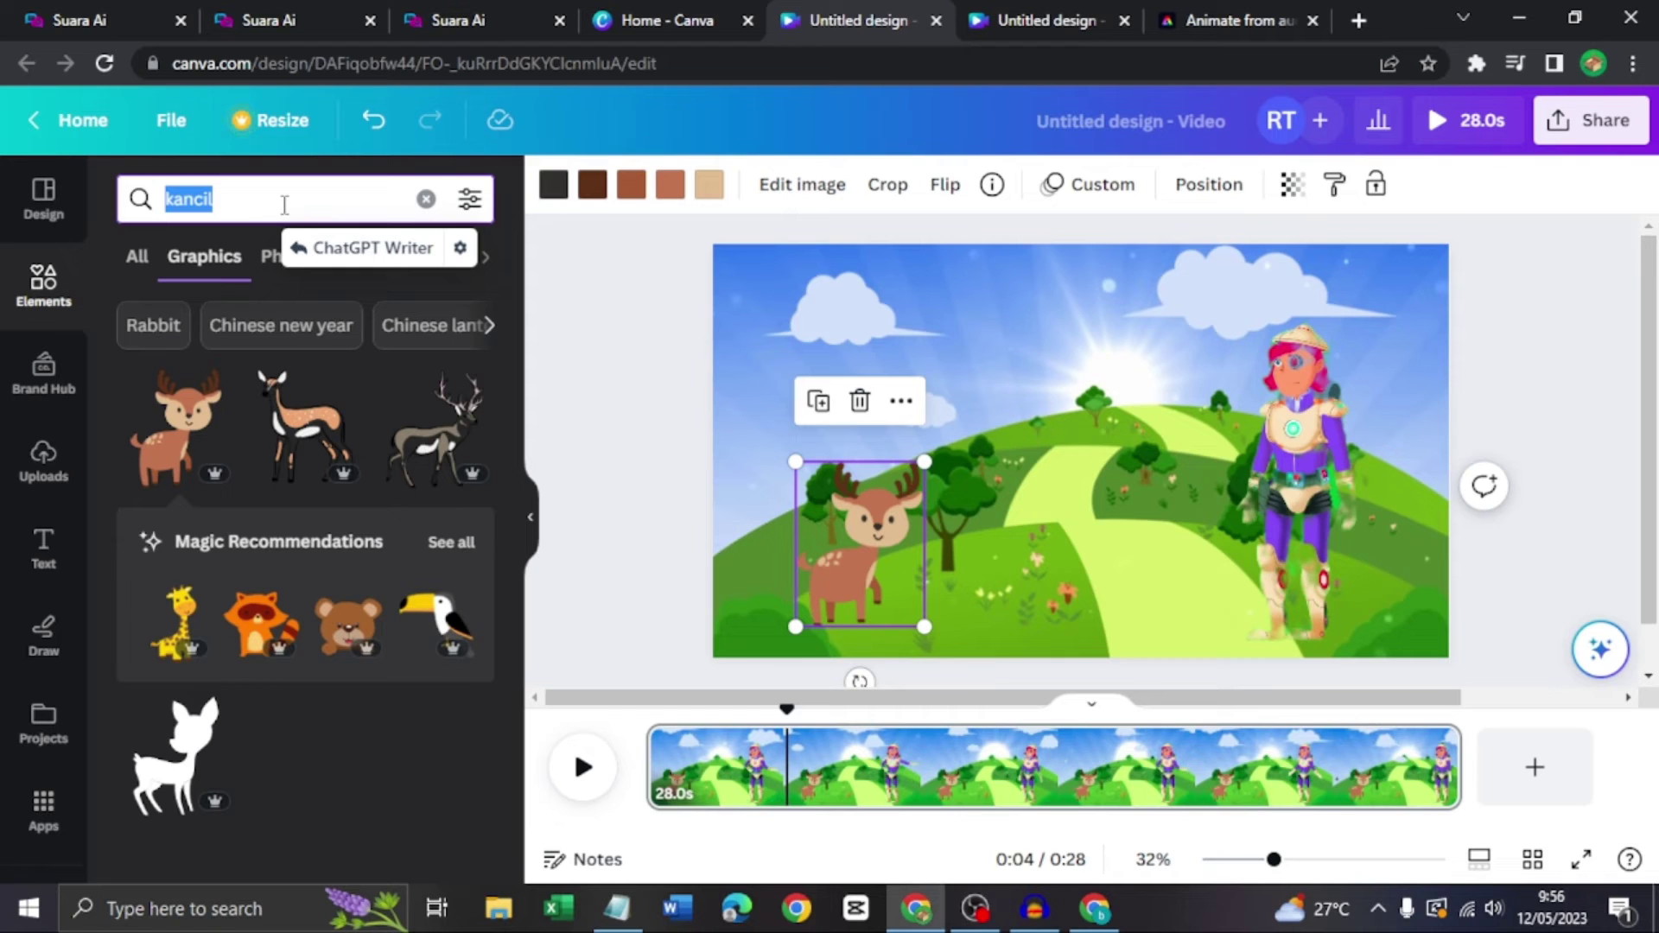
text(sheep)
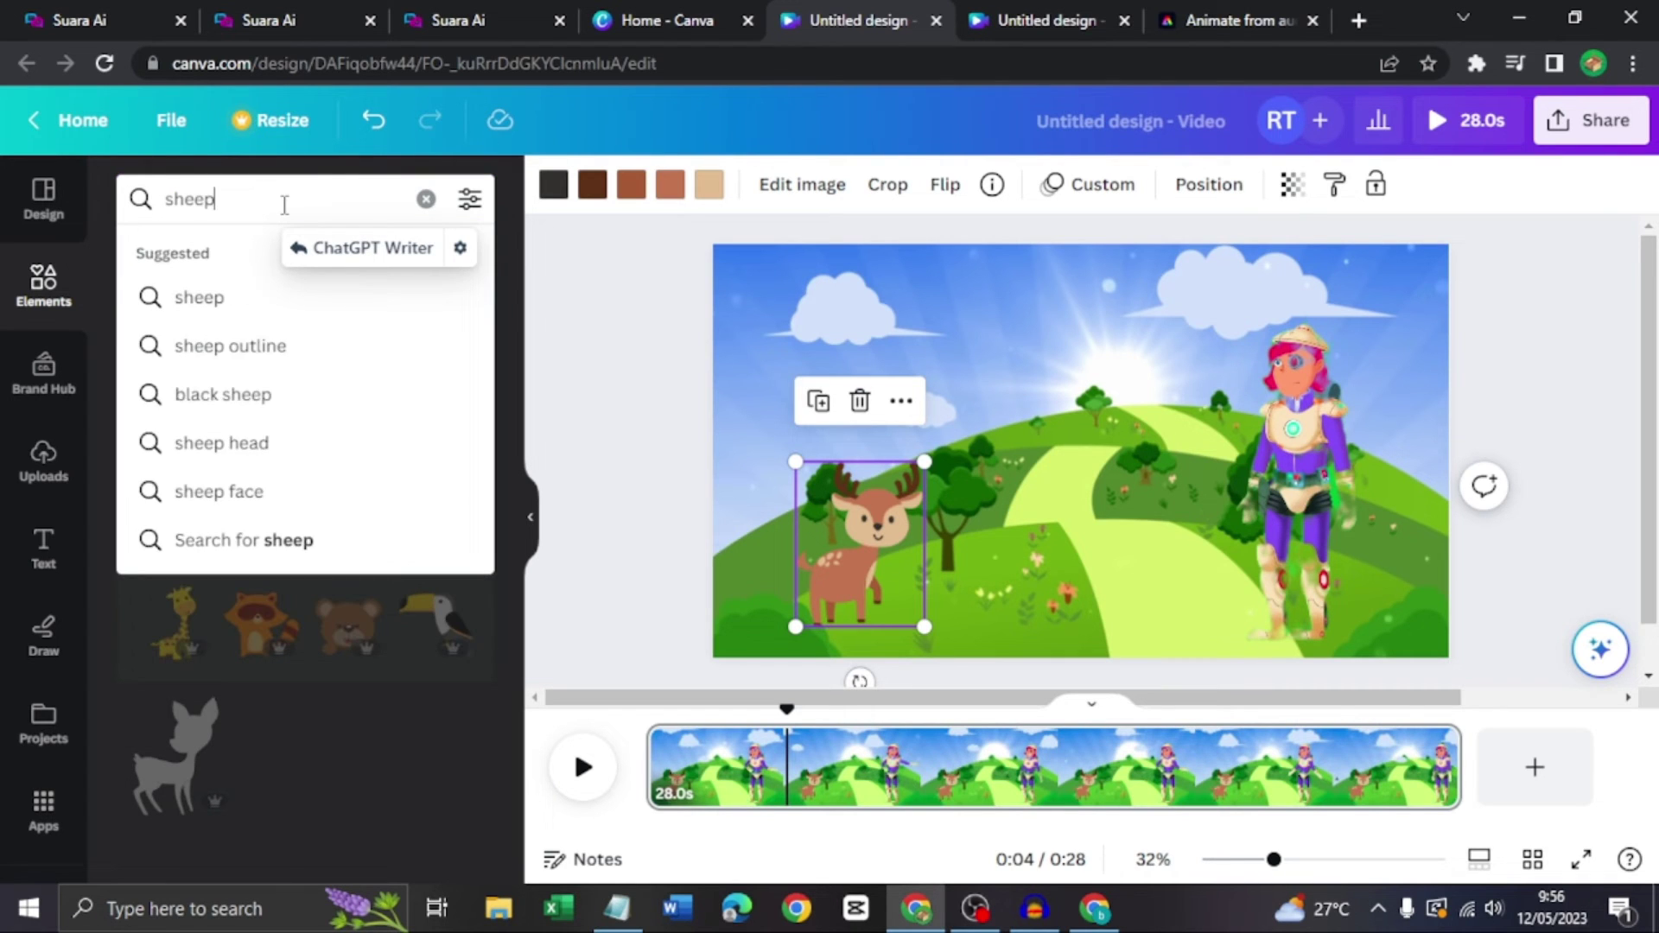
key(Return)
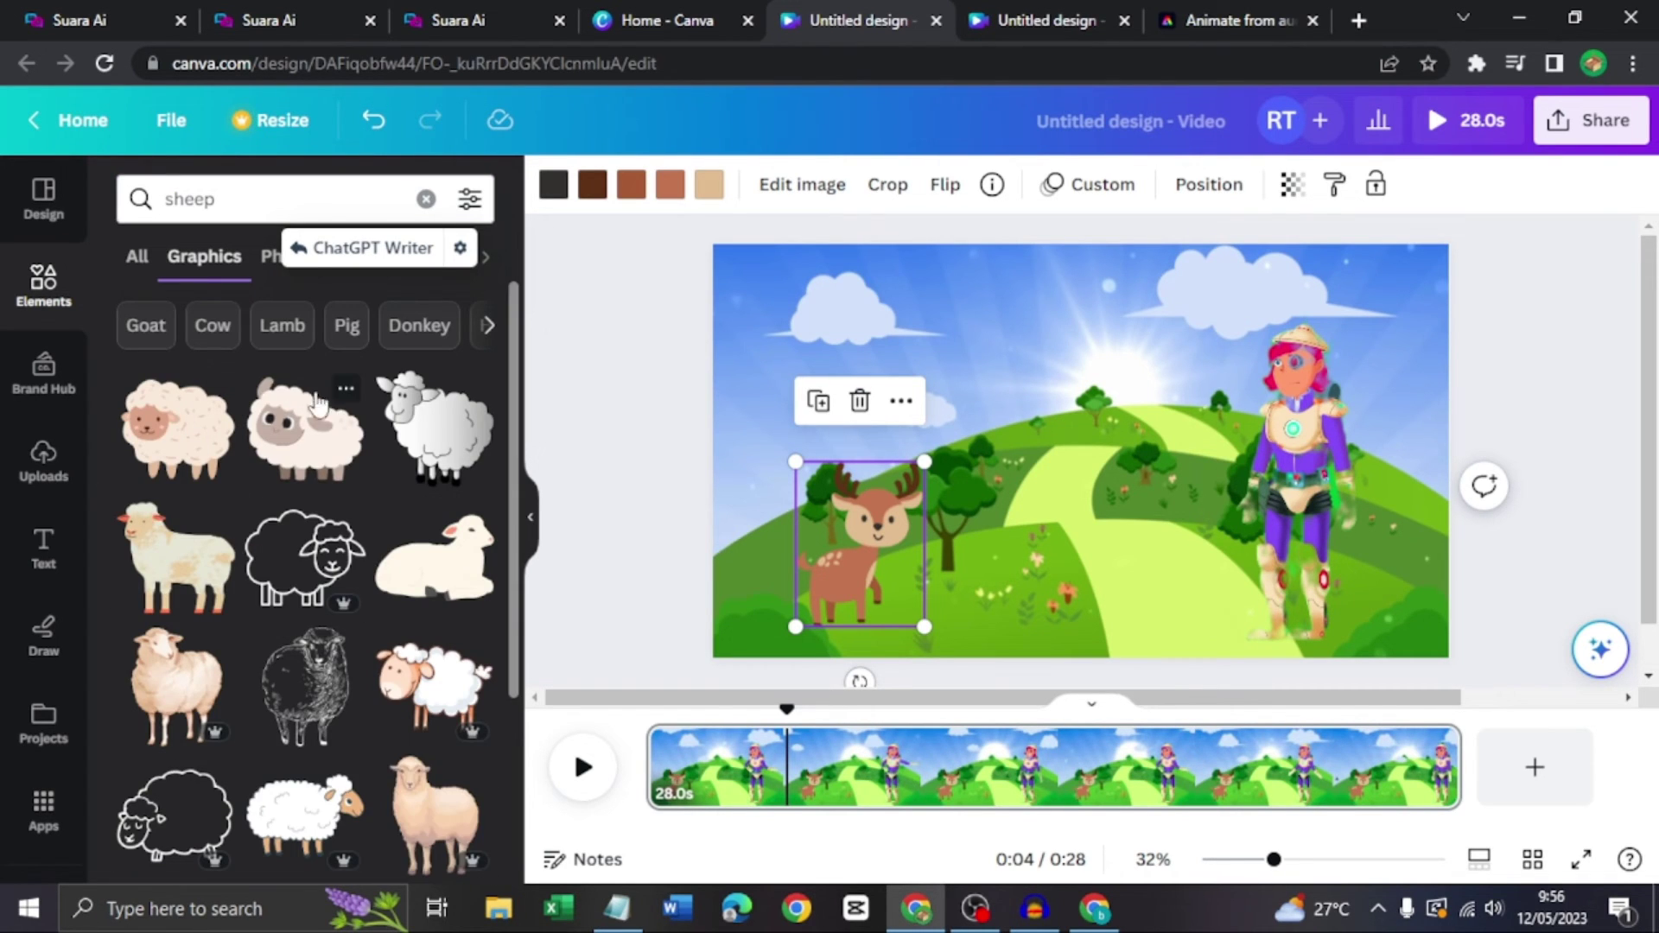
Add the white fluffy cartoon sheep with pink cheeks, shrink it to a small size and place it at the top of the hill path.
scroll(372, 463, down, 5)
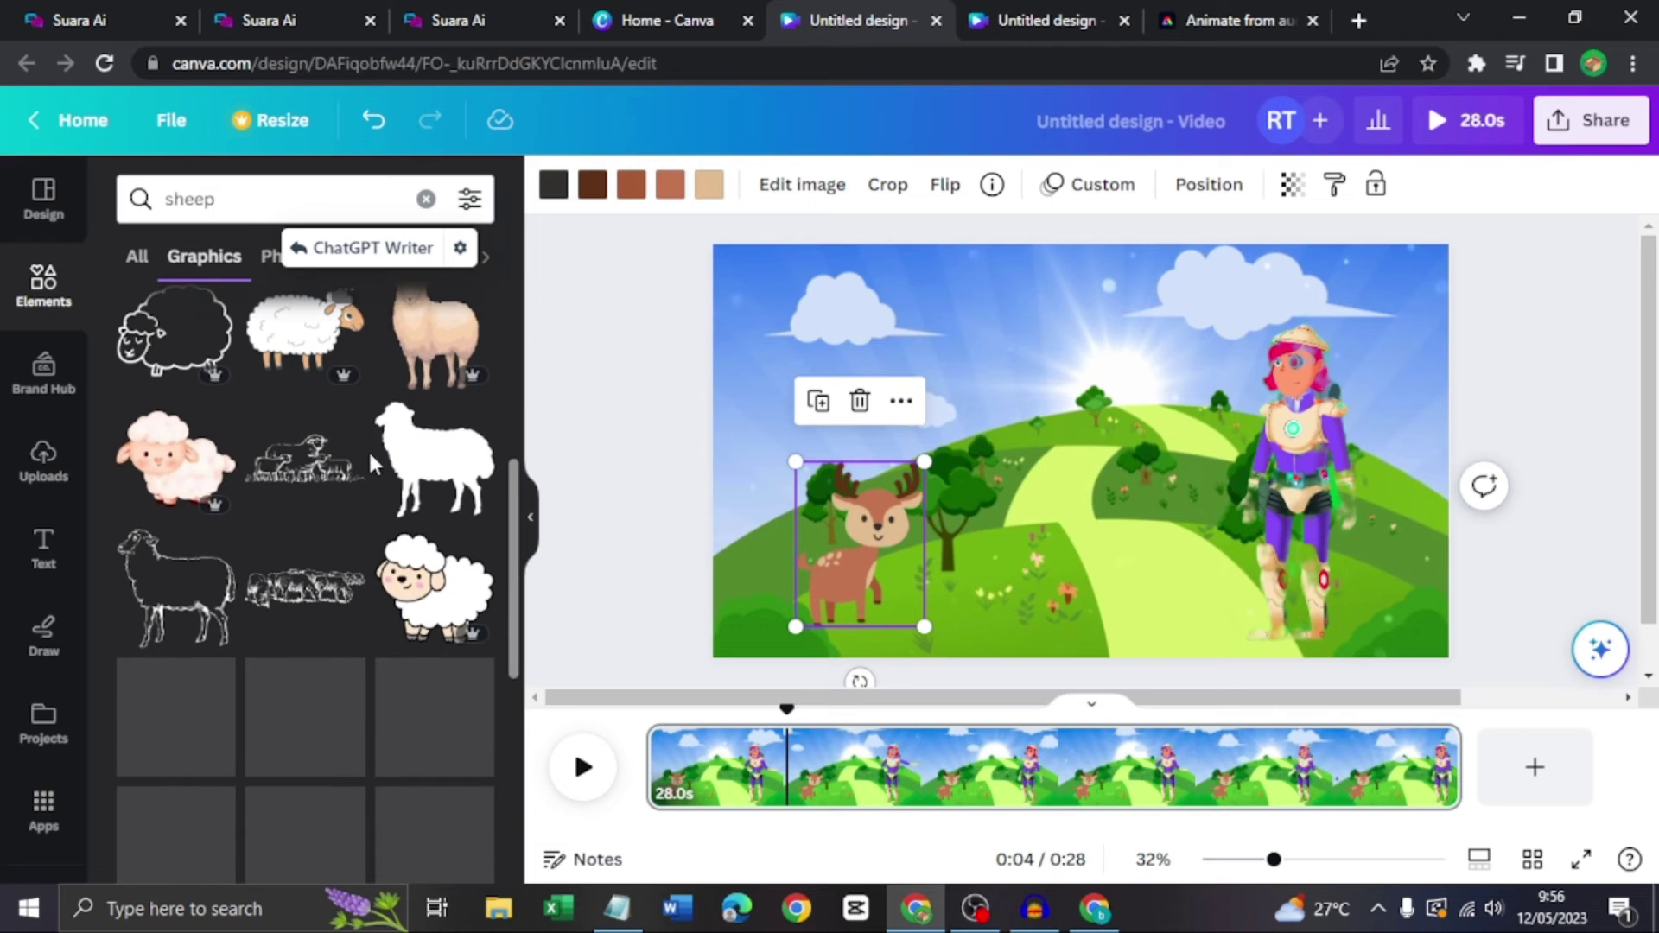
scroll(456, 595, down, 4)
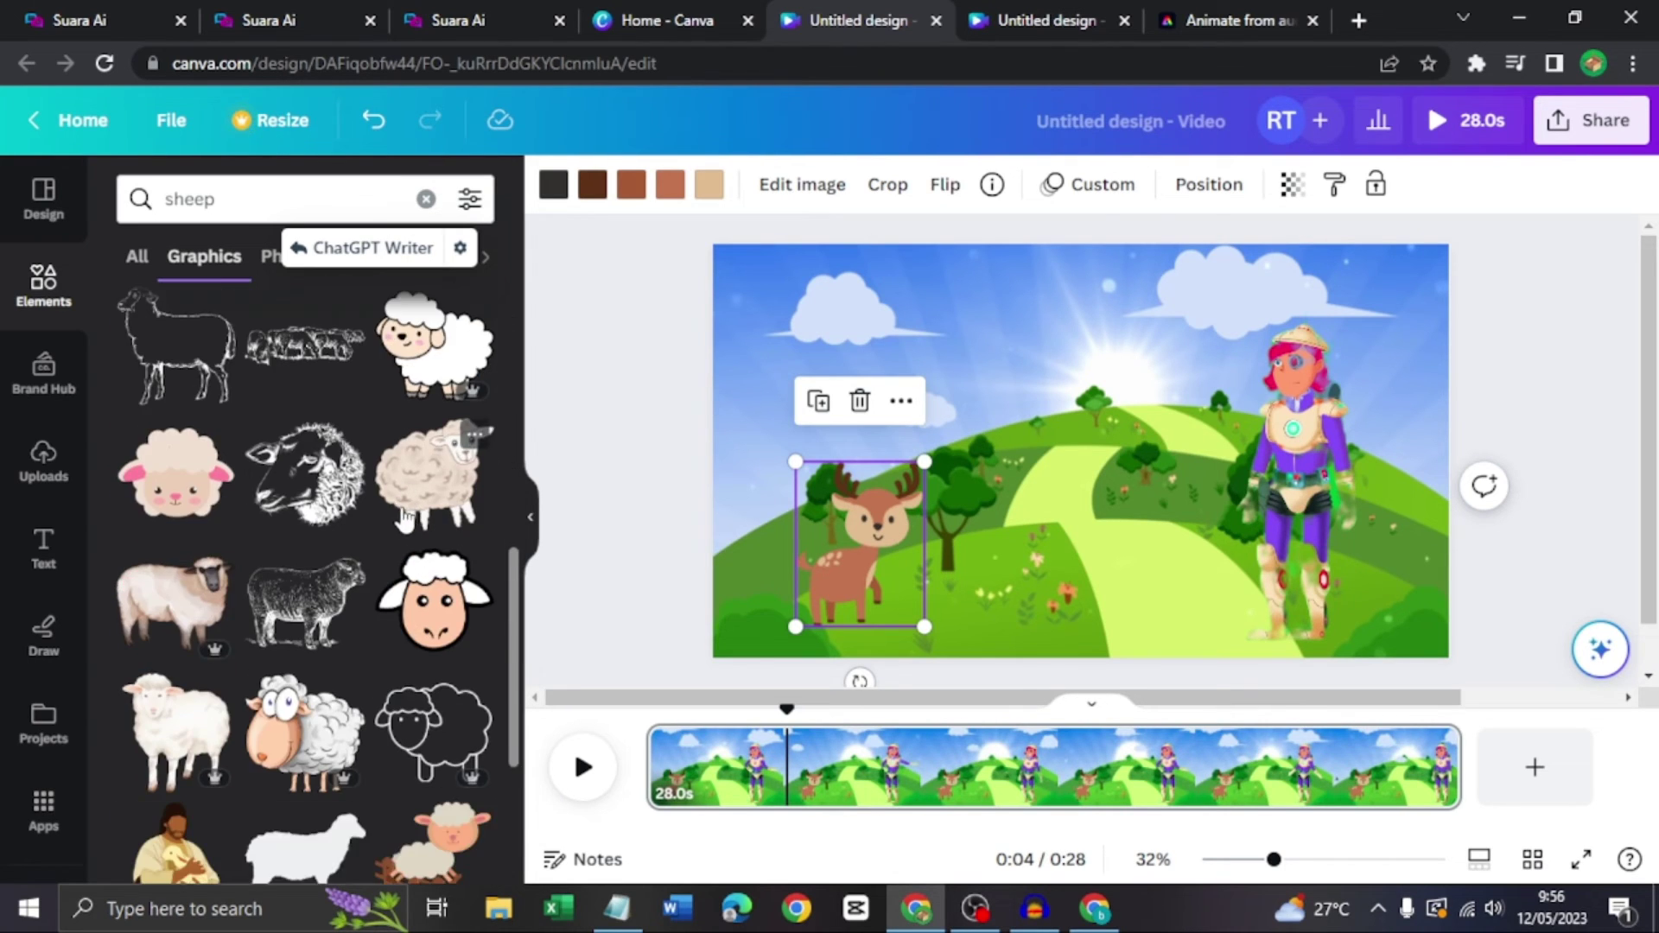
scroll(405, 497, up, 3)
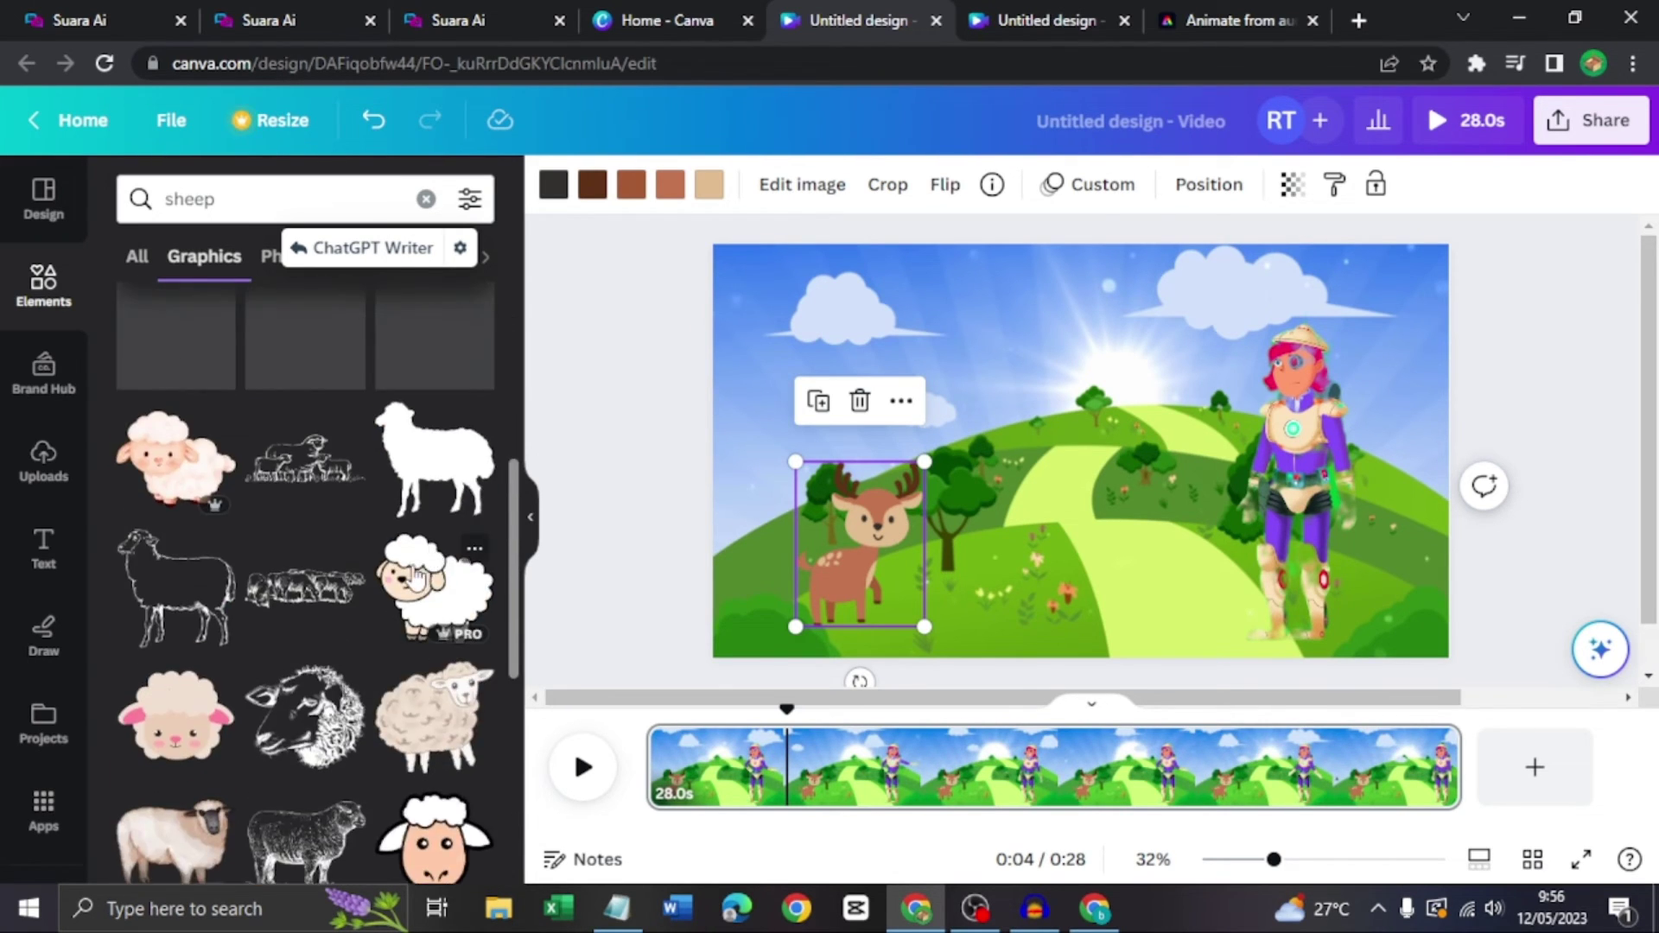
click(484, 577)
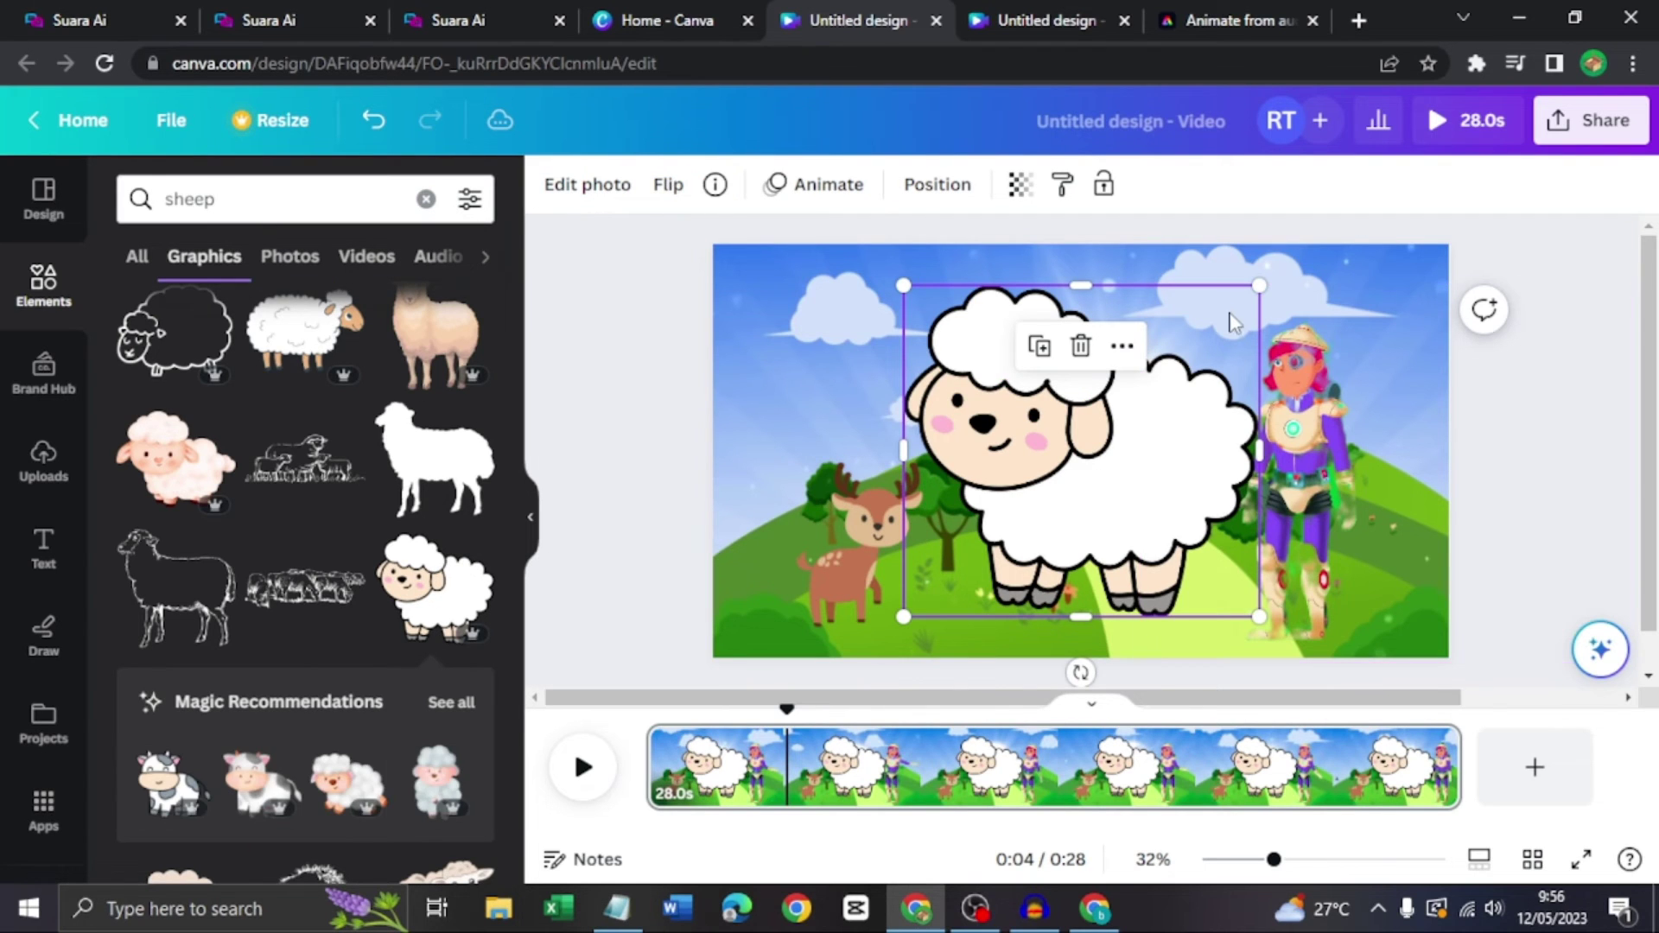
drag(1259, 285, 1158, 609)
drag(954, 592, 1052, 475)
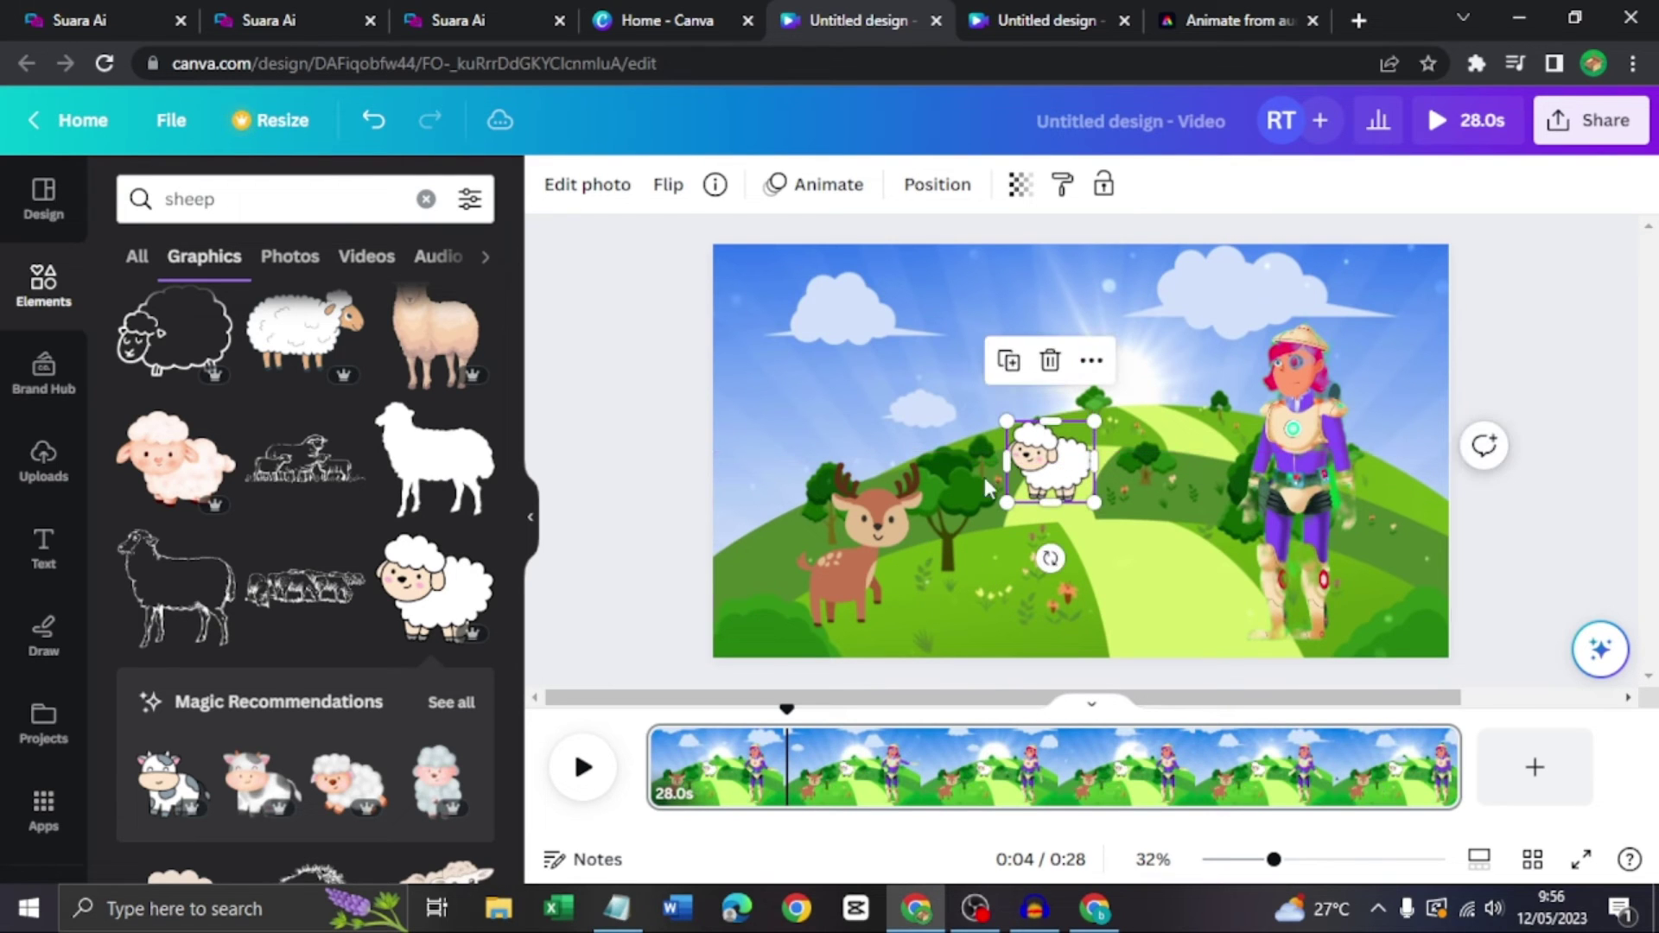
Create a custom animation for the sheep by tracing a freehand movement path over the grass and hill path.
click(828, 186)
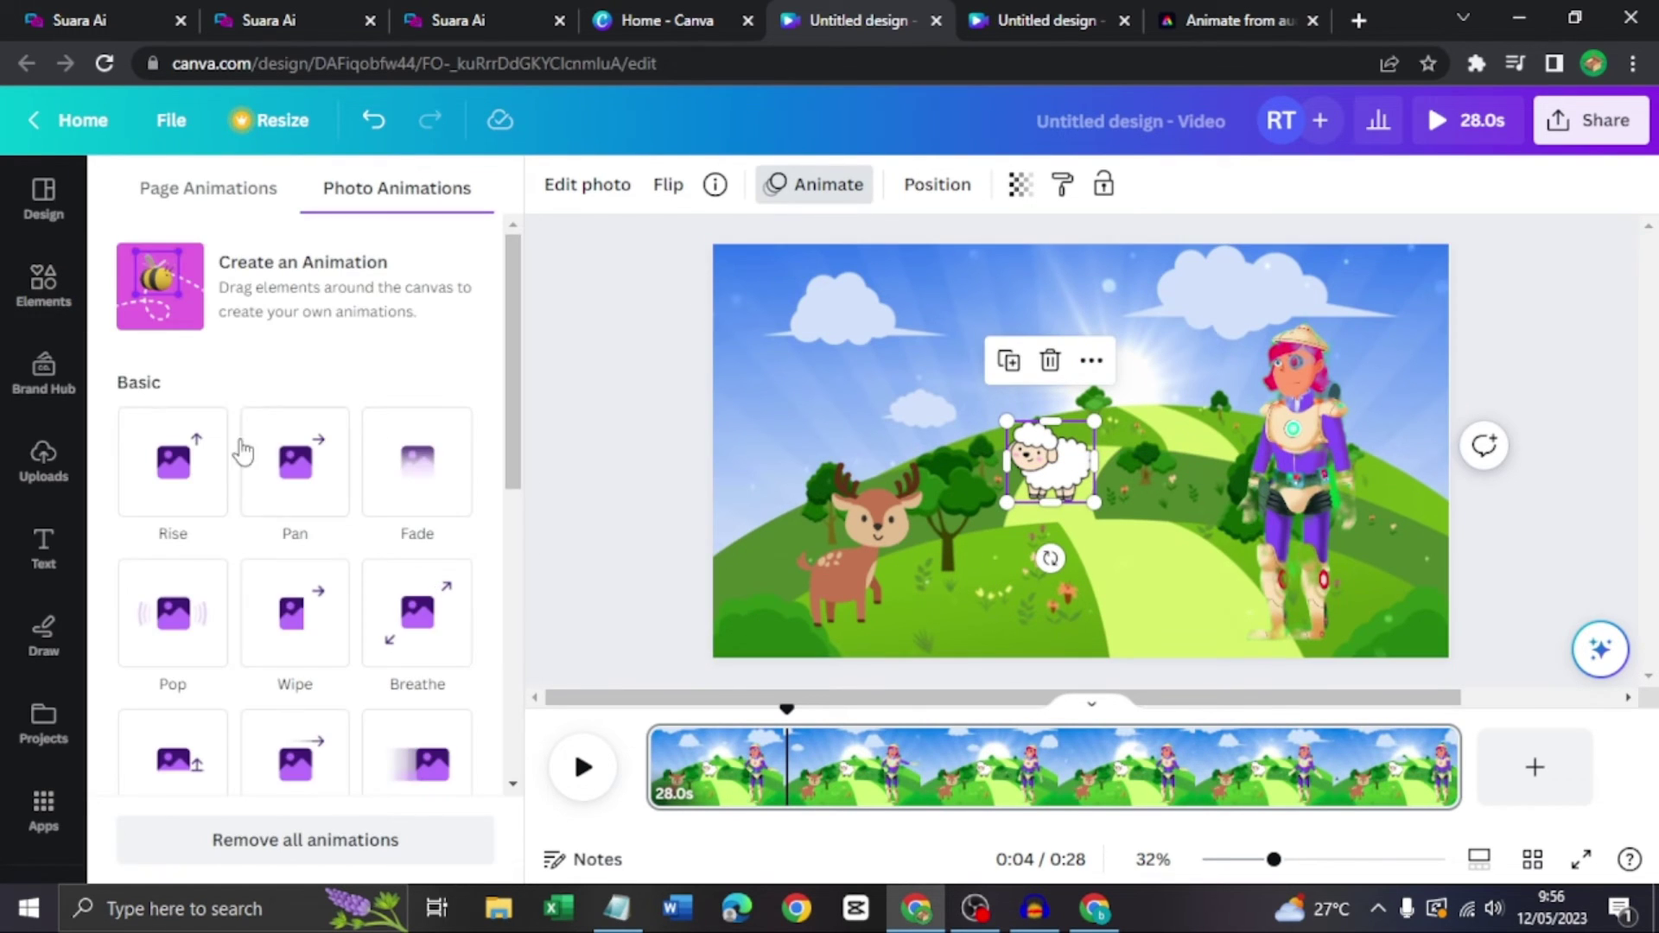
click(315, 313)
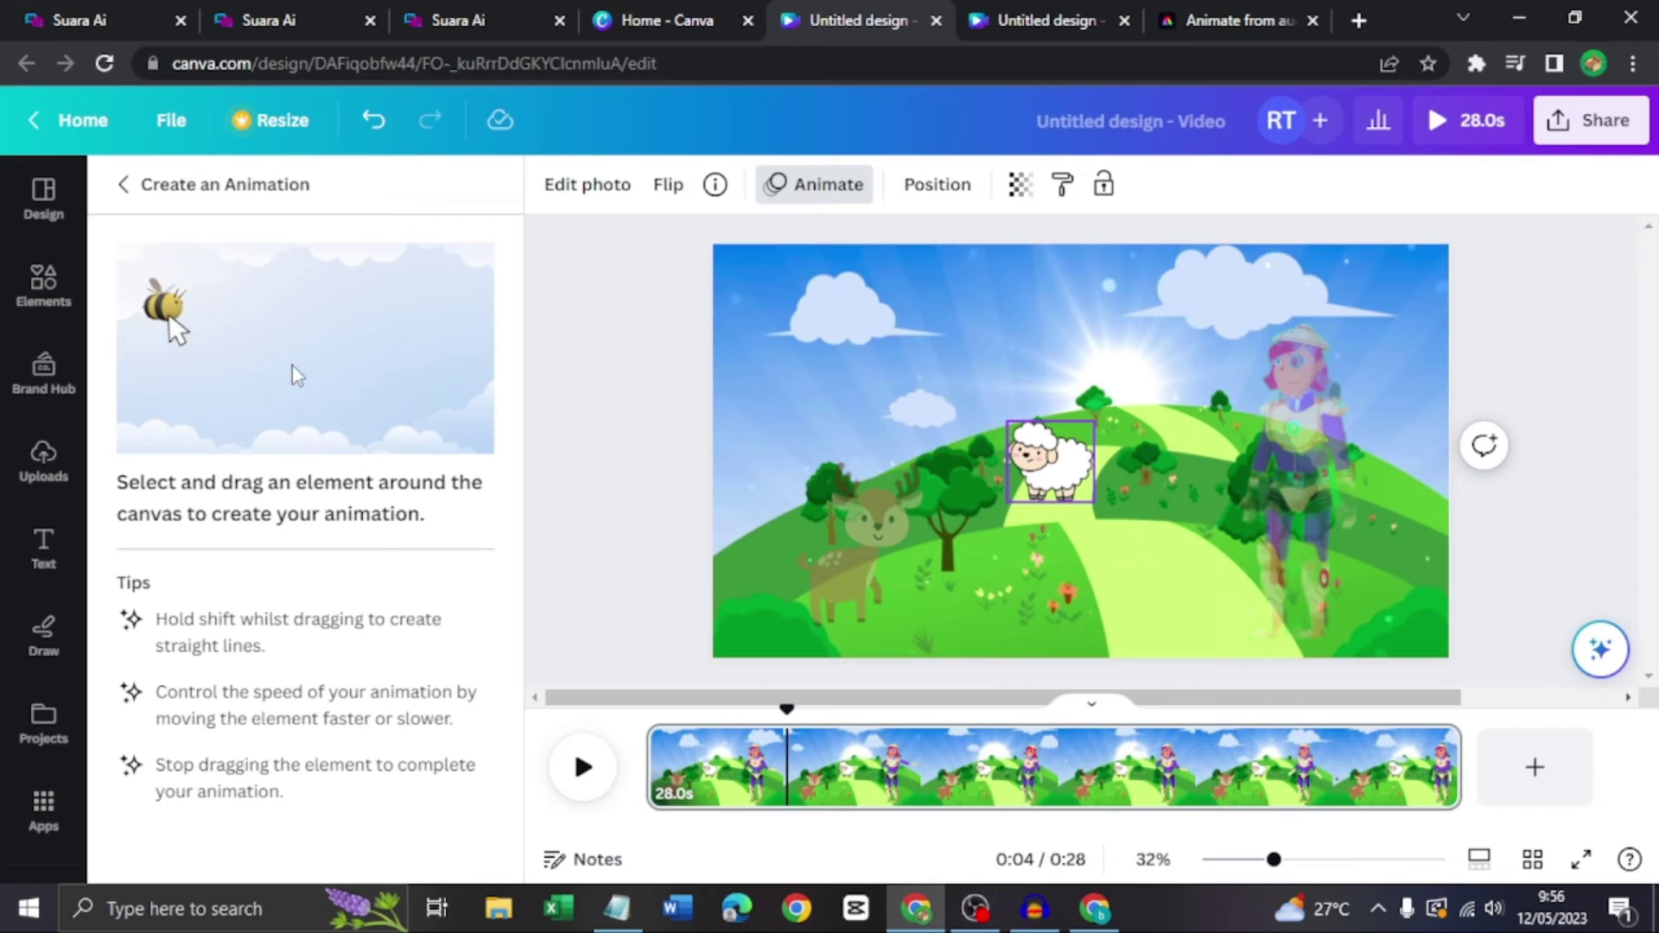
mouse_move(1061, 474)
mouse_down()
mouse_move(1078, 524)
mouse_move(1054, 546)
mouse_move(1002, 541)
mouse_move(993, 517)
mouse_move(1007, 557)
mouse_move(1139, 583)
mouse_move(1165, 551)
mouse_move(1238, 615)
mouse_move(1220, 494)
mouse_move(1107, 464)
mouse_up()
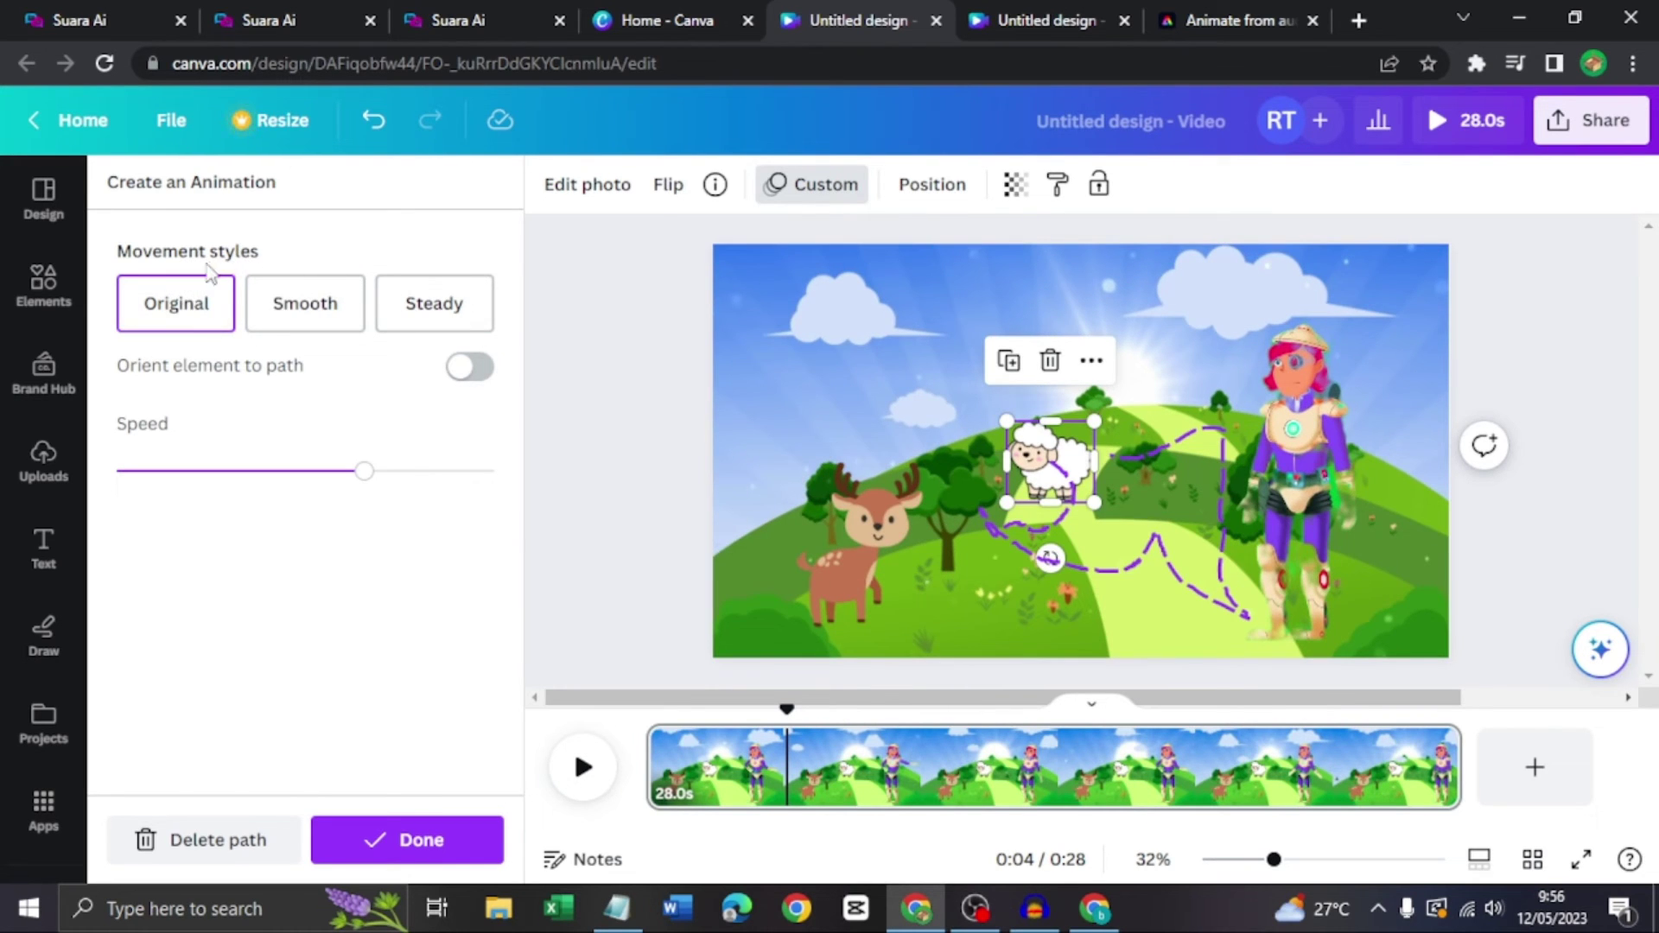
Compare the Smooth and Steady movement styles for the sheep, keep Smooth, reduce the speed to about the middle of its range and finish the animation.
click(303, 318)
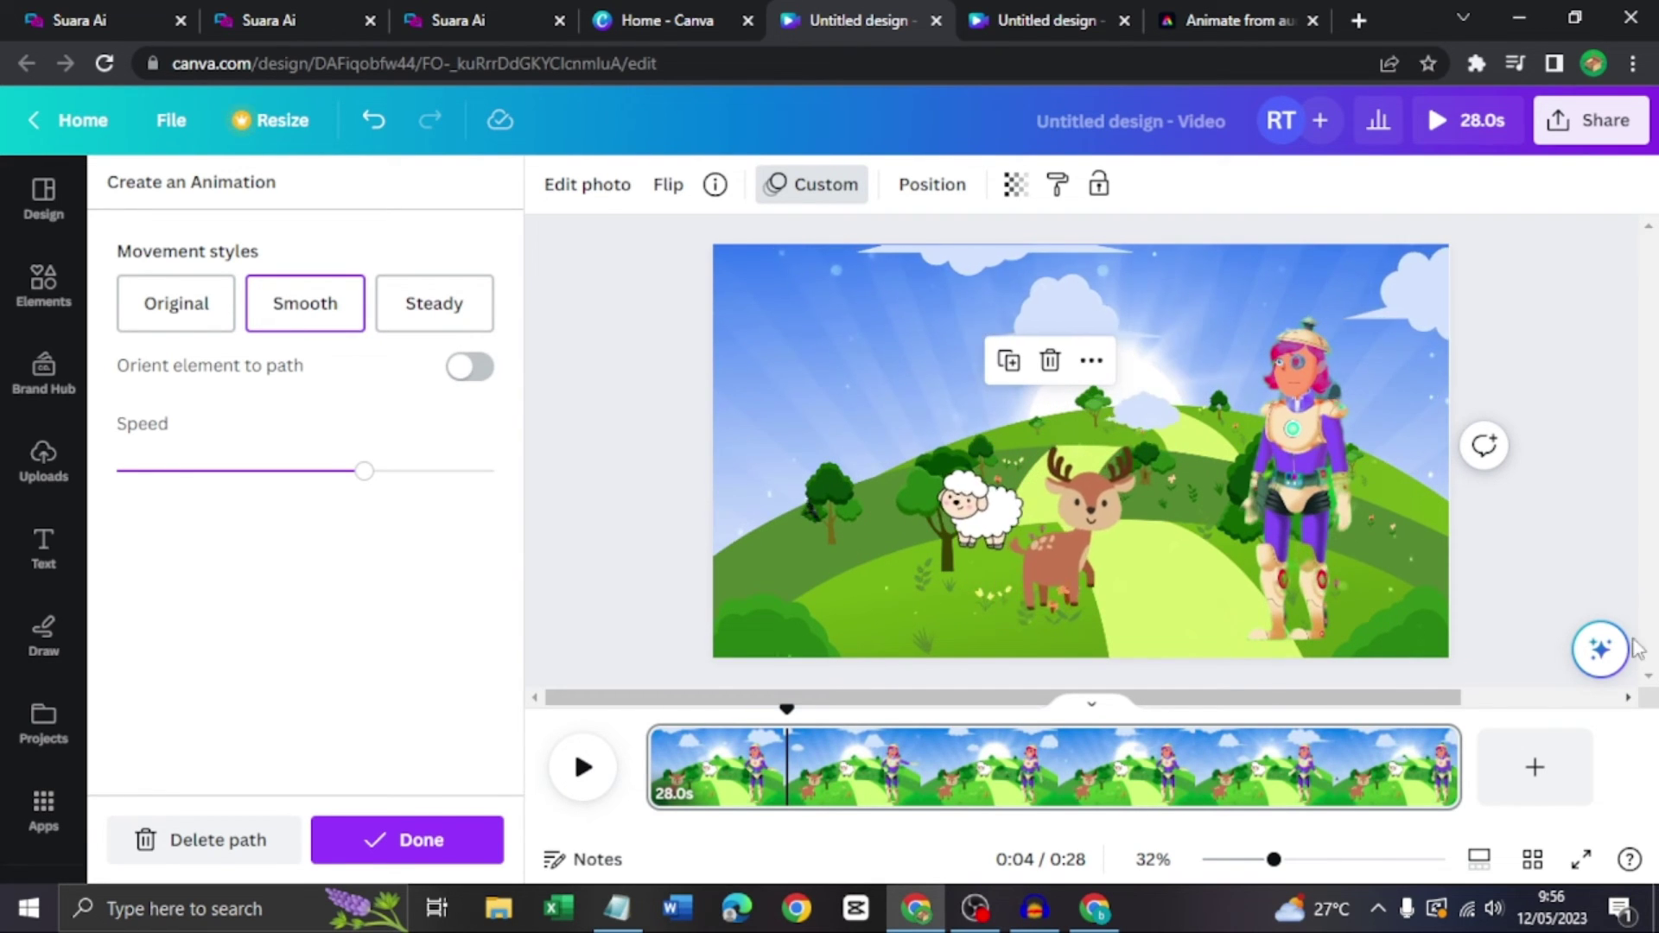
click(454, 320)
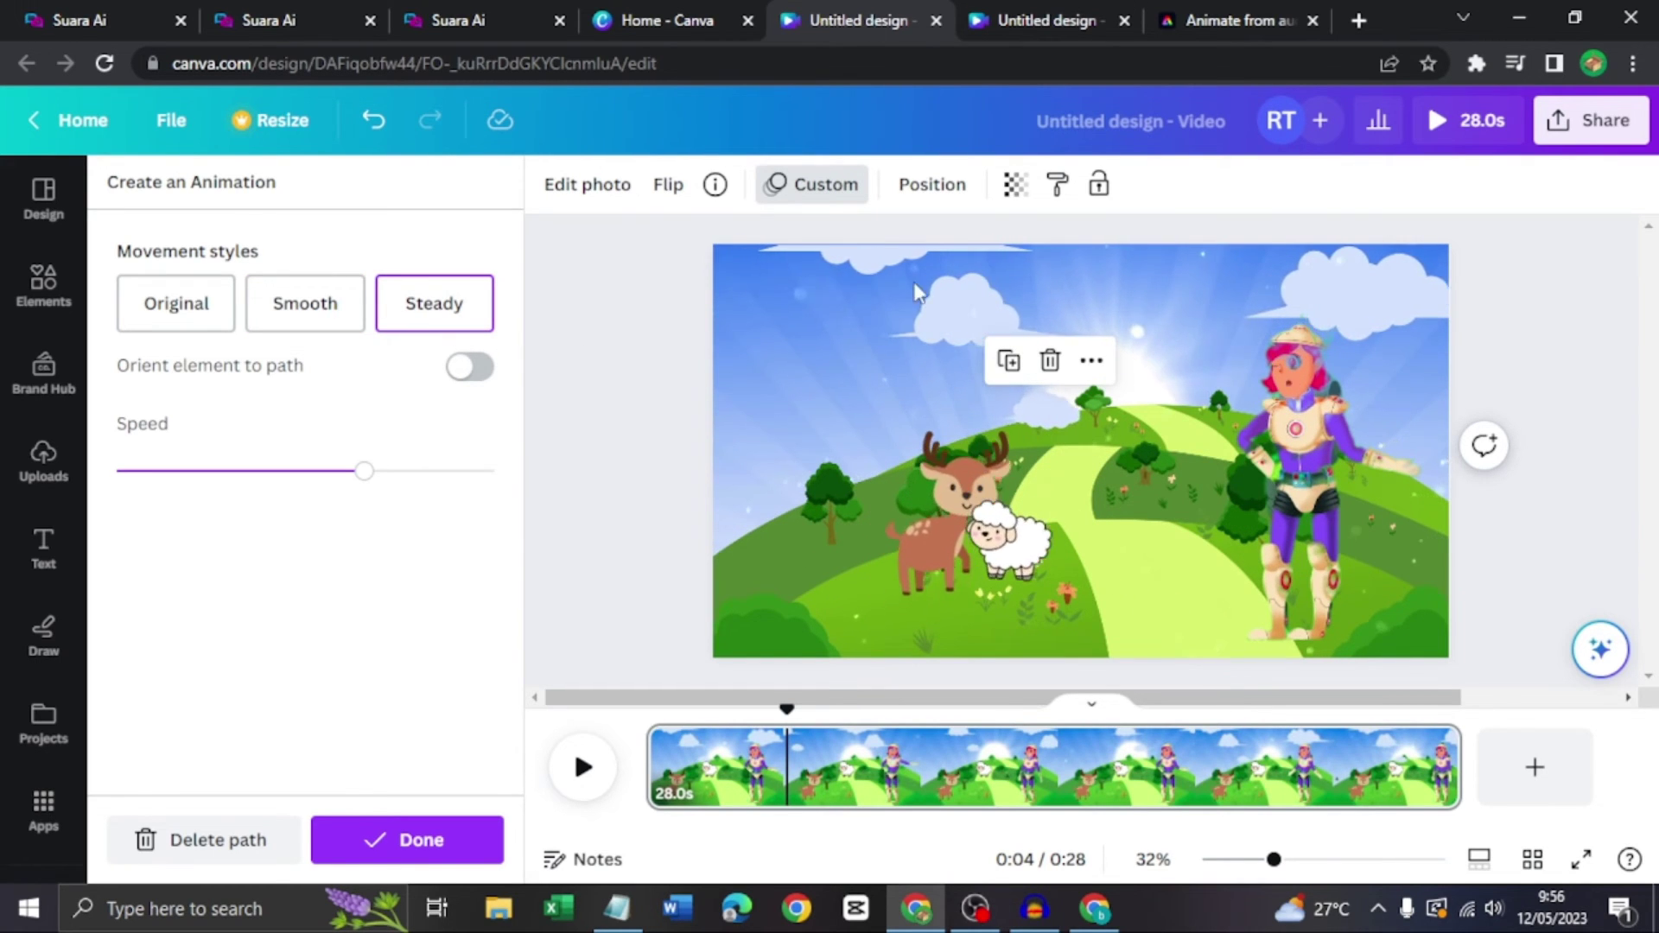
click(345, 336)
drag(359, 475, 301, 475)
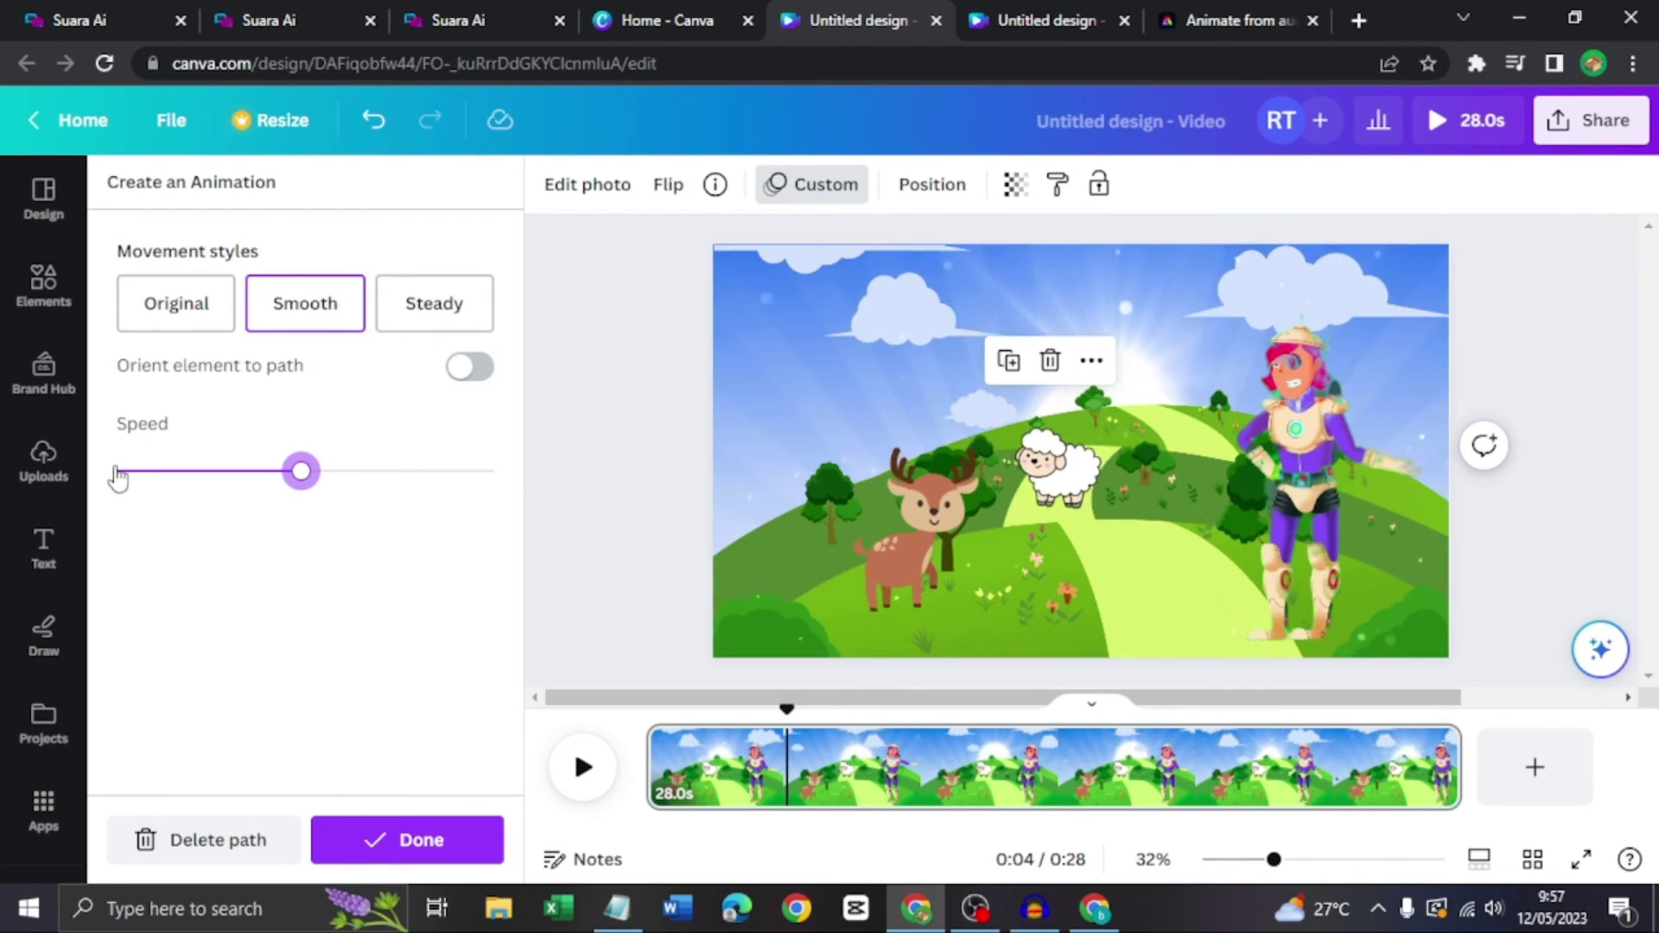
click(412, 854)
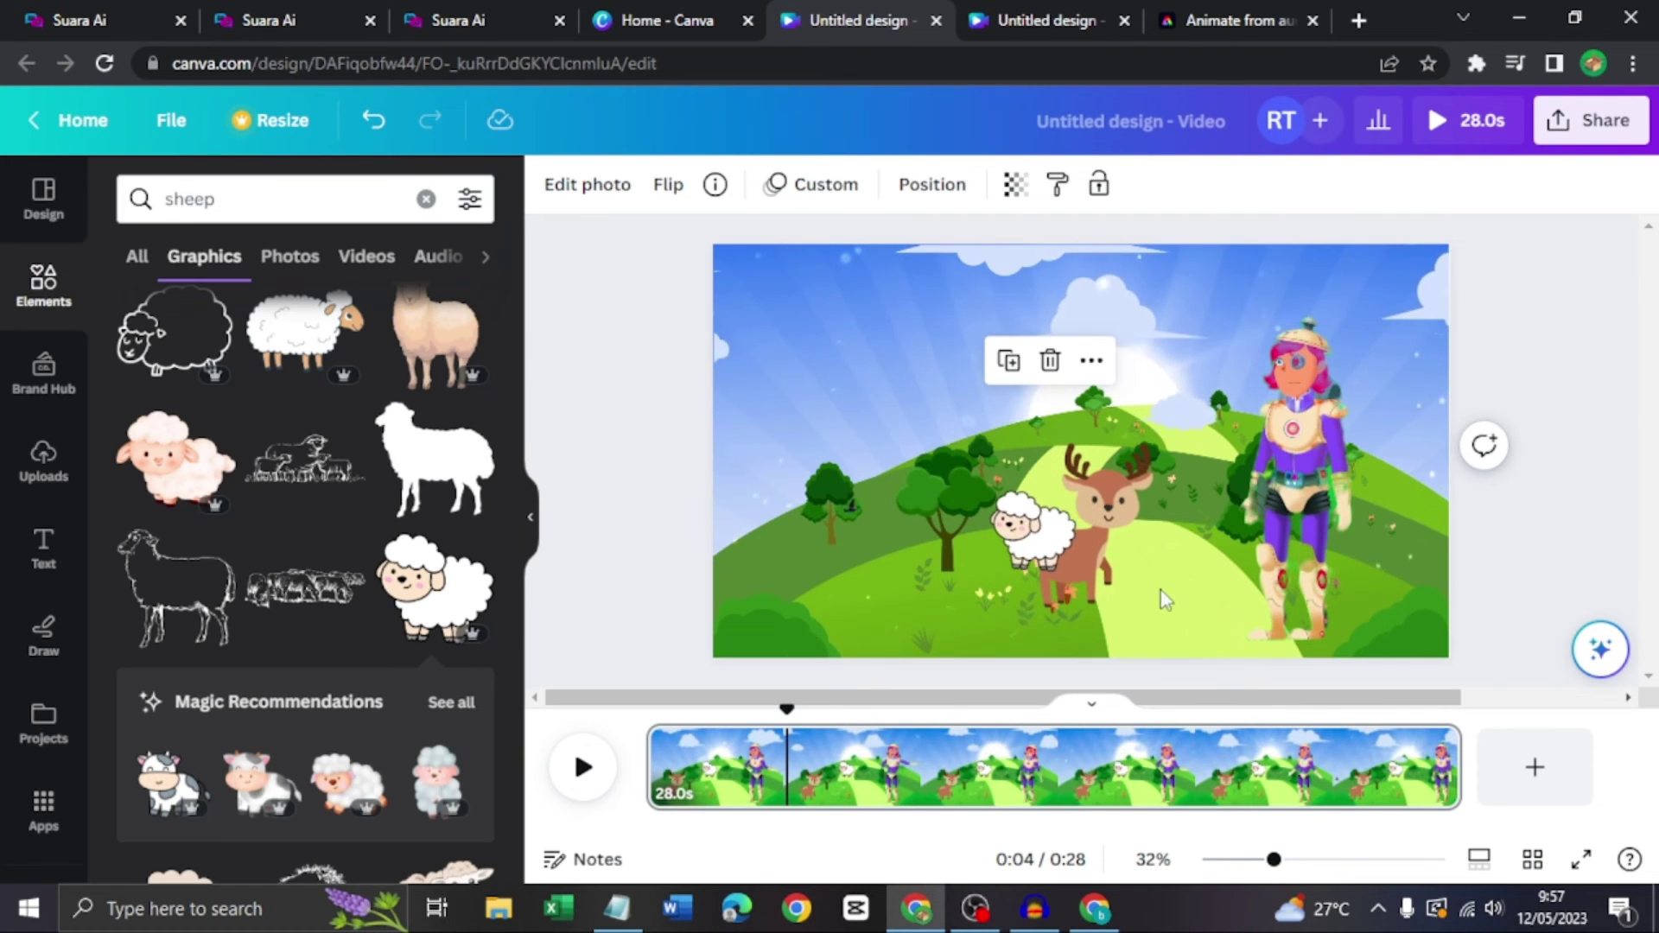
Move the animated sheep down onto the grass just to the right of the deer and deselect it.
click(1102, 458)
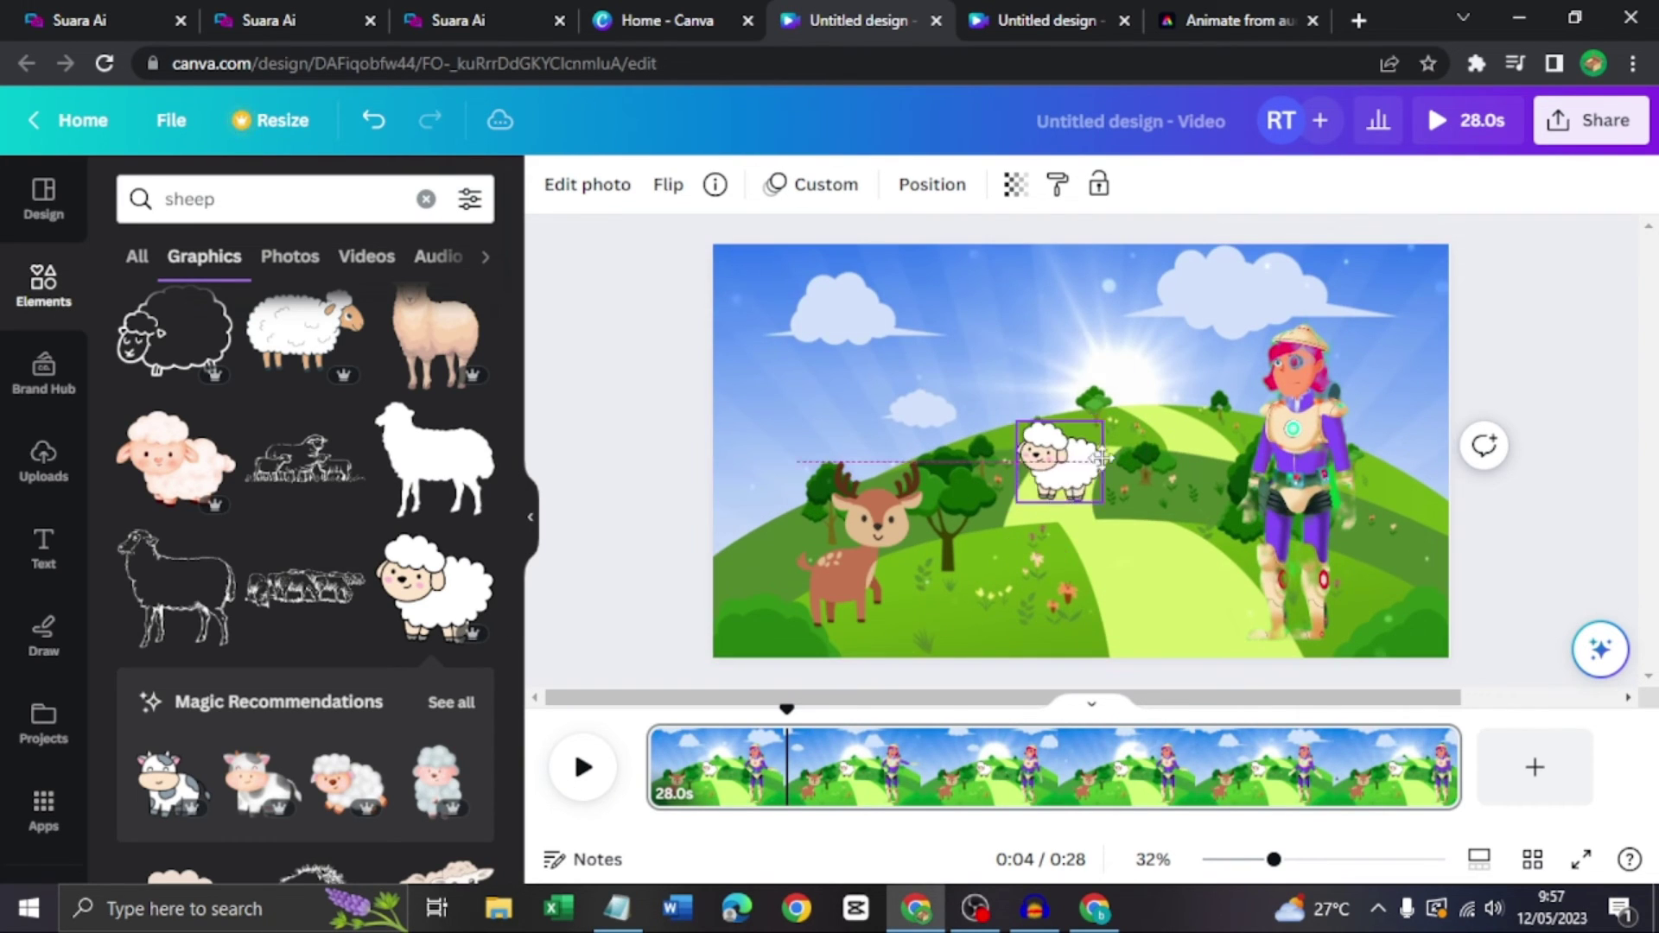
drag(1102, 459, 988, 599)
click(599, 432)
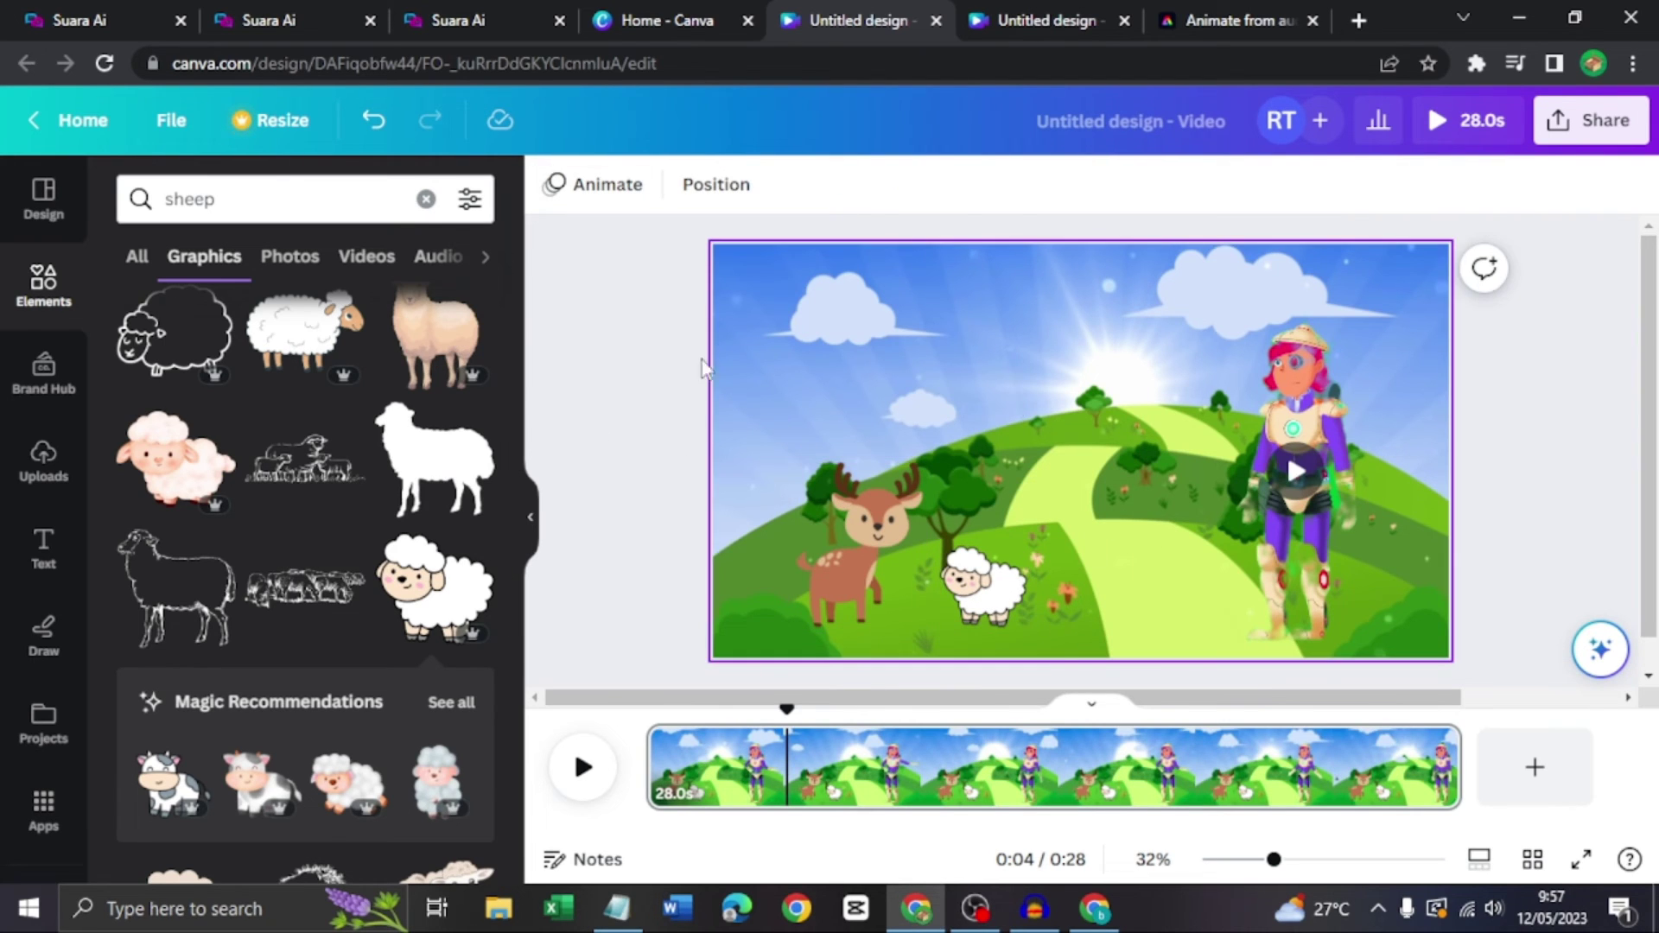
Download the finished design as an MP4 video at 1080p quality.
click(1568, 144)
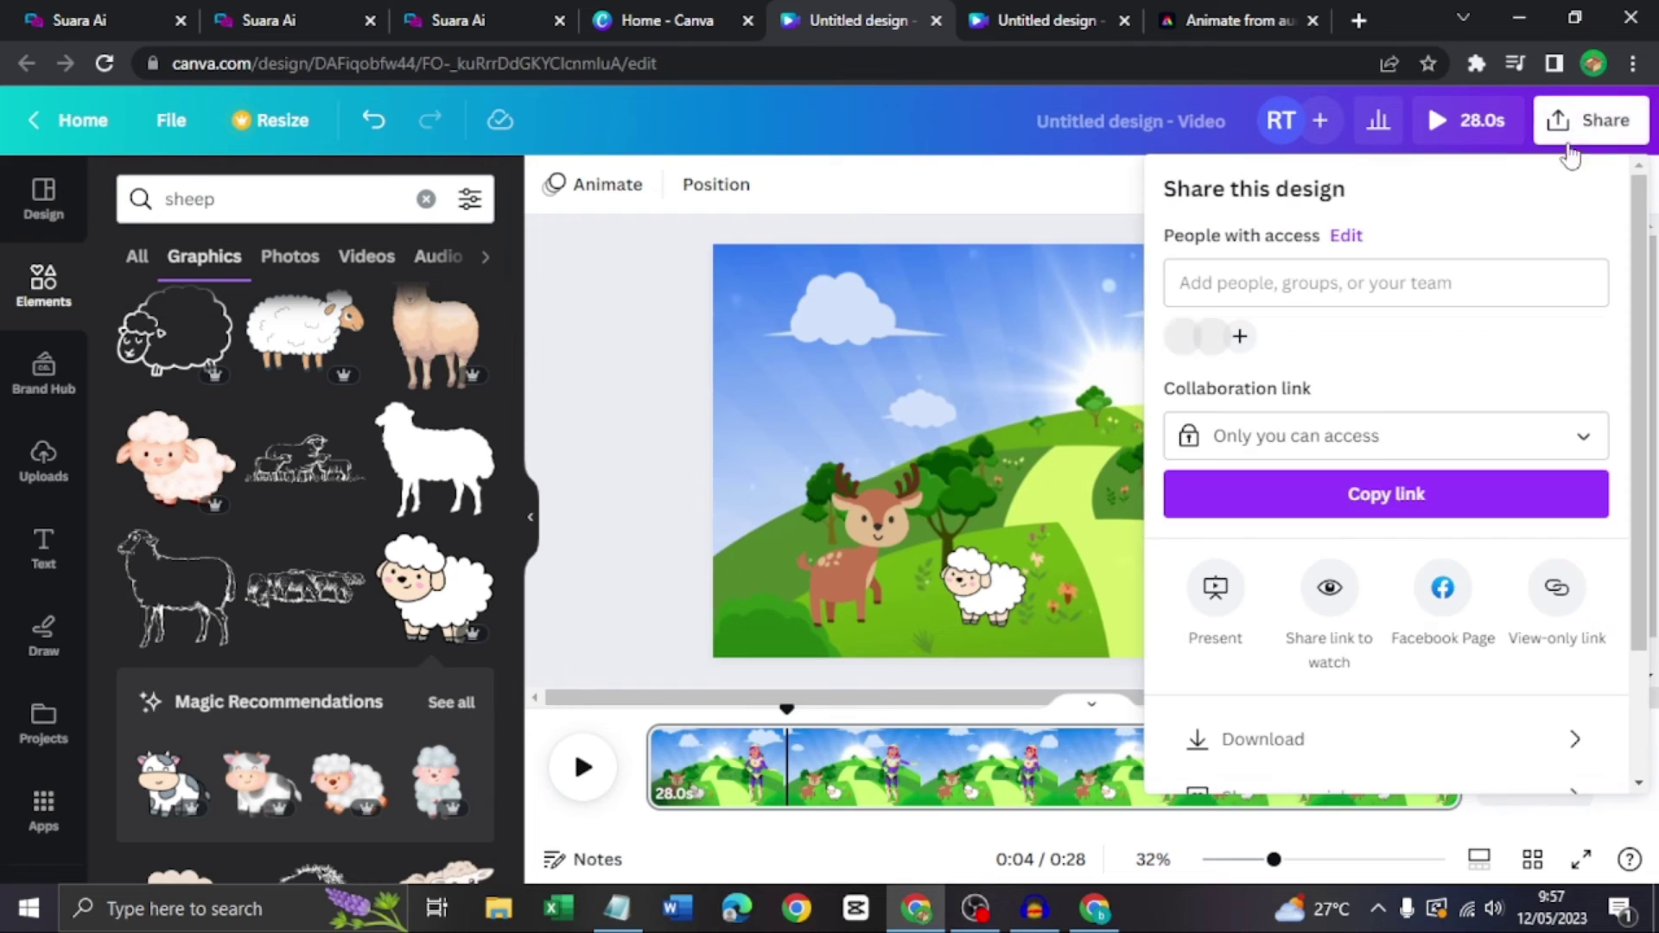
scroll(1300, 587, down, 2)
click(1305, 575)
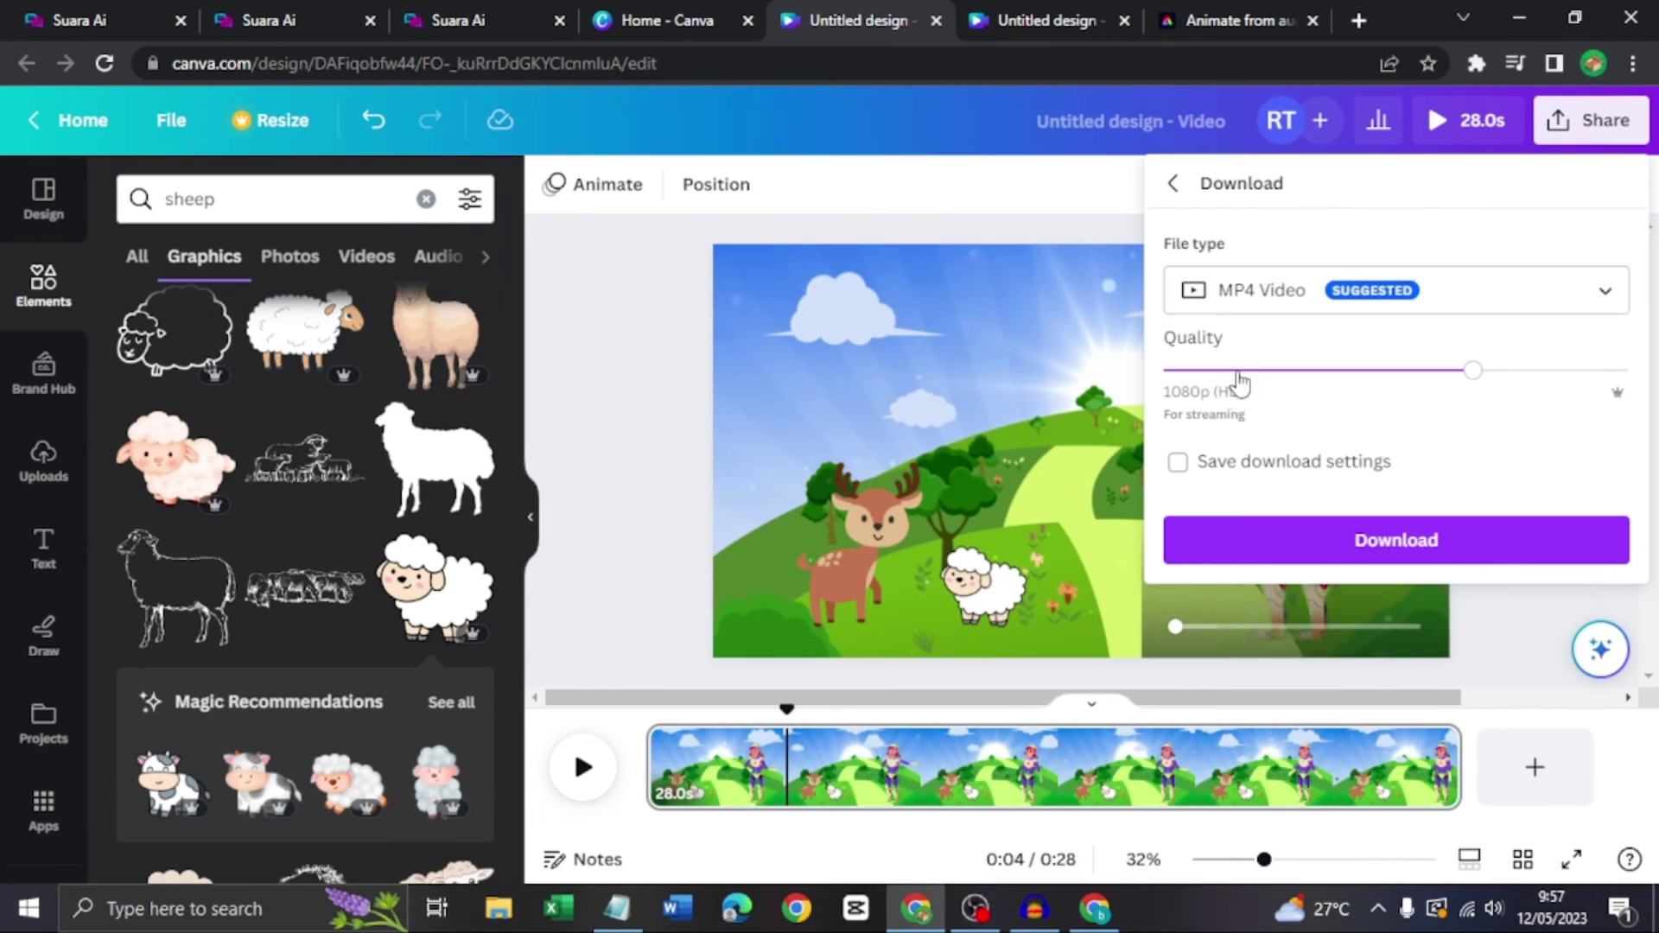
click(1353, 537)
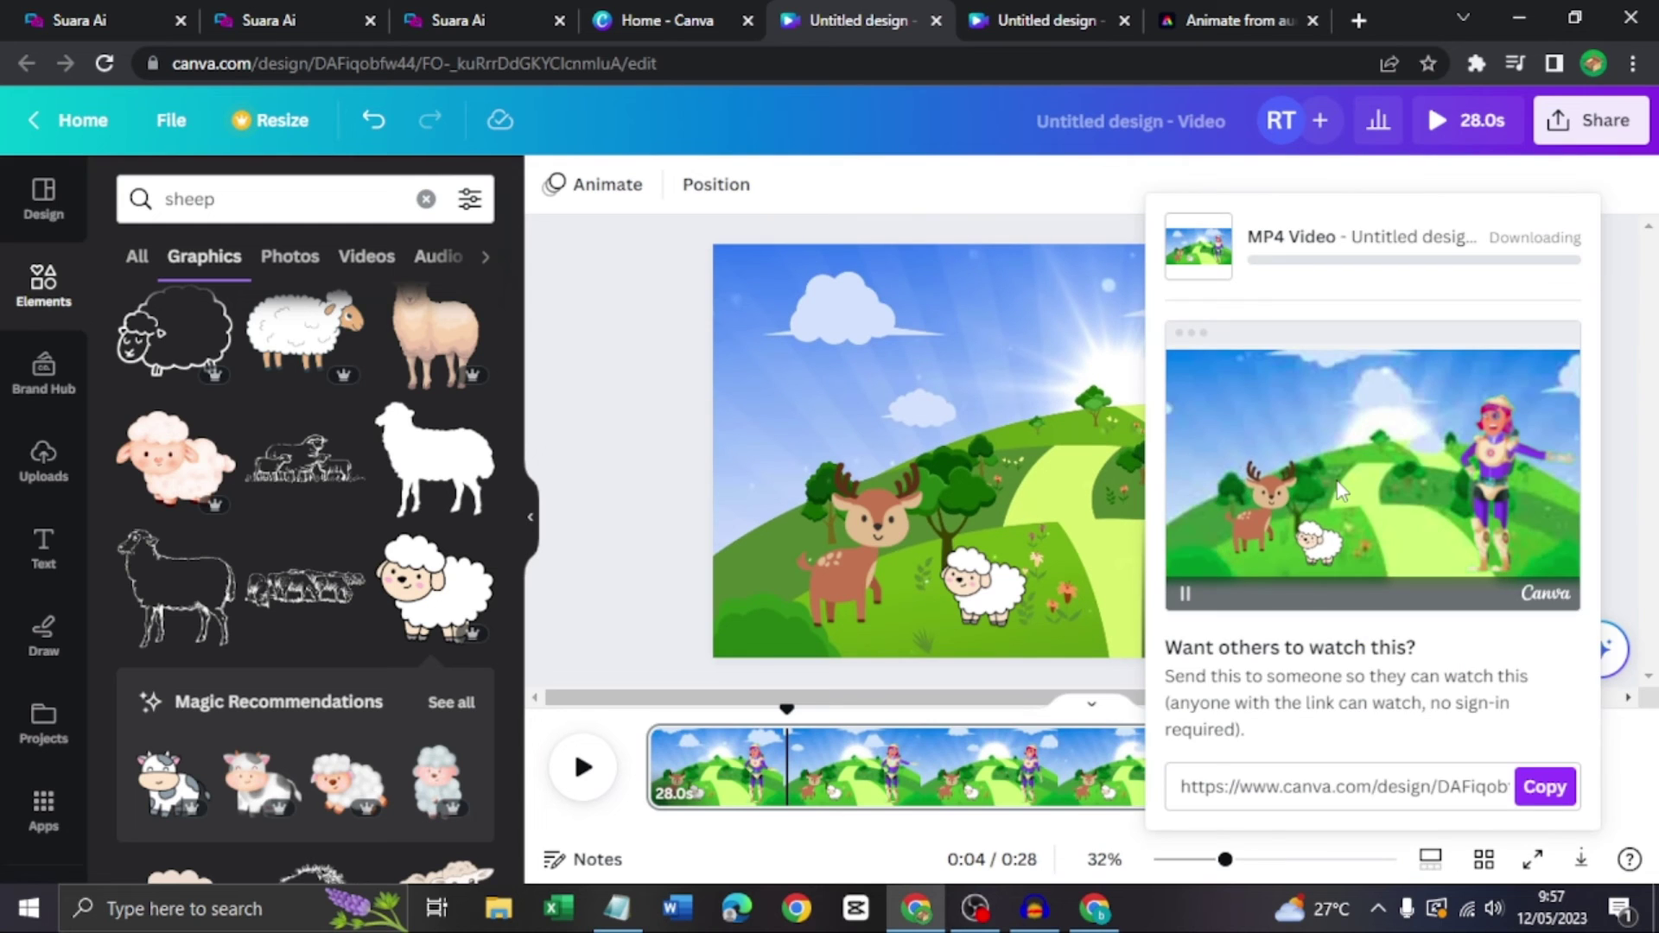